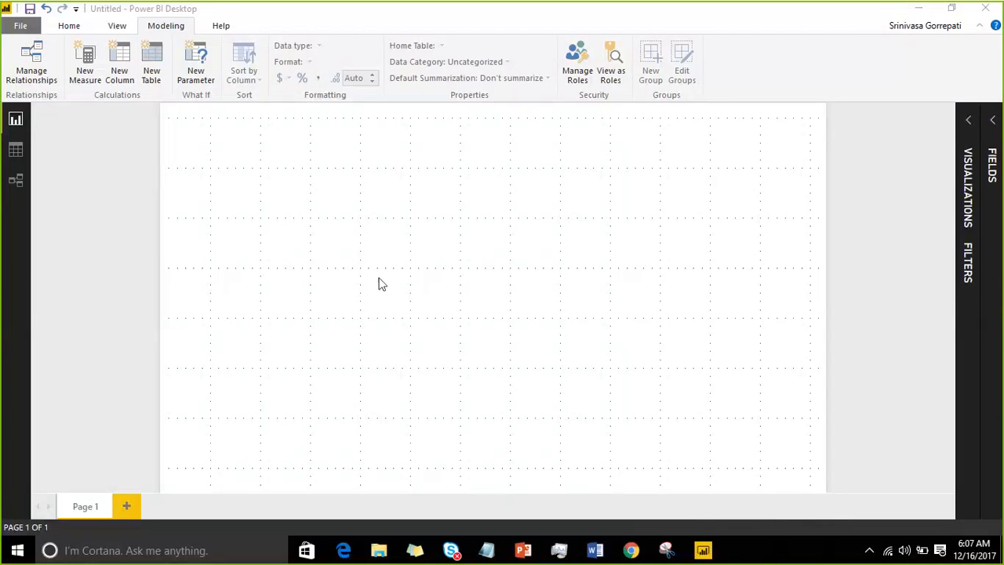
Step: Create a donut chart of Salesdata Amount Paid by CityName and enlarge it to fill more than half the page
left_click(969, 134)
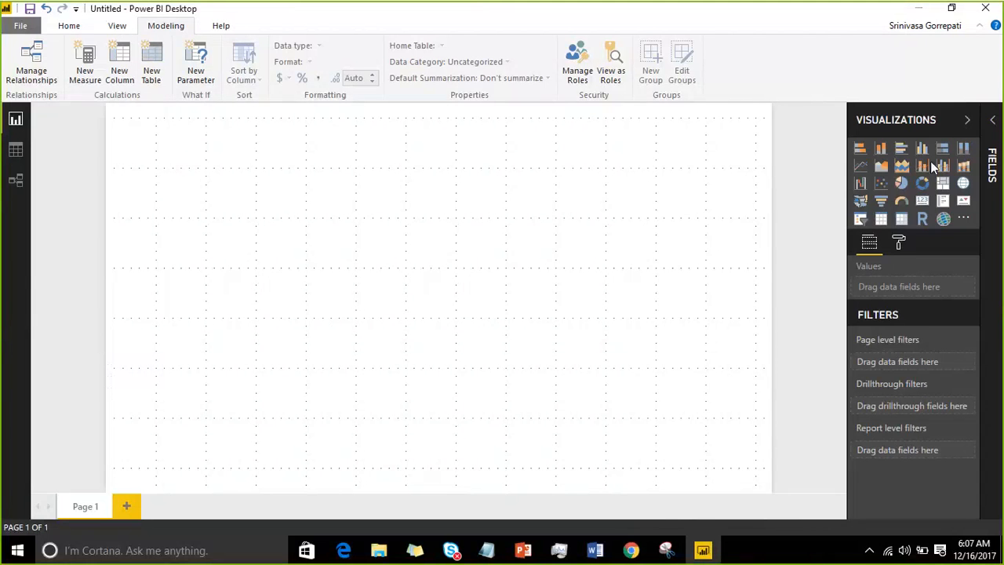
left_click(922, 183)
left_click(992, 165)
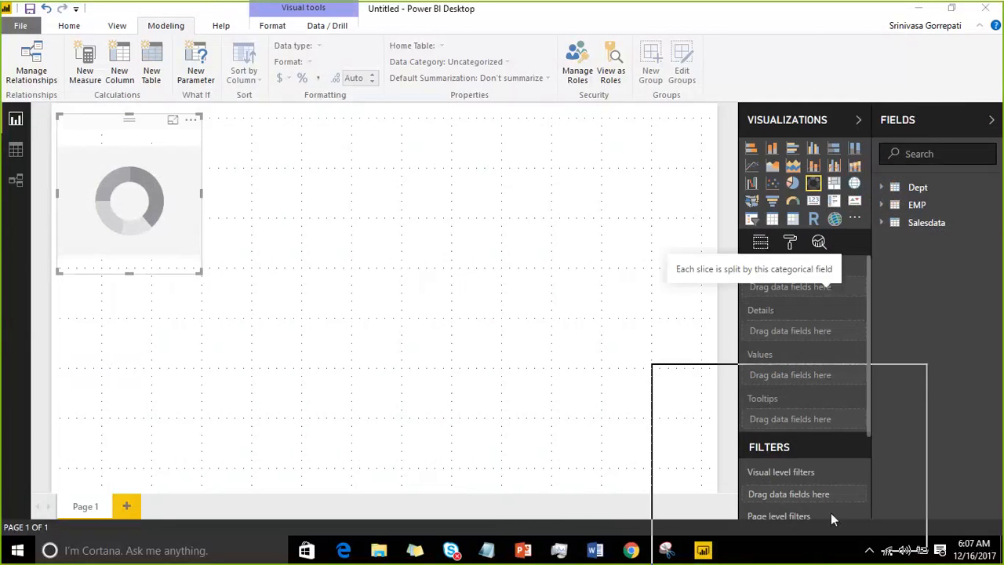
left_click(882, 223)
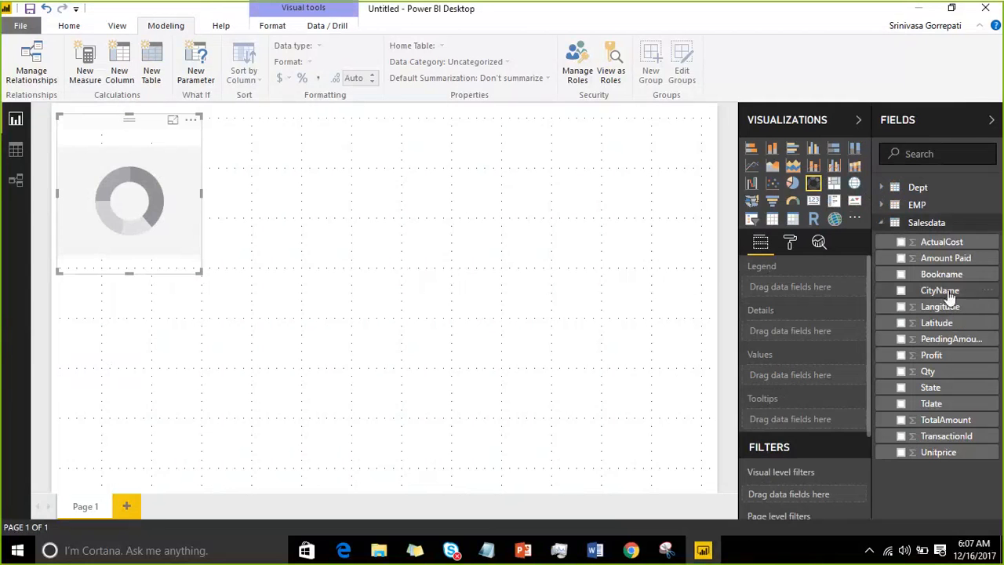
left_click_drag(940, 290, 194, 191)
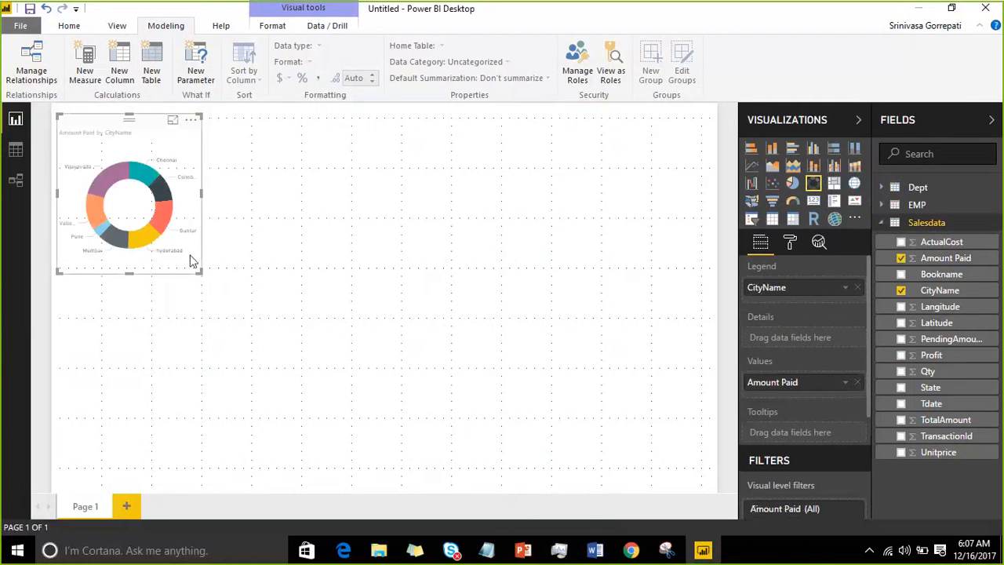
left_click_drag(201, 271, 441, 448)
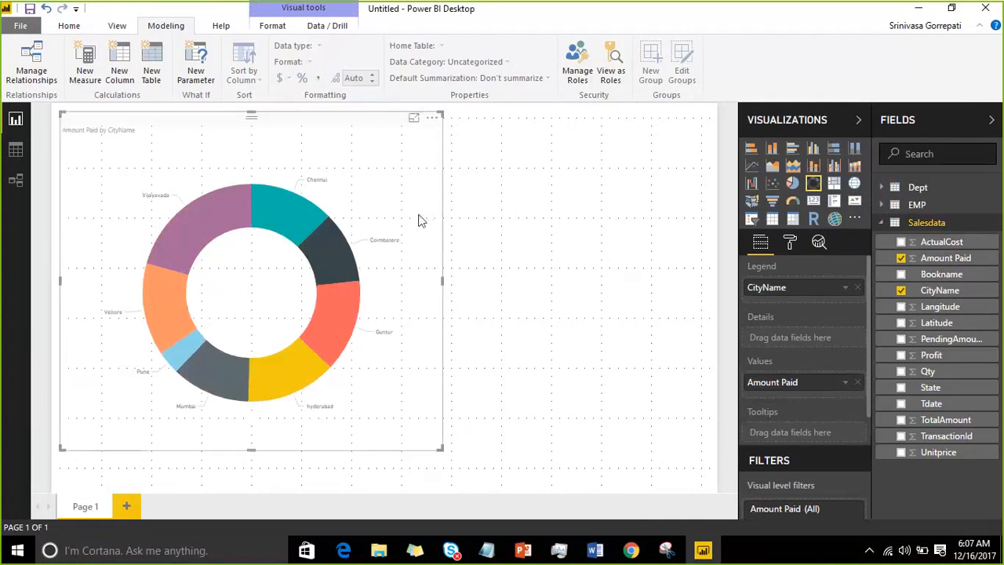
Step: Show the Bookmarks pane and delete the existing bookmarks Bookmark 1 and Bookmark 2
left_click(116, 27)
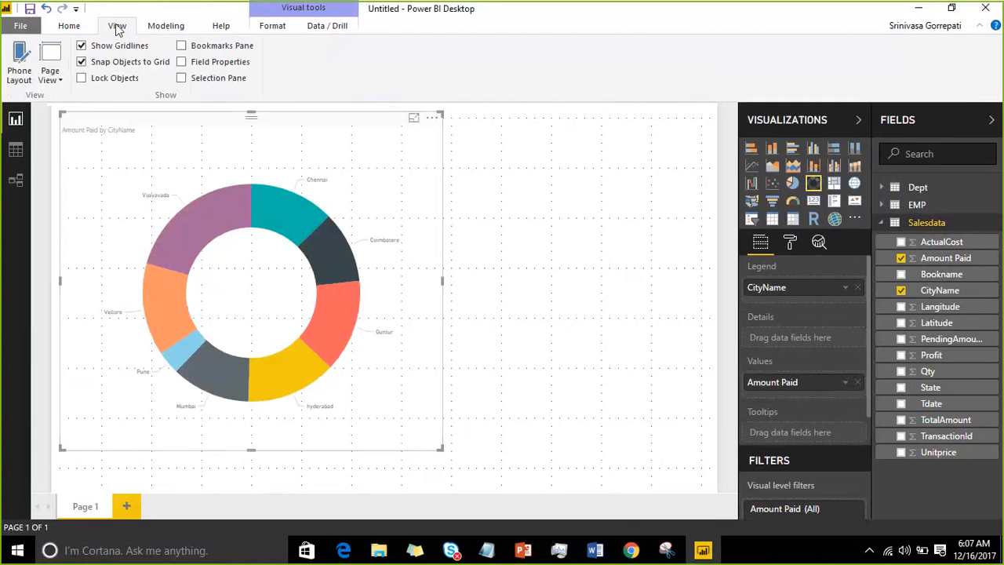
left_click(183, 47)
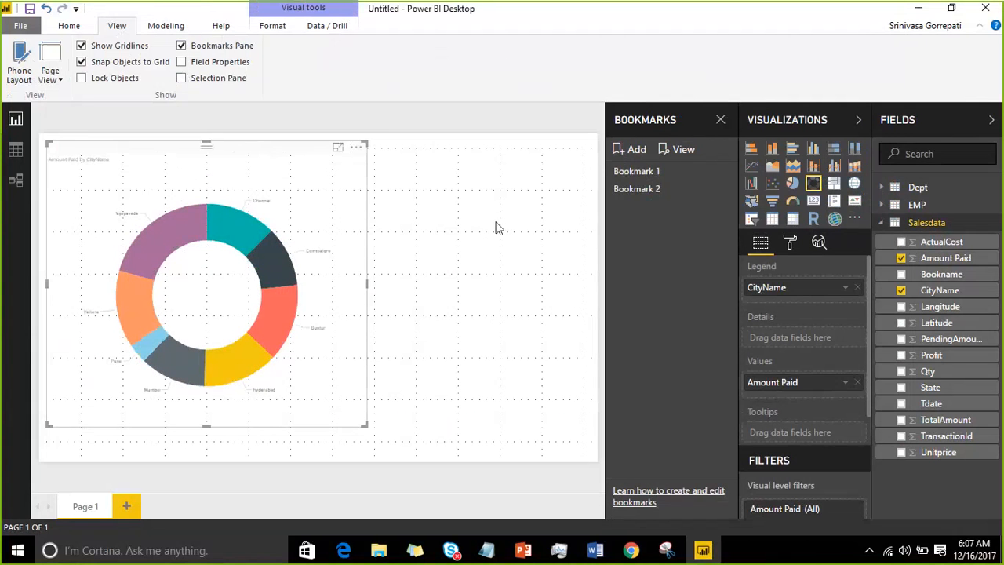
left_click(723, 172)
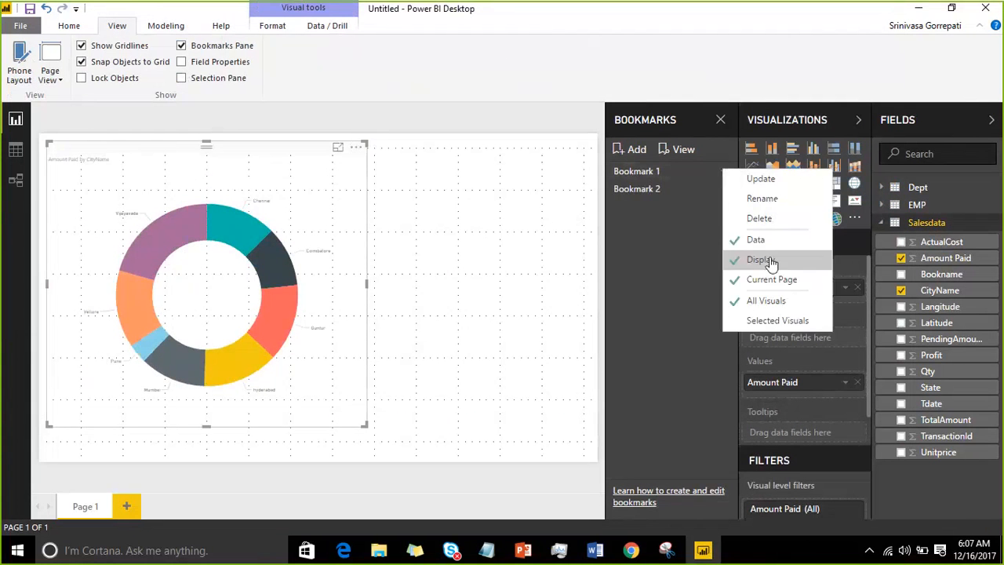
left_click(765, 218)
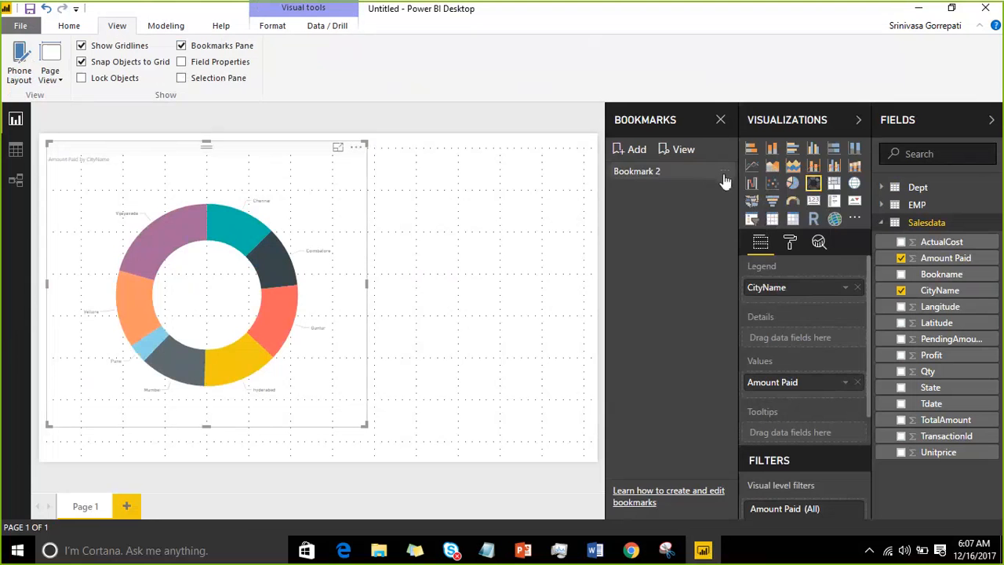
left_click(724, 172)
left_click(816, 222)
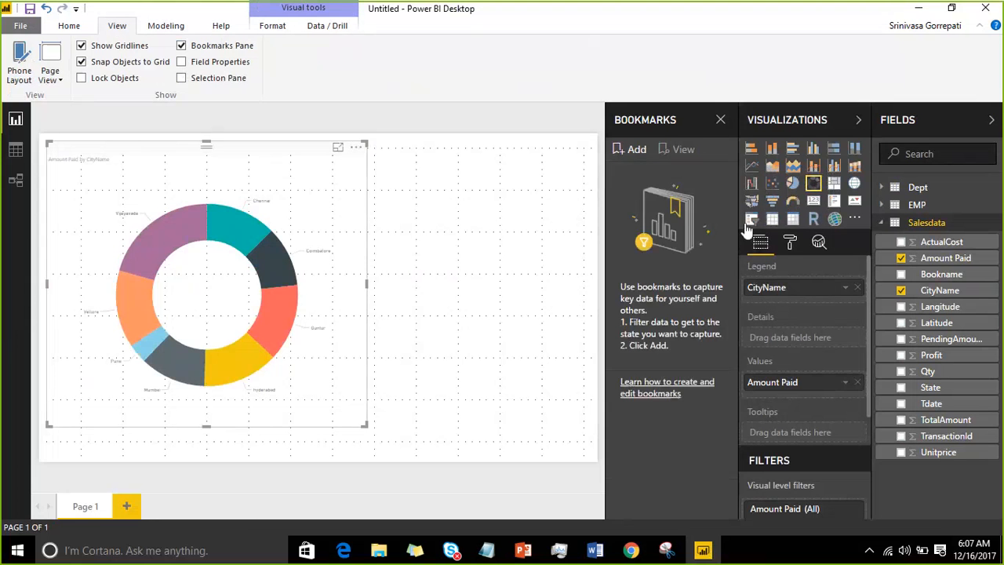
Step: Bookmark the unfiltered donut chart view and recall it after adding two blank pages
left_click(633, 149)
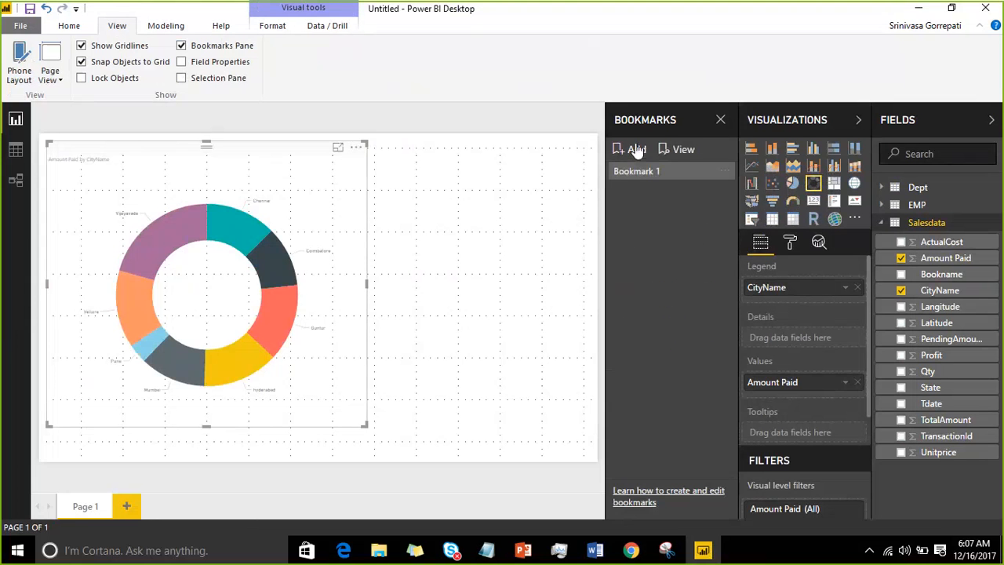
left_click(126, 508)
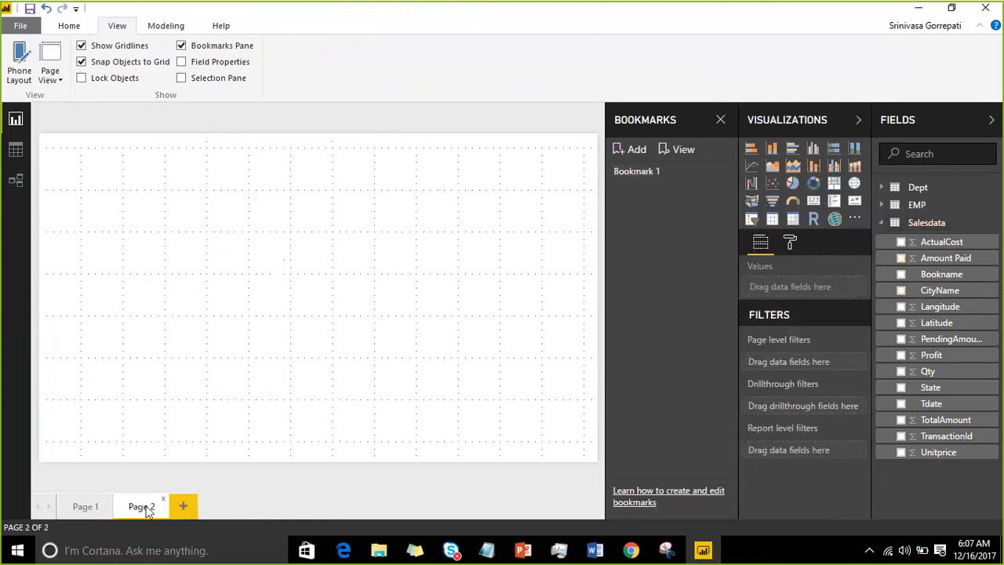
left_click(191, 510)
left_click(648, 173)
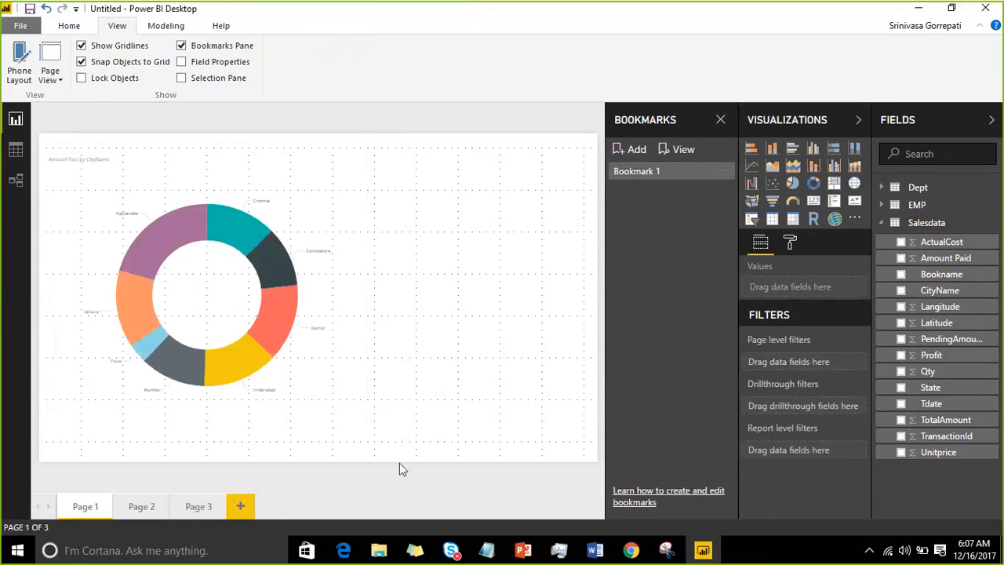
Step: Bookmark the donut chart with its Chennai slice highlighted, recall it from a new blank page, and clear the highlight
left_click(248, 226)
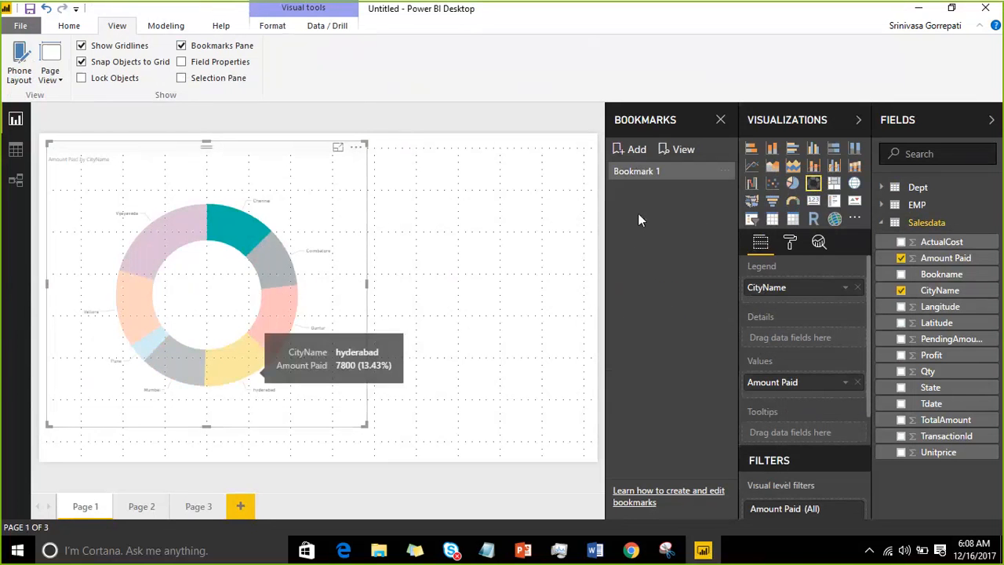
left_click(631, 149)
left_click(253, 509)
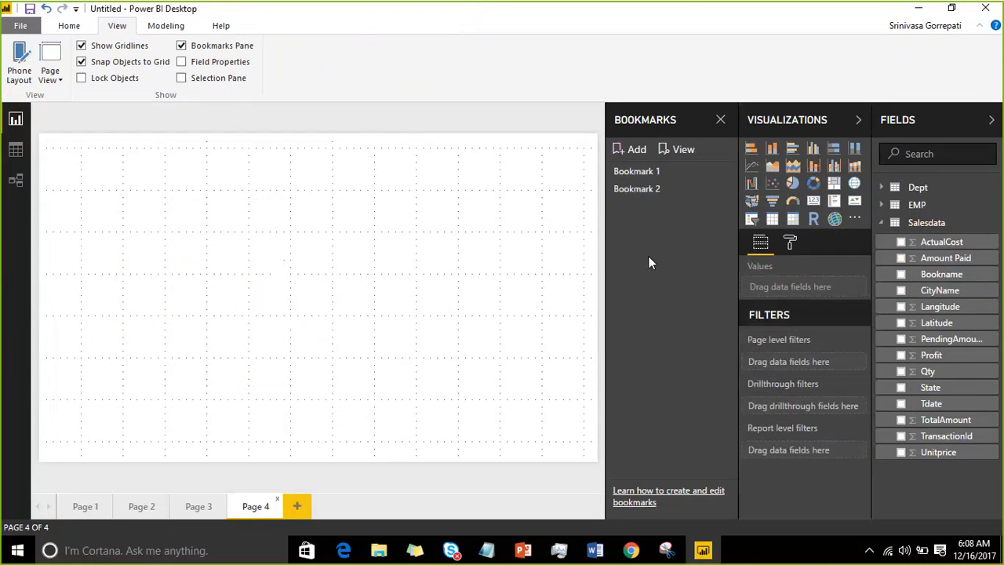
left_click(667, 192)
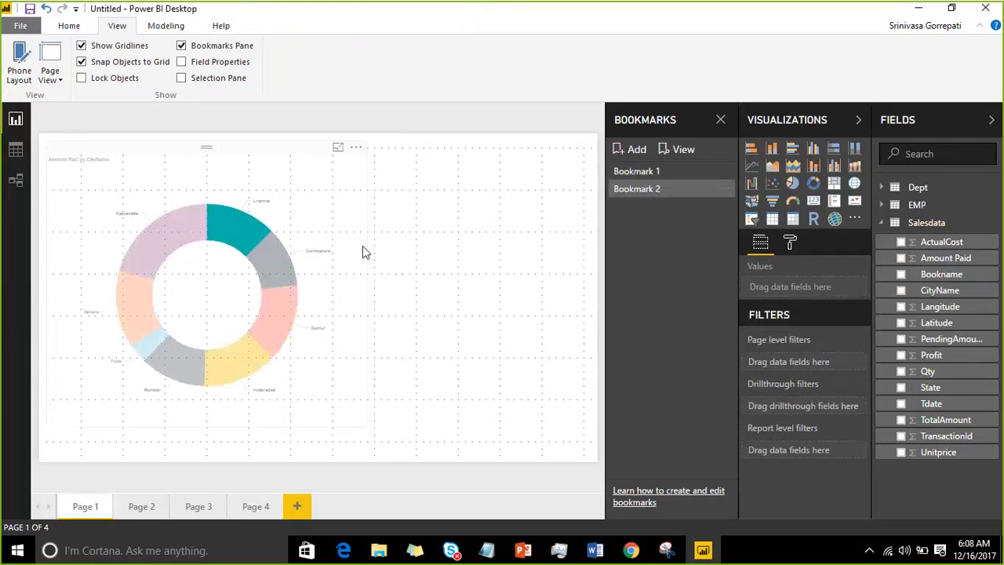
left_click(240, 251)
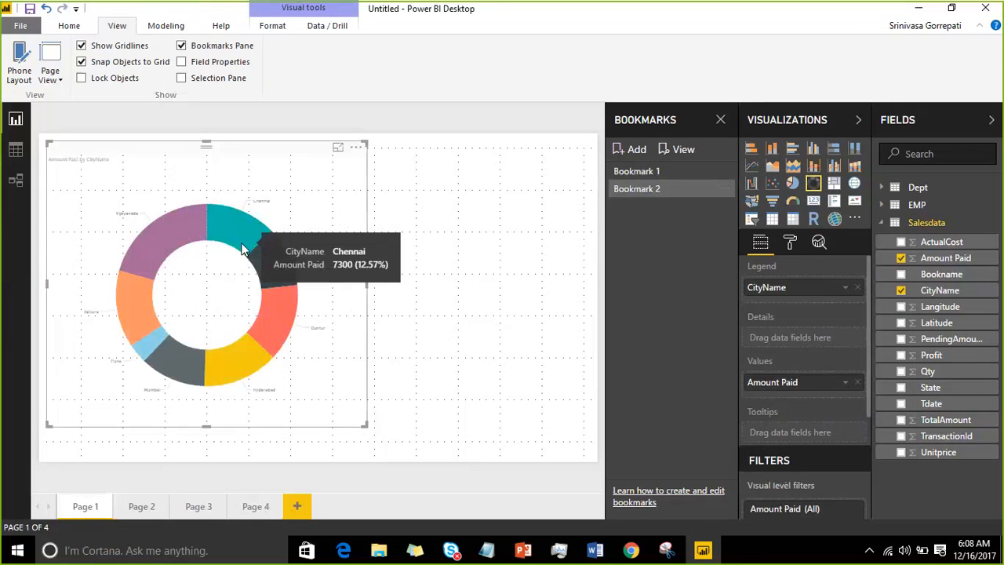
Step: Show the Field Properties pane and give the Salesdata Profit field the description "ABC"
left_click(181, 63)
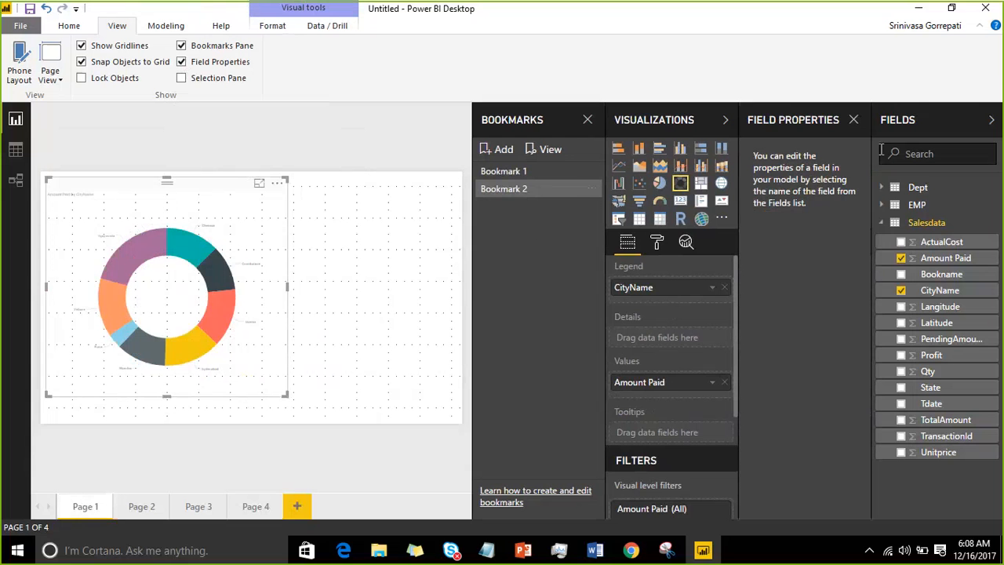
left_click_drag(785, 55, 723, 524)
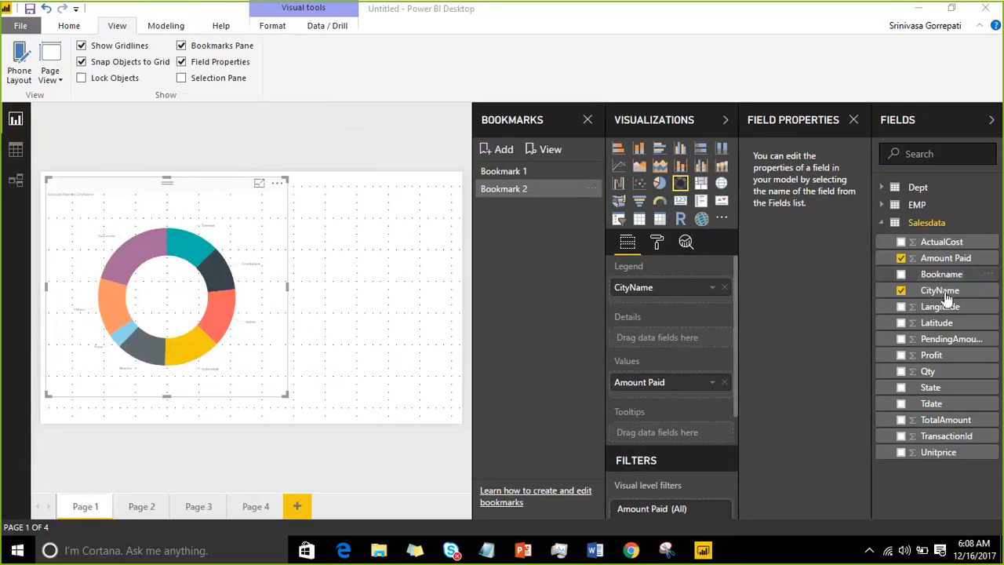
left_click(948, 356)
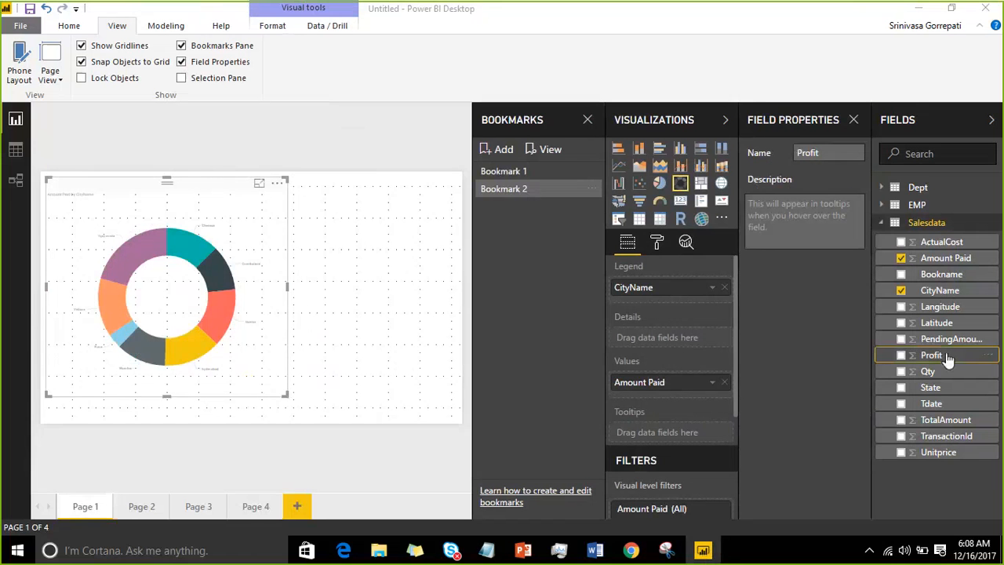
left_click(792, 226)
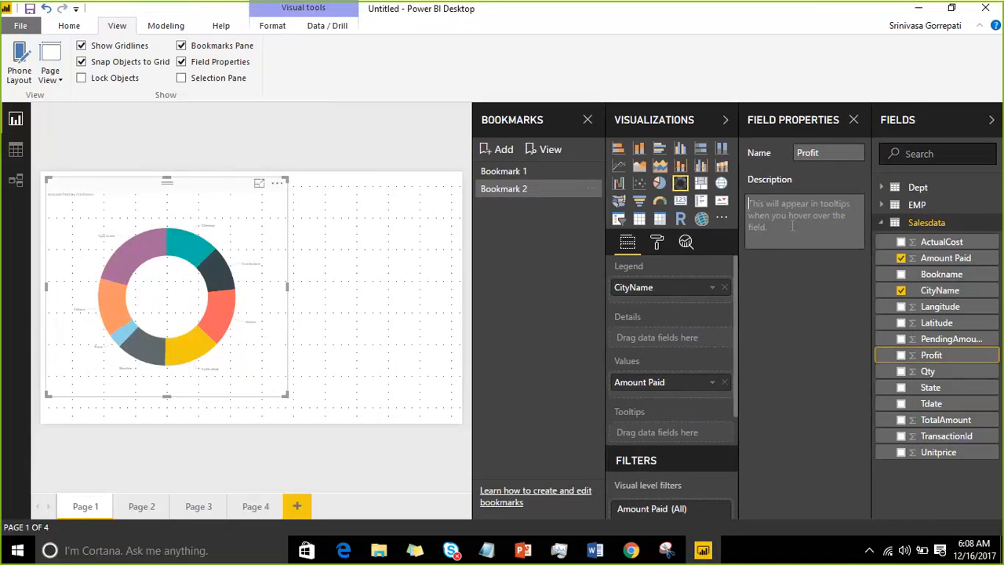
type("A")
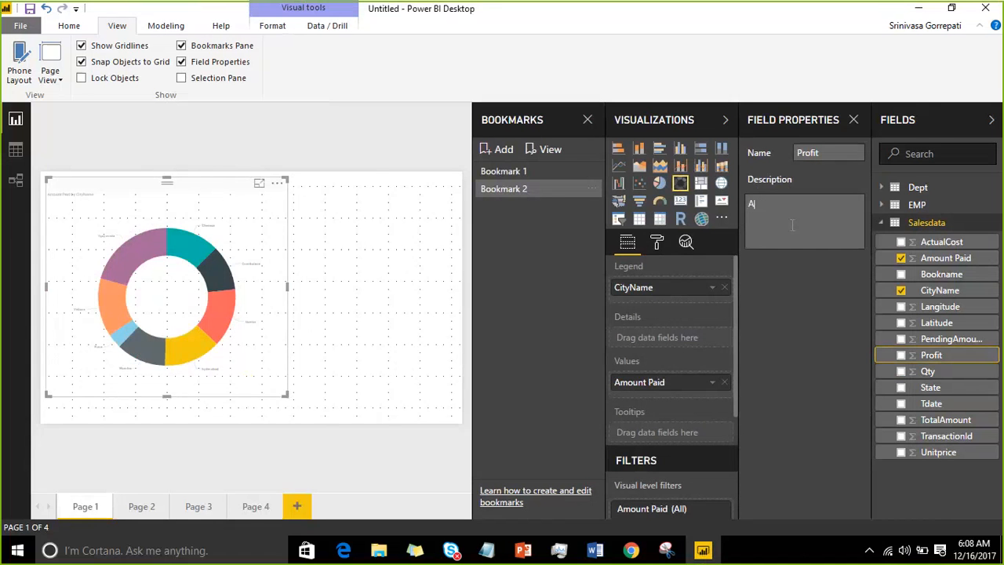
type("BC")
left_click(793, 210)
Step: View the CityName field's properties and hide the Field Properties, Bookmarks and Visualizations panes
left_click(957, 293)
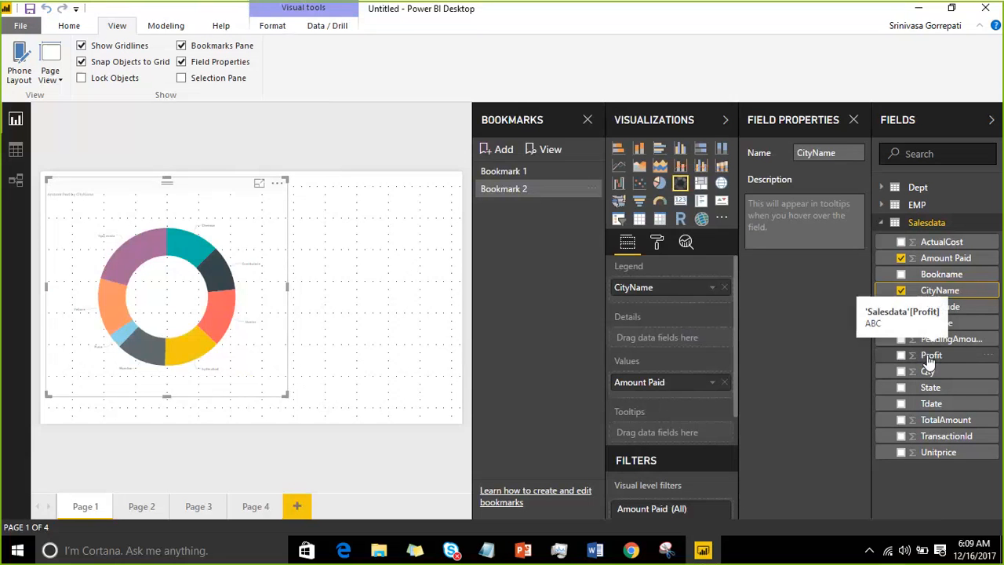
left_click(780, 223)
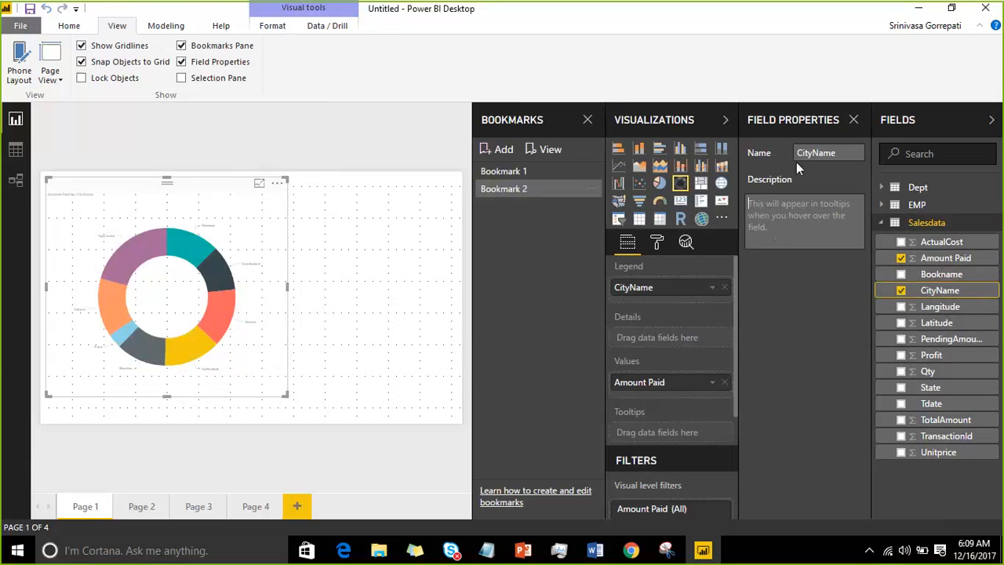
left_click(854, 119)
left_click(859, 122)
left_click(858, 124)
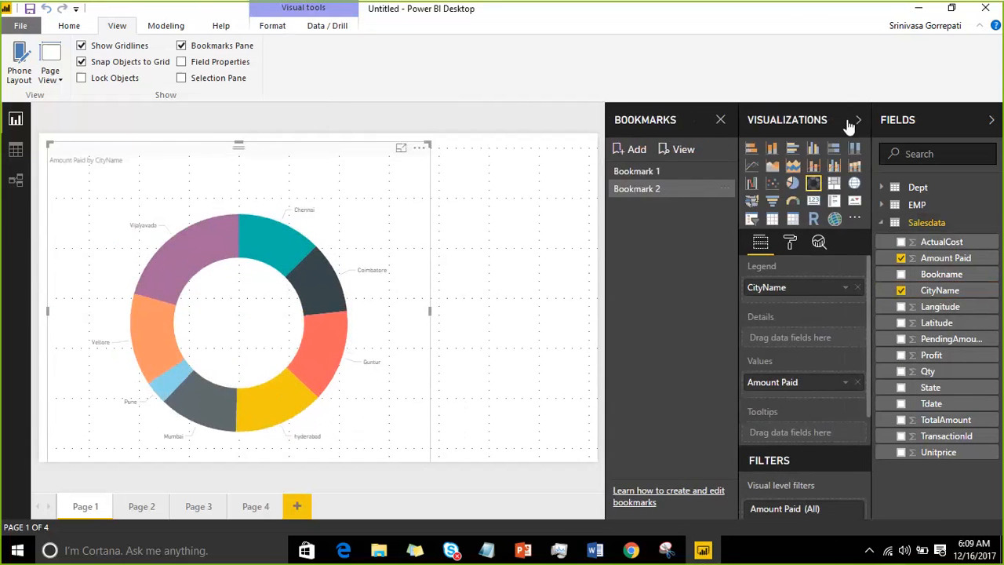
left_click(855, 122)
left_click(830, 120)
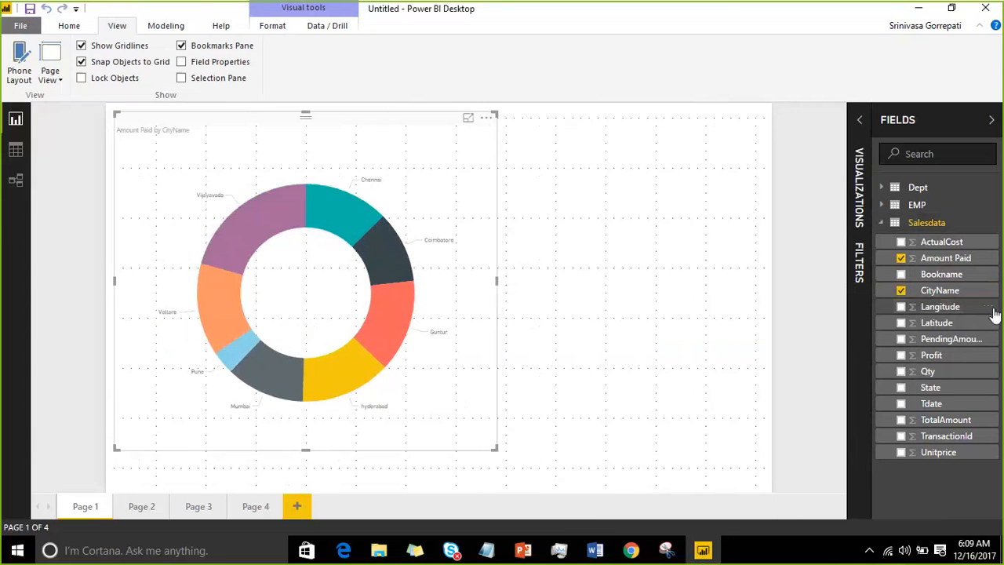
Step: Reopen the properties of the CityName field from its own options and collapse the Fields pane
left_click(990, 296)
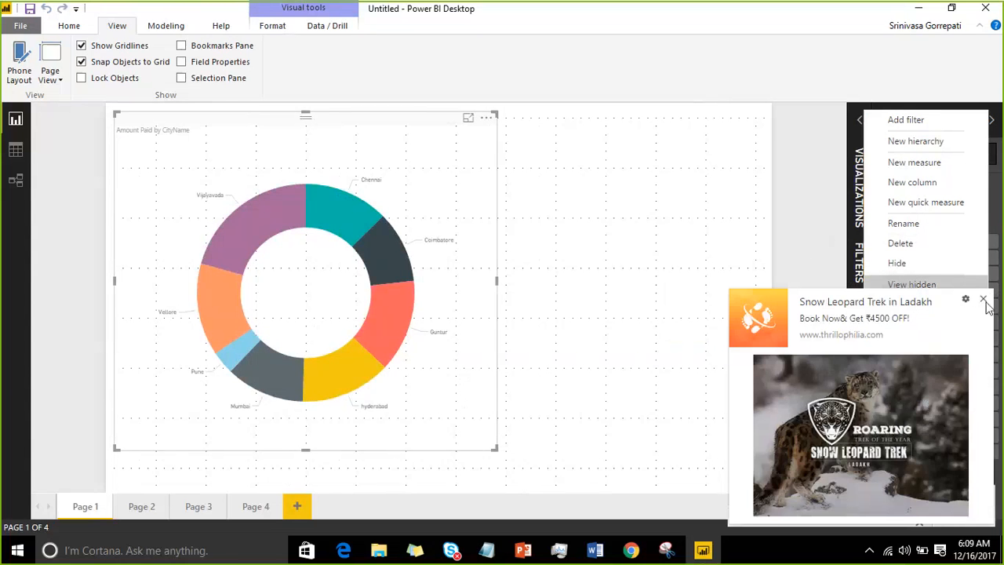
left_click(984, 301)
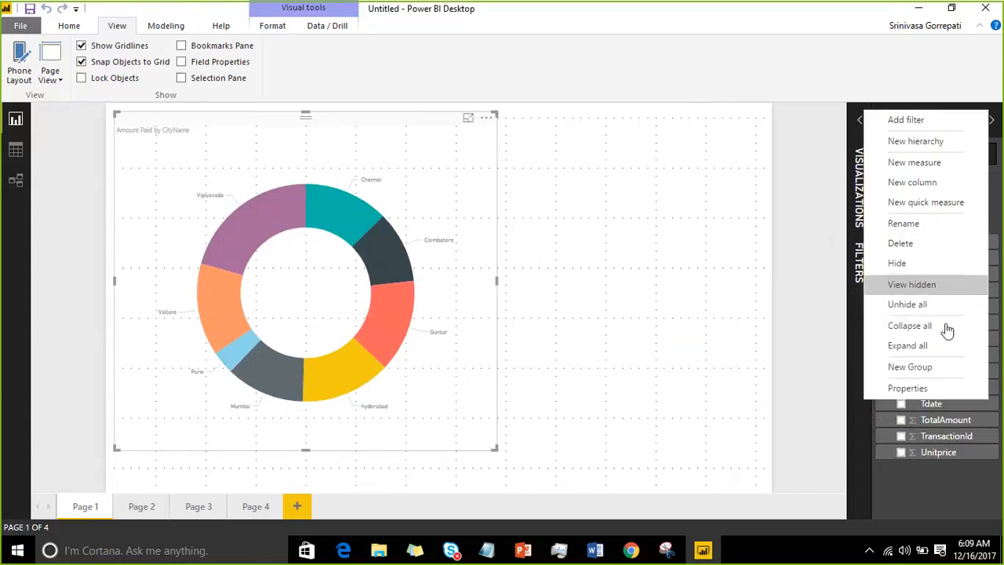
left_click(918, 394)
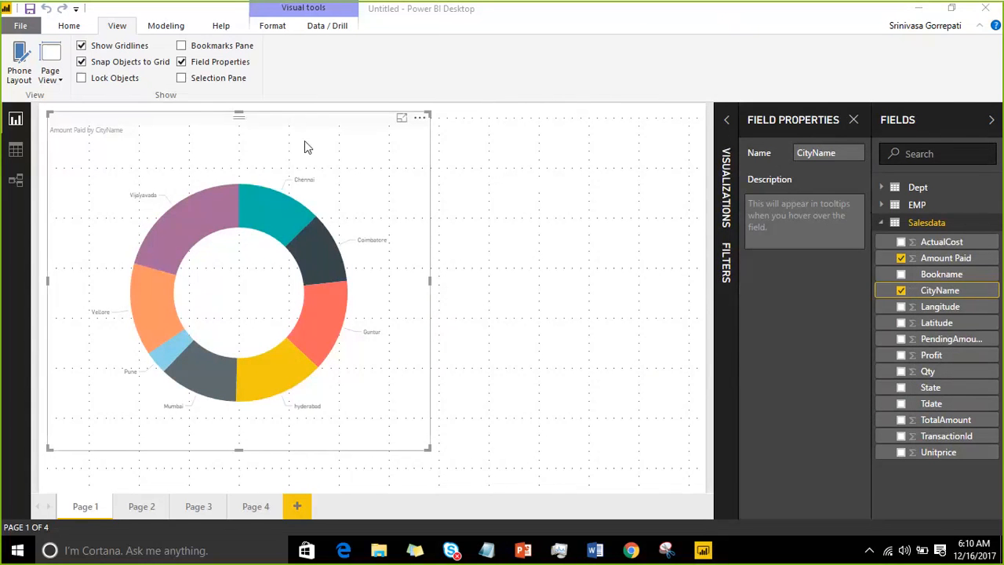
left_click(959, 123)
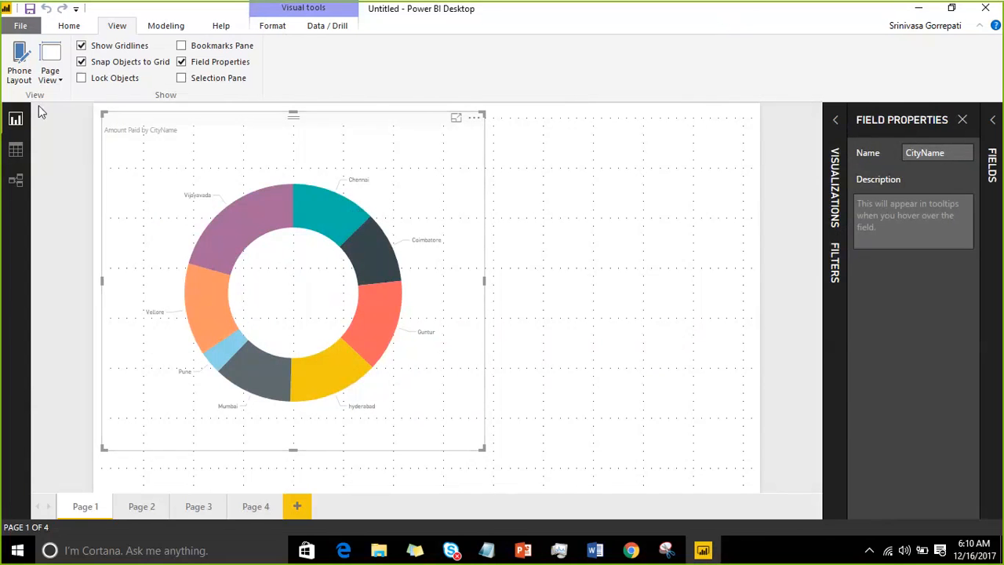
left_click(160, 25)
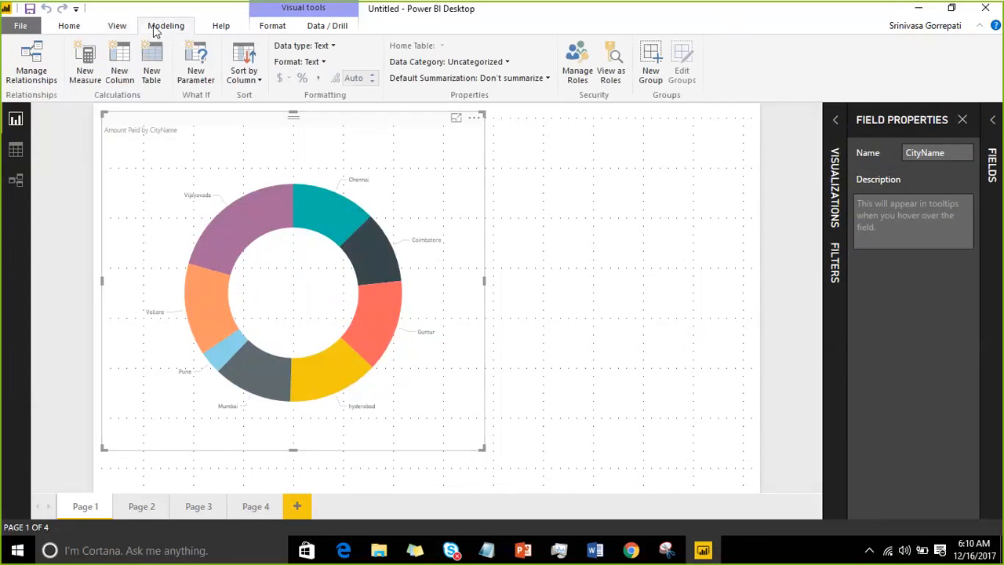
left_click(221, 28)
left_click(267, 27)
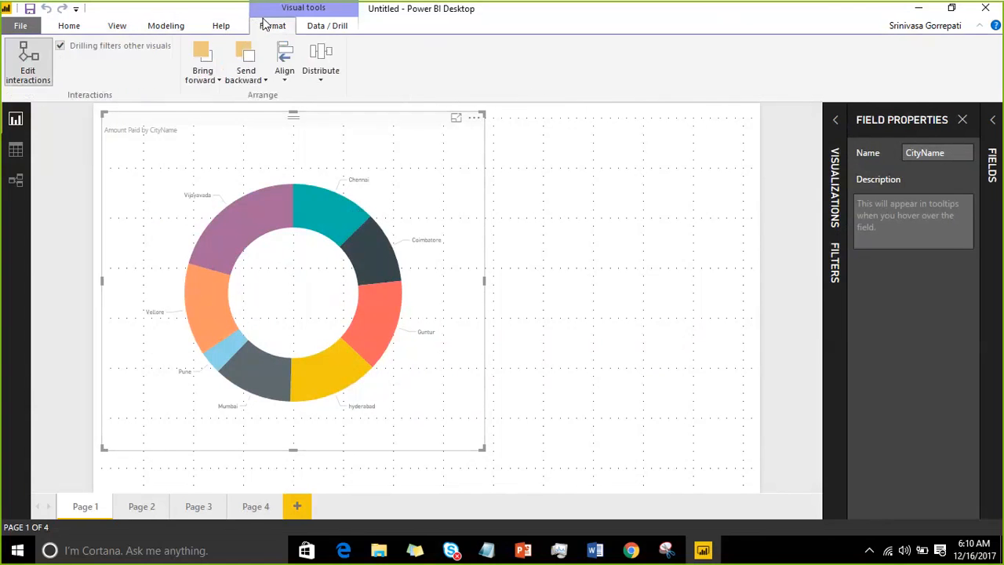
left_click(314, 30)
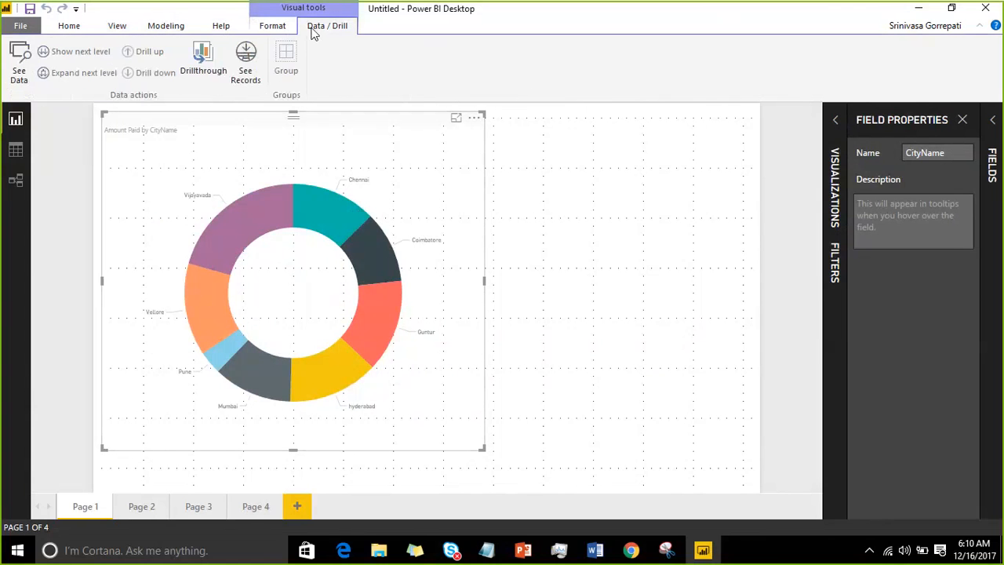
left_click(70, 26)
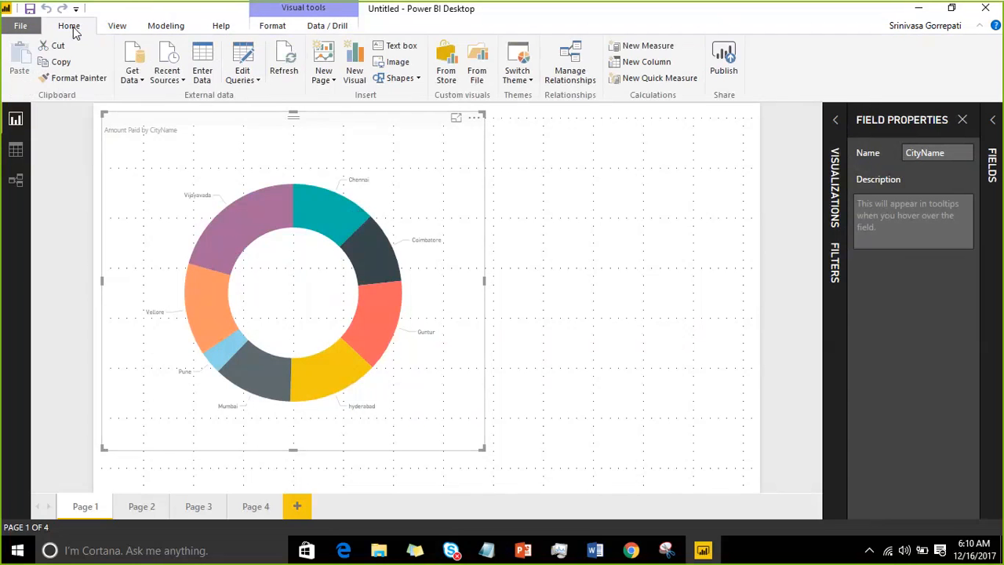
Step: Display the records of the Salesdata table in the data view
left_click(15, 151)
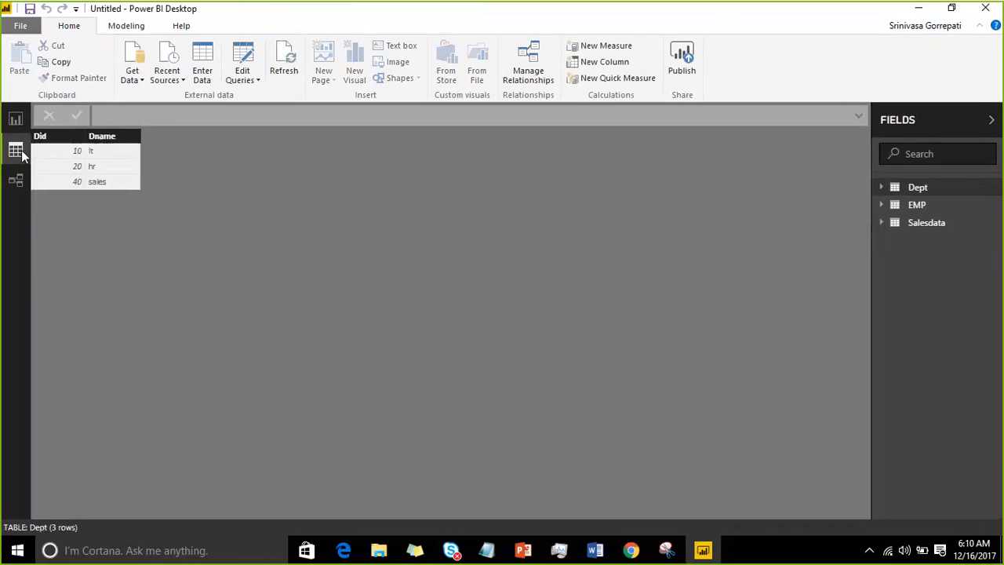
left_click(925, 222)
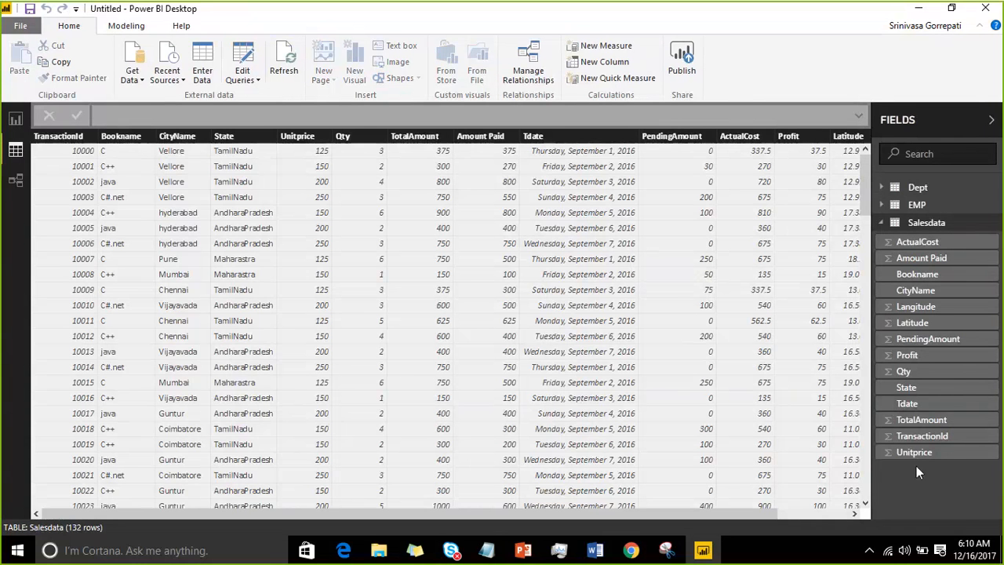
Step: View the records of the Dept and EMP tables and return to the Salesdata records
left_click_drag(917, 466, 752, 97)
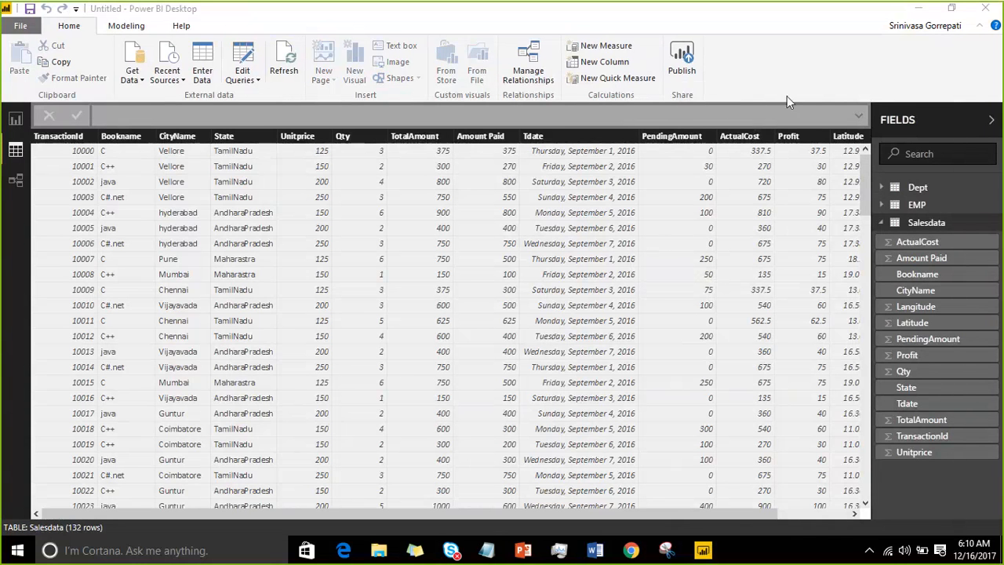
left_click(935, 206)
left_click(934, 188)
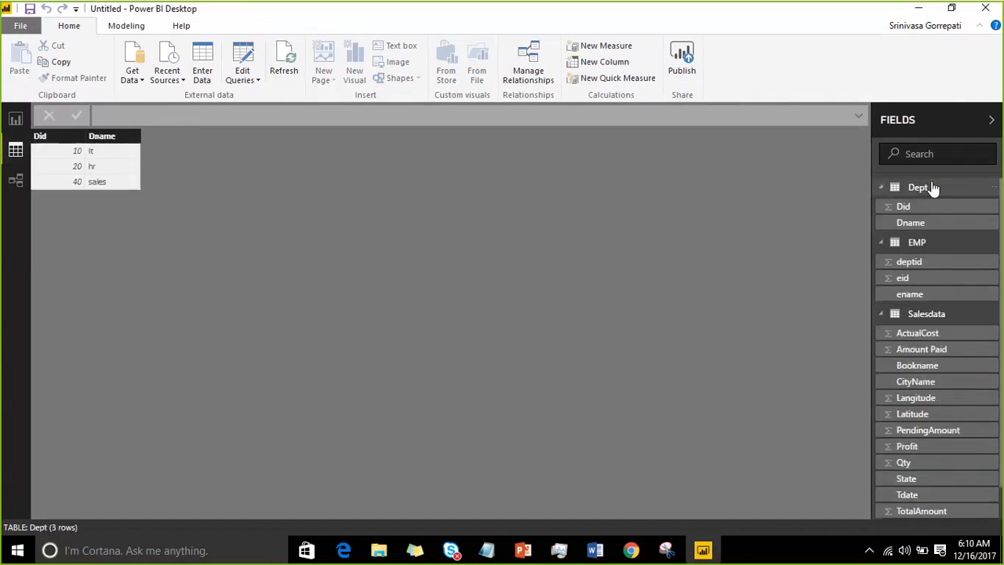
left_click(935, 243)
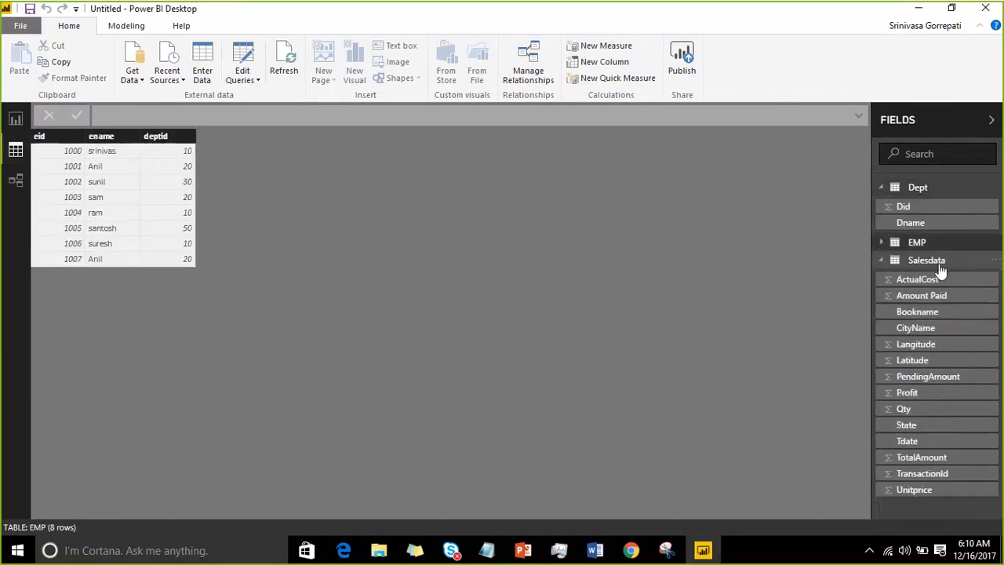
left_click(939, 264)
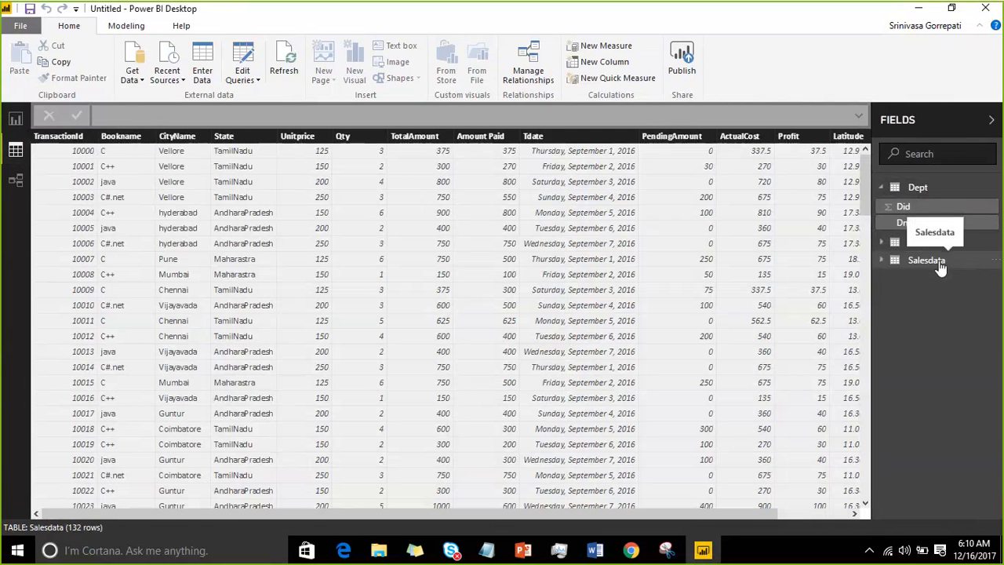
Step: Sort the Salesdata rows by Bookname in ascending order and switch the sort to descending
right_click(112, 138)
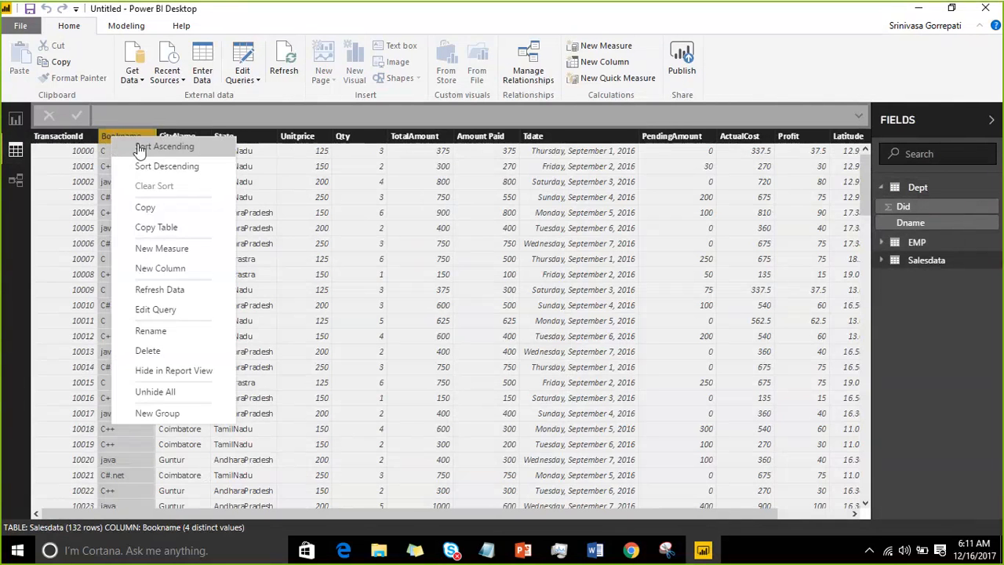
left_click(139, 150)
right_click(134, 139)
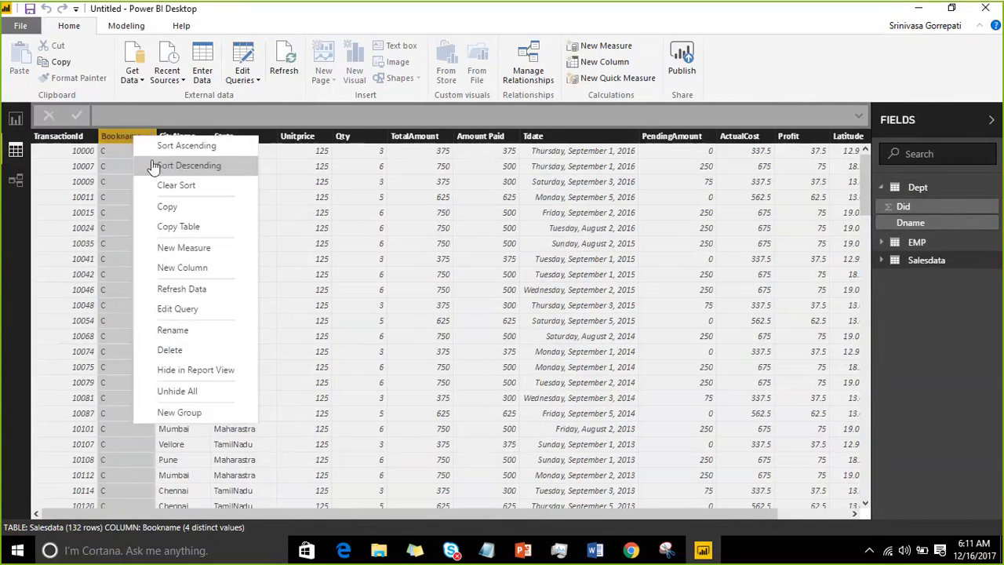
left_click(154, 166)
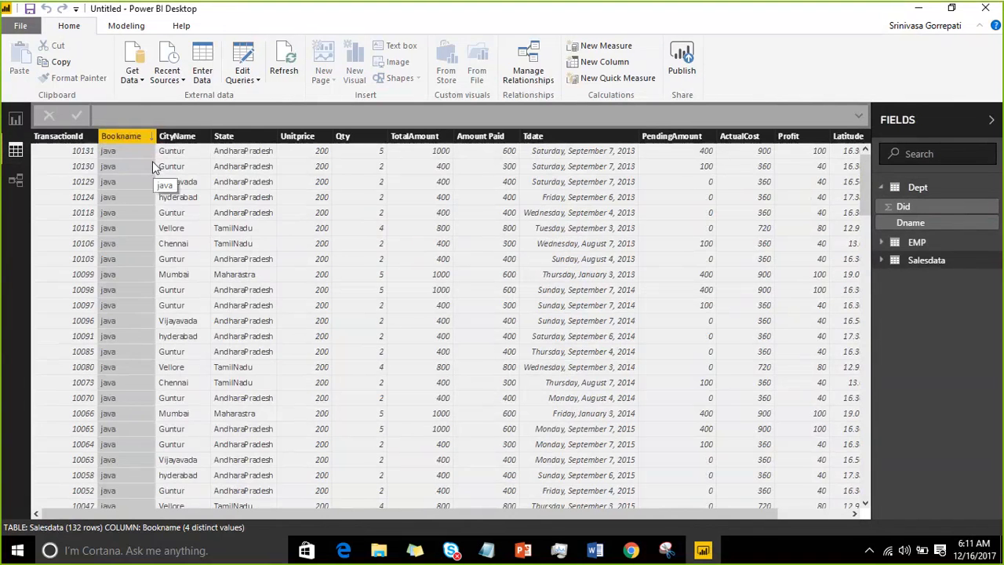
Step: Sort the Salesdata rows by State in descending order and clear the sort
right_click(228, 139)
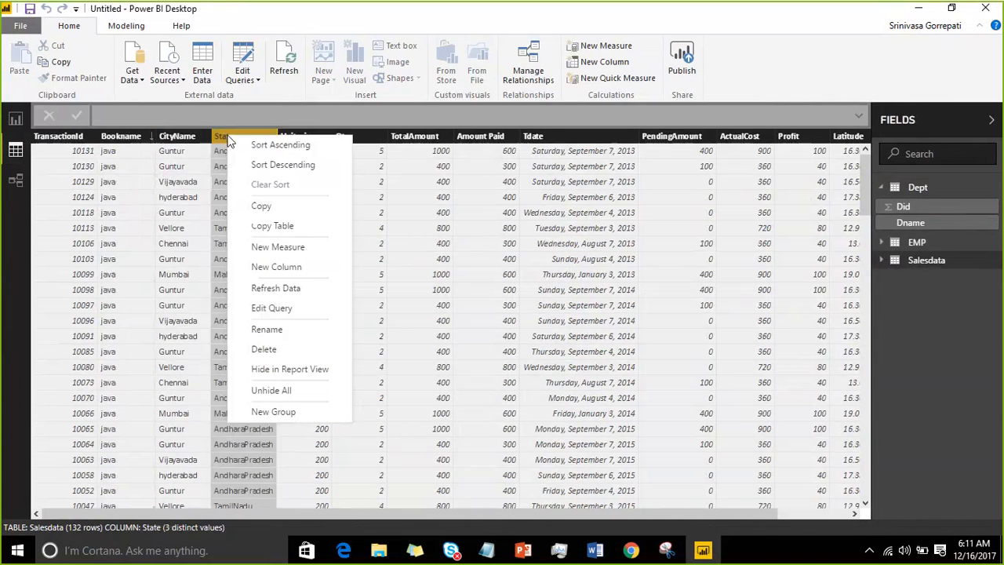
left_click(281, 168)
right_click(274, 171)
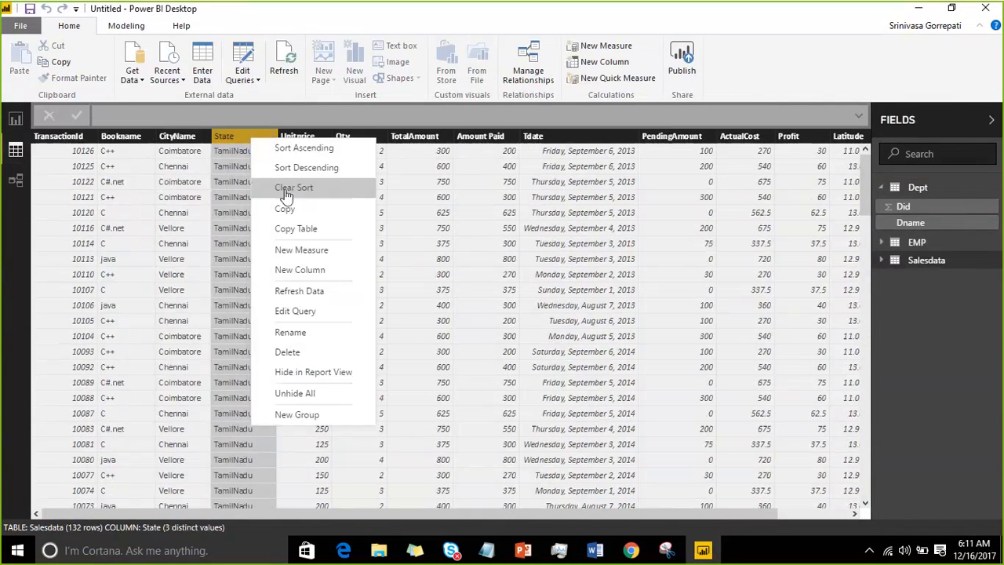
left_click(286, 196)
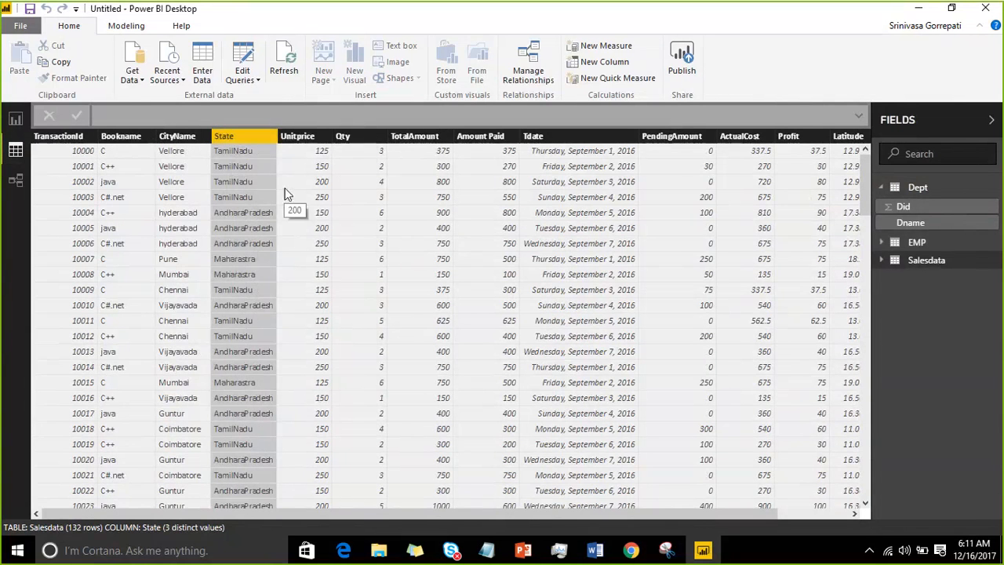
Step: Copy the values of the Salesdata State column
right_click(233, 139)
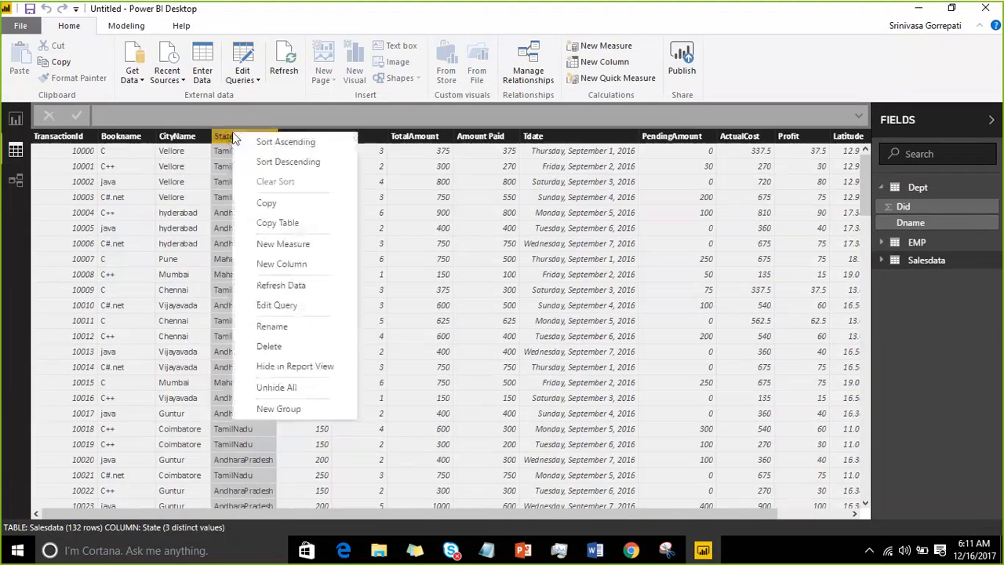
left_click(284, 207)
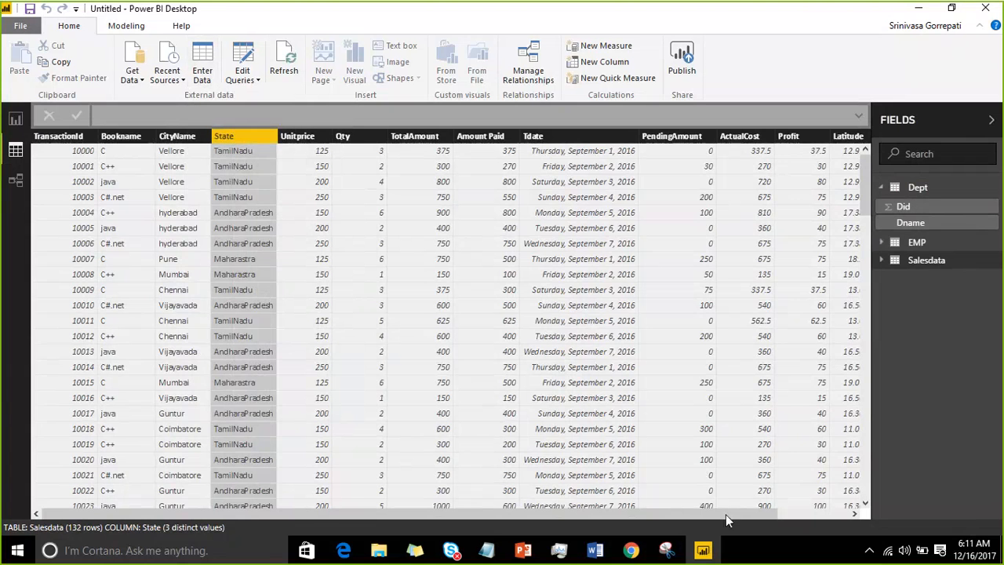
left_click_drag(725, 514, 839, 144)
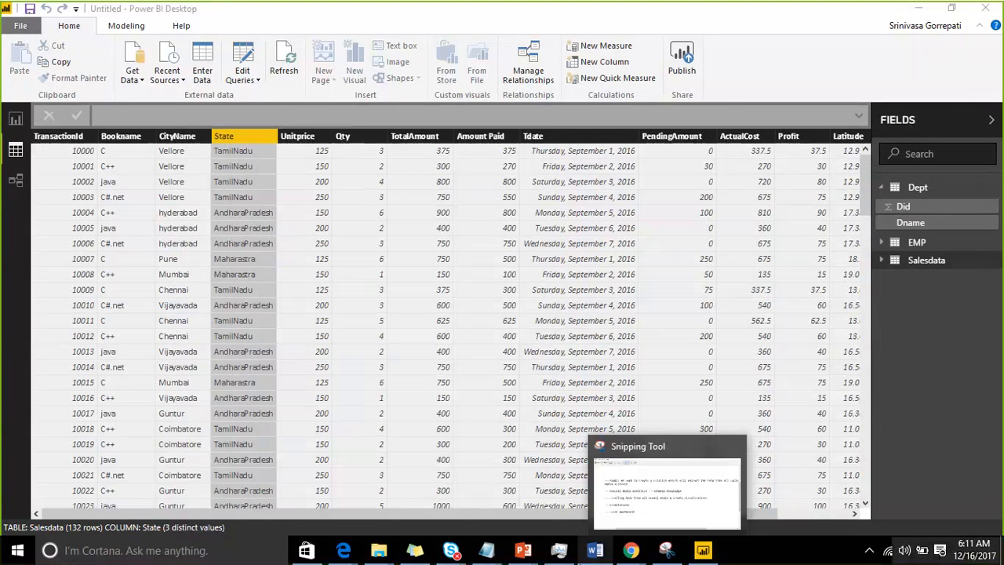
Step: Paste the copied State column at A1 of a new blank Excel workbook and fit column A's width to its contents
left_click(7, 538)
type("e")
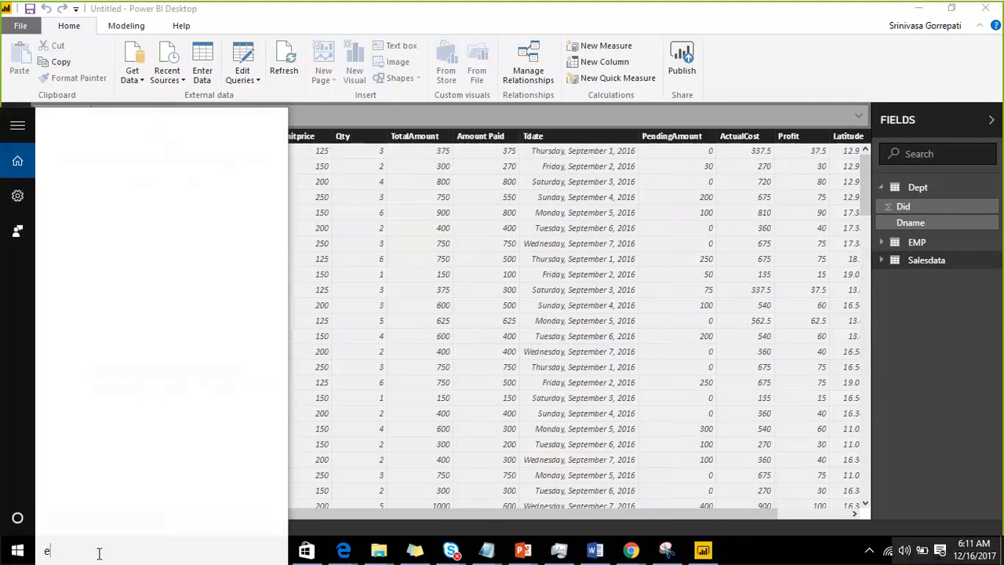
type("xcel")
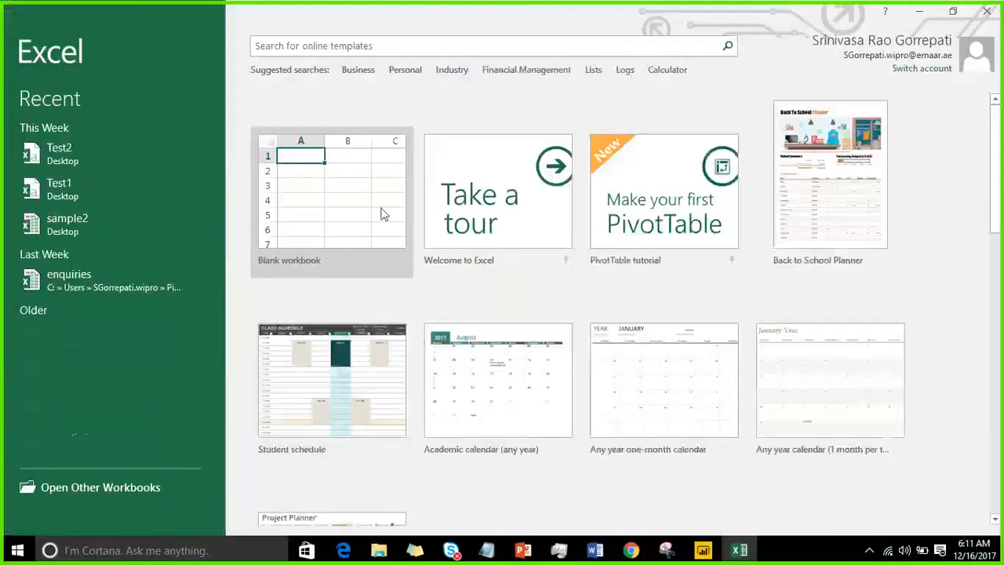
left_click(380, 206)
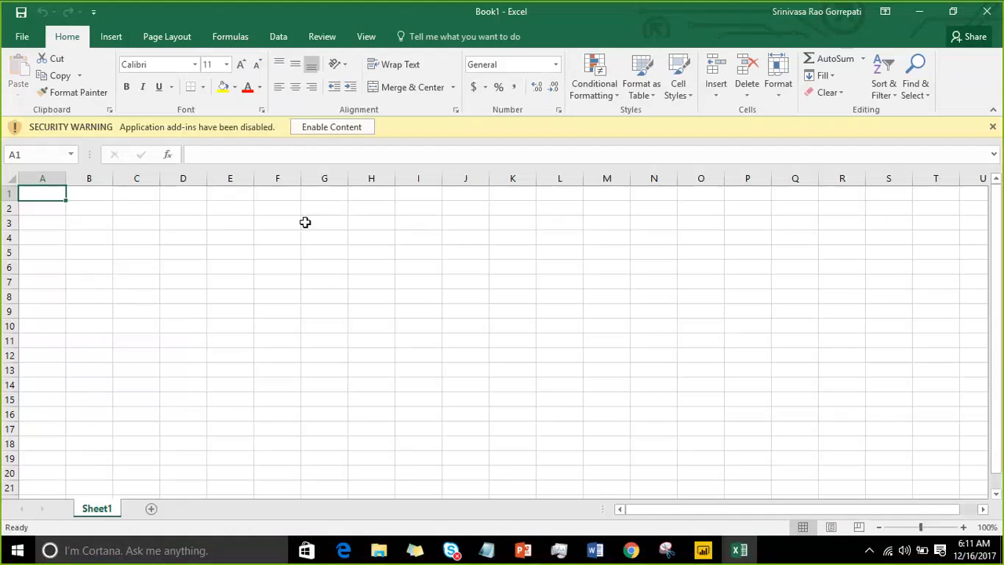
key("ctrl+v")
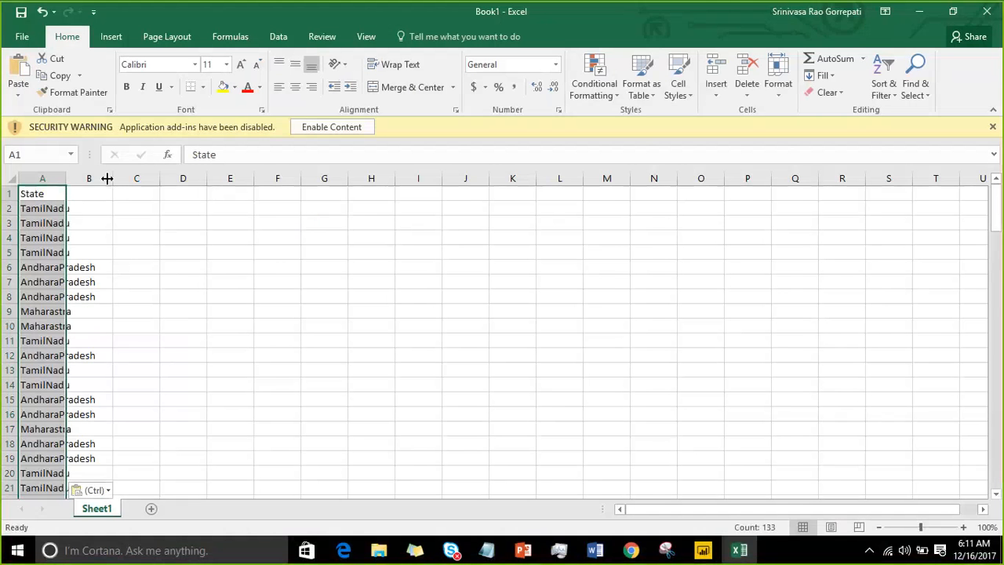
double_click(66, 179)
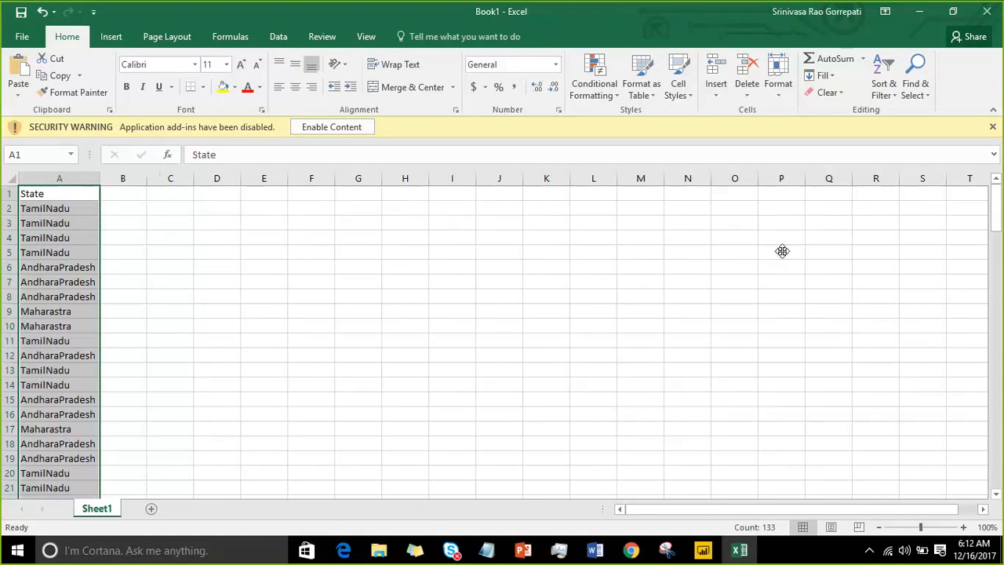
Step: Switch back to Power BI Desktop and copy the entire Salesdata table
left_click(737, 553)
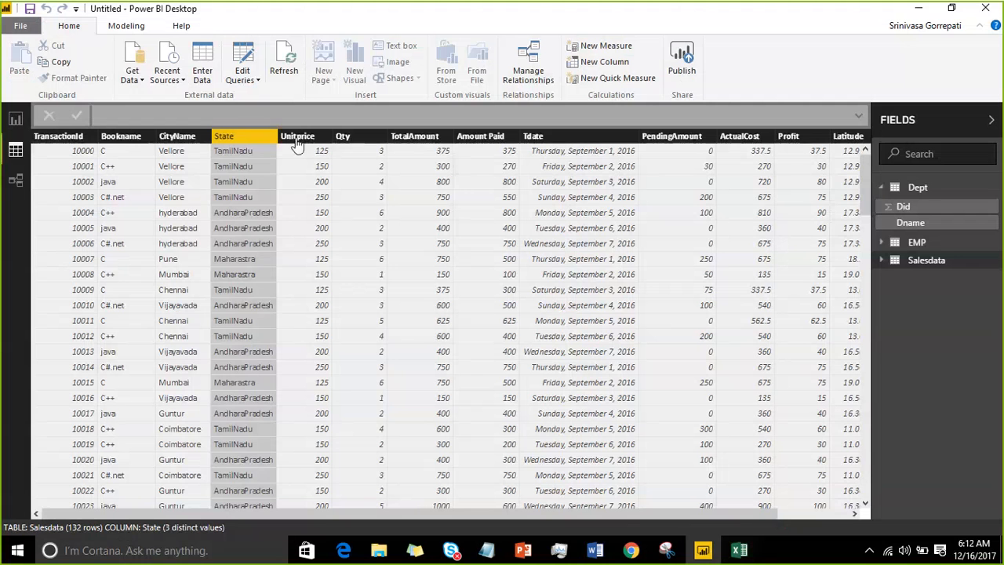
left_click(298, 137)
right_click(297, 140)
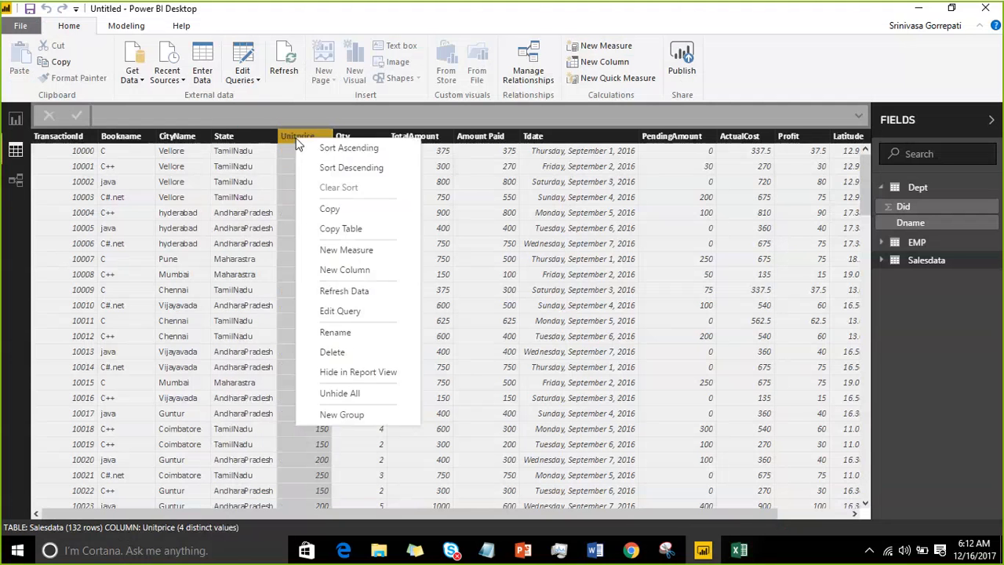
left_click(340, 228)
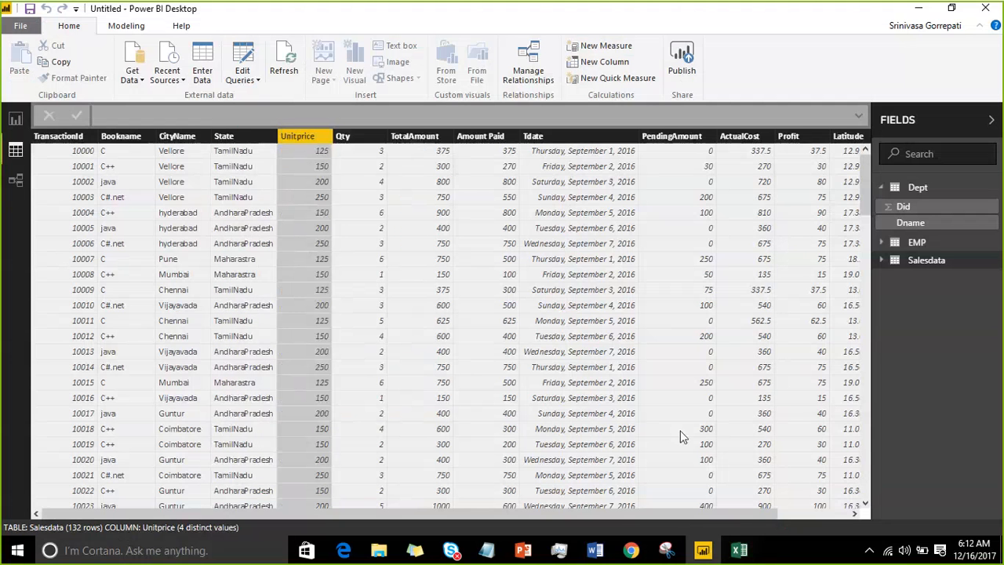
Step: Paste the copied Salesdata table at A1 of a new worksheet in the Excel workbook and add another blank worksheet
left_click(739, 551)
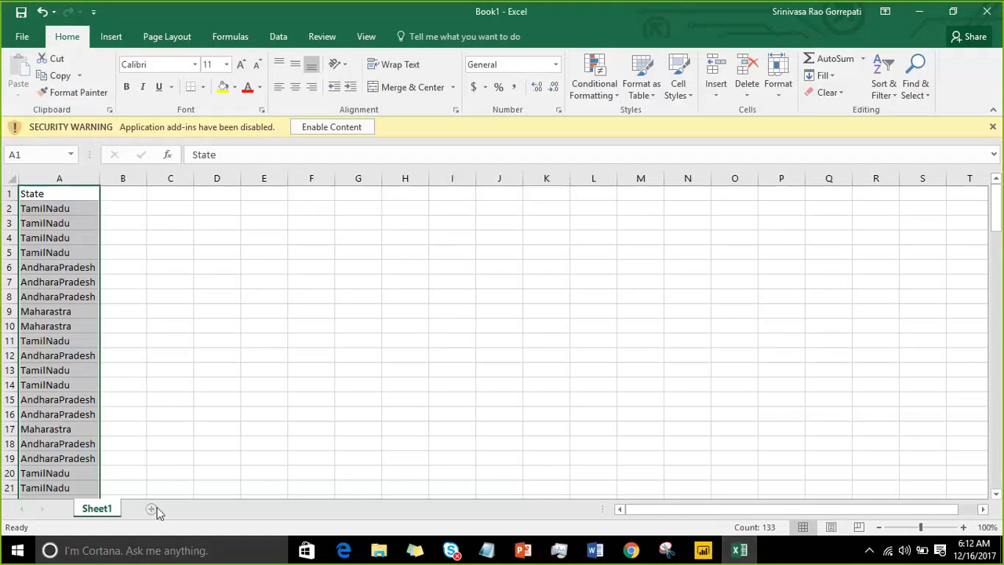
left_click(152, 509)
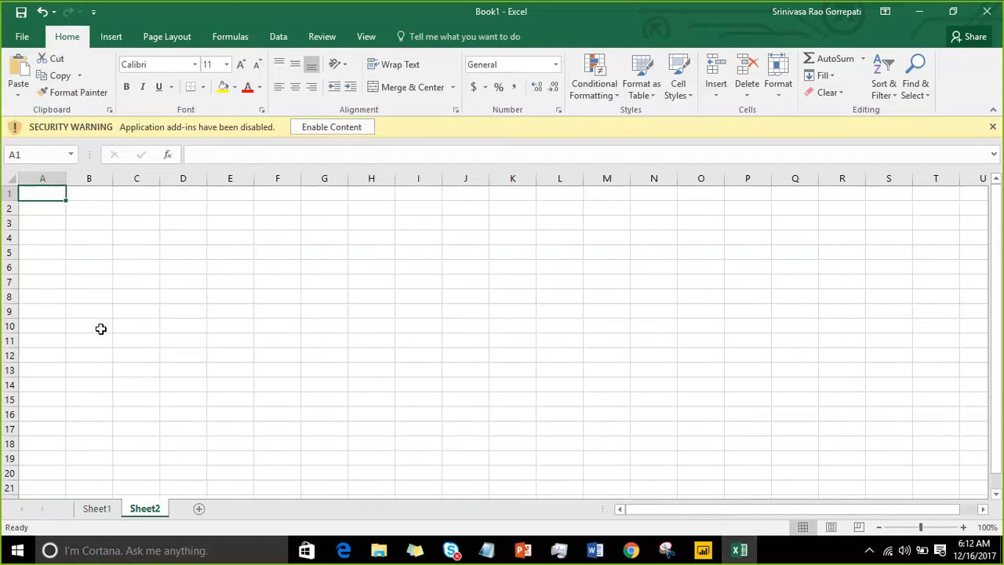
key("ctrl+v")
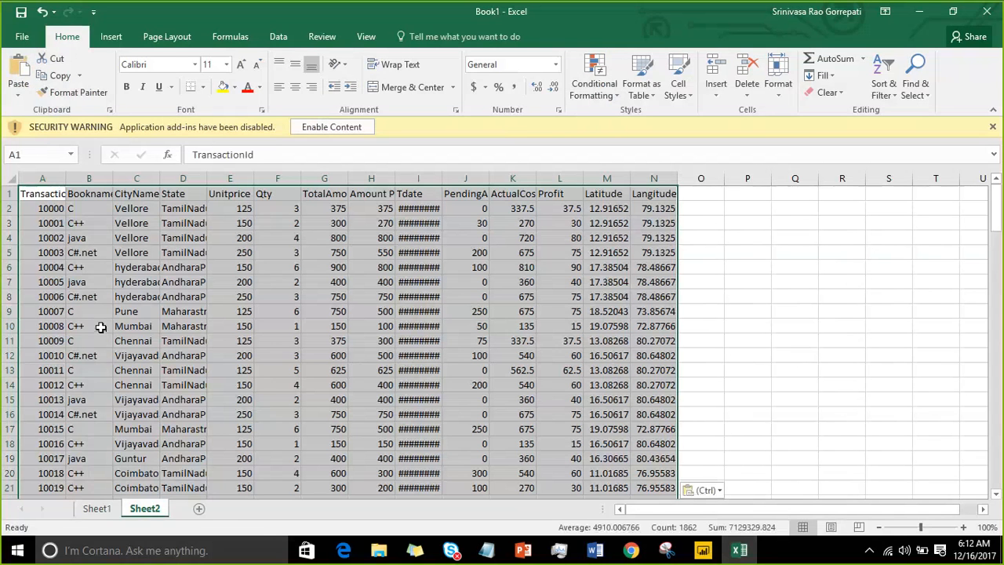
left_click(201, 508)
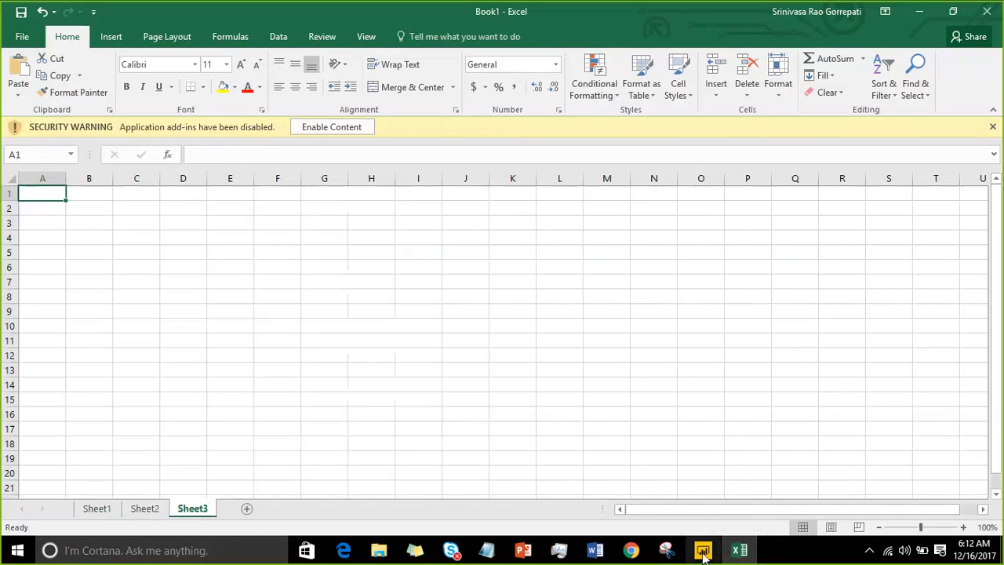
Step: Switch back to Power BI Desktop and refresh the Salesdata table's data from the Unitprice column's options
left_click(704, 555)
left_click(617, 317)
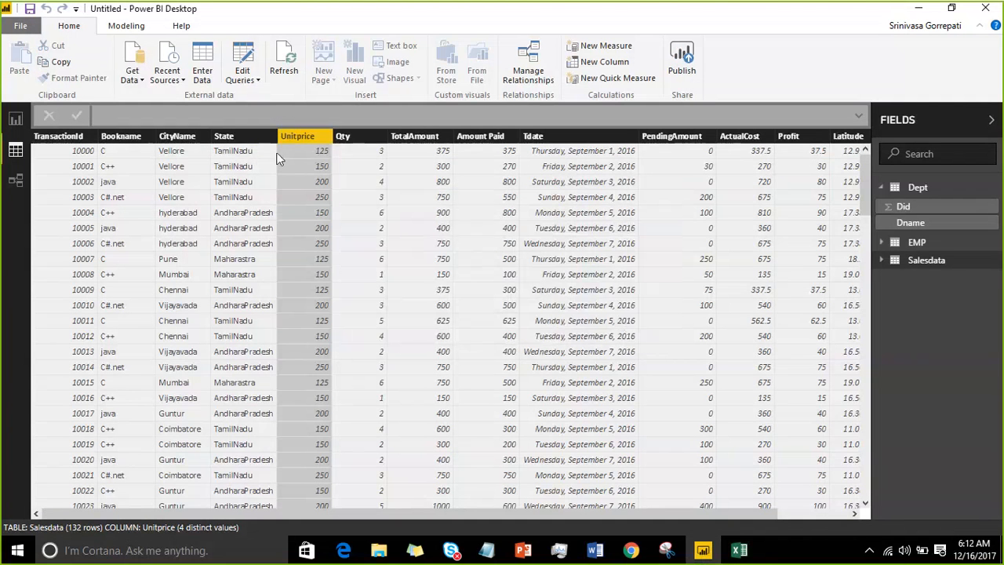
right_click(303, 136)
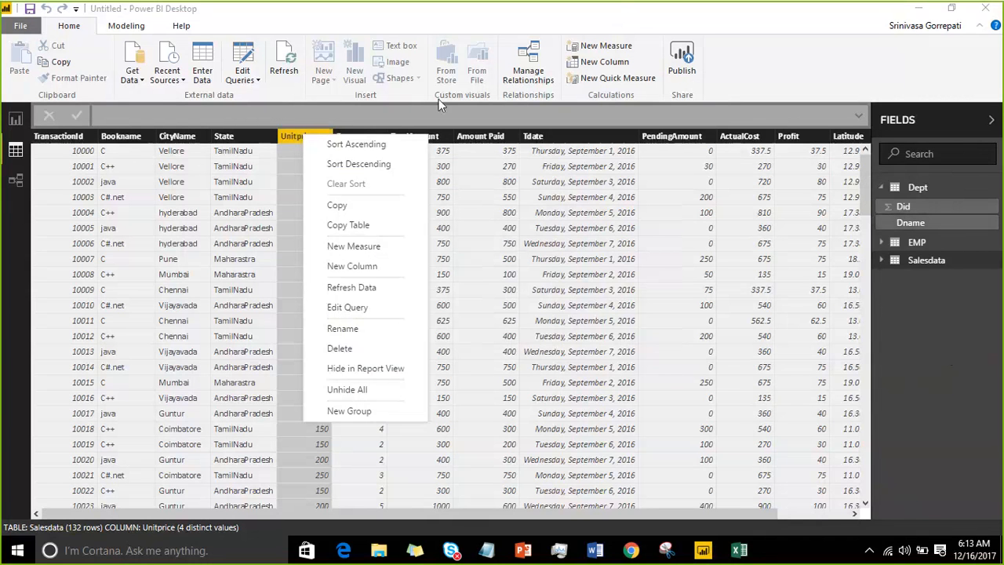
left_click(383, 291)
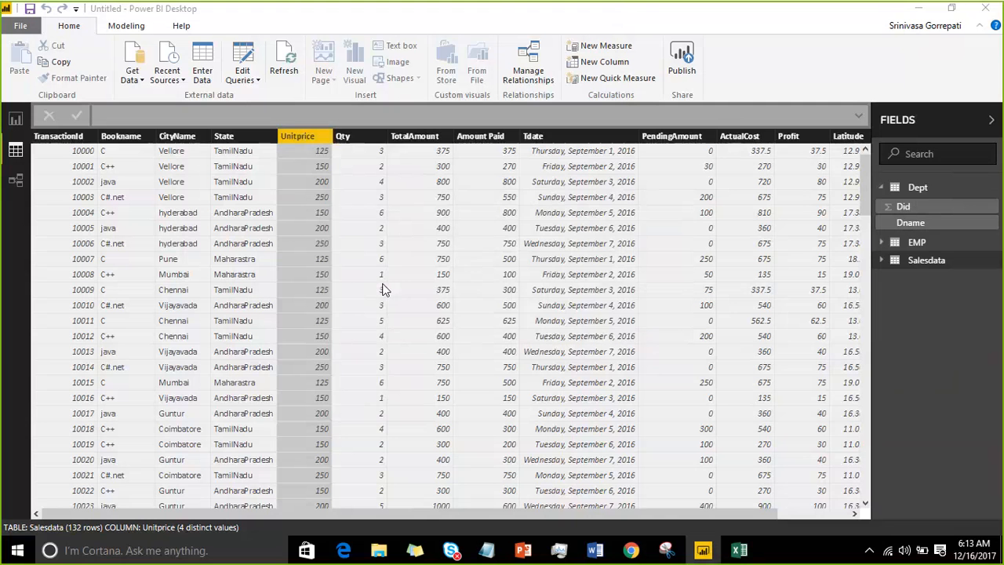
right_click(313, 141)
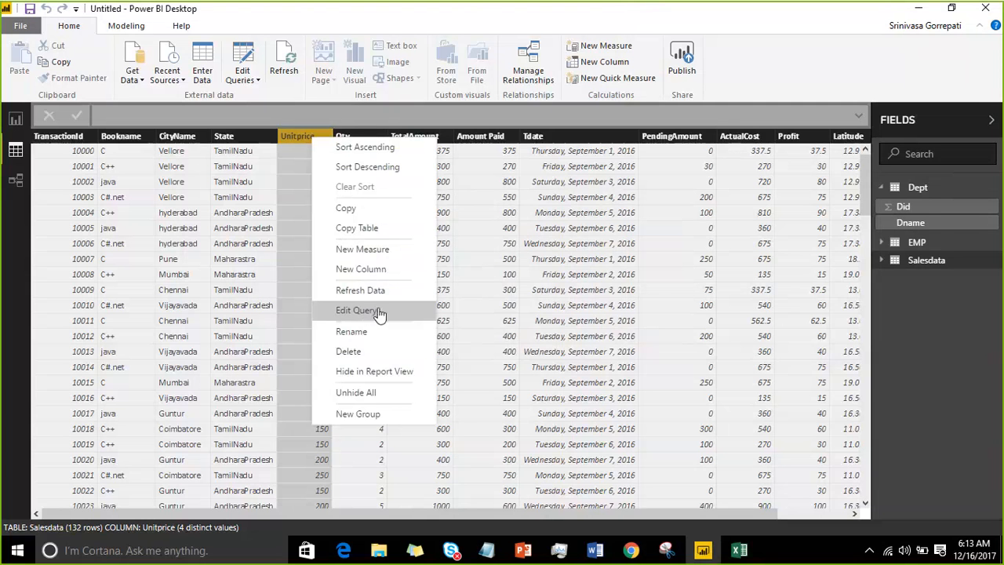
key("Escape")
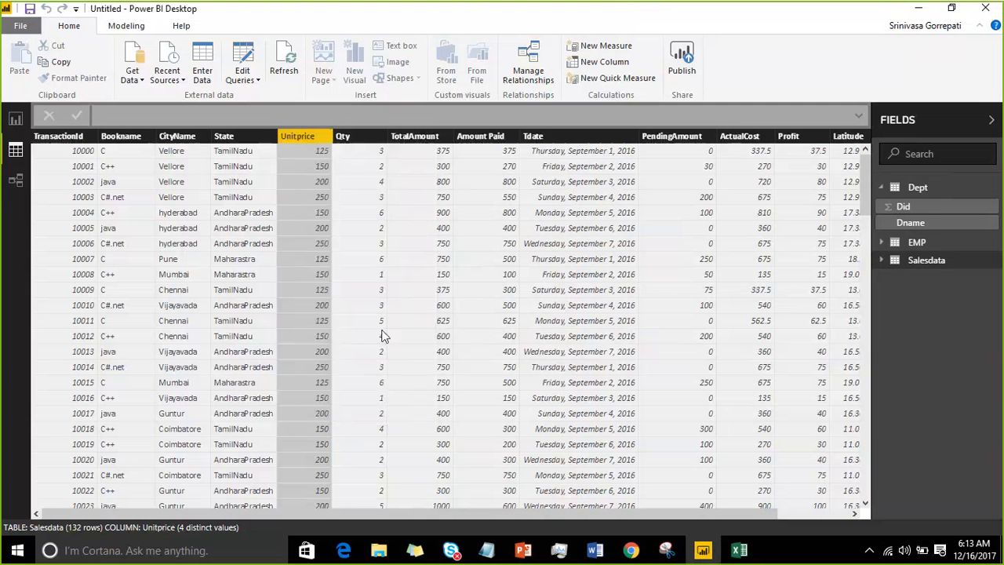
Step: Review the operations offered for the Qty column and the available modeling and help commands
right_click(374, 138)
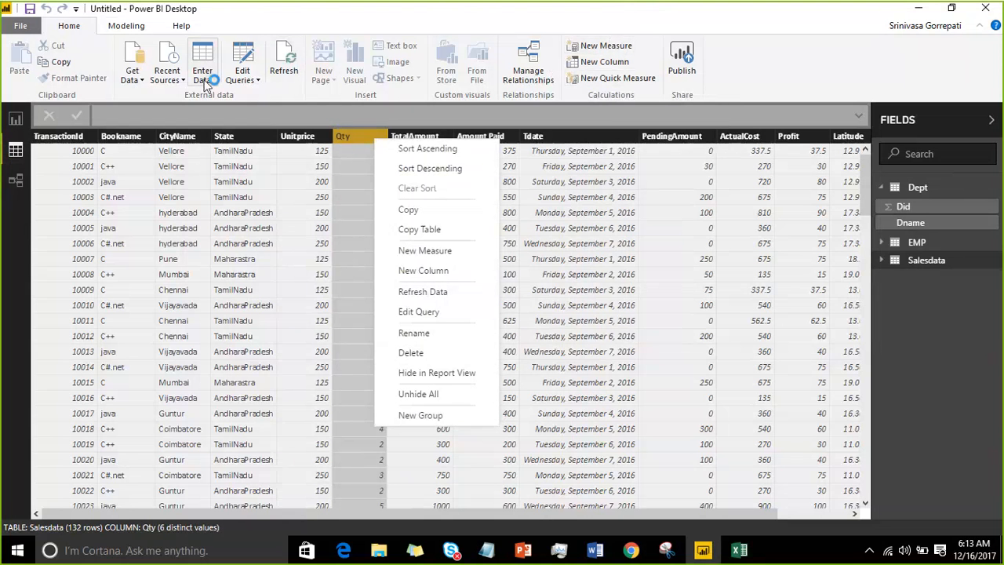
left_click(135, 31)
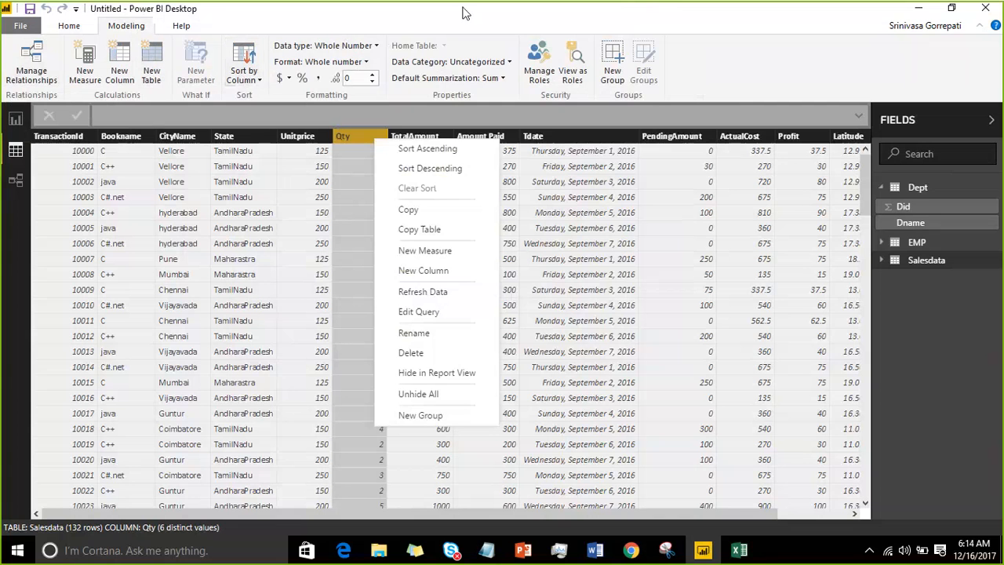
left_click(779, 23)
left_click_drag(215, 95, 662, 95)
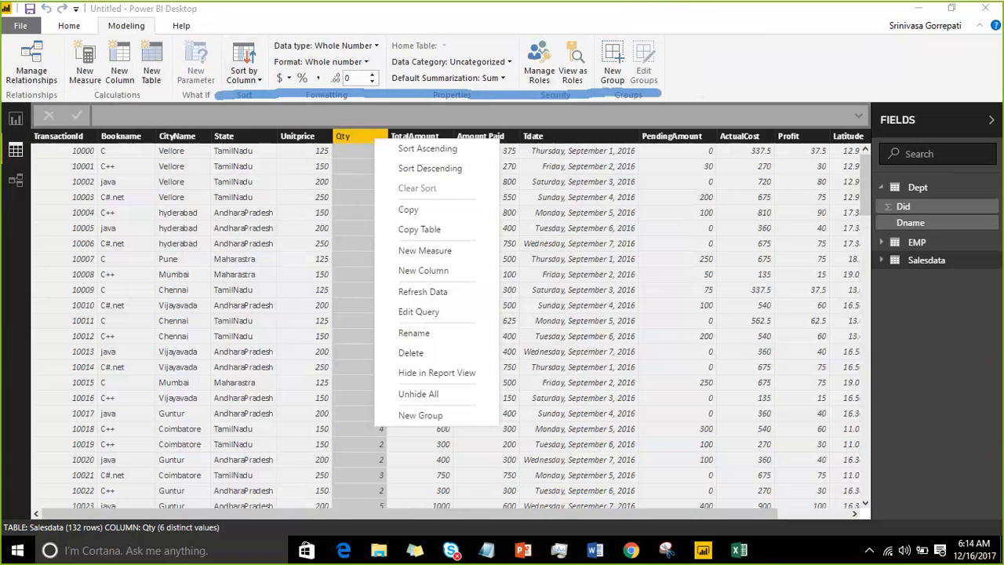
left_click(762, 26)
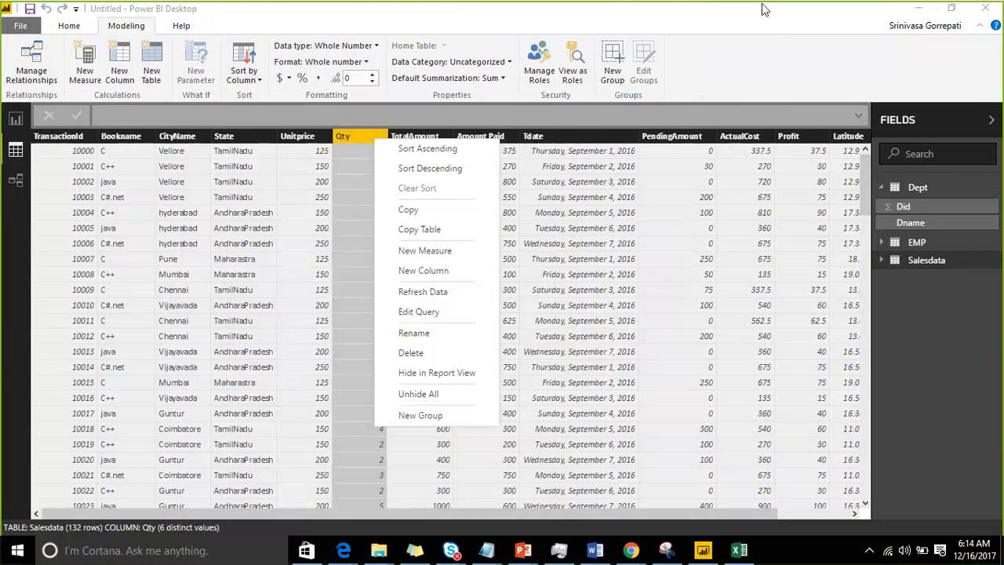
left_click(165, 26)
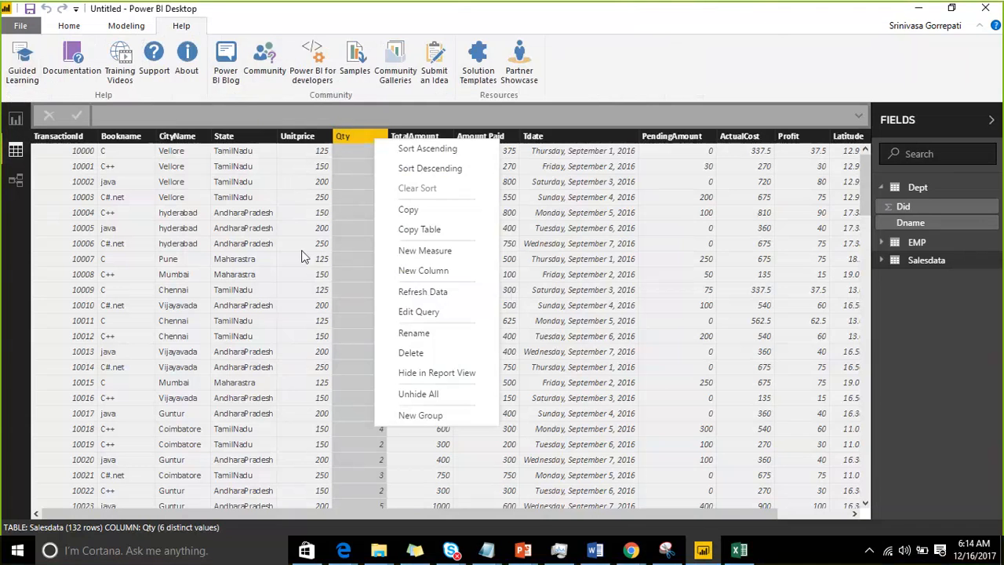
Step: Switch to the relationships view and move the Salesdata table further down the diagram
left_click(125, 26)
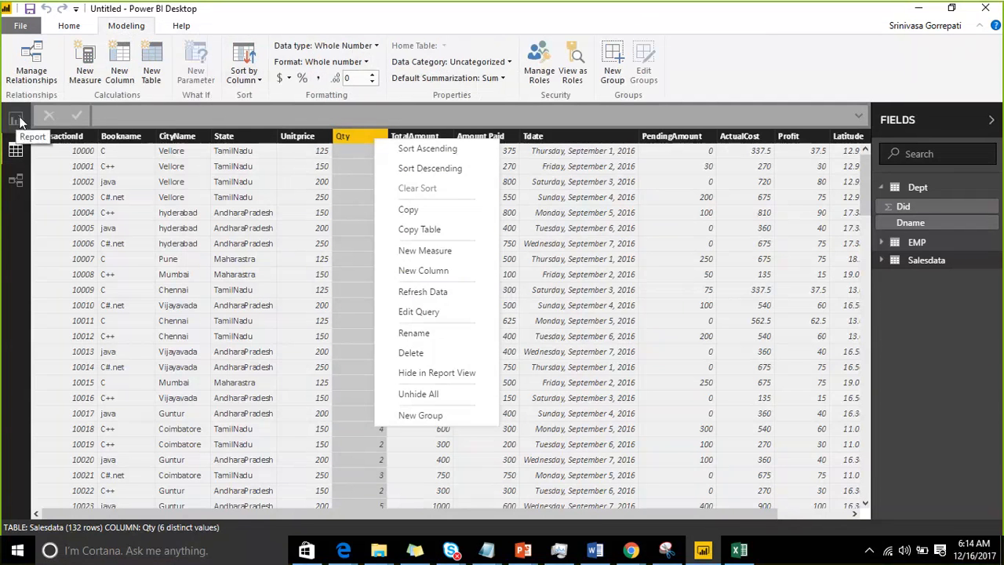
left_click(19, 185)
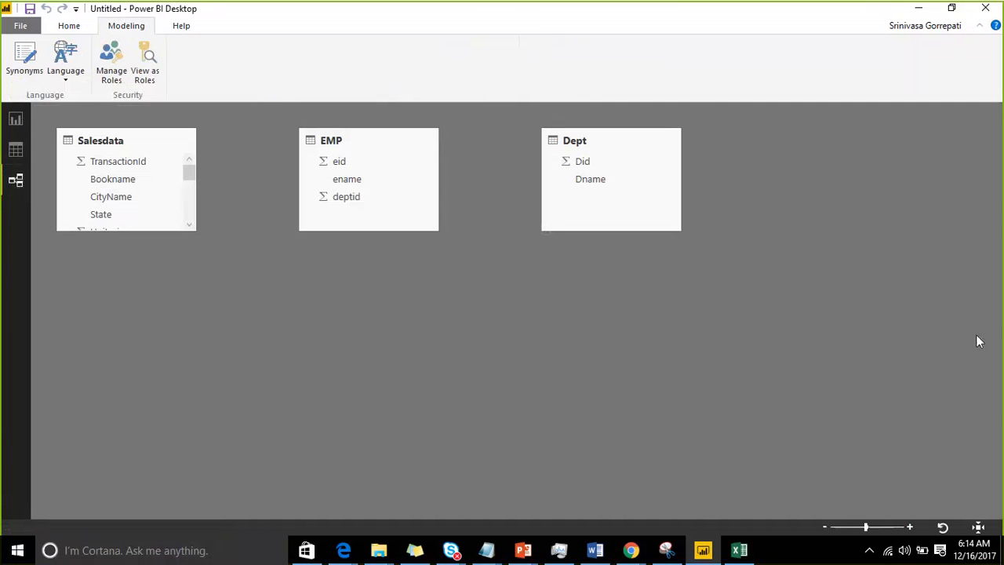
left_click(943, 345)
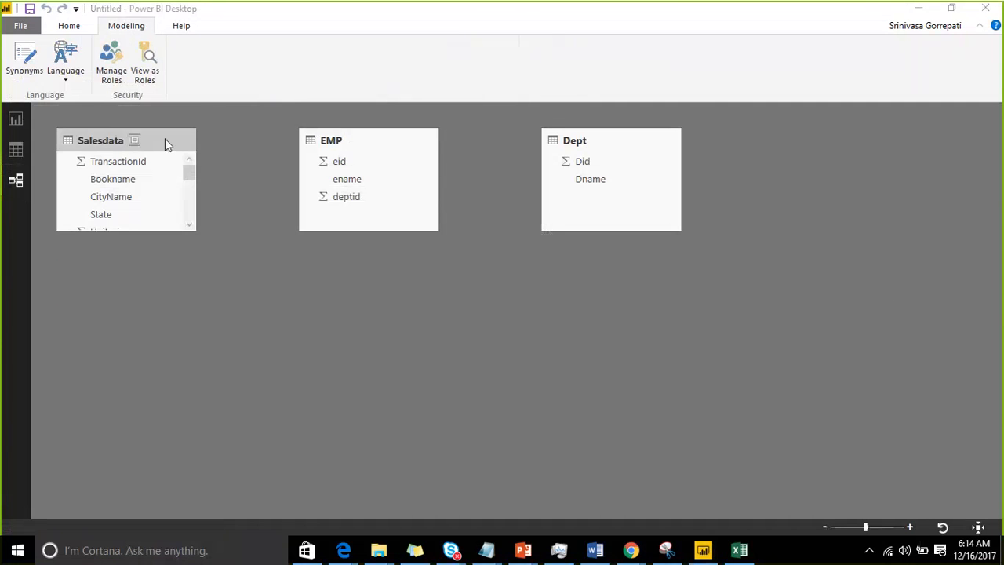
left_click_drag(164, 142, 180, 245)
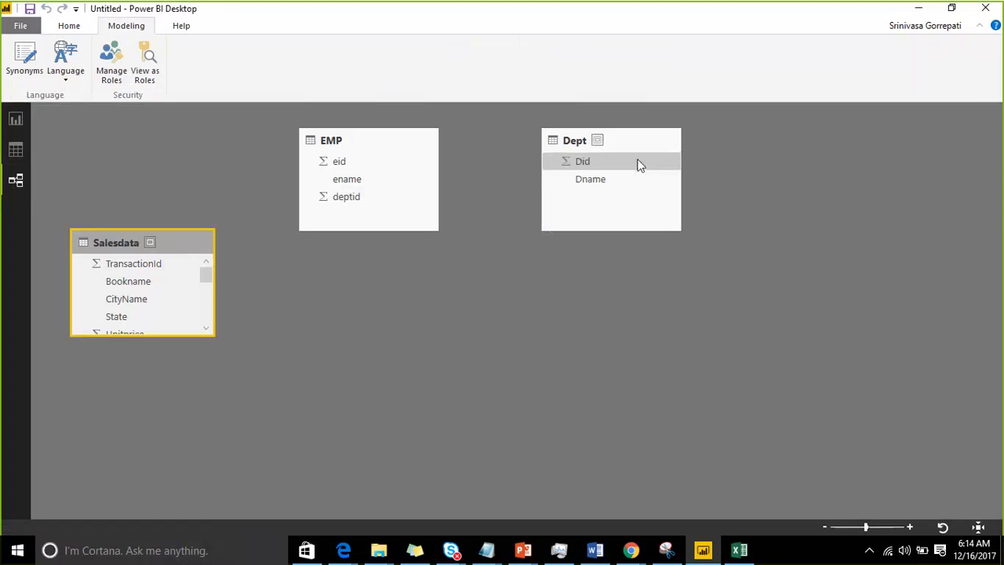
Step: Create a relationship from Dept's Did field to EMP's deptid field and place the EMP table below and to the right of Dept
left_click_drag(597, 162, 347, 203)
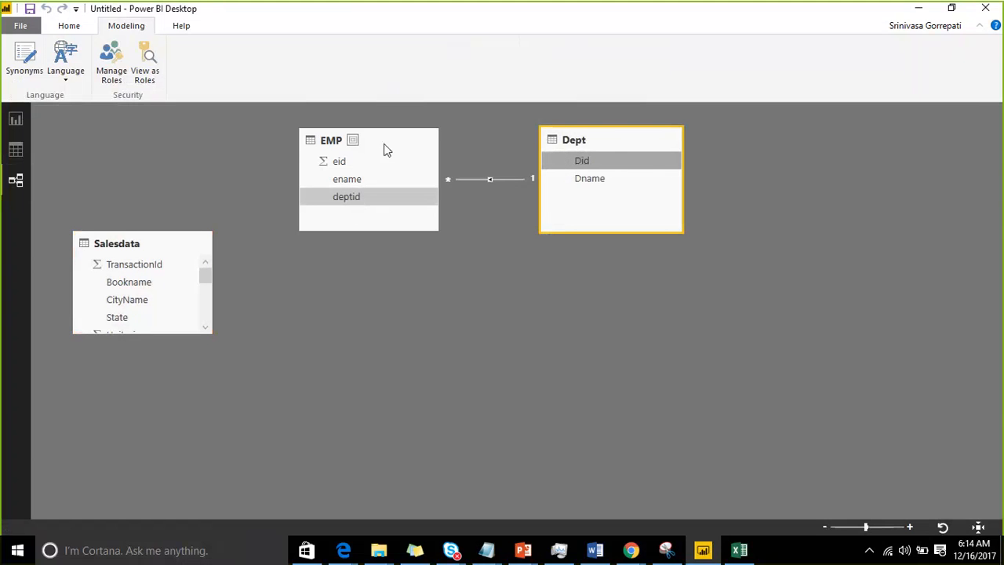
left_click_drag(385, 140, 812, 265)
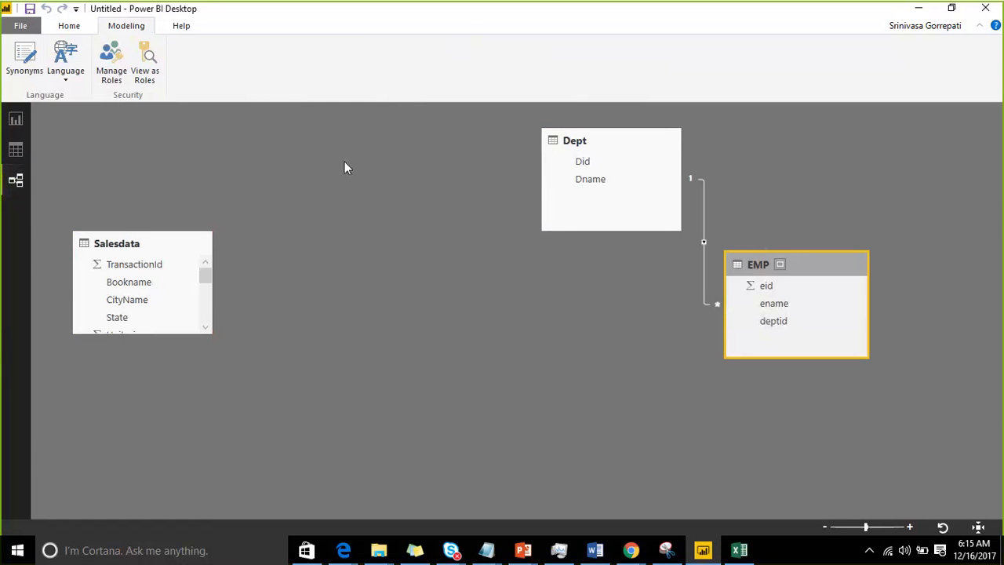
Step: Maximize the Salesdata table in the diagram to view all its fields and restore it, doing this twice
right_click(184, 245)
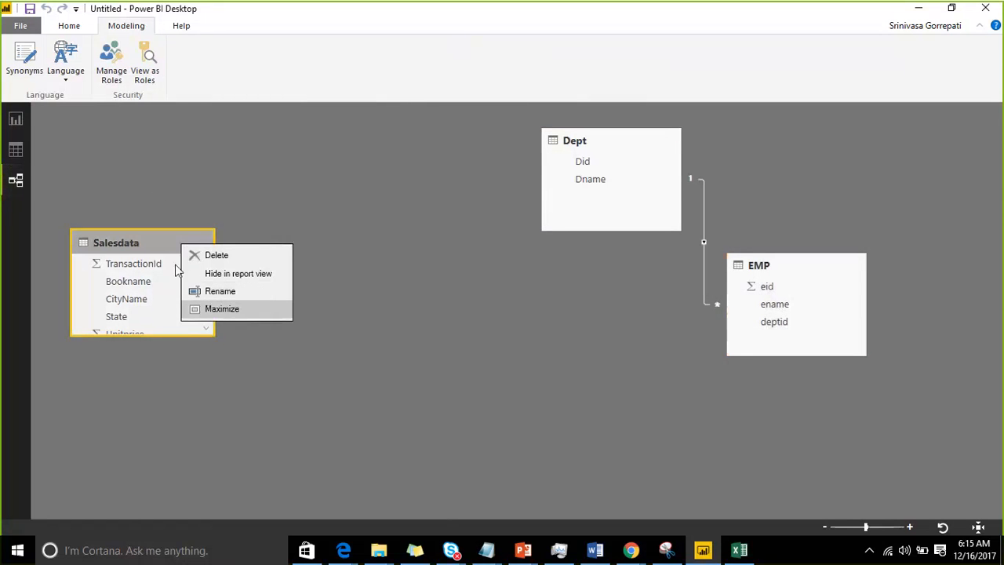
left_click(214, 310)
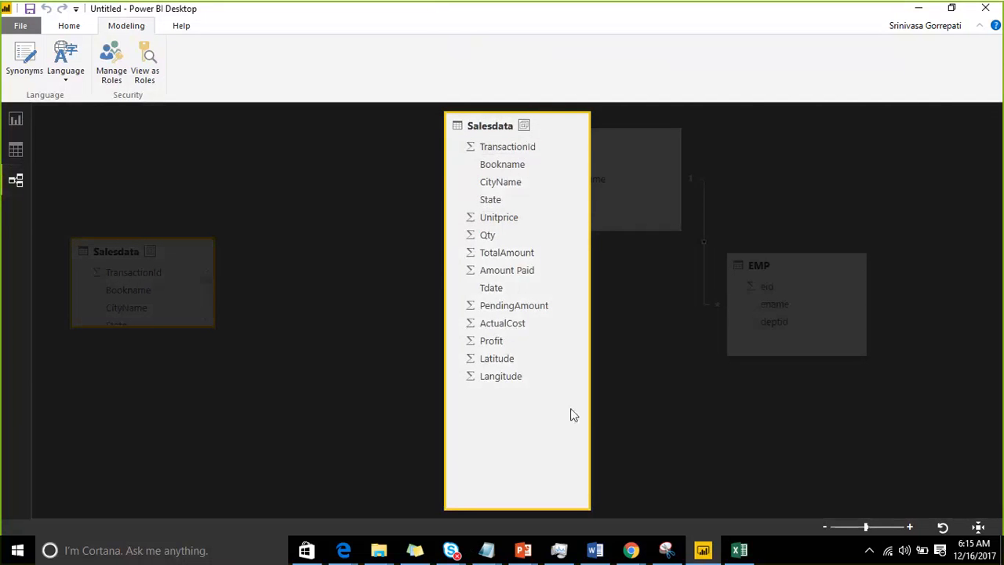
left_click(524, 124)
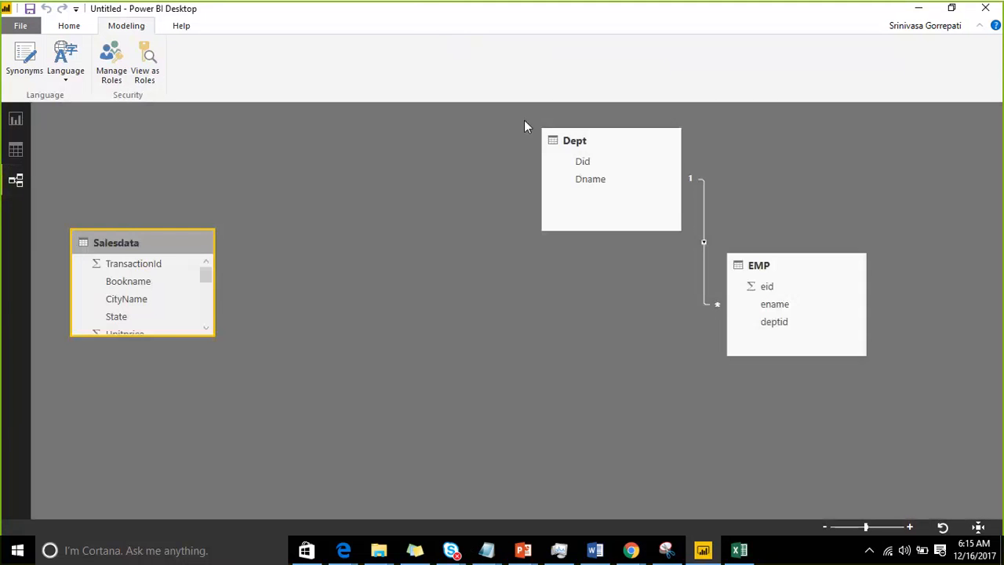
right_click(192, 239)
left_click(179, 247)
left_click(150, 244)
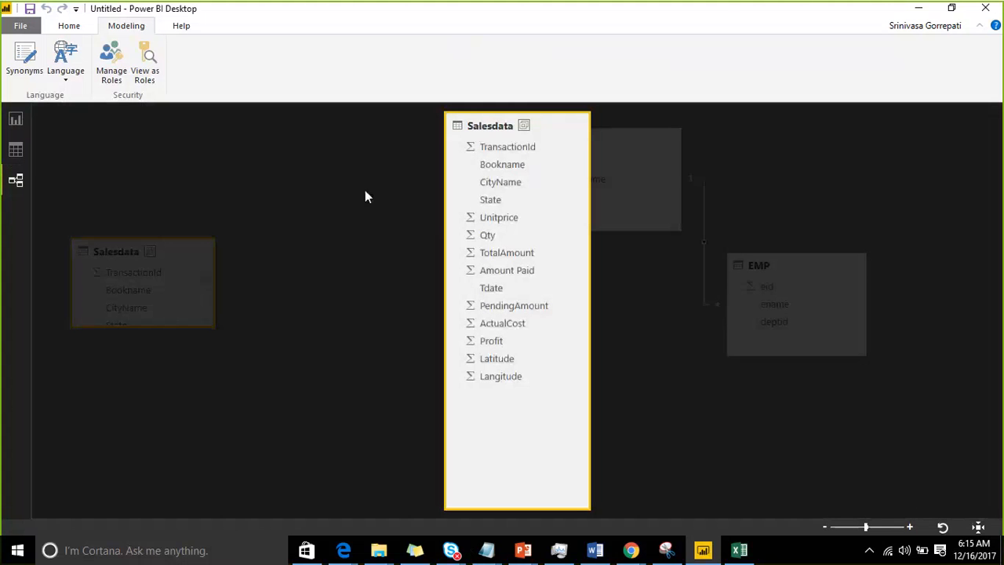
left_click(524, 125)
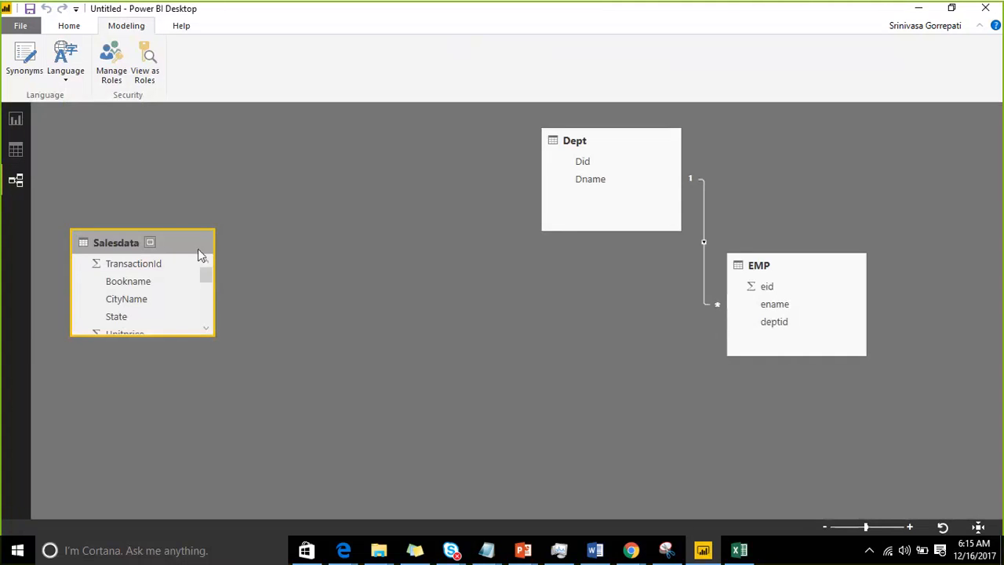
Step: Review the options for the Bookname field and the home, modeling and help commands available in the relationships view
right_click(139, 287)
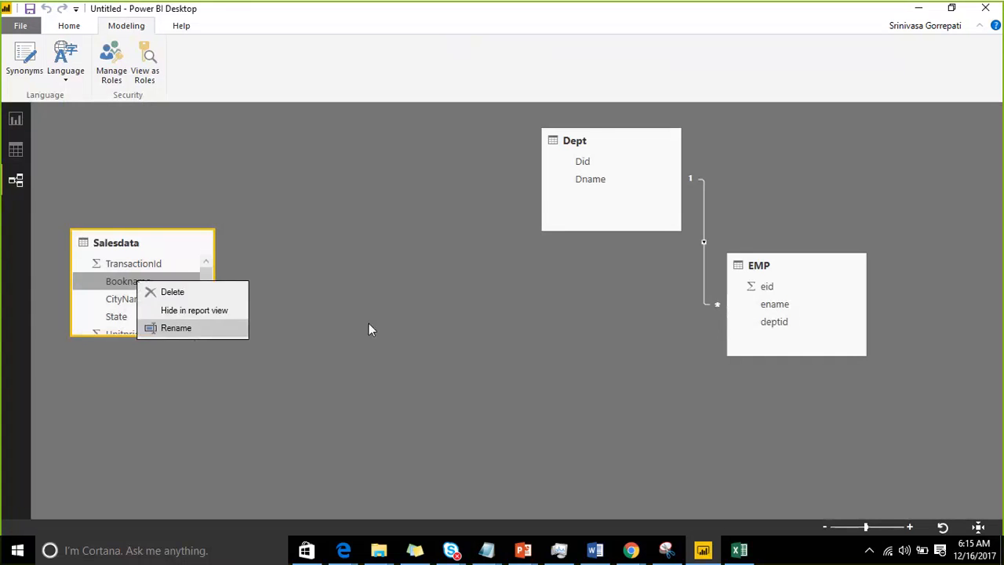
key("Escape")
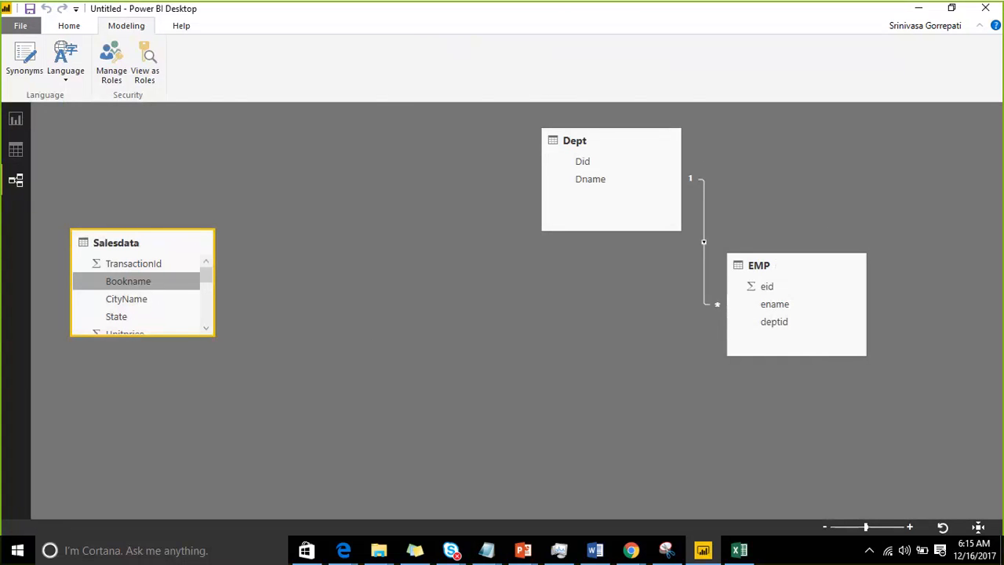
left_click(62, 26)
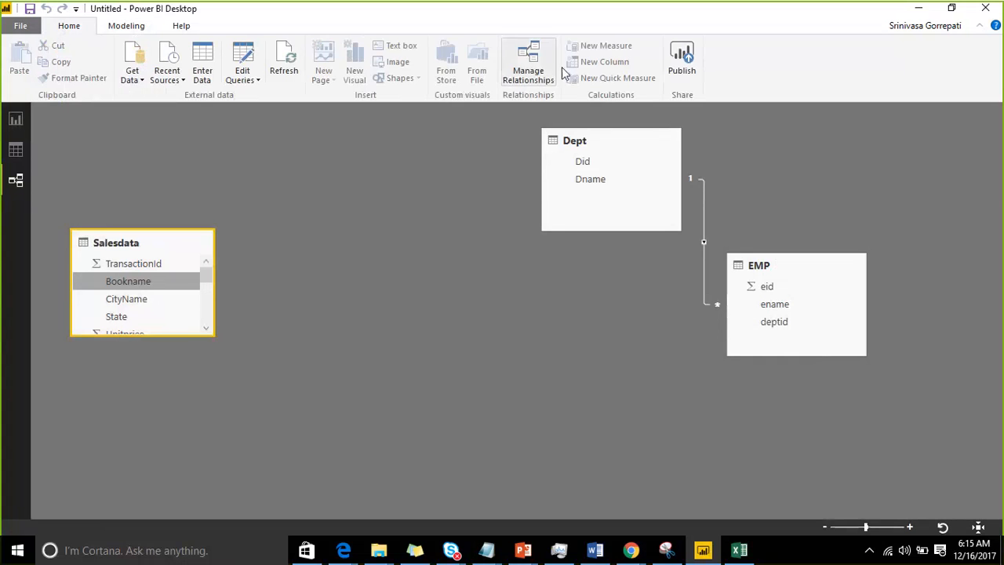
left_click(120, 28)
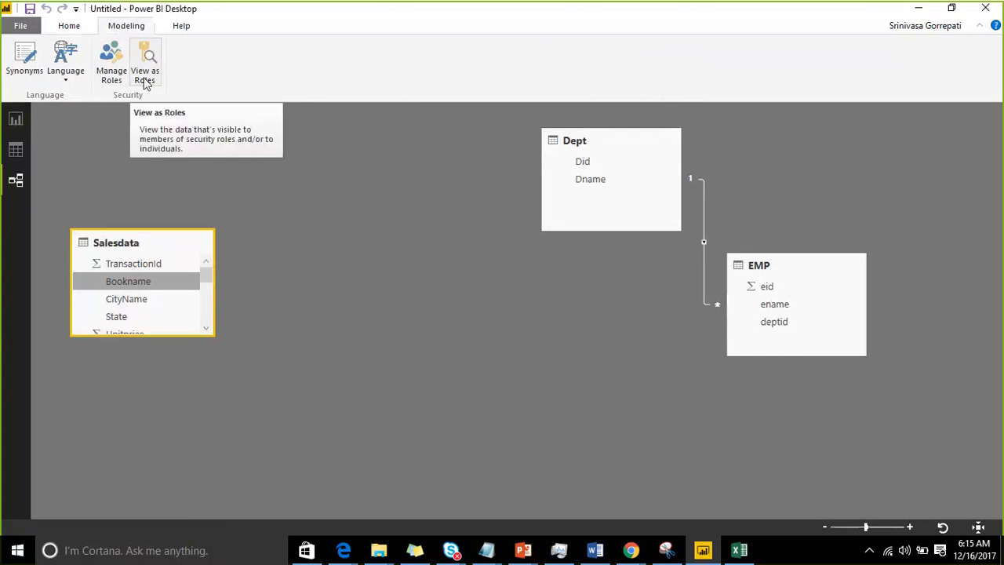
left_click(177, 28)
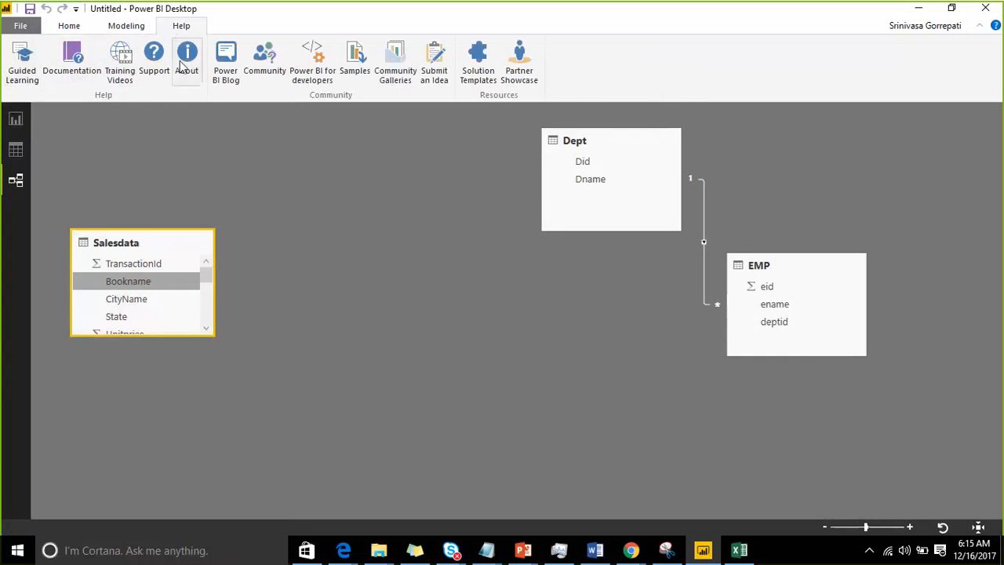
left_click(116, 28)
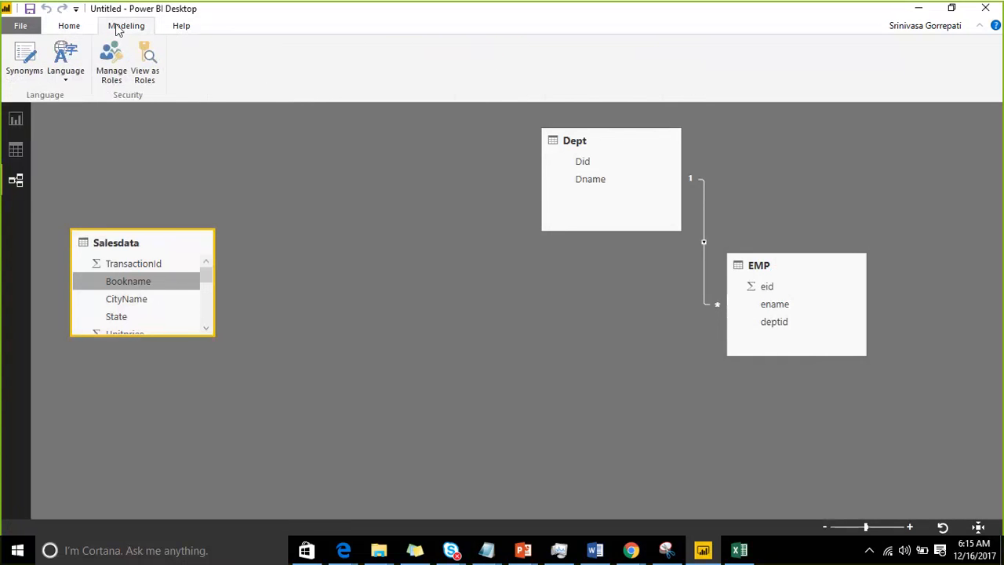
Step: Display the Salesdata table's synonyms and try starting extra comma-separated entries for Salesdata, TransactionId and Bookname
left_click(31, 76)
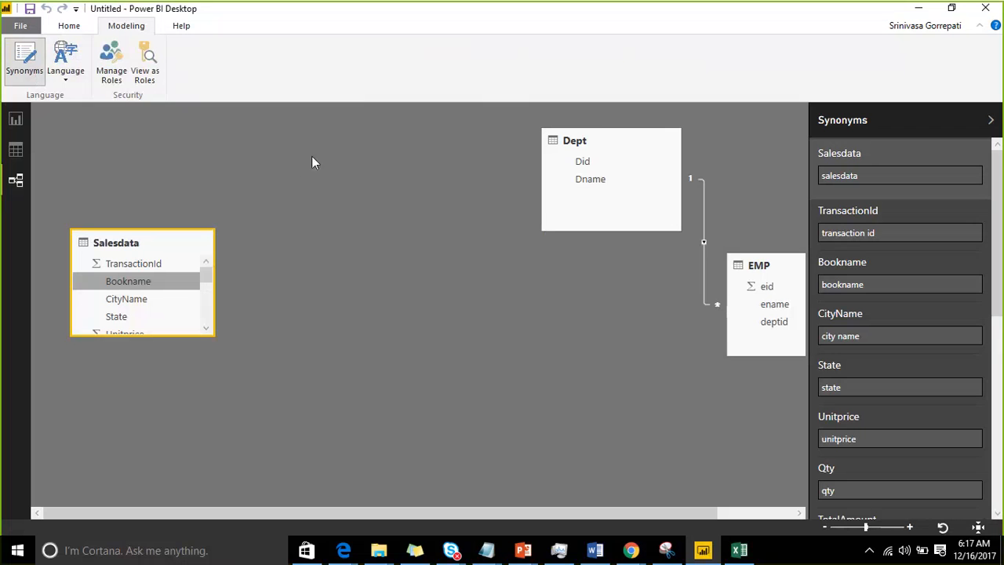
left_click(892, 178)
type(",")
left_click(891, 231)
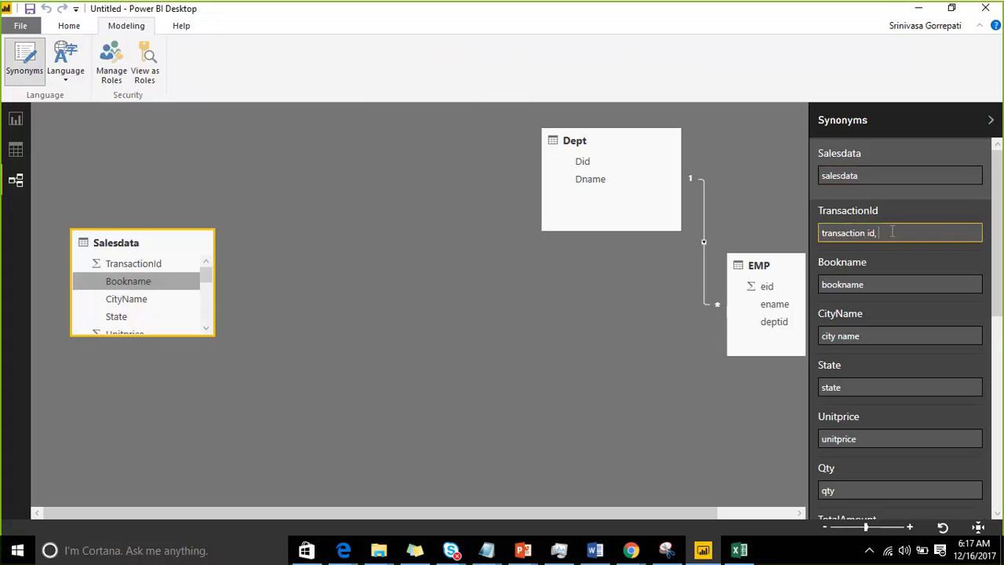
left_click(881, 281)
type(",")
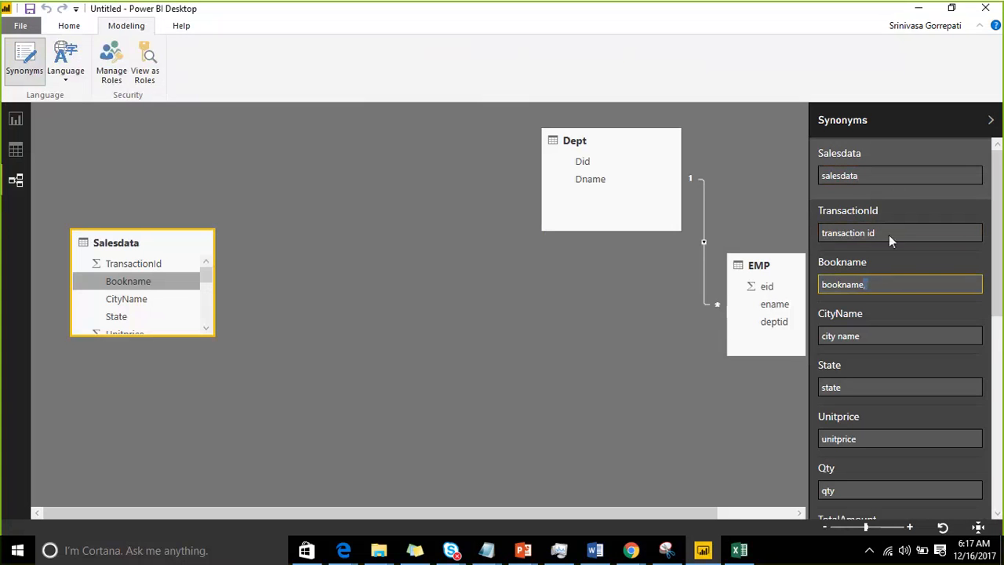
left_click(898, 233)
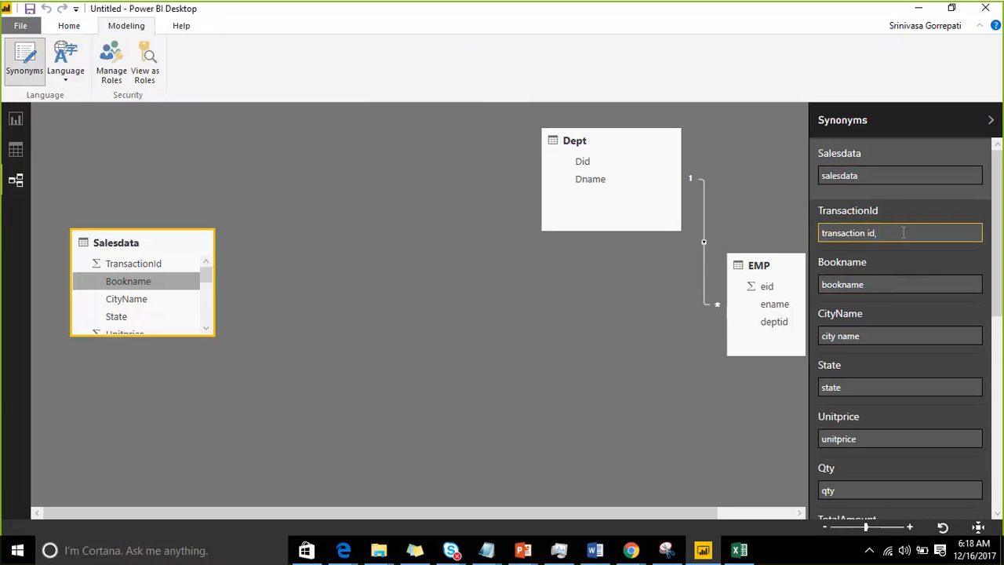
left_click(874, 283)
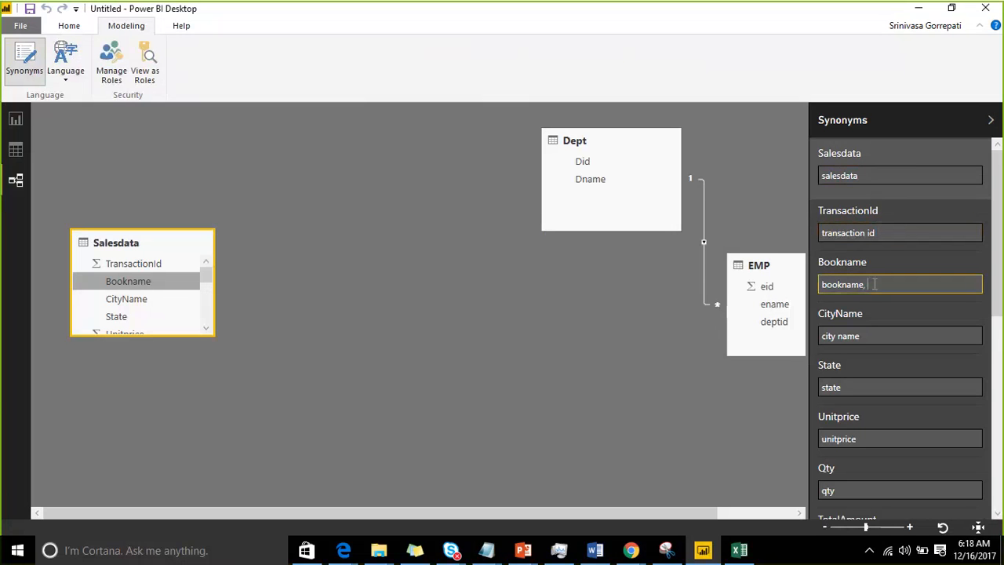
type(",")
left_click_drag(947, 314, 680, 142)
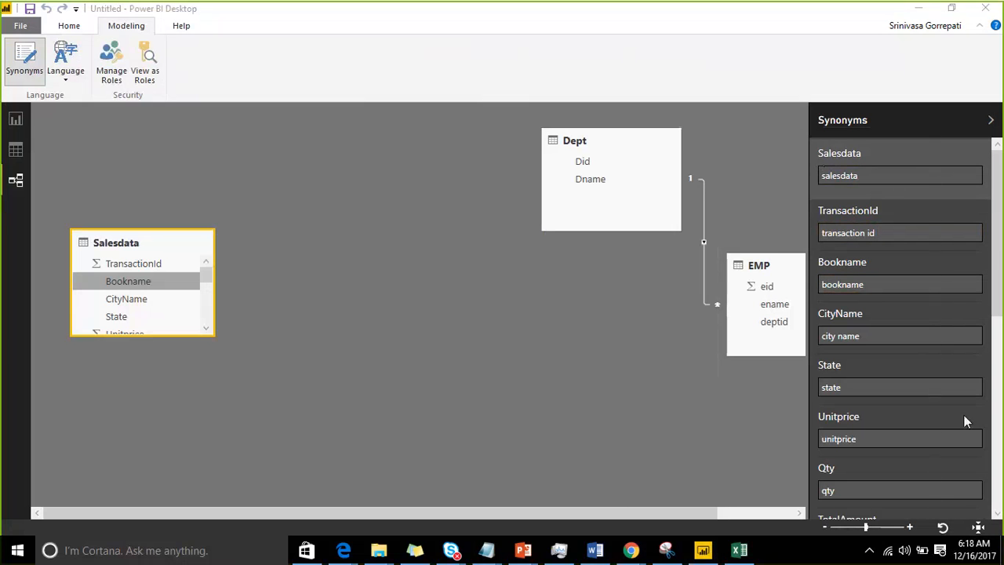
Step: Raise the computer's headphone volume
left_click(905, 551)
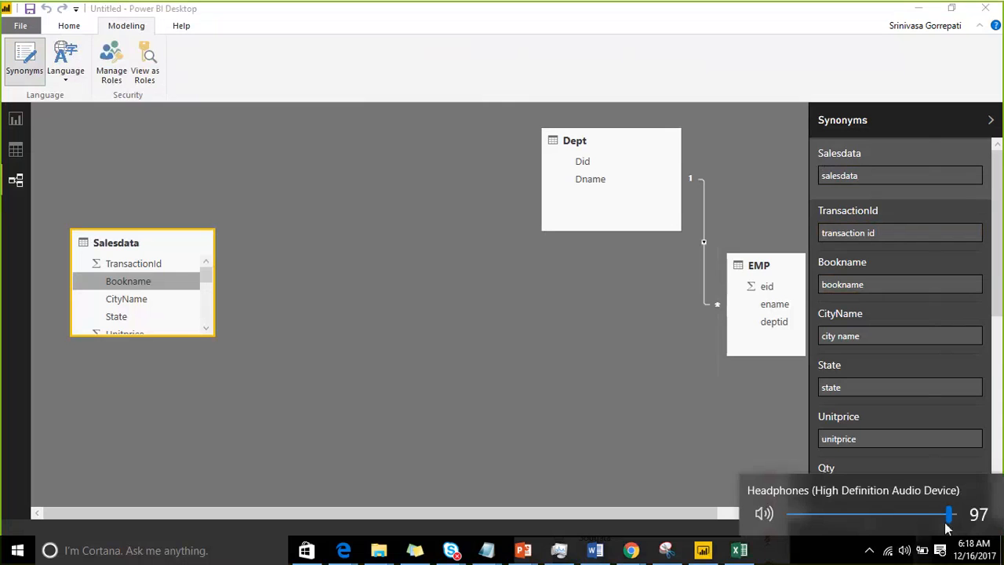
left_click_drag(950, 513, 963, 514)
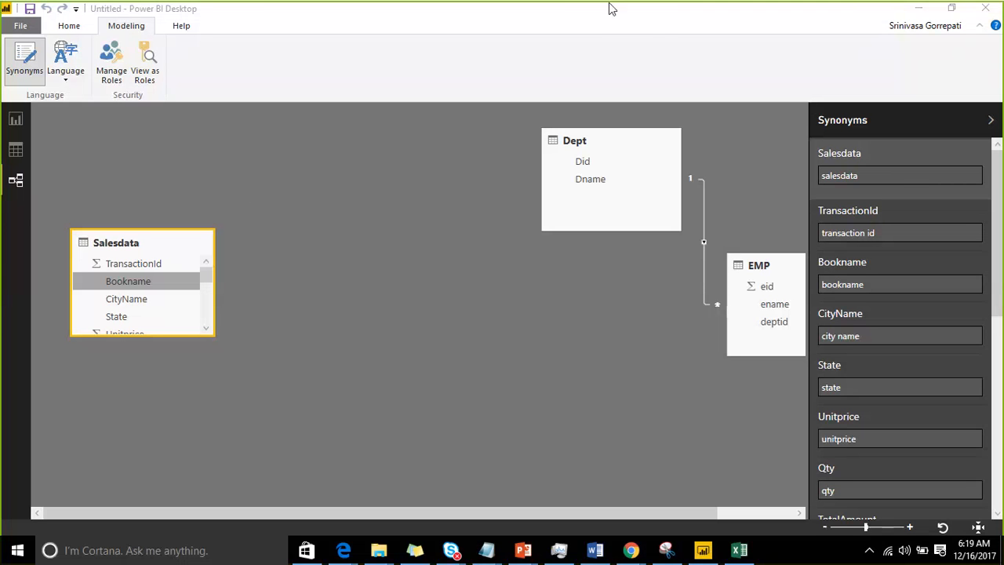
Step: Try starting additional comma-separated synonyms for TransactionId, Bookname, CityName and the Salesdata table
left_click(882, 233)
type(",")
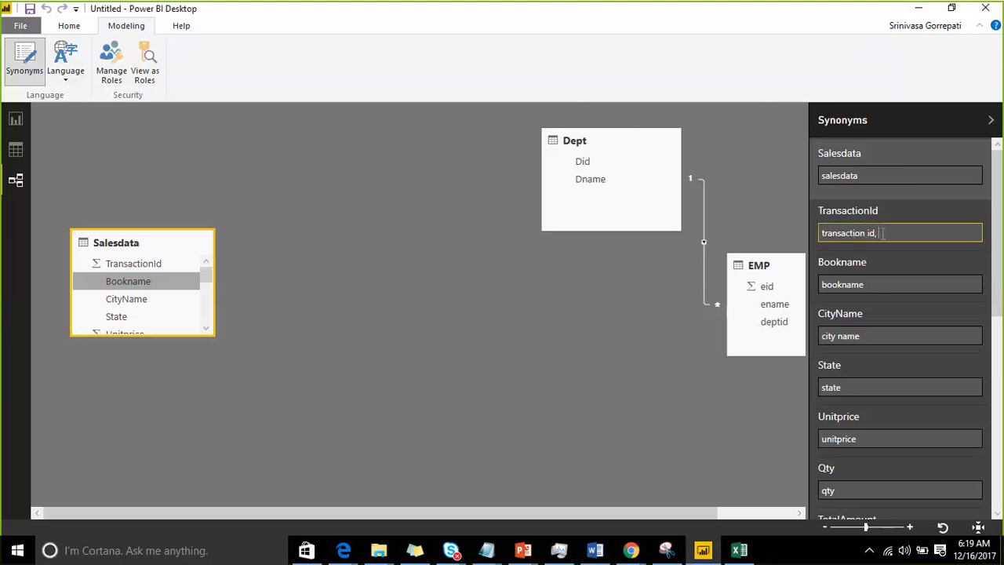
left_click(879, 284)
type(",")
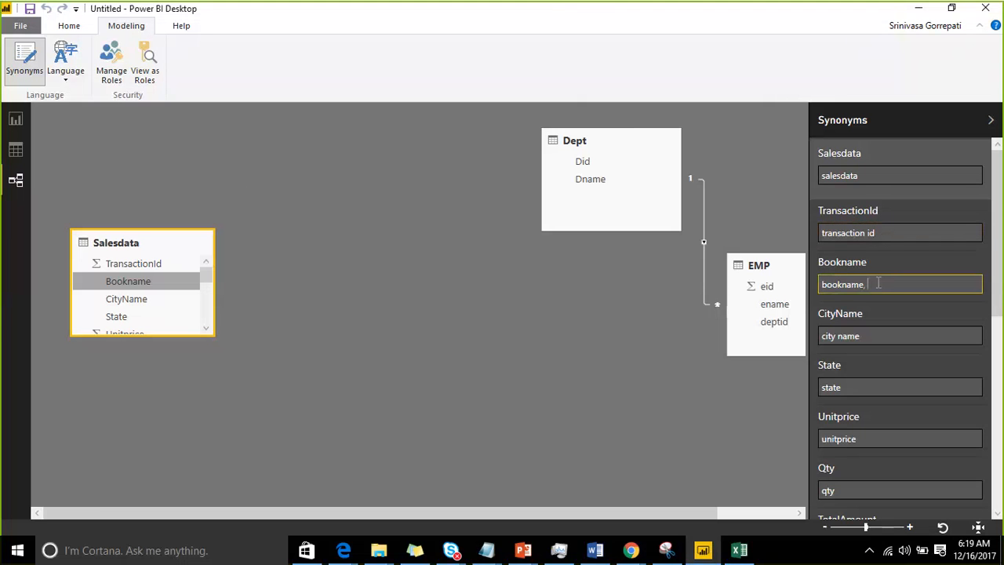
left_click(870, 337)
type(",")
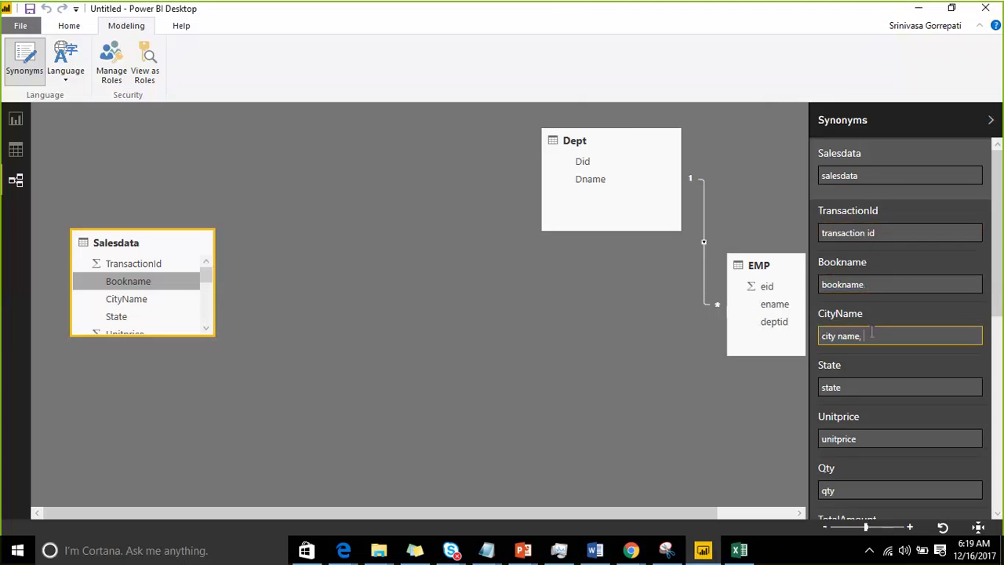
left_click(869, 175)
type(",")
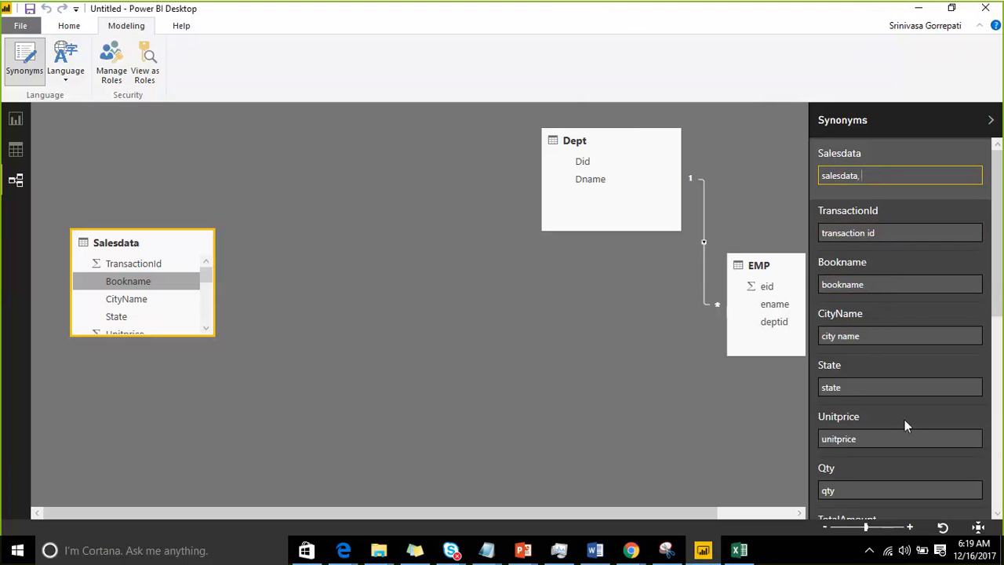
left_click(726, 435)
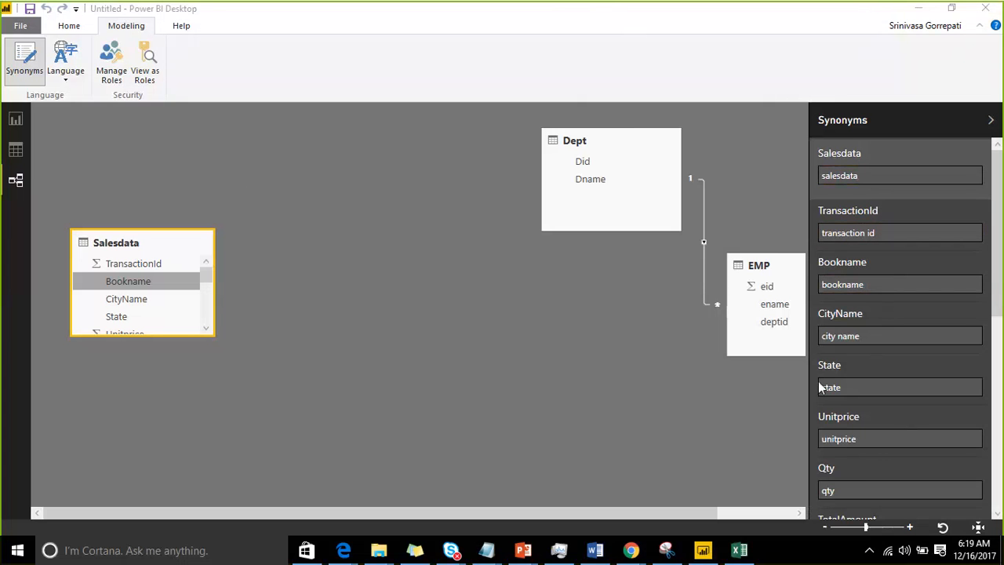
Step: Review the model's language choices and compare the commands offered in the data, report and relationships views
left_click(67, 79)
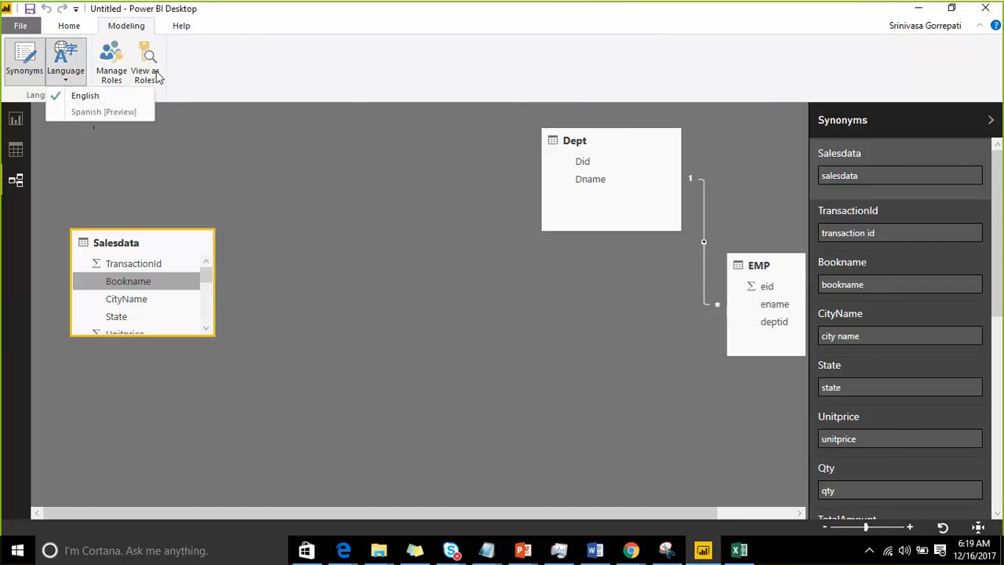
left_click(180, 27)
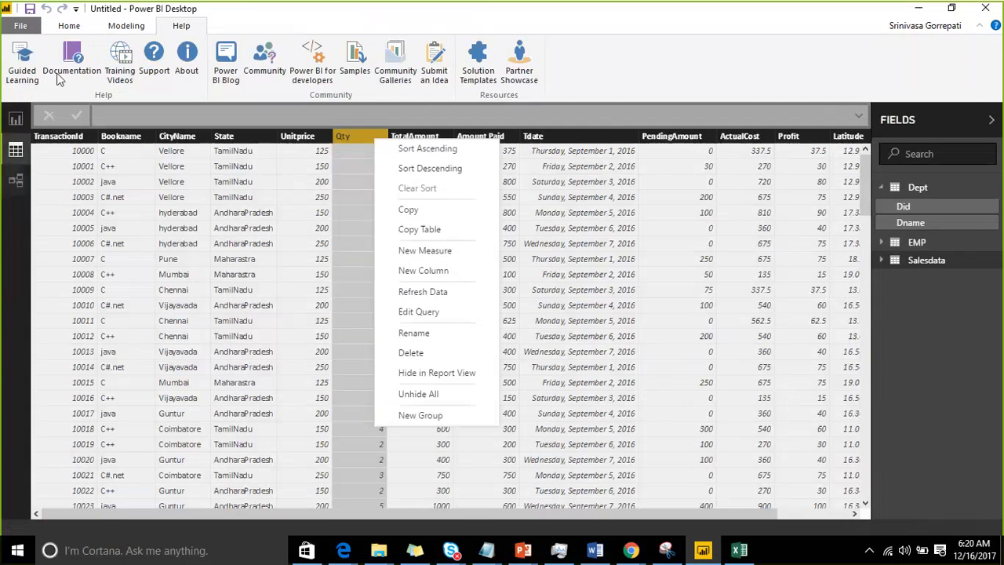
left_click(61, 31)
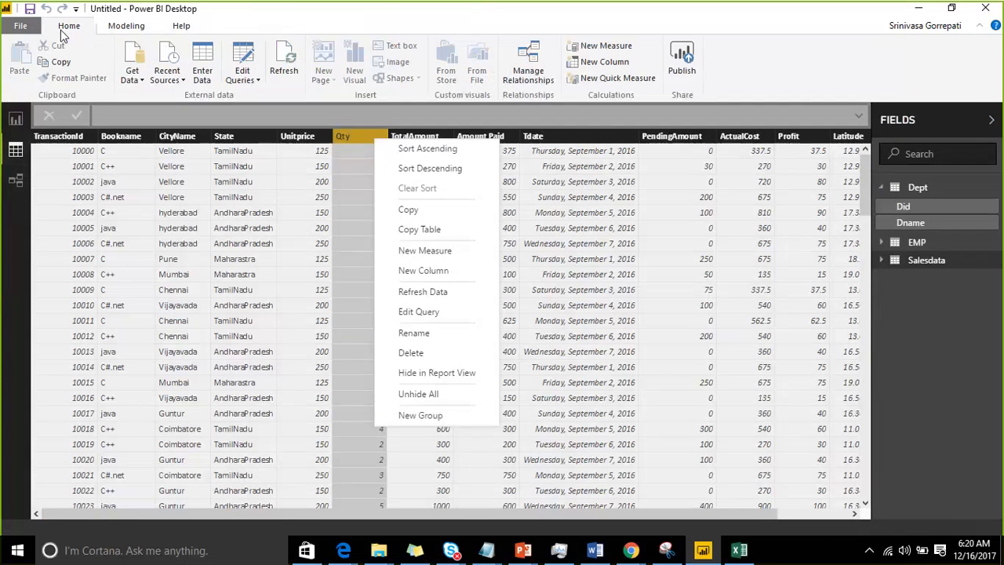
left_click(15, 119)
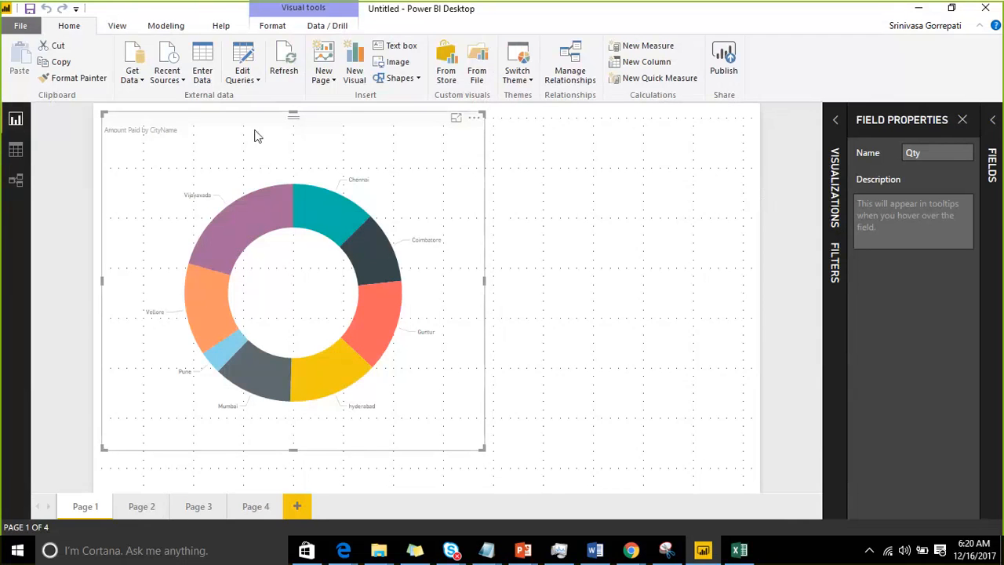
left_click(16, 181)
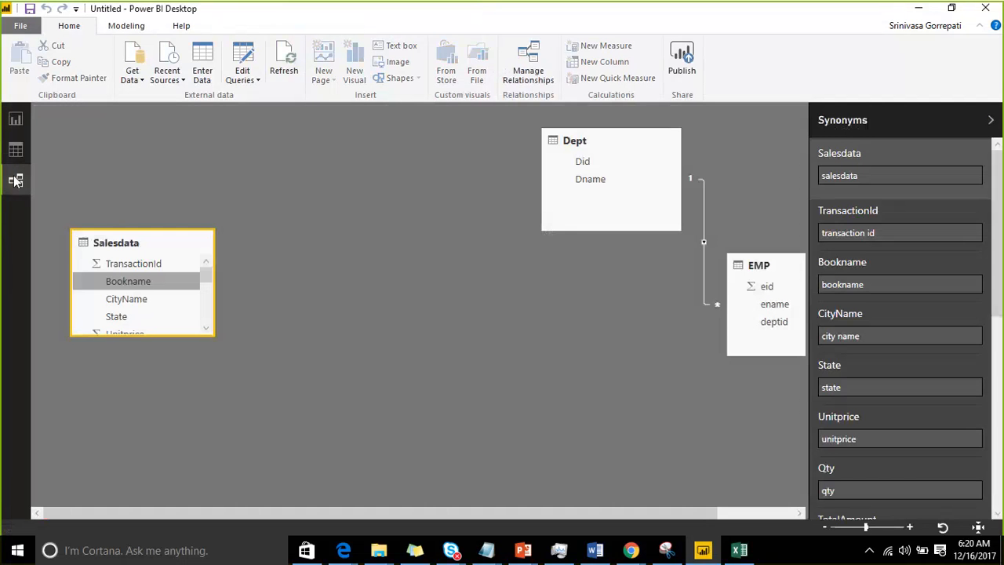
Step: Return to the report view, add a blank fifth page and display the visualization types
left_click(17, 121)
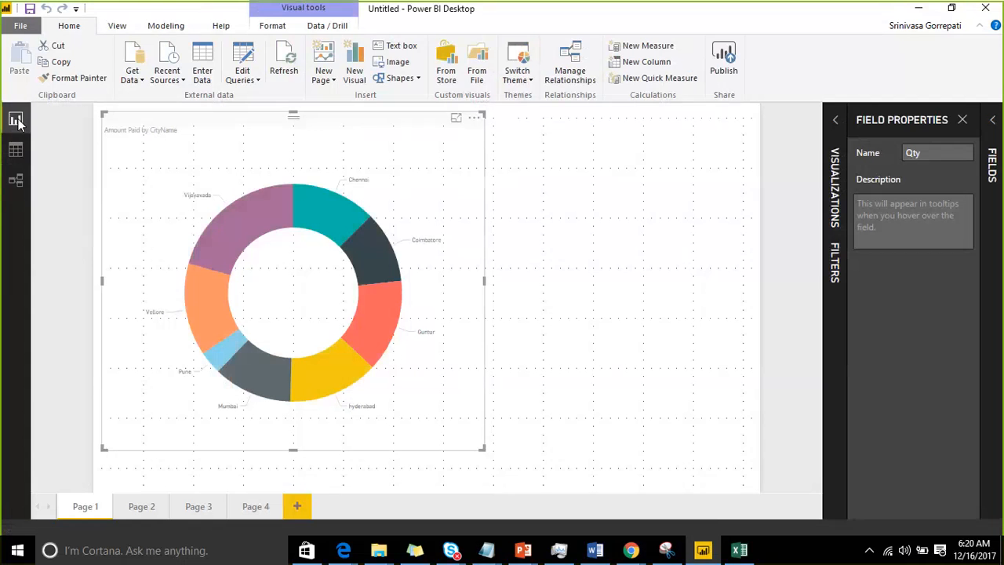
left_click(297, 510)
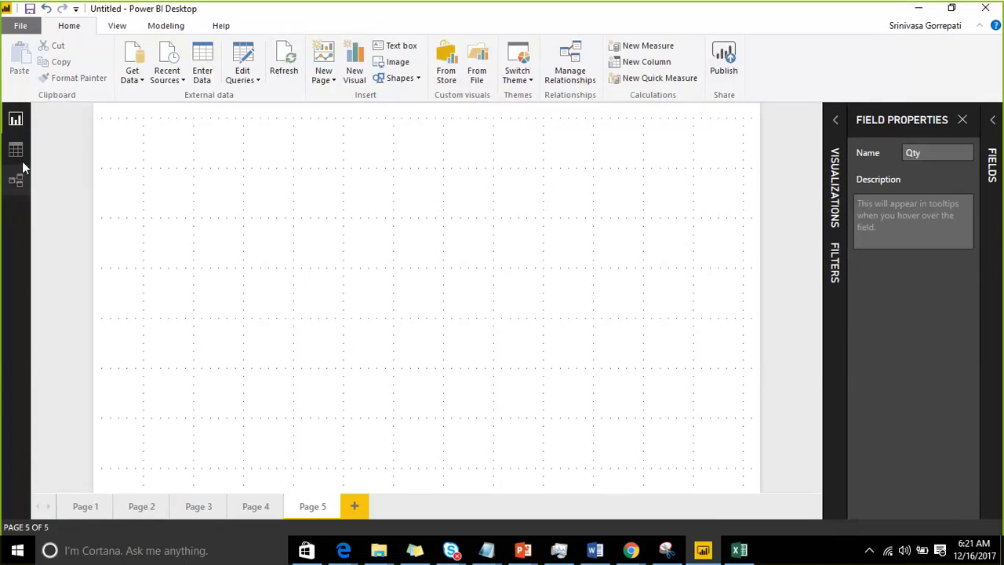
left_click(836, 126)
left_click(810, 154)
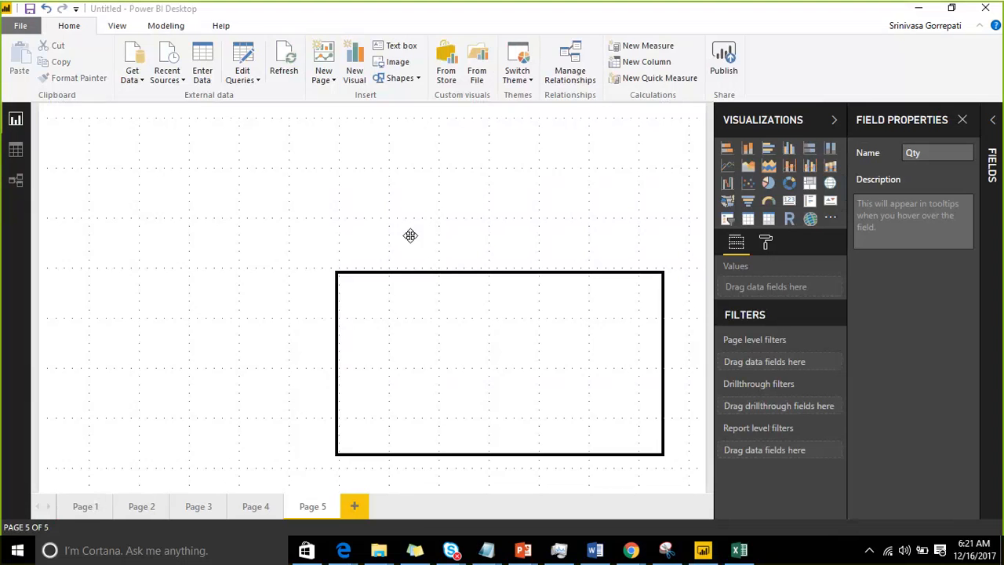
left_click_drag(389, 186, 530, 450)
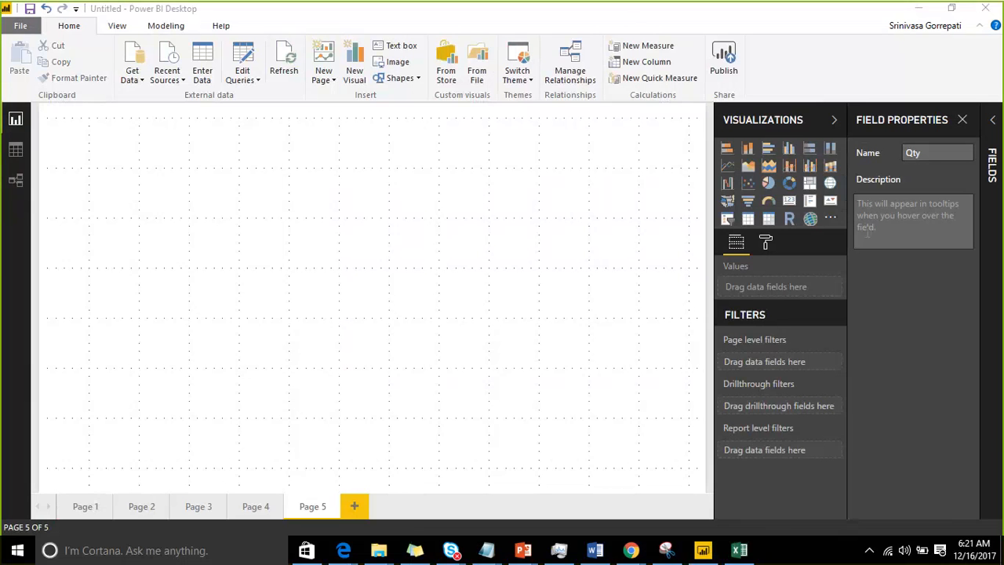
left_click_drag(884, 439, 883, 531)
Step: Turn off the gridlines, snapping objects to the grid and the field properties display
left_click(117, 25)
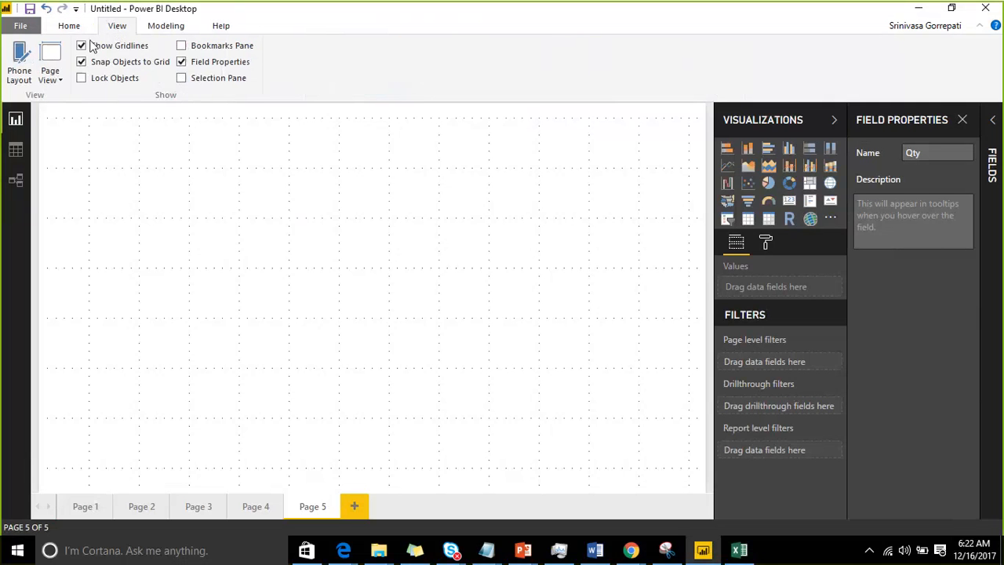
left_click(82, 45)
left_click(81, 61)
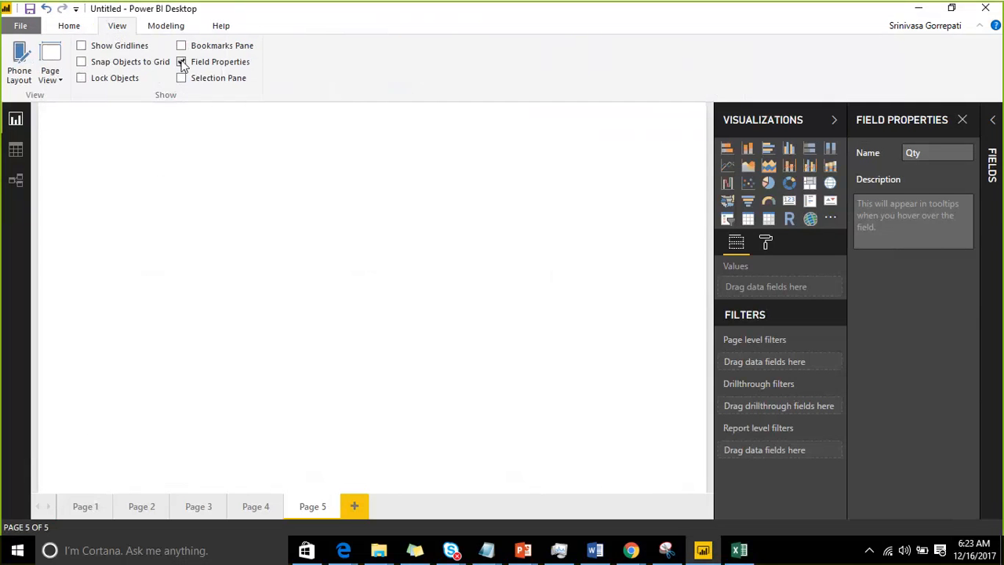
left_click(181, 62)
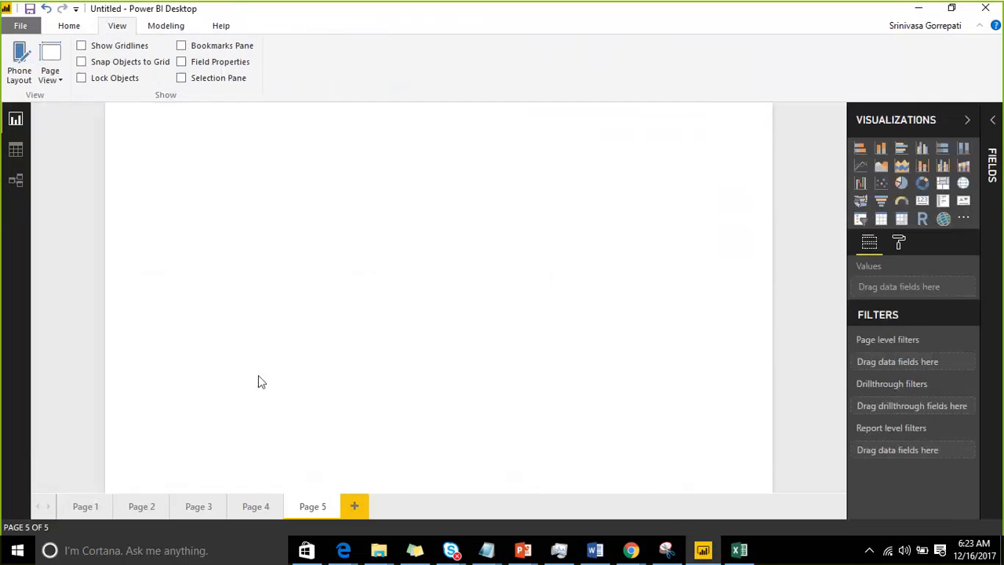
Step: Add a slicer on the Salesdata State field and place it in the upper-right corner of the page
left_click(862, 222)
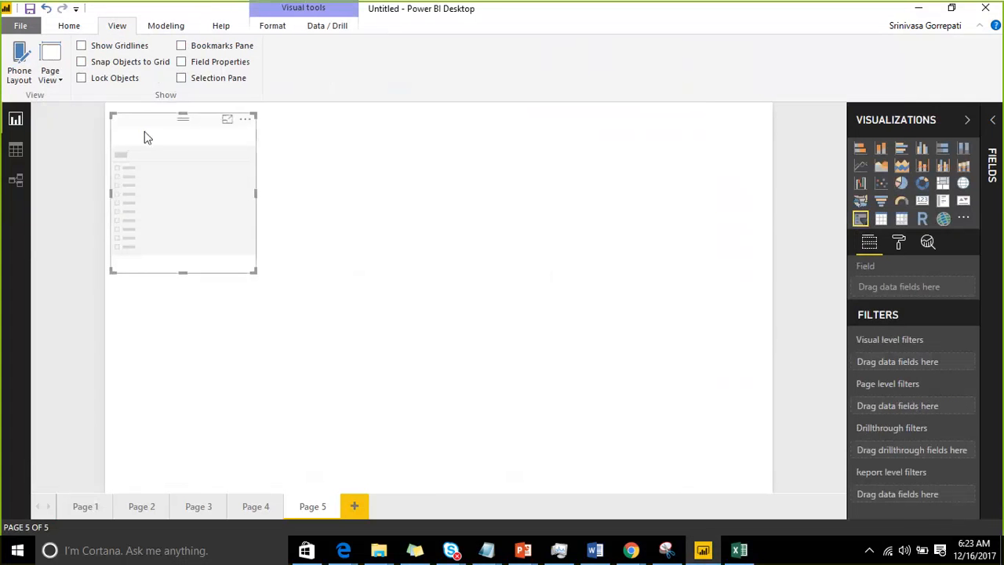
left_click_drag(145, 131, 616, 131)
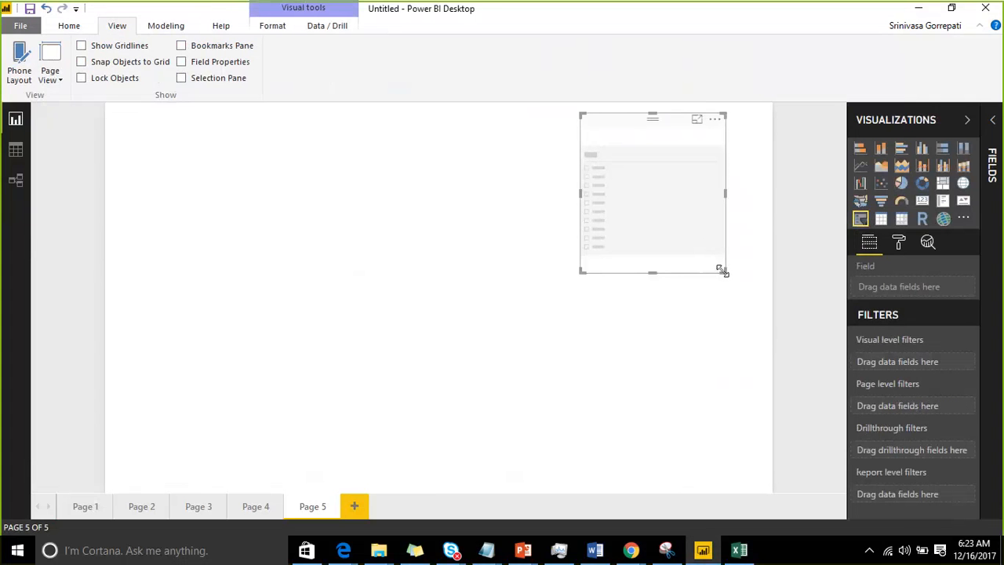
left_click_drag(724, 271, 713, 282)
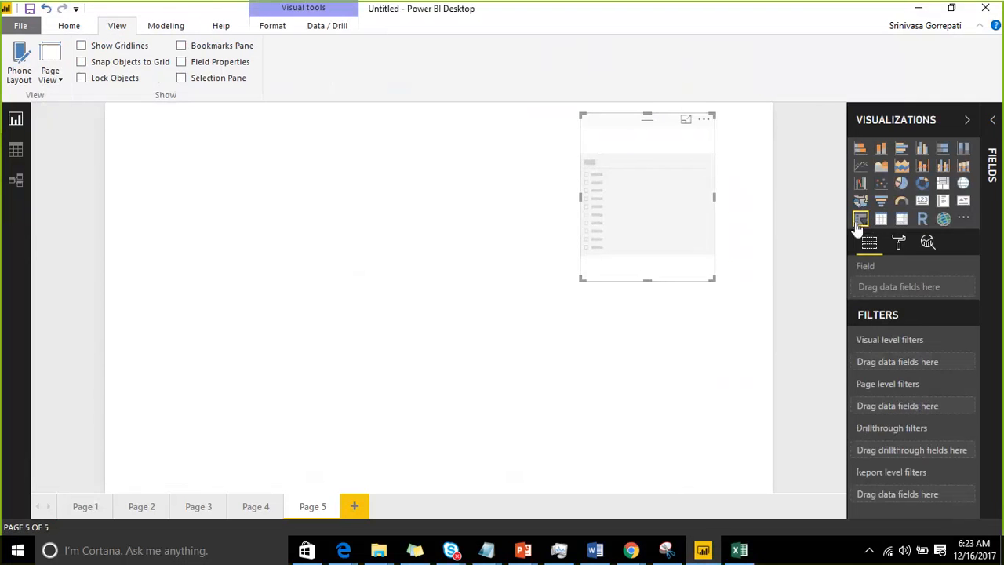
left_click(993, 122)
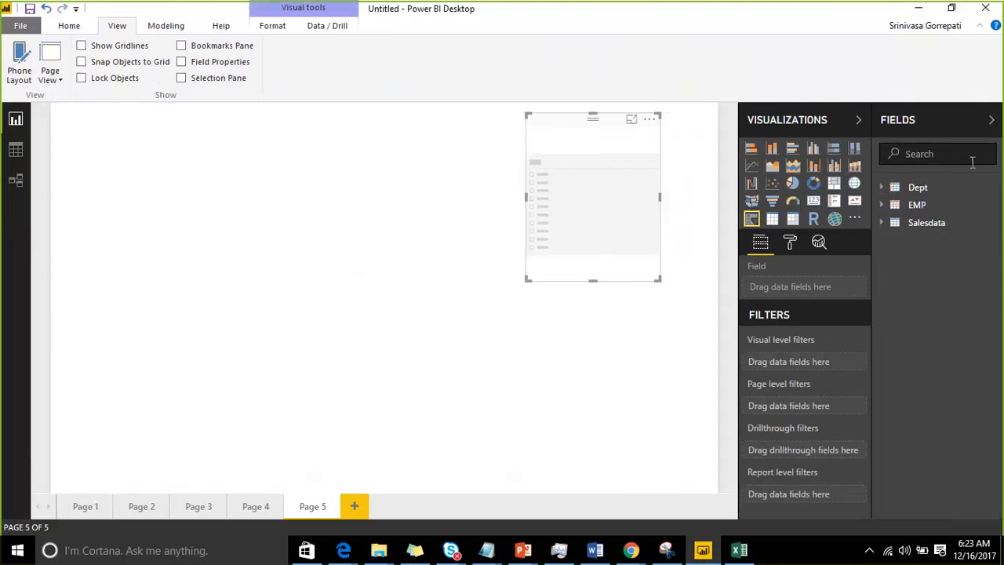
left_click(883, 225)
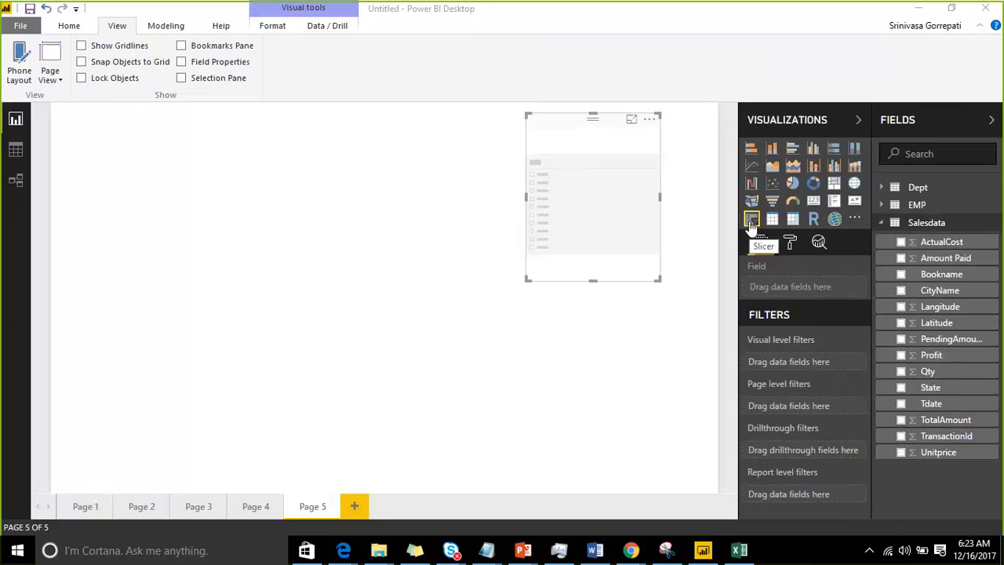
left_click_drag(950, 392, 615, 179)
left_click_drag(569, 131, 601, 132)
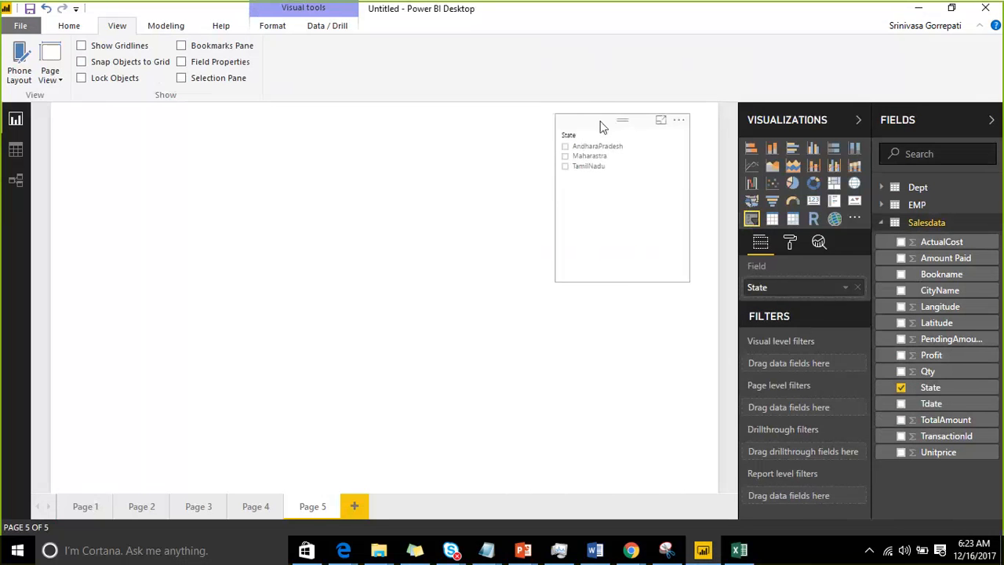
Step: Add a donut chart of Amount Paid by CityName, then move and enlarge it beside the slicer
left_click(394, 225)
left_click(814, 184)
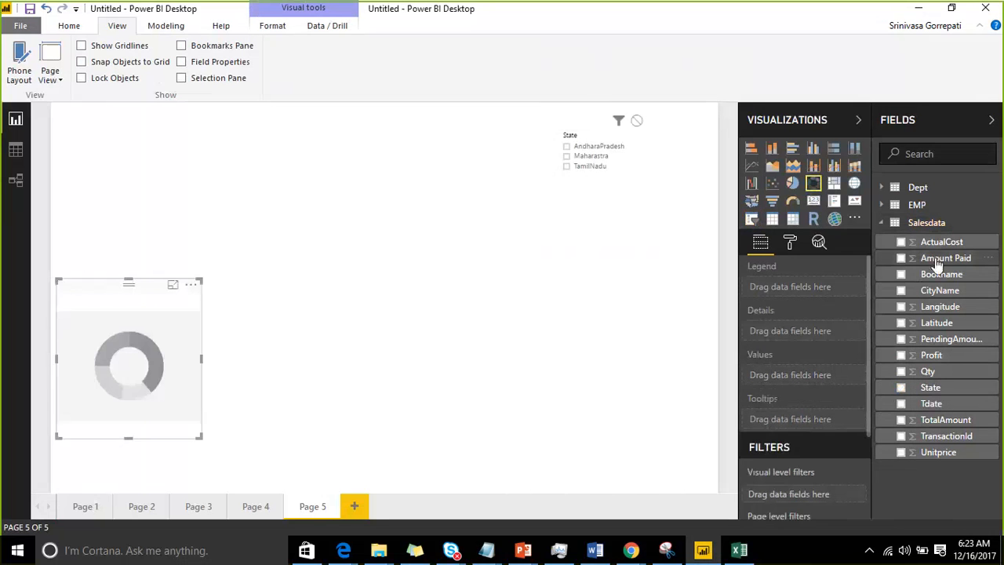
left_click(900, 258)
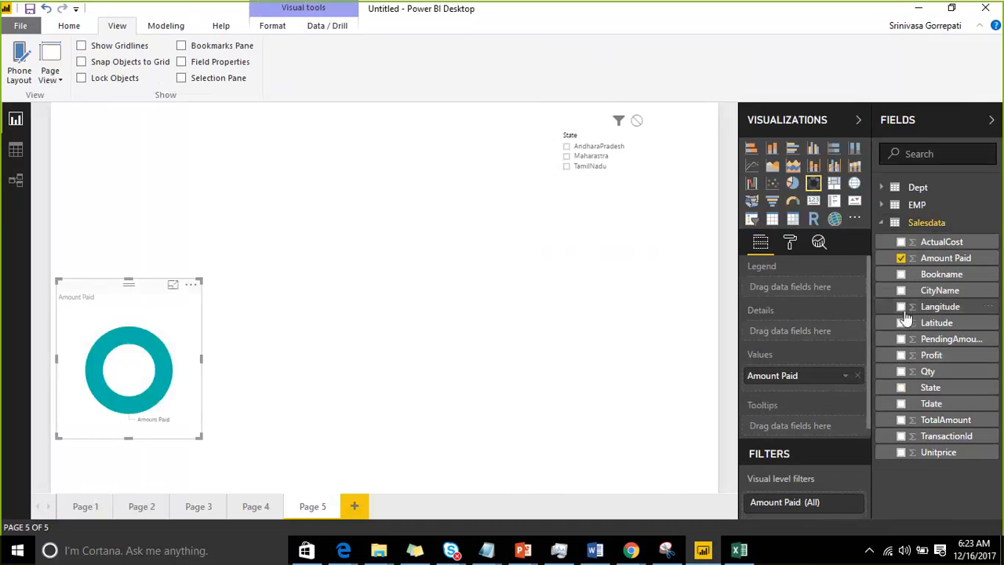
left_click(901, 290)
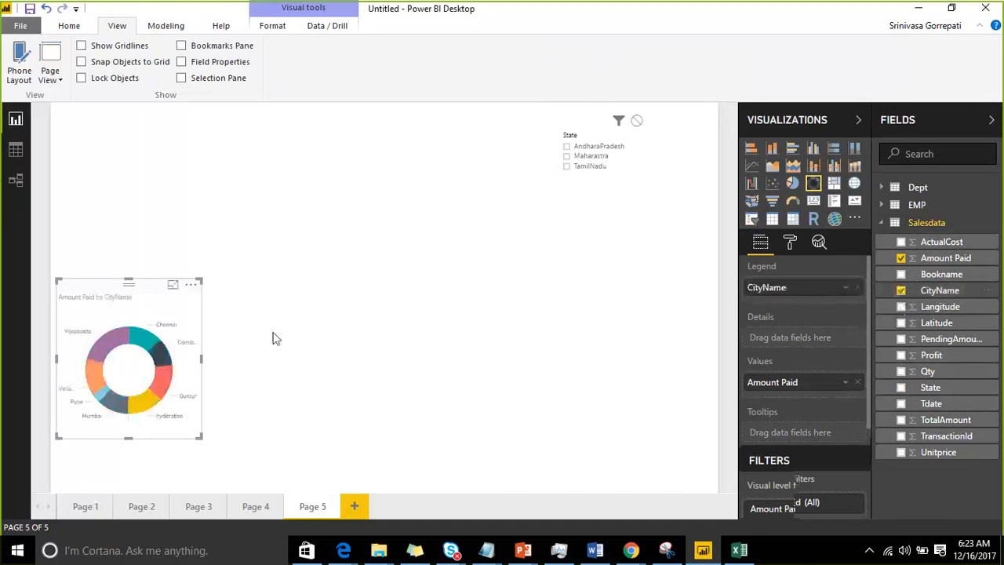
left_click_drag(130, 298, 190, 188)
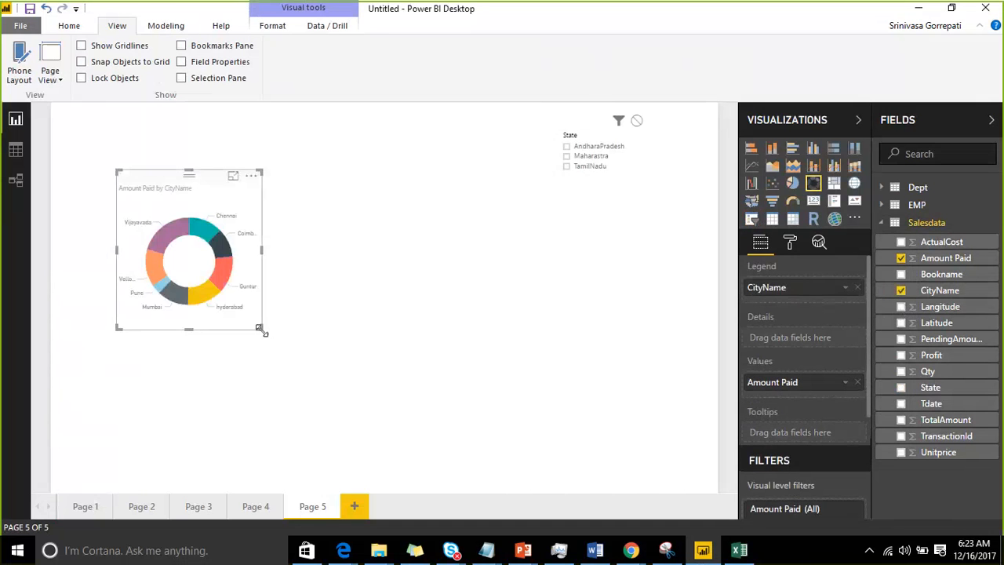
left_click_drag(261, 329, 460, 437)
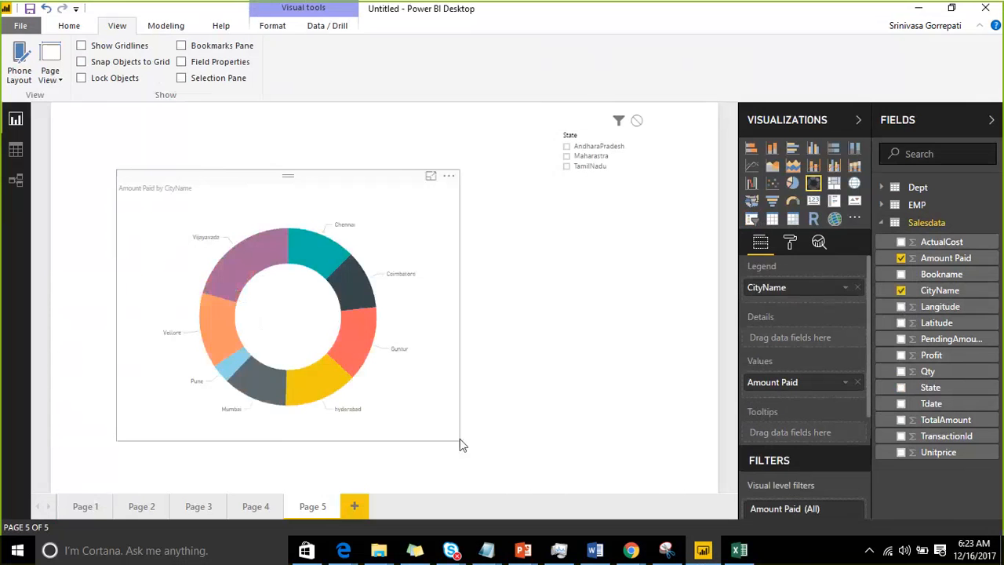
Step: Filter the donut chart by TamilNadu, Maharastra and AndharaPradesh in turn, then clear the State selection
left_click(568, 169)
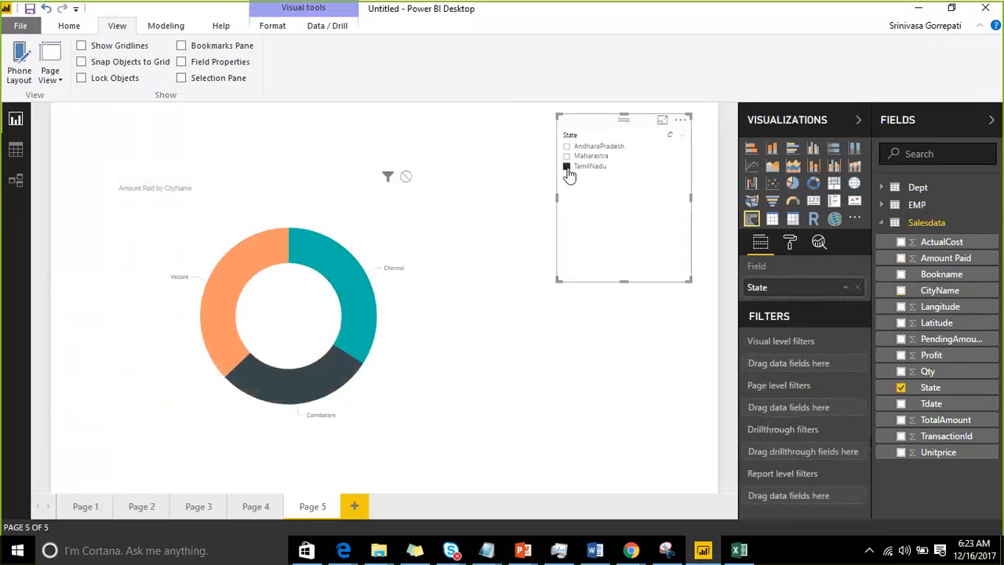
left_click(567, 155)
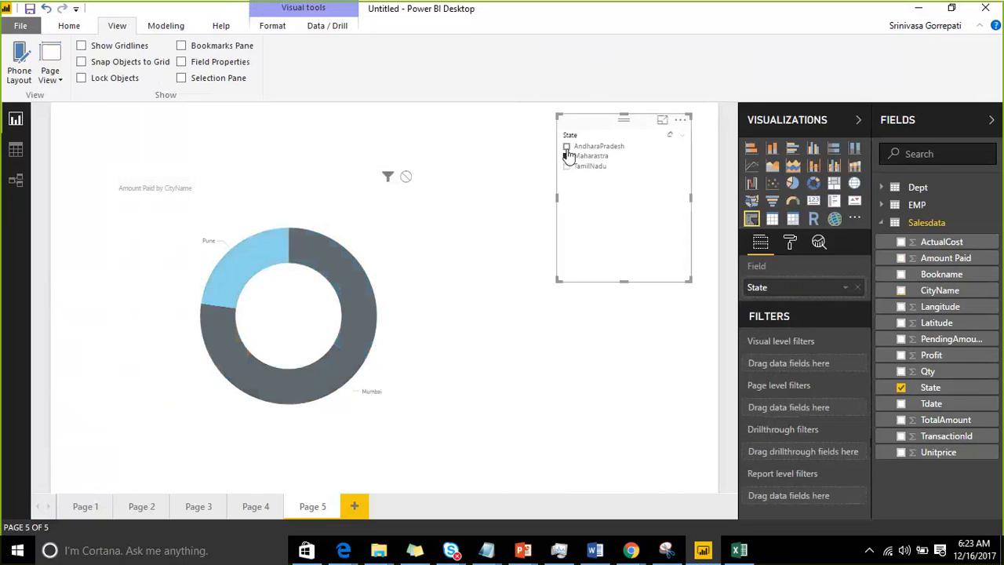
left_click(567, 148)
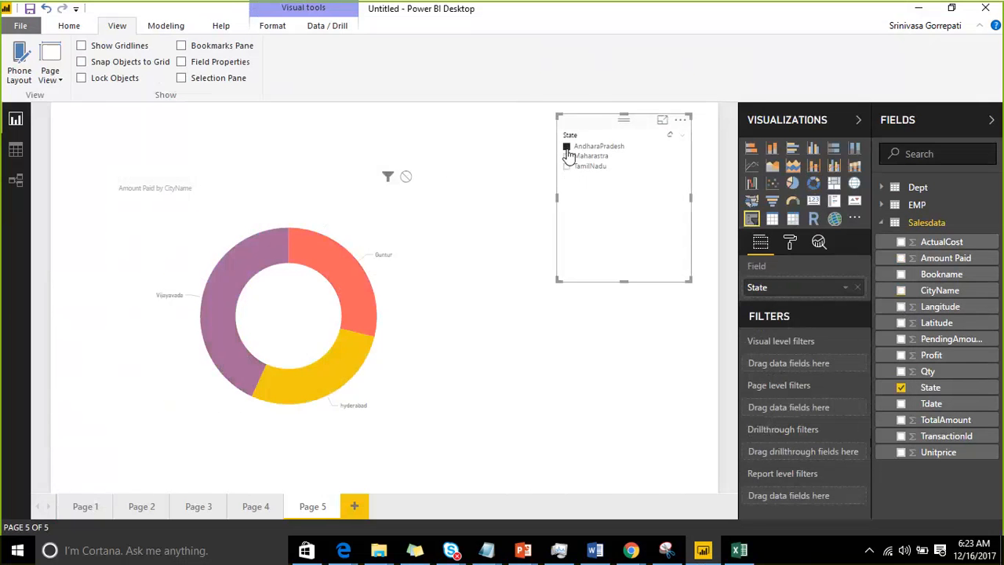
left_click(567, 149)
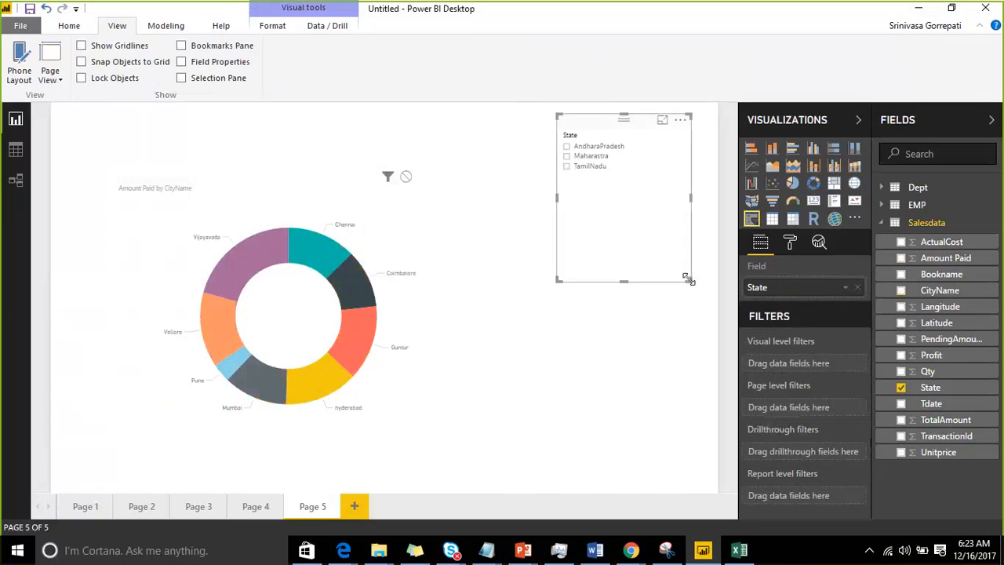
Step: Replace the slicer's field with Bookname, State and finally CityName, resizing the slicer to fit the city list
left_click_drag(688, 277, 683, 193)
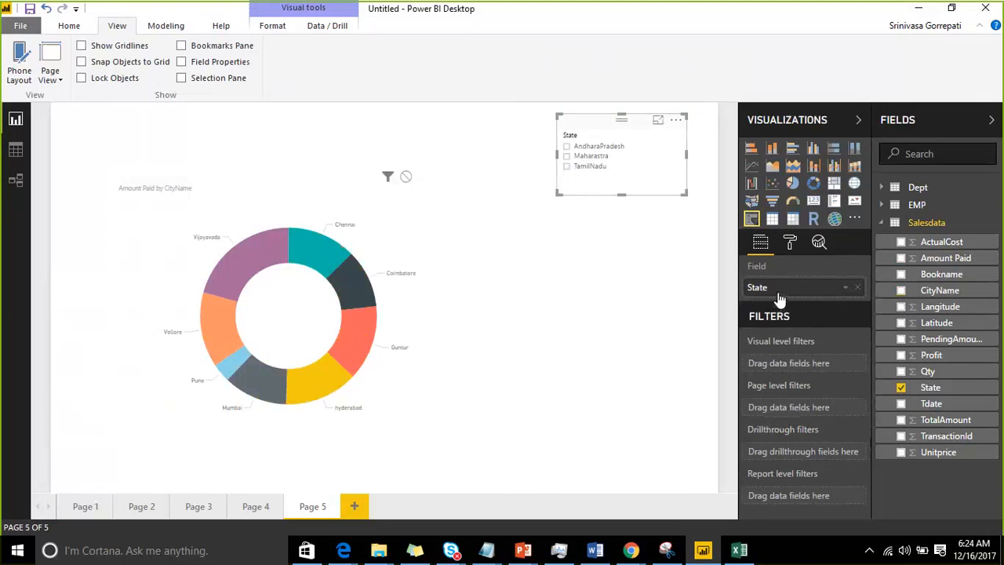
left_click_drag(932, 280, 800, 288)
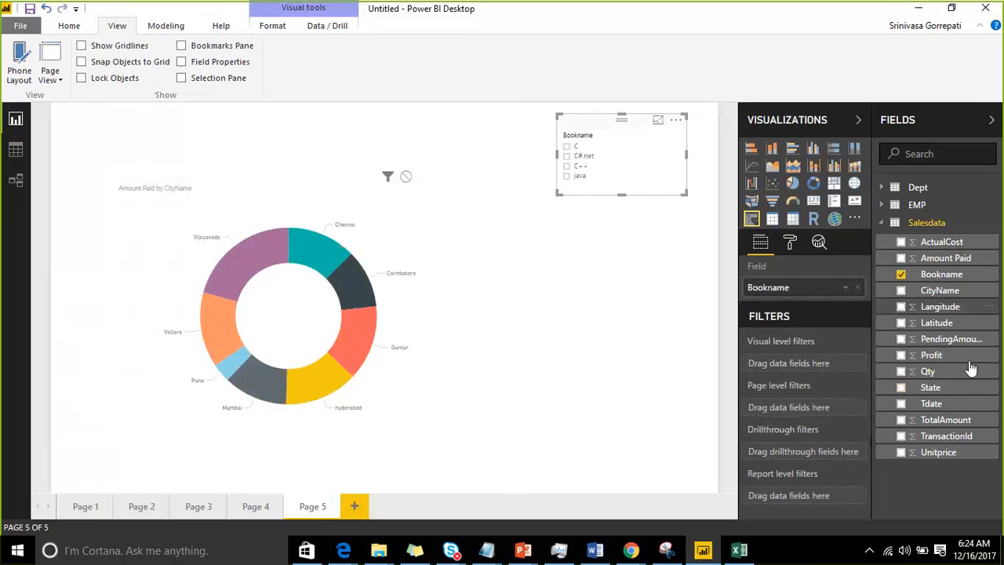
left_click_drag(968, 389, 816, 289)
left_click_drag(937, 291, 826, 294)
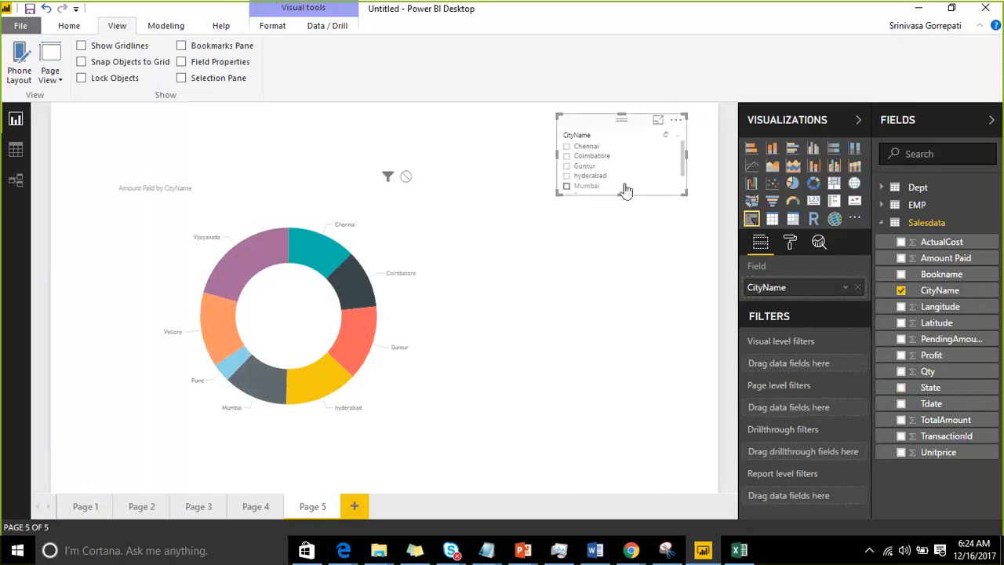
left_click_drag(621, 194, 621, 280)
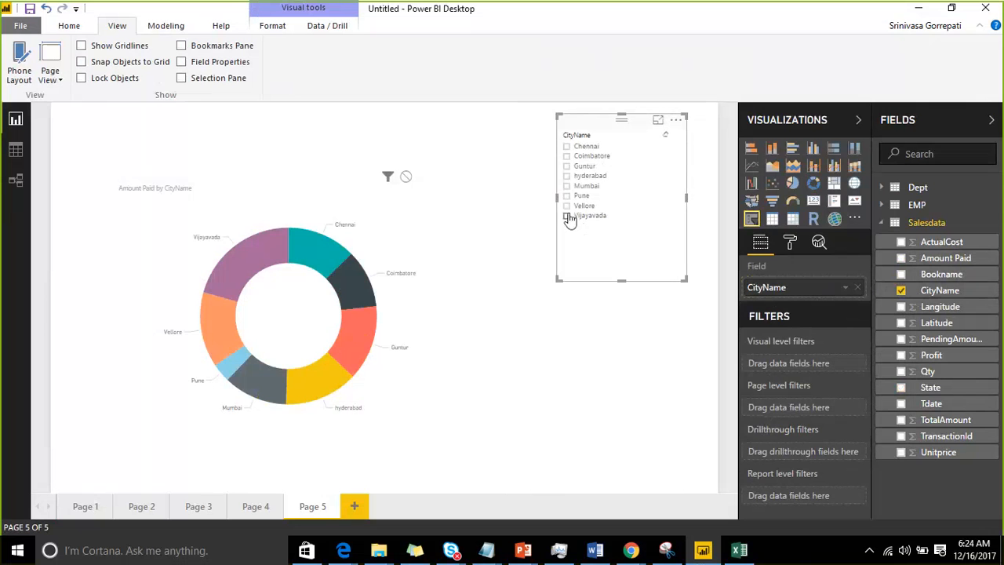
Step: Filter the donut chart by Vijayavada, Vellore, Pune and hyderabad in turn, then clear the city selection
left_click(567, 216)
left_click(568, 214)
left_click(566, 205)
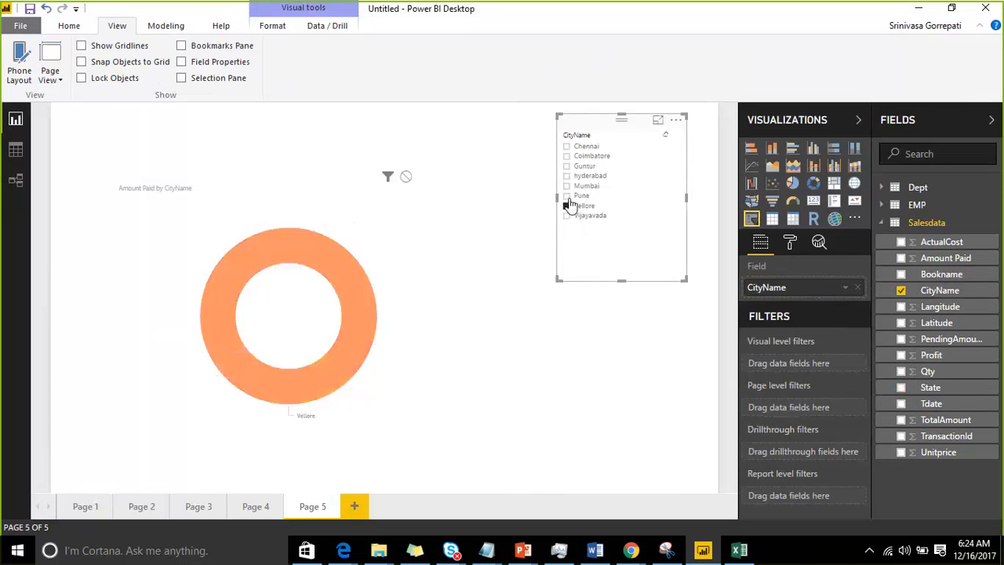
left_click(566, 196)
left_click(566, 176)
left_click(566, 175)
Step: Shorten the CityName slicer to fit its list and view it twice in focus mode, returning to the report
left_click_drag(686, 279, 685, 235)
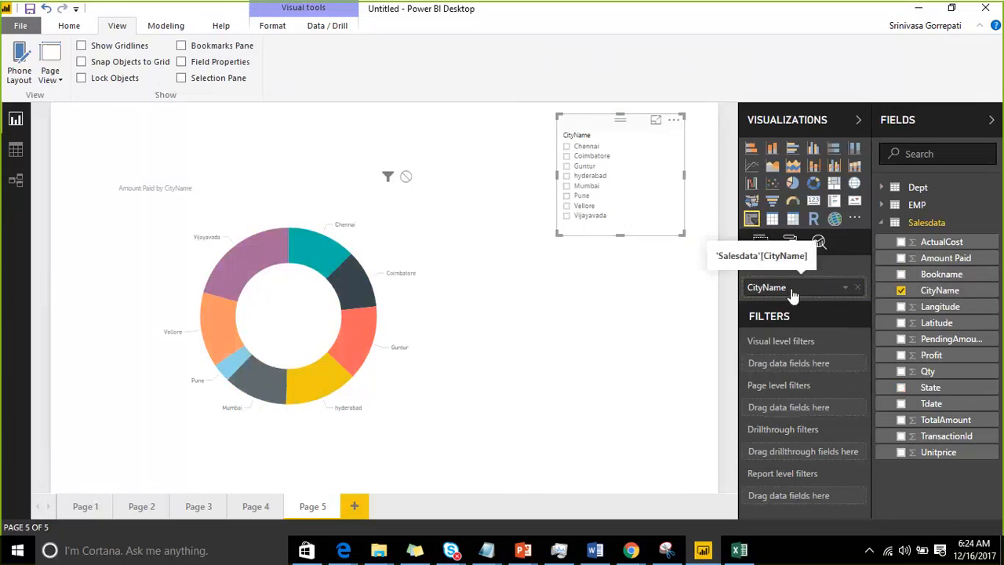
left_click(656, 124)
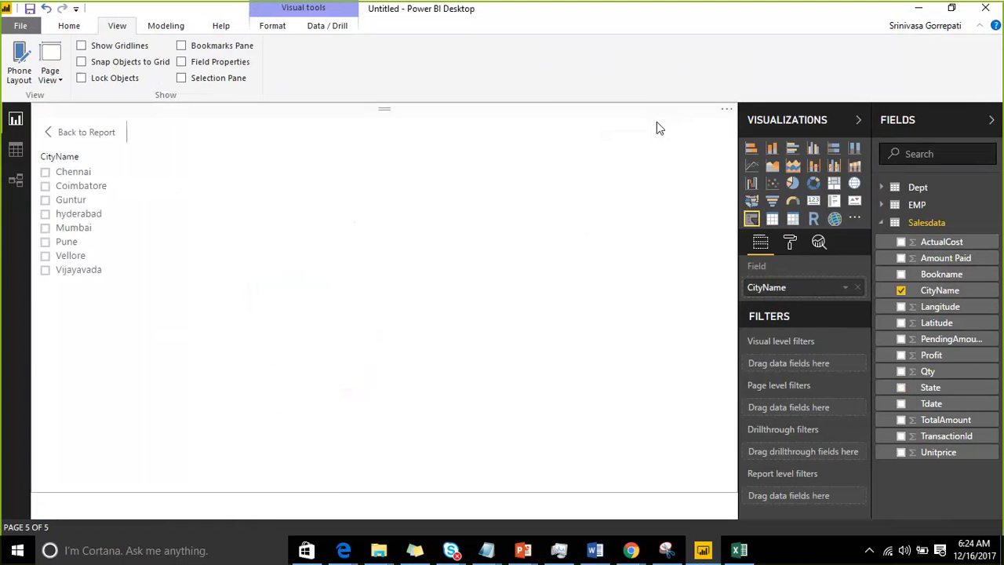
left_click(50, 133)
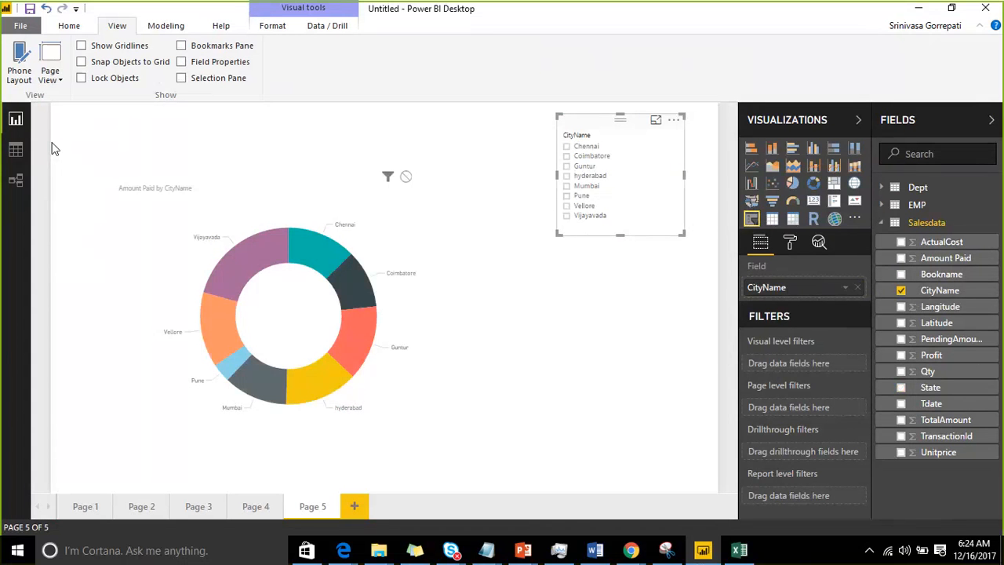
left_click(656, 124)
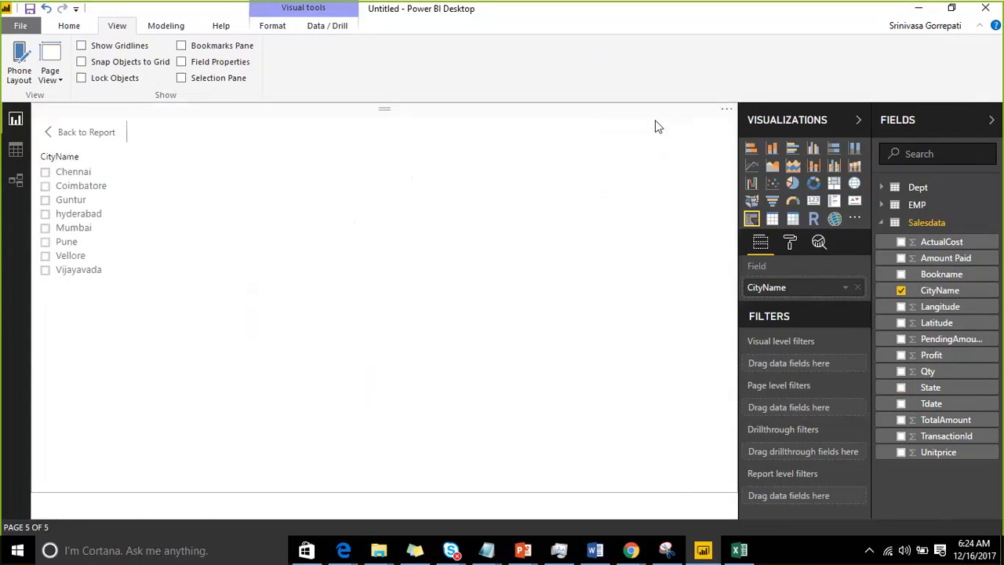
left_click(108, 135)
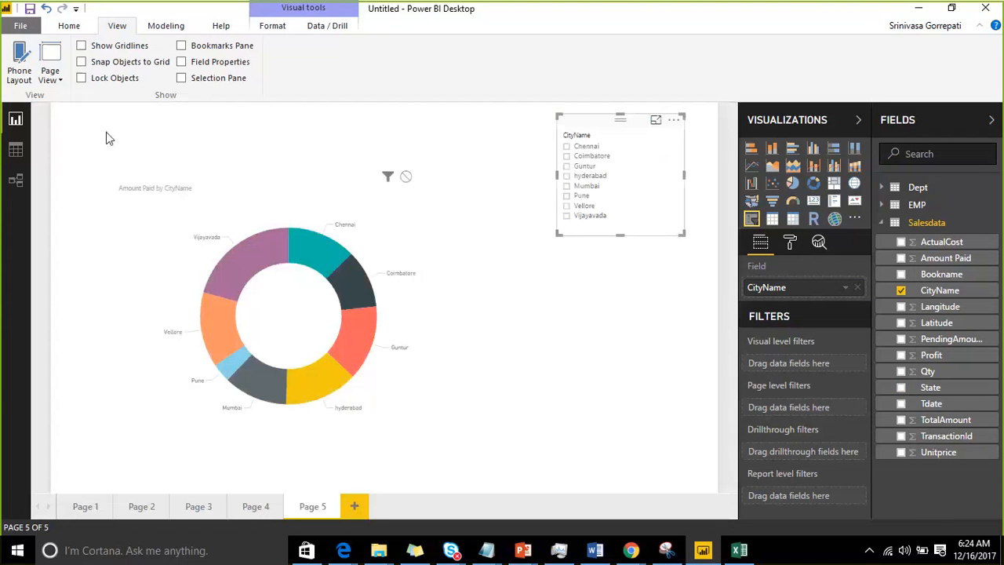
Step: Enable searching in the CityName slicer and search its cities for "vija"
left_click(673, 120)
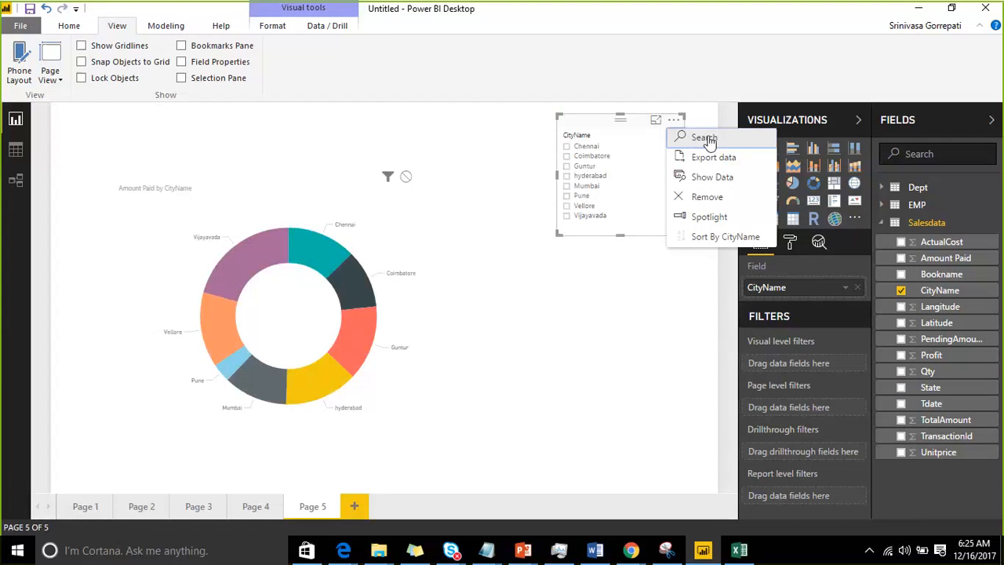
left_click(706, 138)
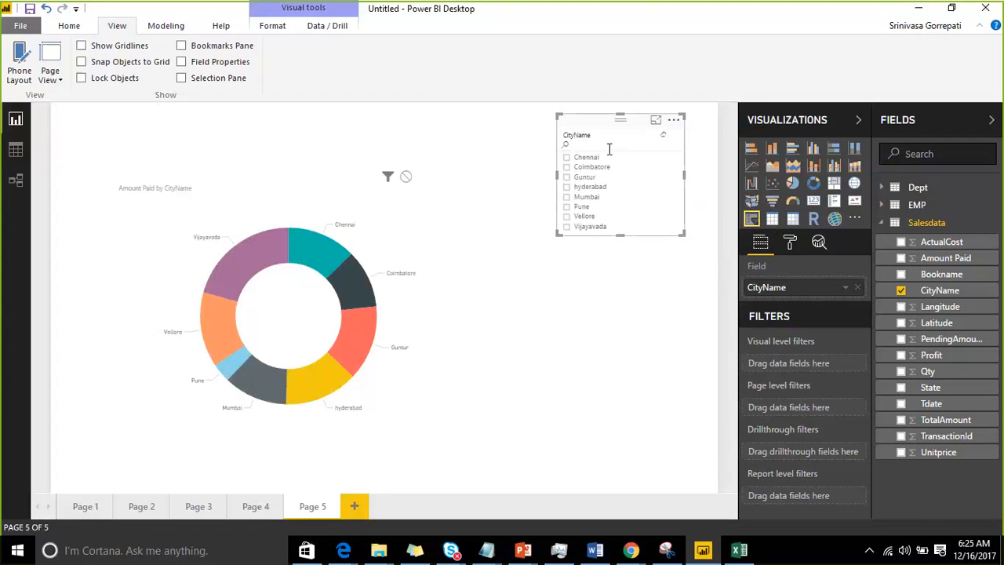
type("vija")
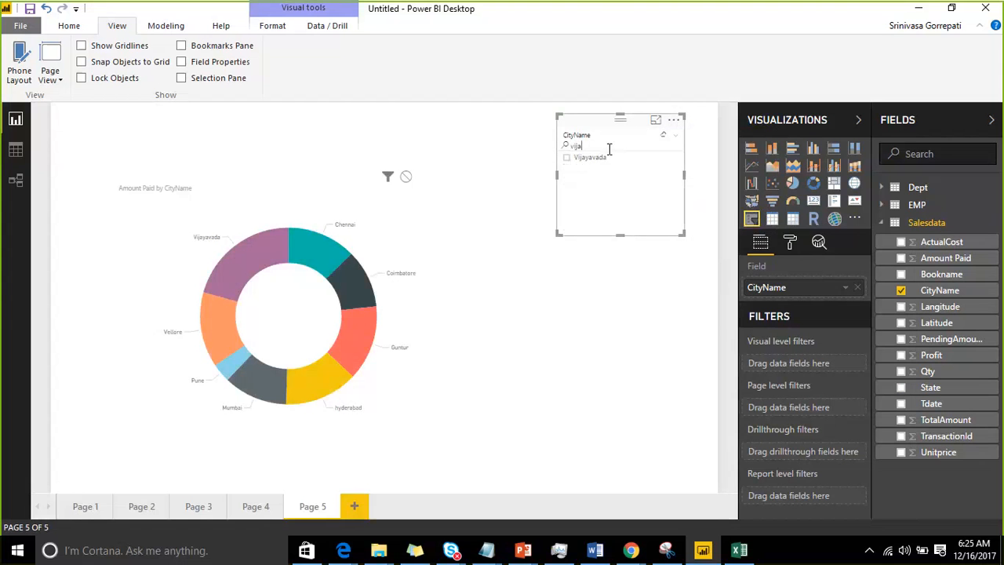
Step: Search the CityName slicer for "pune", then clear the search text
key("ctrl+a")
key("BackSpace")
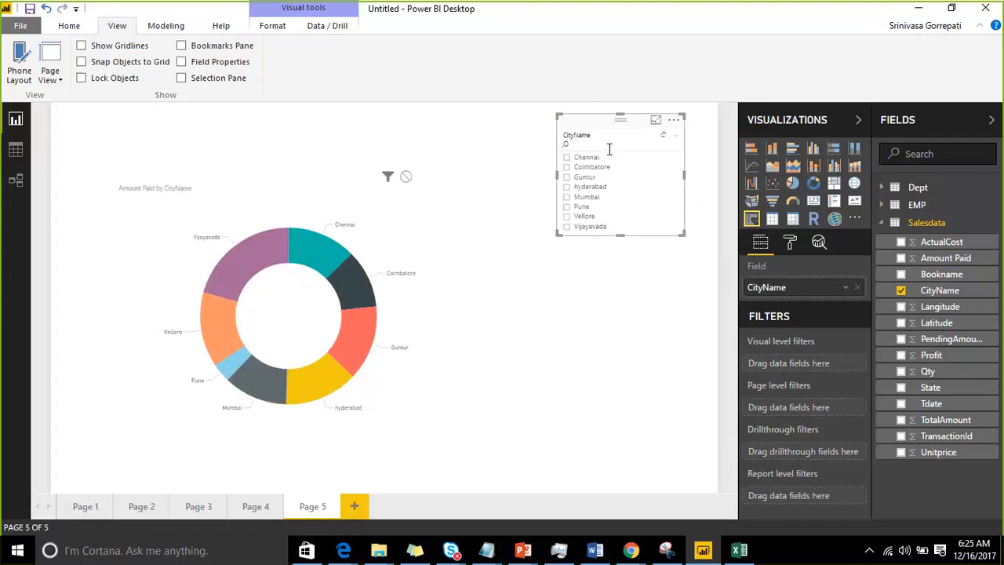
type("pune")
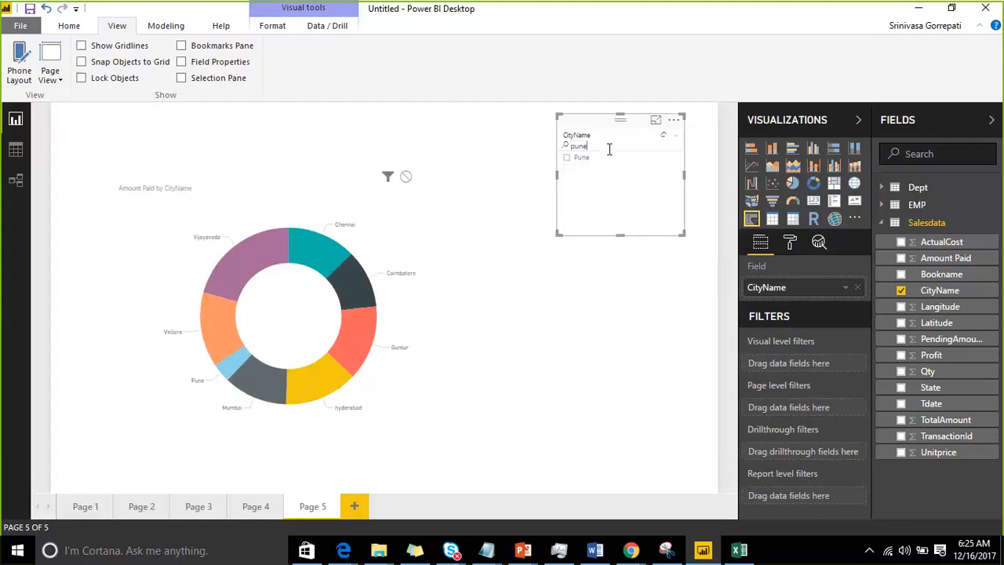
key("BackSpace")
key("BackSpace")
key("BackSpace")
key("BackSpace")
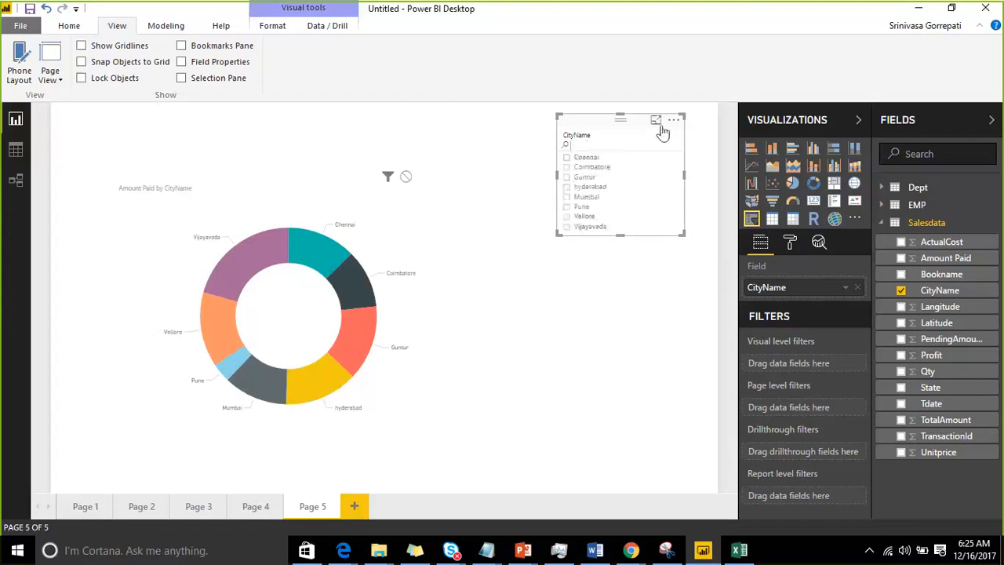
Step: Export the CityName slicer's data to the Desktop as a CSV file named data
left_click(673, 122)
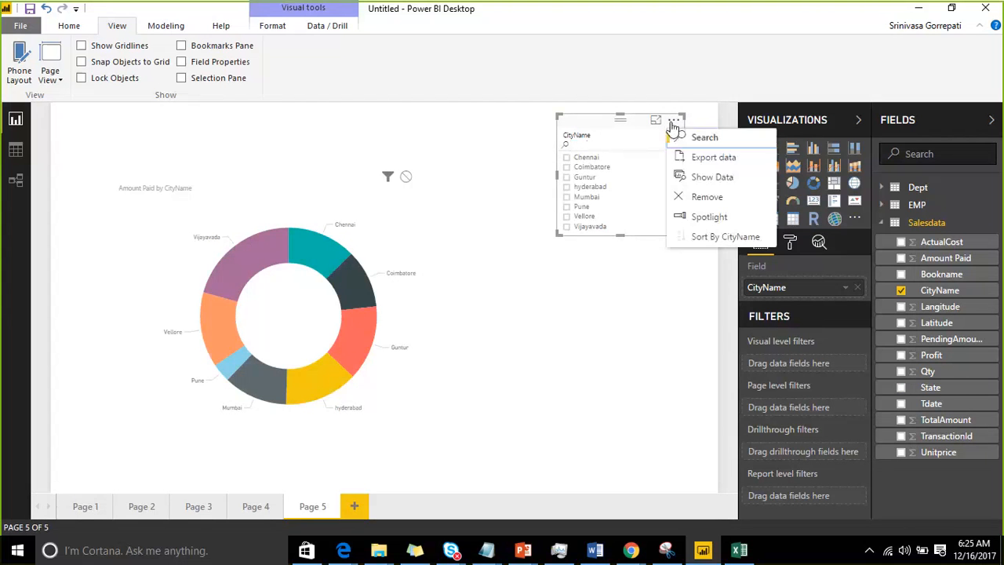
left_click(701, 163)
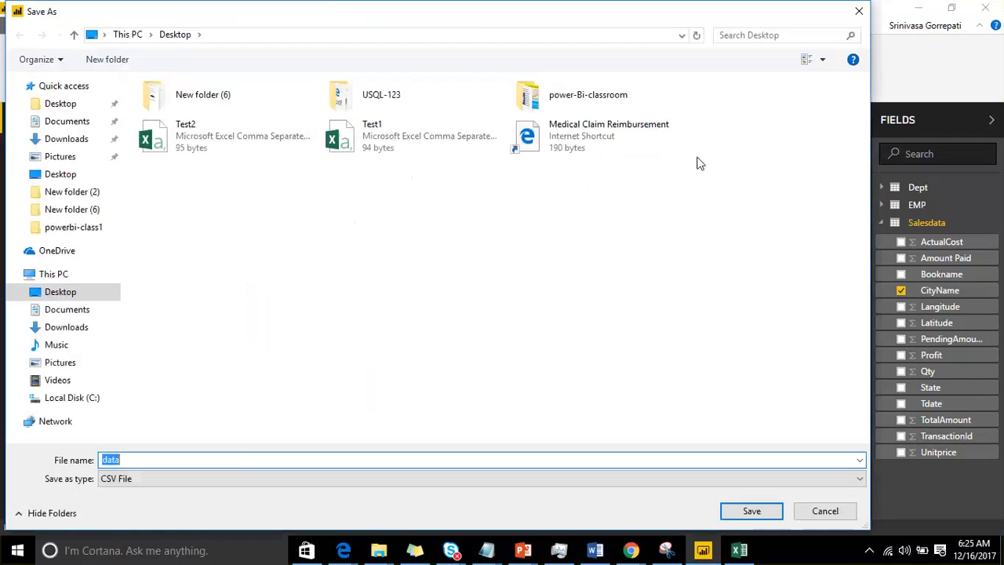
left_click(732, 514)
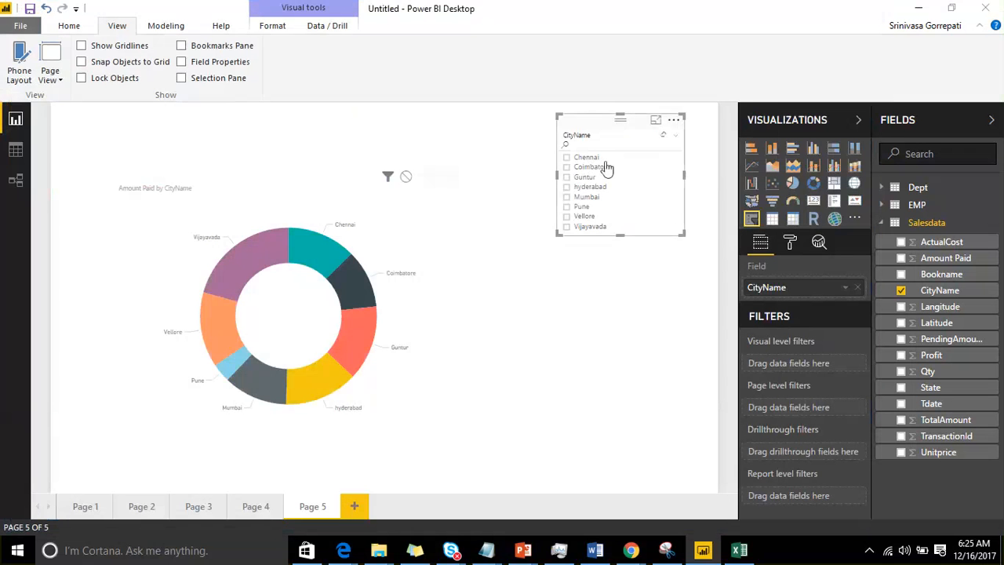
Step: Show the data behind the CityName slicer, then return to the report
left_click(673, 120)
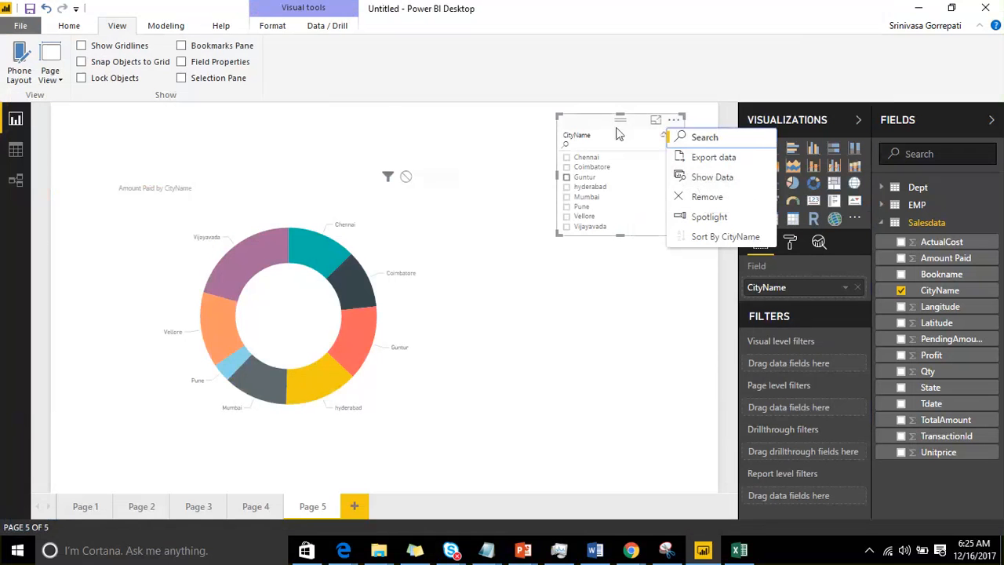
left_click(711, 177)
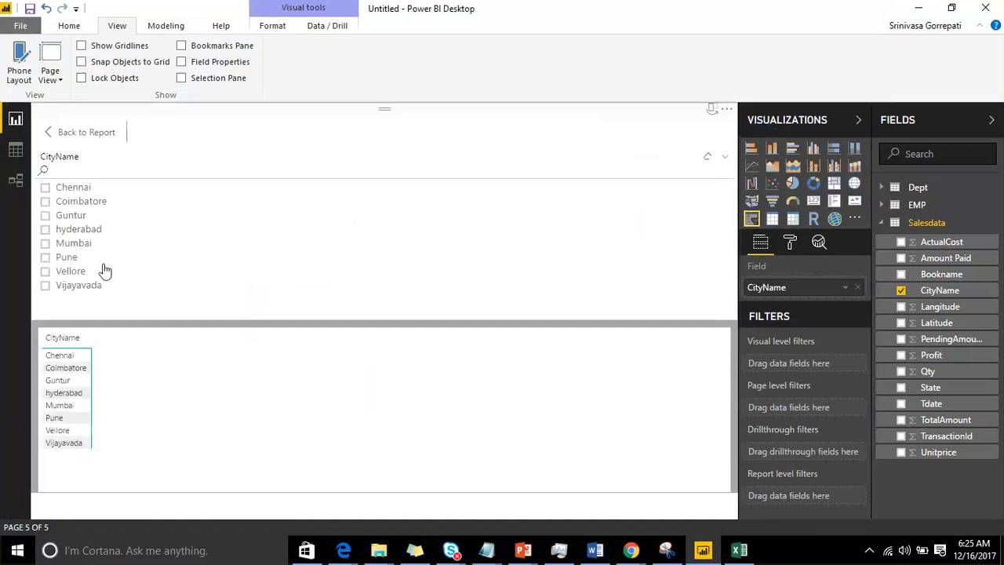
left_click(59, 132)
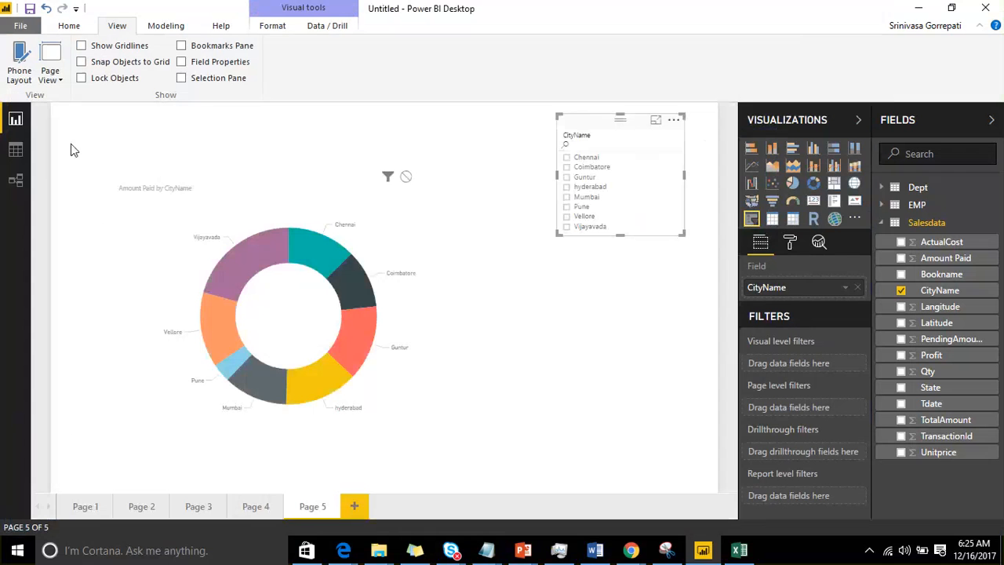
Step: Spotlight the CityName slicer on the page, then turn the spotlight off
left_click(673, 121)
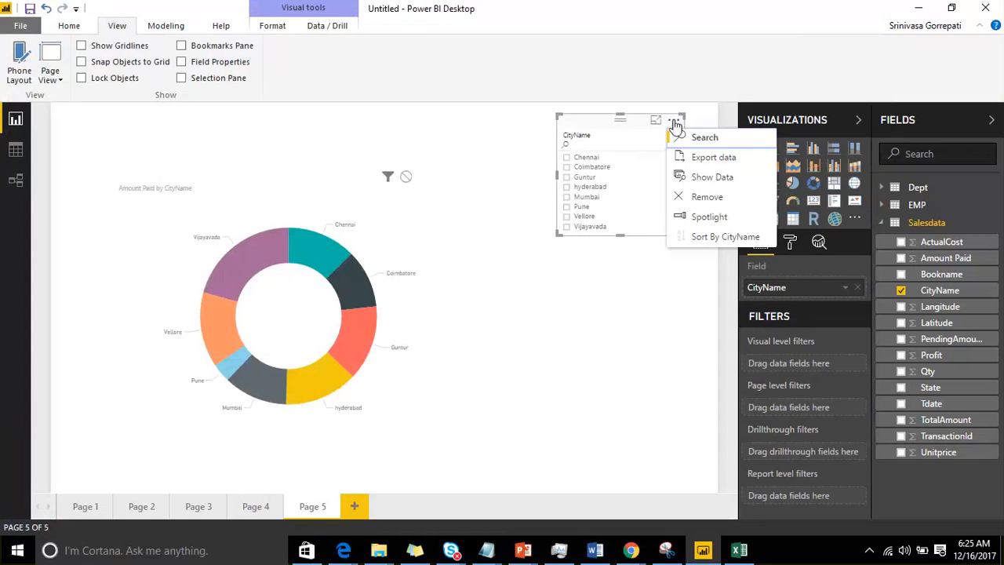
left_click(705, 217)
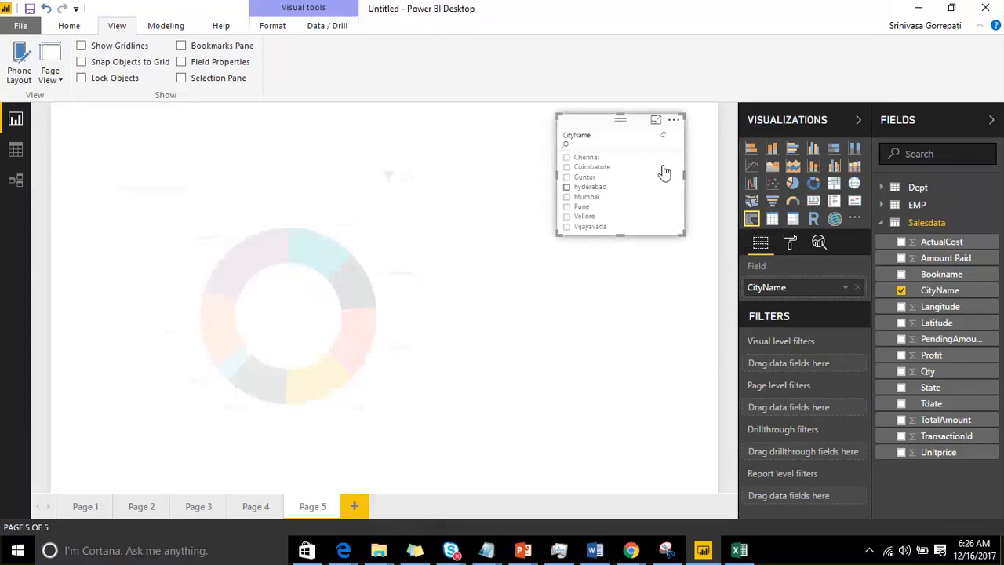
left_click(674, 123)
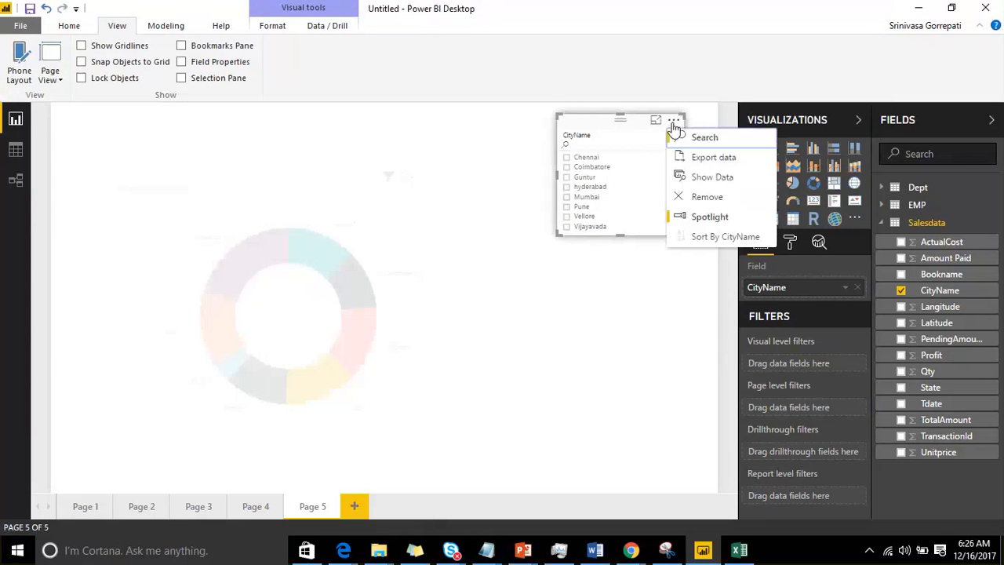
left_click(695, 217)
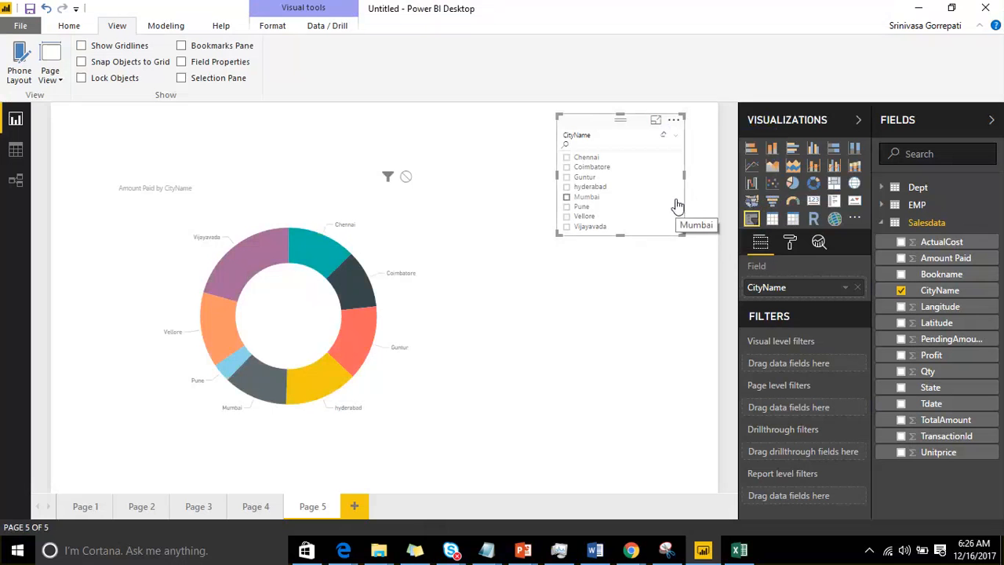
Step: Sort the slicer by CityName in descending order, then return it to ascending order
left_click(676, 124)
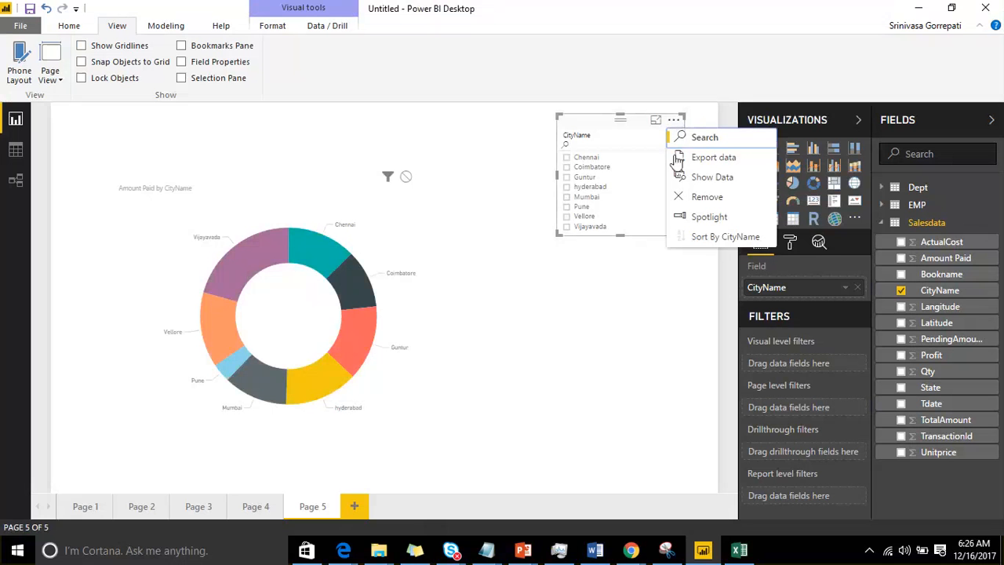
left_click(696, 243)
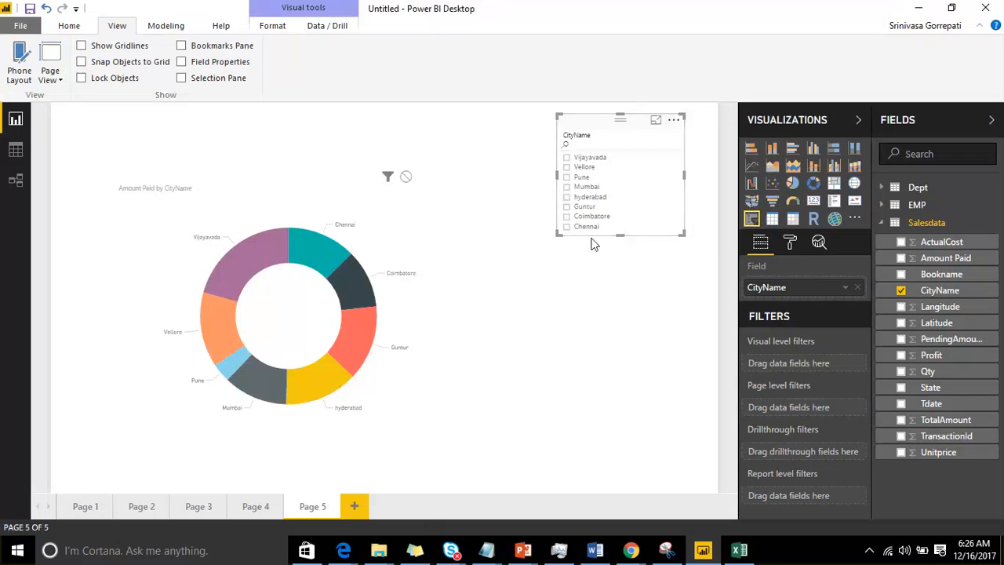
left_click(673, 120)
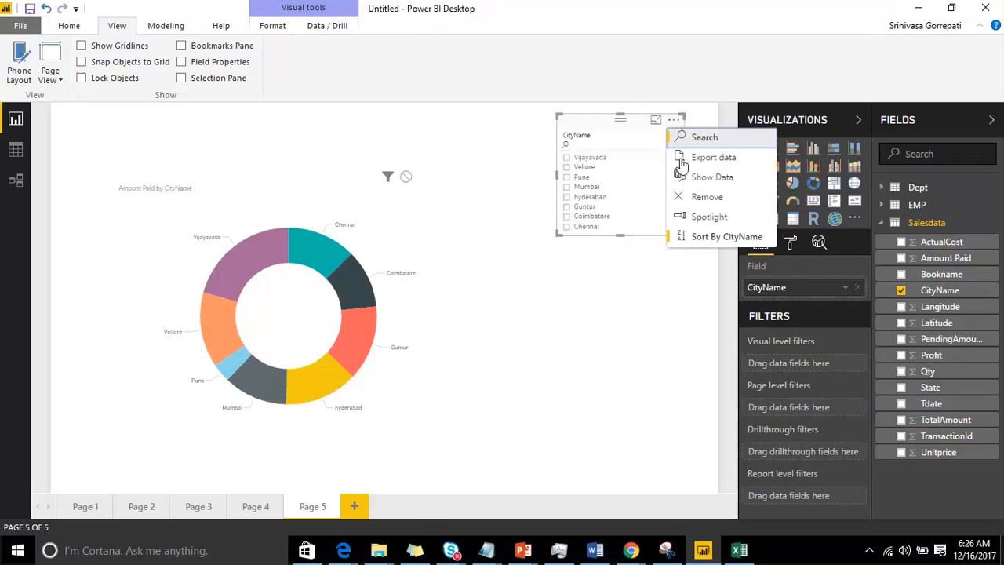
left_click(679, 237)
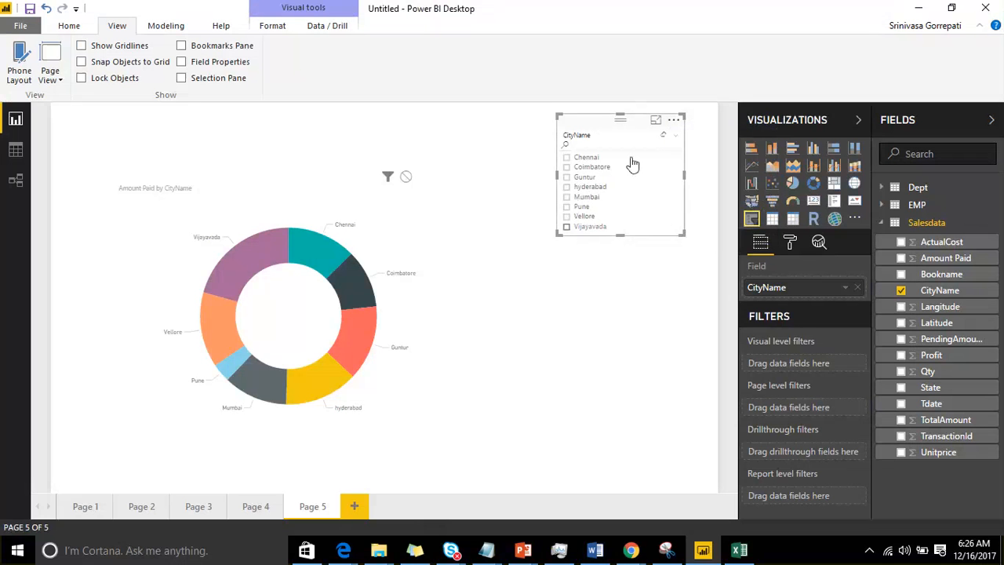
left_click(674, 121)
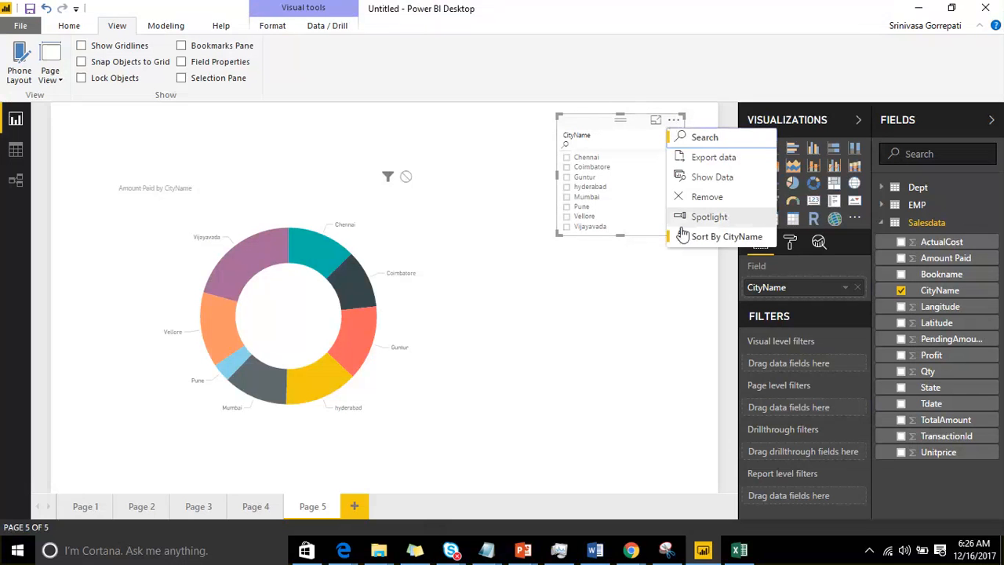
left_click(650, 141)
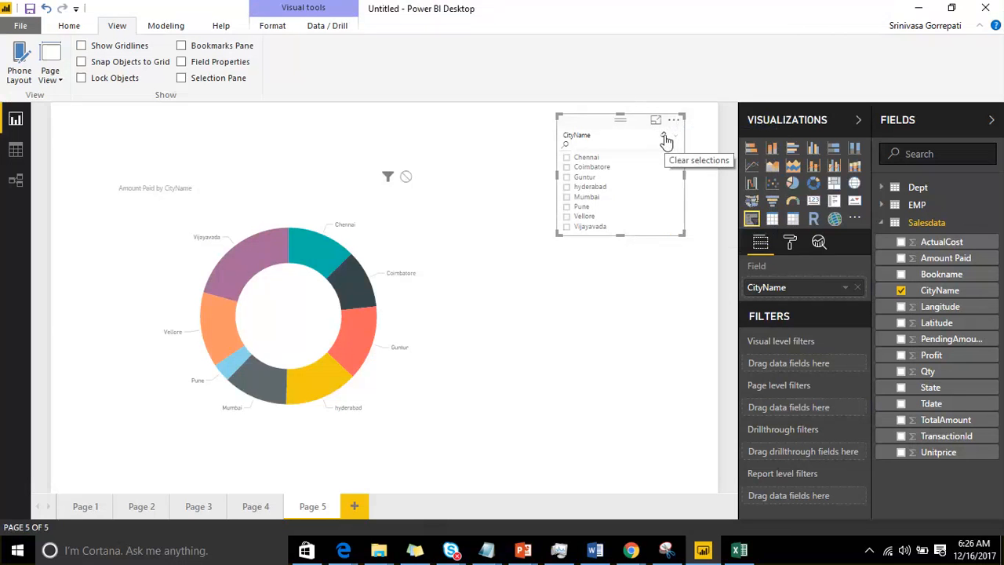
Step: Filter the donut chart by Vellore, Pune, Mumbai, hyderabad and Guntur in turn, then clear the slicer's selection
left_click(568, 216)
left_click(569, 206)
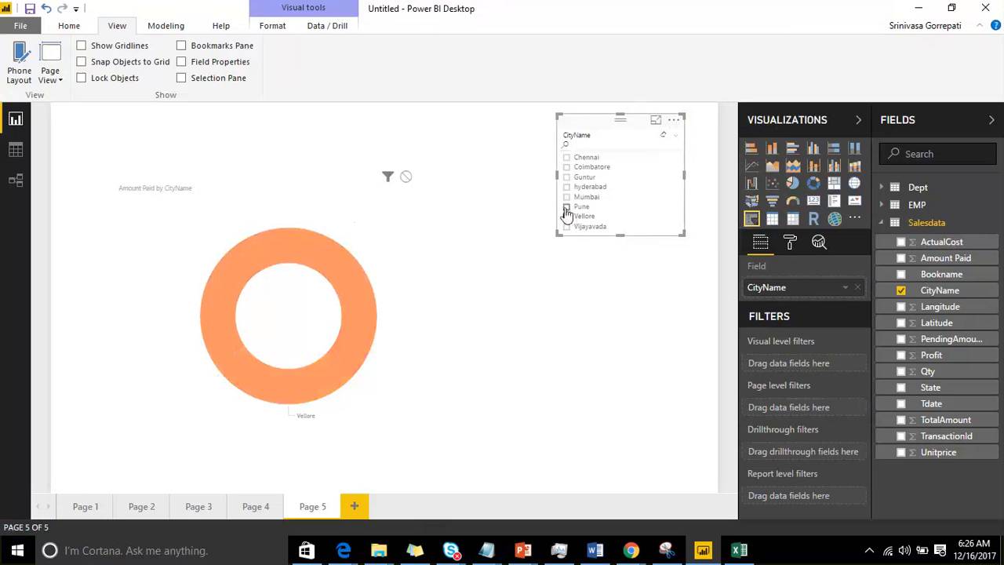
left_click(568, 196)
left_click(567, 187)
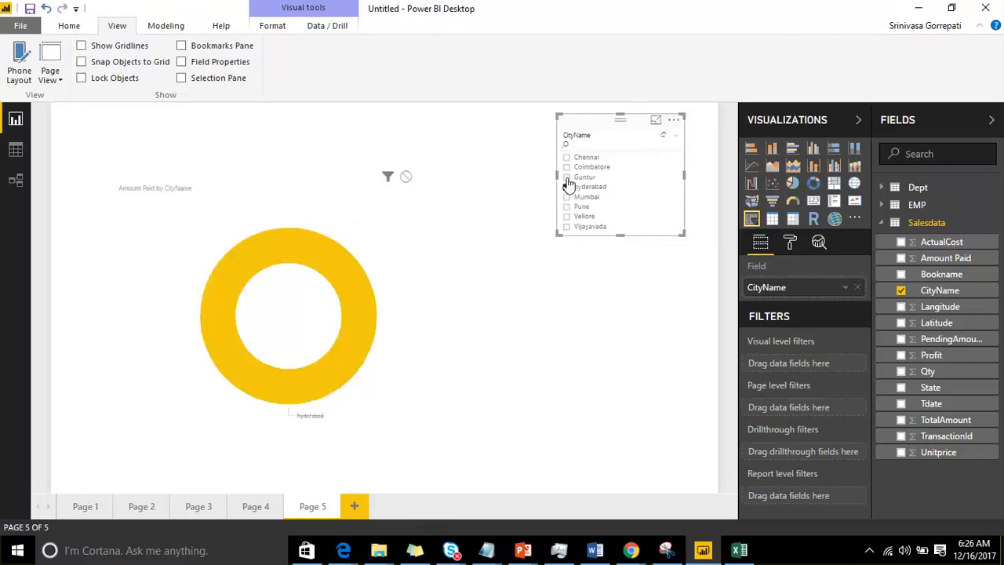
left_click(567, 178)
left_click(567, 188)
left_click(568, 188)
left_click(567, 188)
left_click(567, 178)
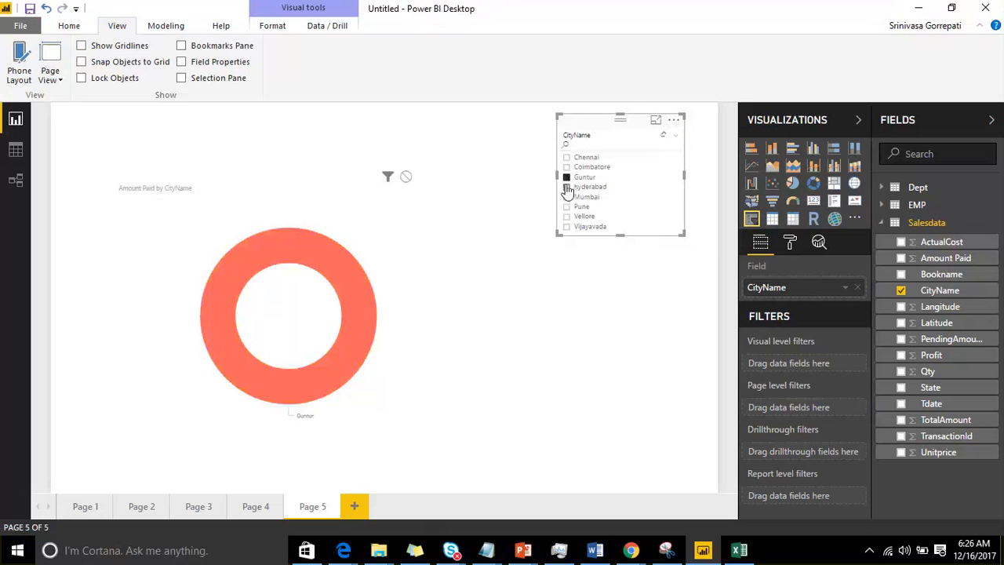
left_click(663, 140)
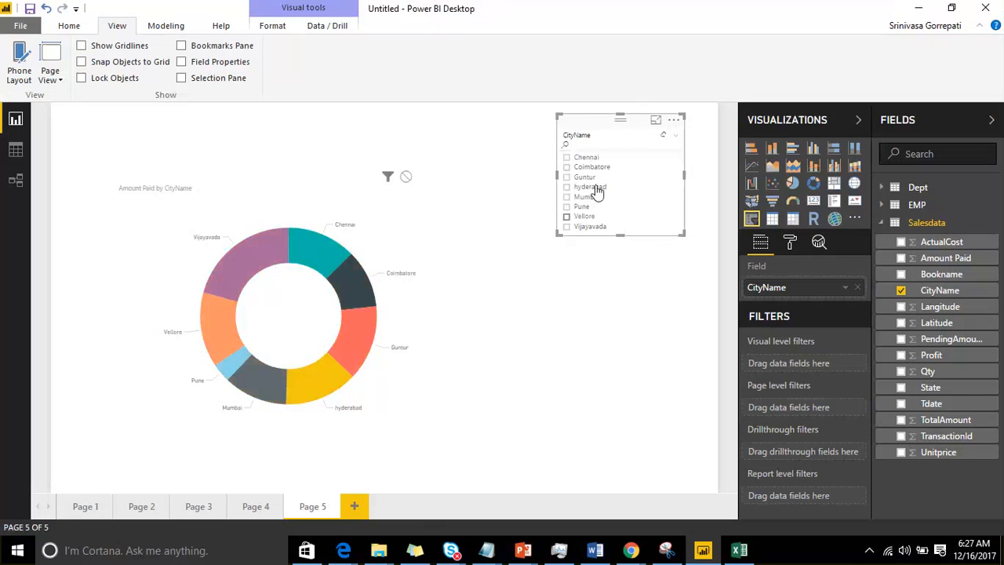
Step: Change the CityName slicer from a list to a dropdown, widening it slightly and shortening it to fit
left_click(678, 140)
left_click(648, 161)
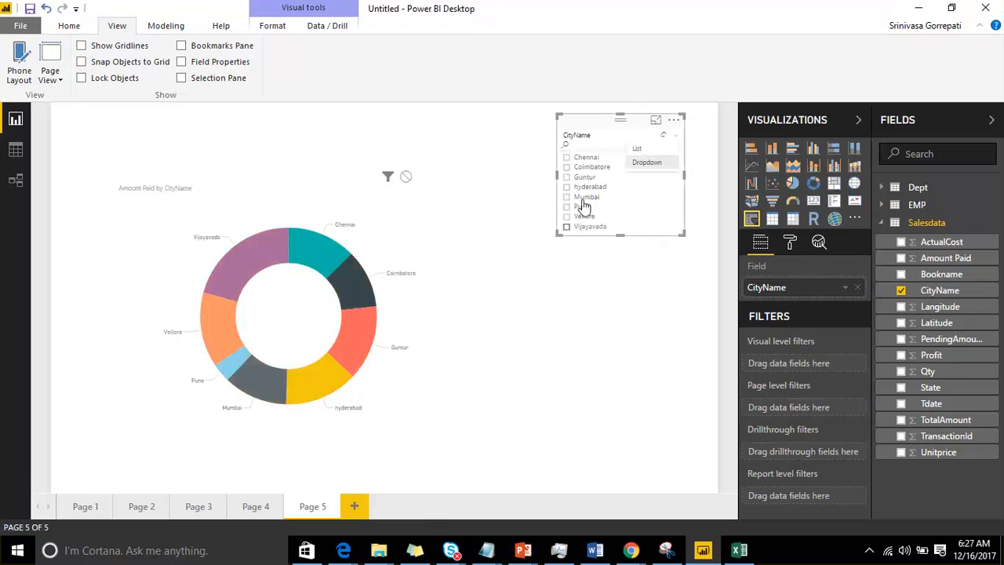
left_click_drag(684, 234, 699, 514)
left_click_drag(699, 513, 695, 236)
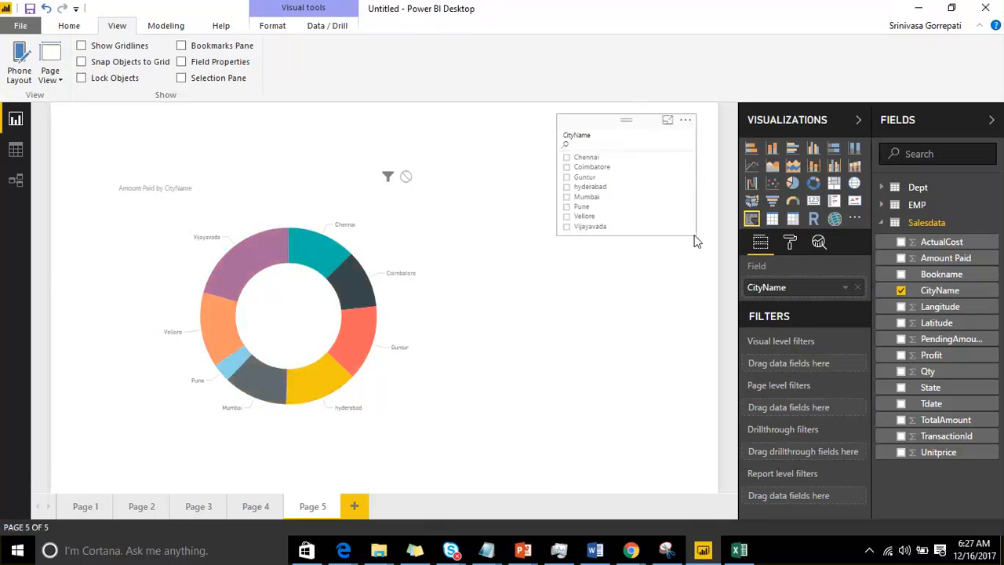
left_click(687, 135)
left_click(679, 167)
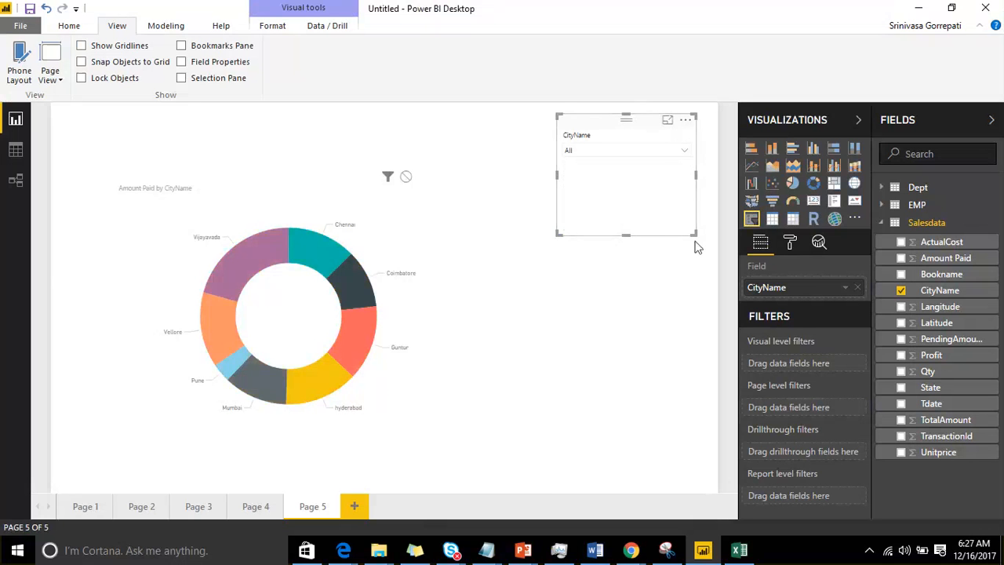
left_click_drag(695, 234, 696, 162)
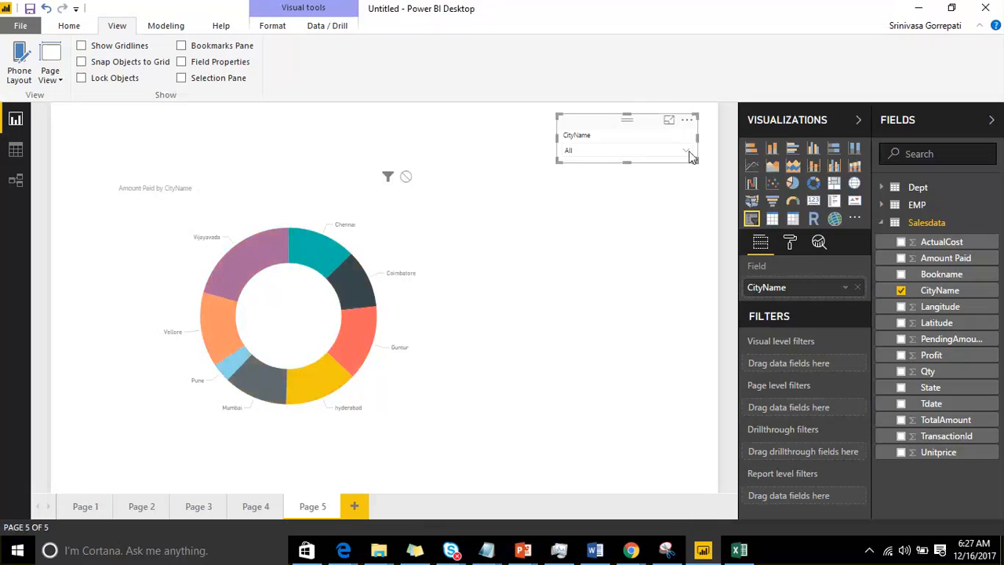
Step: Filter the donut chart through the CityName dropdown by Mumbai, Guntur, Coimbatore, Pune, Vellore and other cities, ending on hyderabad
left_click(687, 152)
left_click(591, 218)
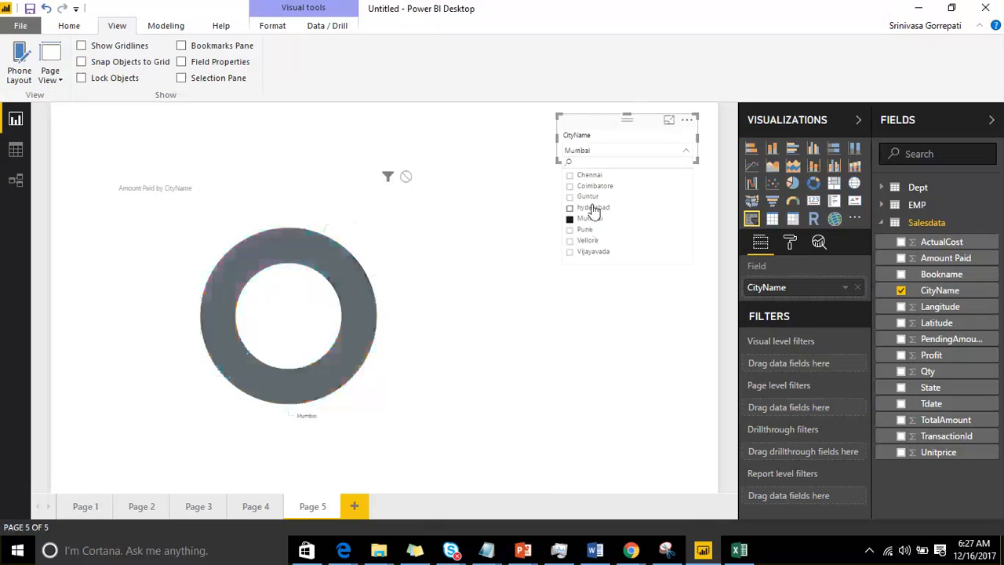
left_click(590, 207)
left_click(586, 197)
left_click(588, 186)
left_click(590, 218)
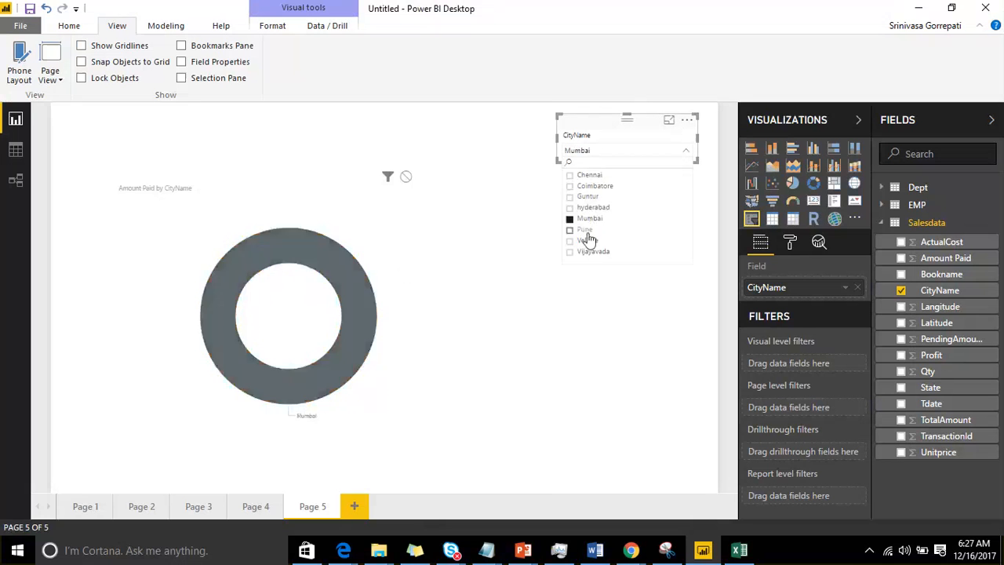
left_click(587, 229)
left_click(589, 240)
left_click(590, 207)
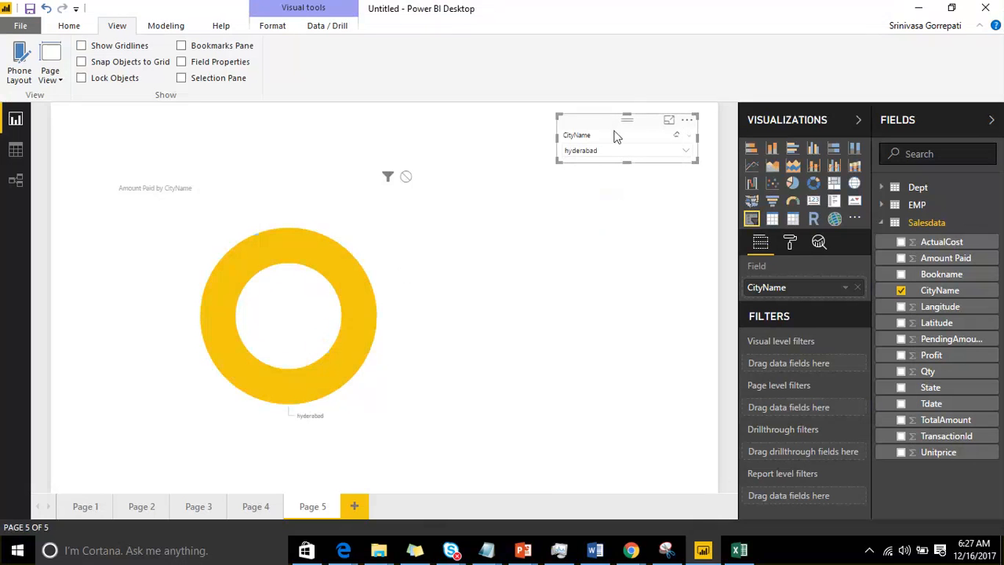
Step: Move the slicer slightly left along the page's upper edge and enlarge it in width and height
left_click_drag(614, 131, 569, 133)
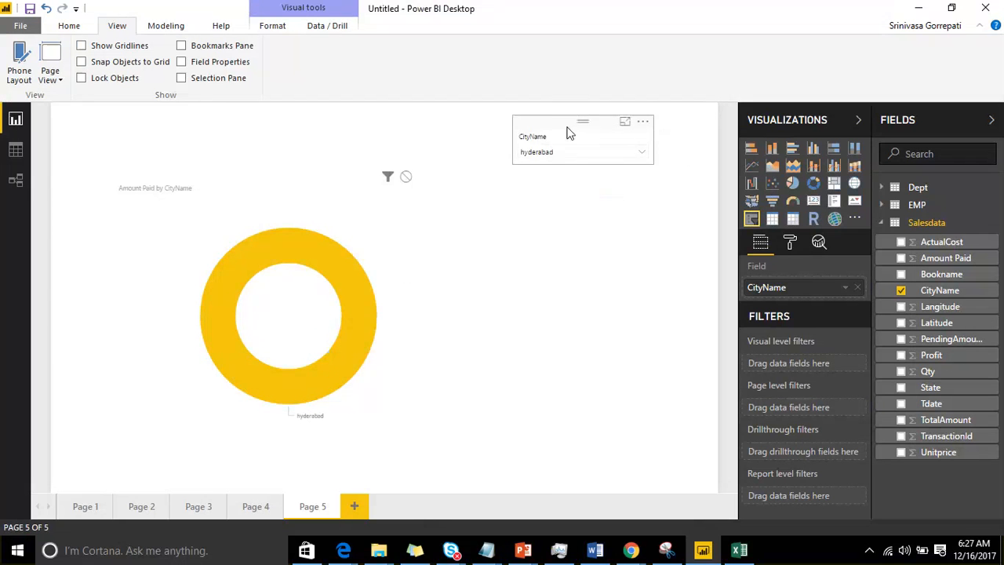
left_click(570, 133)
left_click_drag(569, 133, 592, 132)
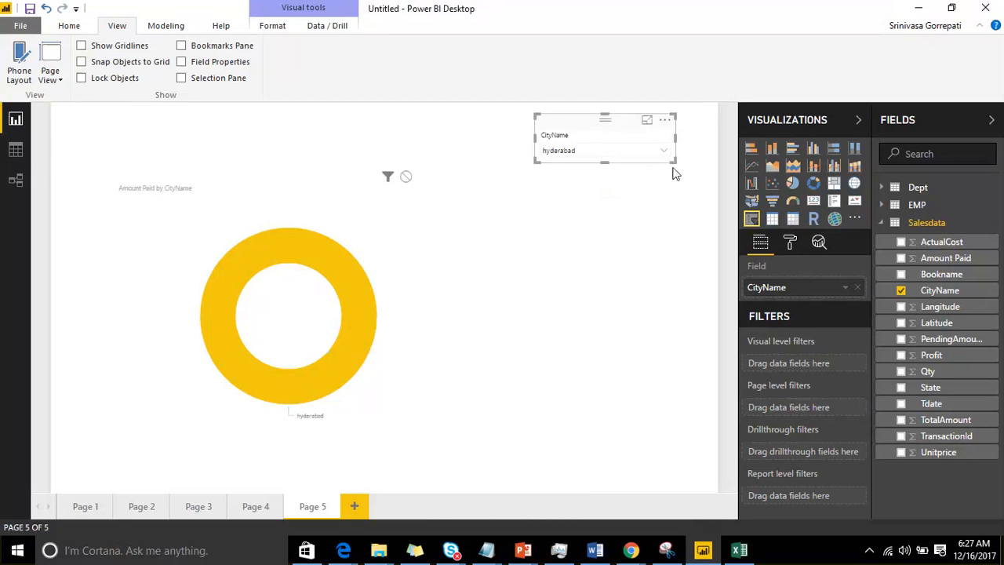
left_click_drag(675, 162, 706, 199)
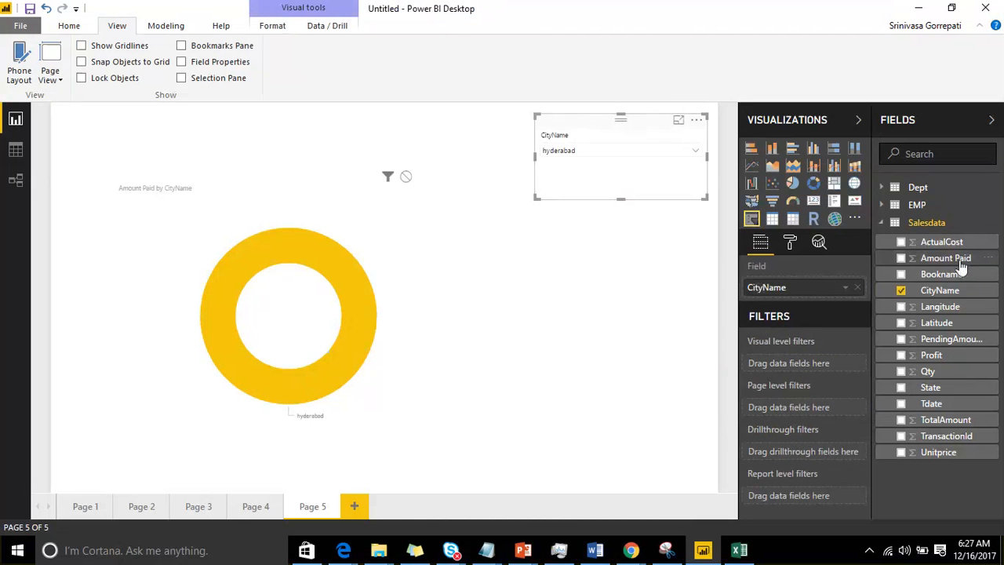
Step: Replace the slicer's field with Amount Paid and expand its list of values
left_click_drag(962, 267, 852, 293)
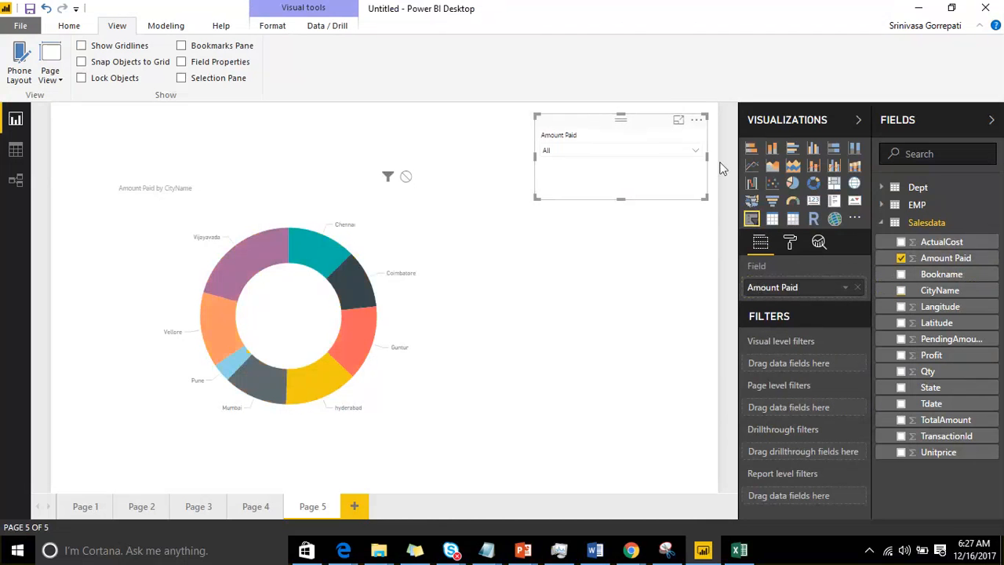
left_click(695, 152)
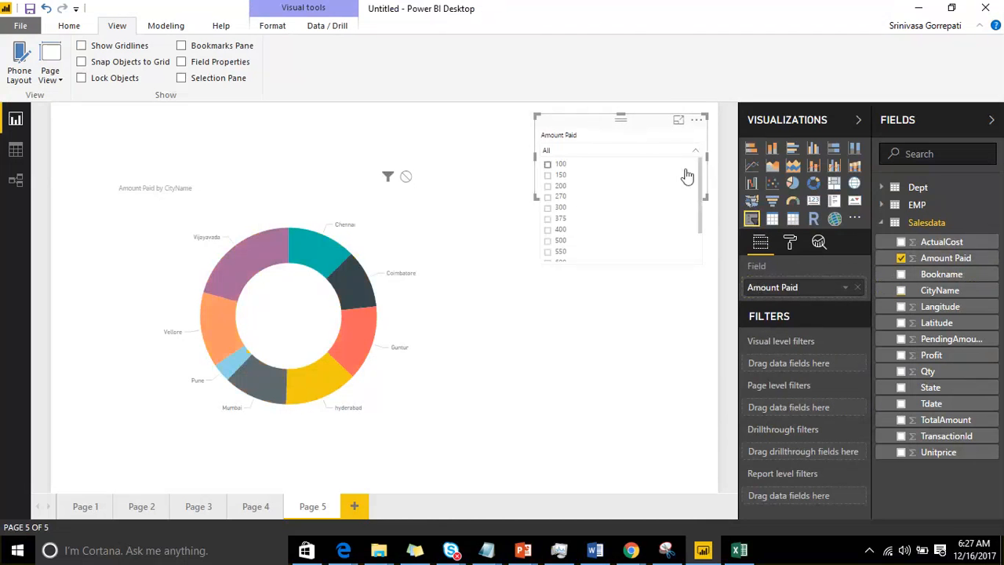
Step: Look through the full list of Amount Paid values in the slicer, from 100 to 800
scroll(661, 228, "down", 3)
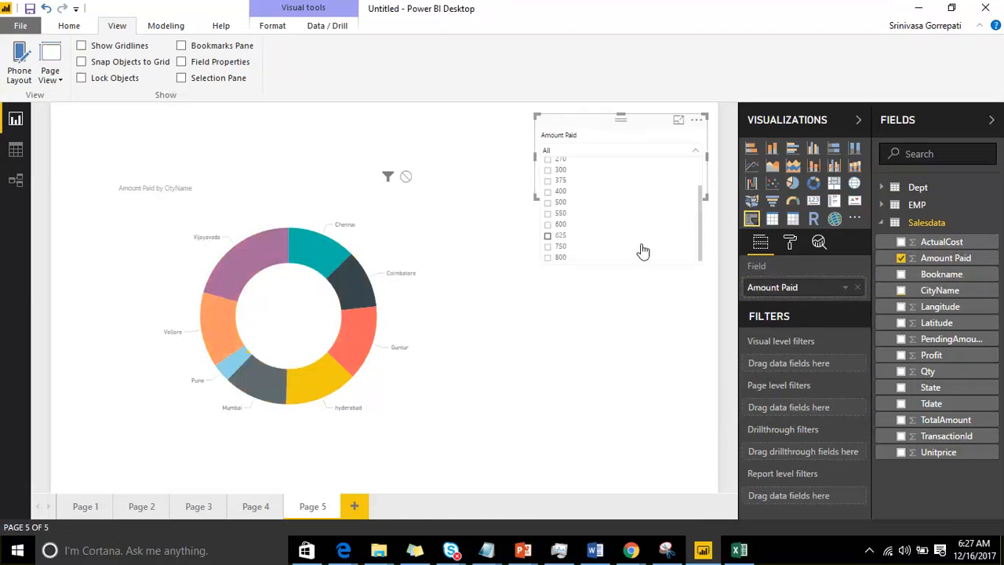
scroll(642, 250, "up", 1)
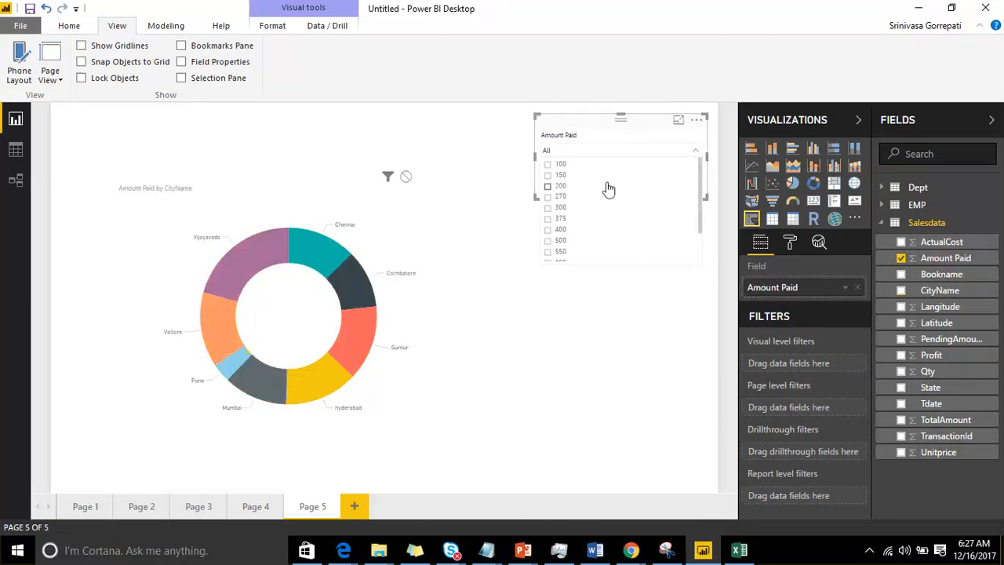
scroll(607, 215, "down", 1)
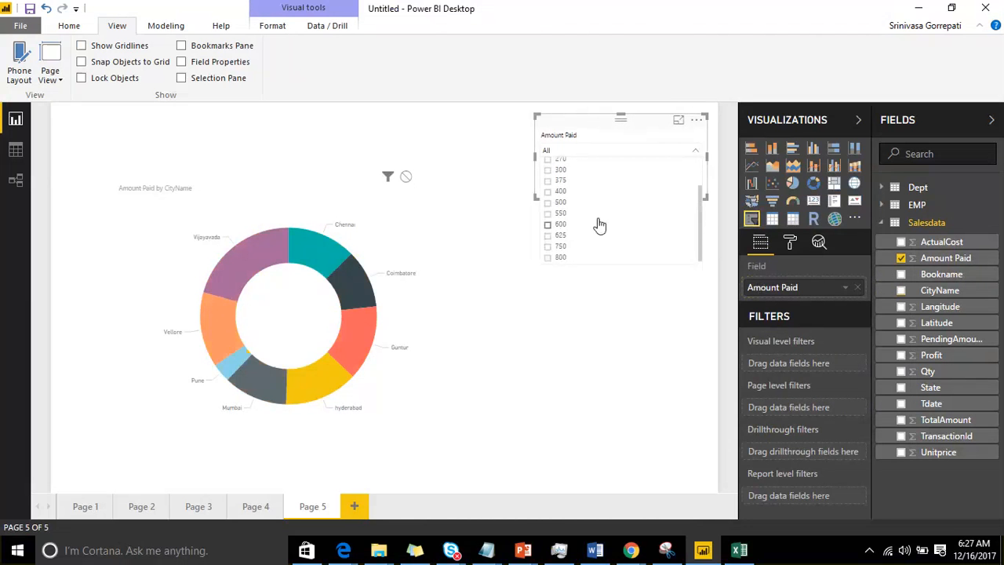
left_click(697, 122)
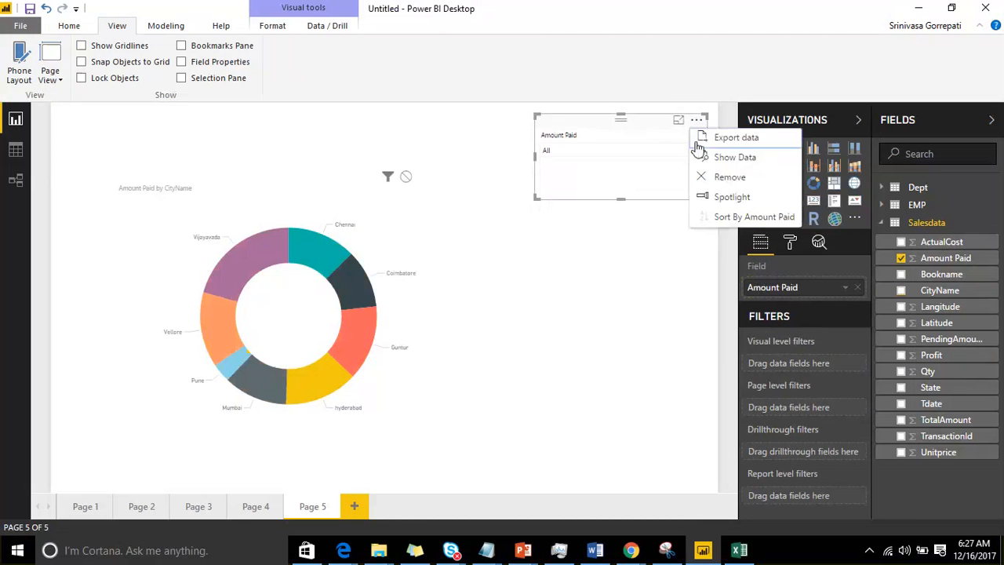
left_click(596, 141)
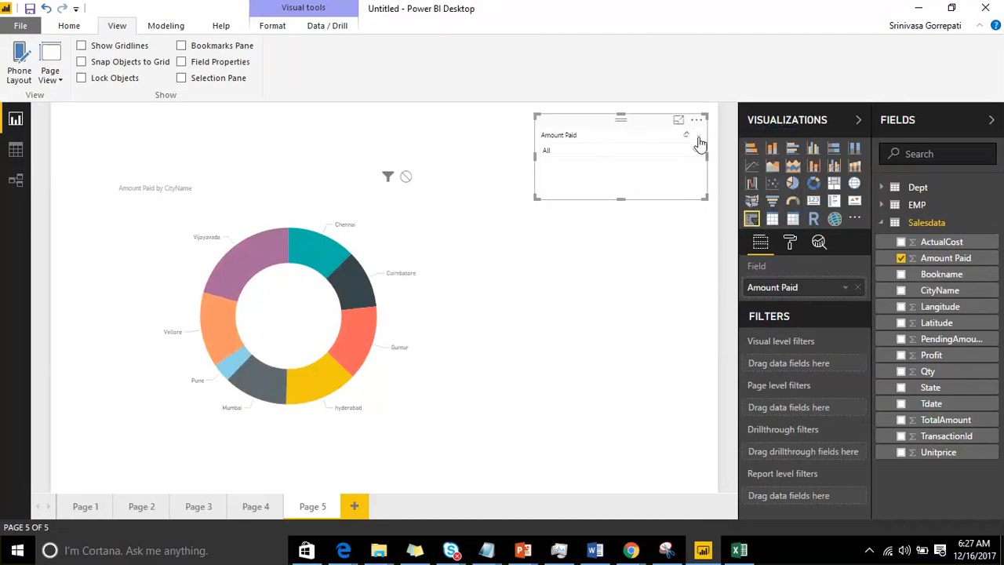
Step: Change the Amount Paid slicer to Between and narrow its range to about 410 through 723
left_click(698, 139)
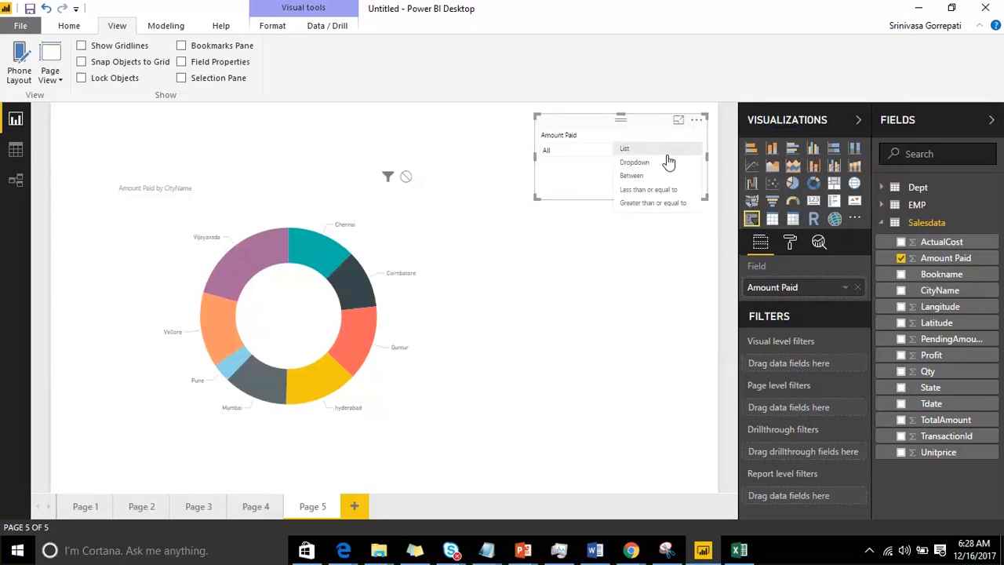
left_click(648, 178)
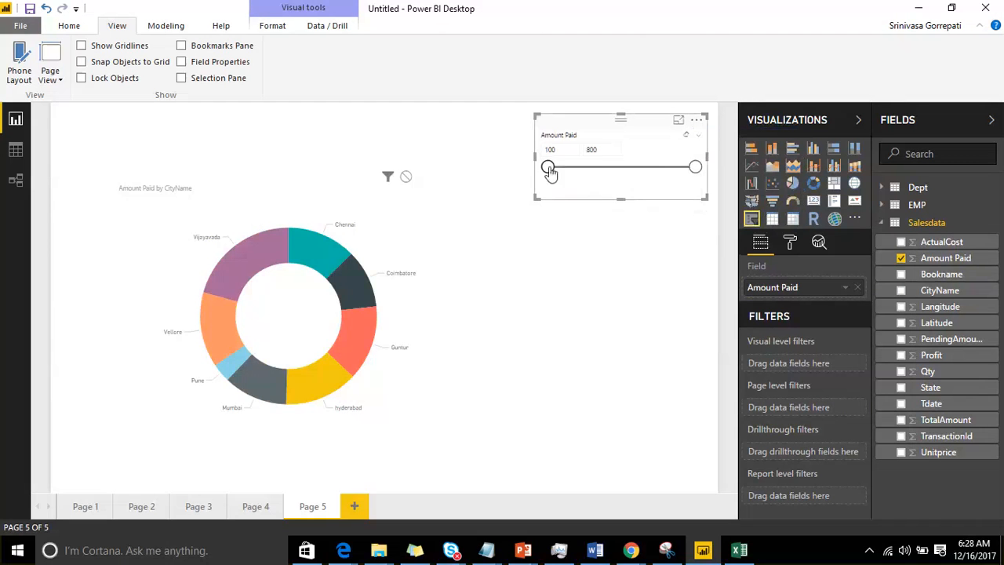
left_click_drag(548, 168, 614, 168)
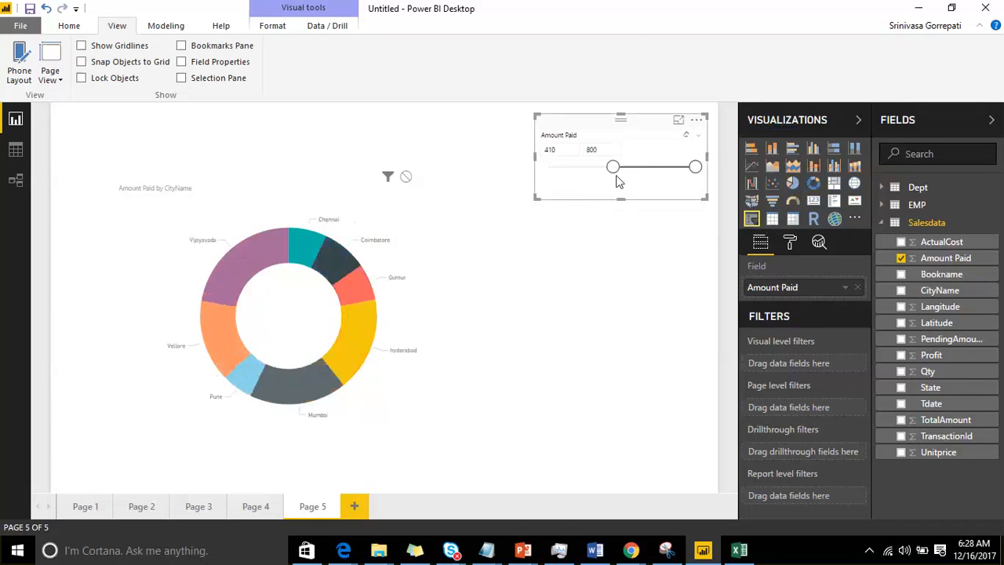
left_click_drag(695, 166, 667, 174)
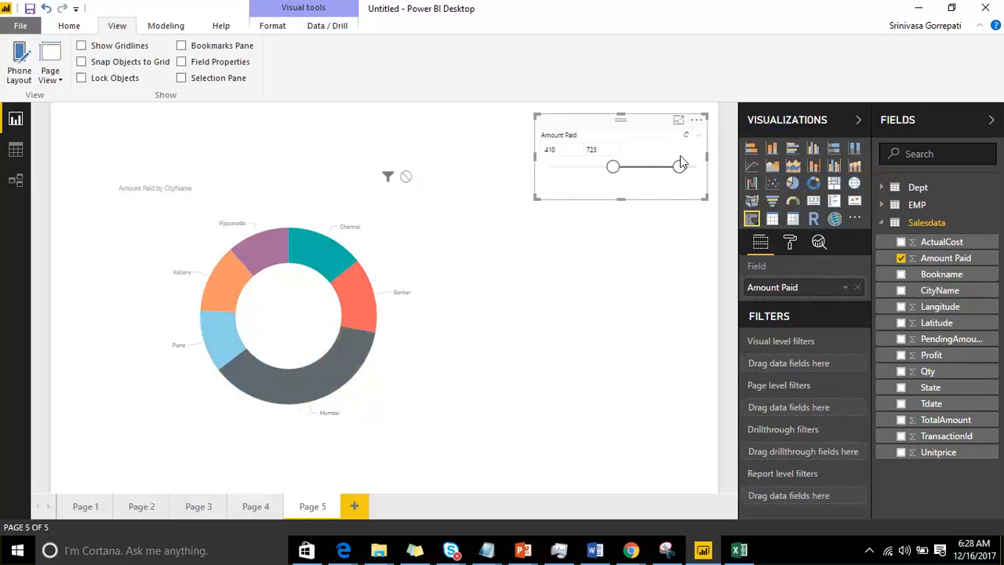
Step: Change the Amount Paid slicer to Less than or equal to and lower its upper limit to about 497
left_click(695, 137)
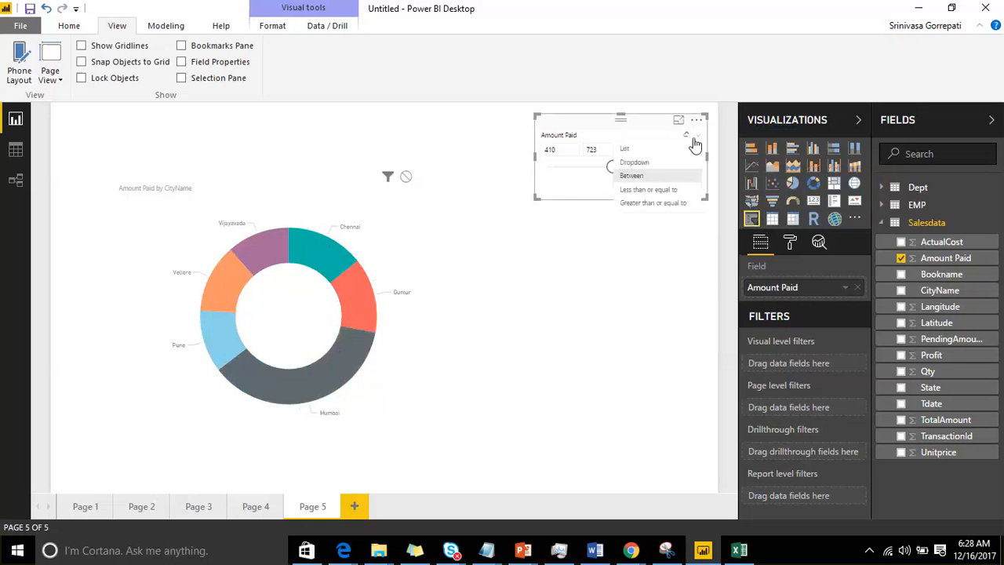
left_click(679, 191)
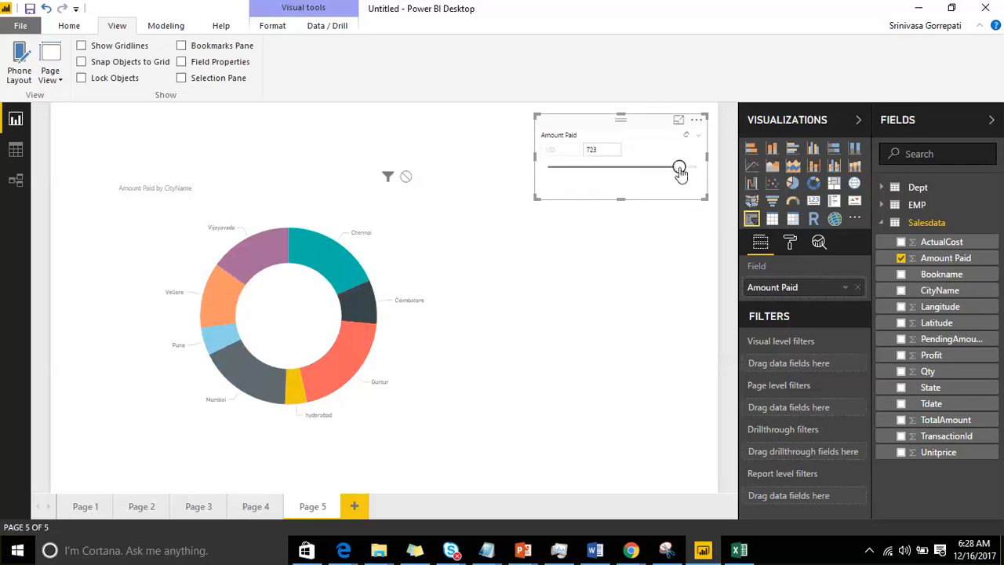
left_click_drag(681, 174, 620, 180)
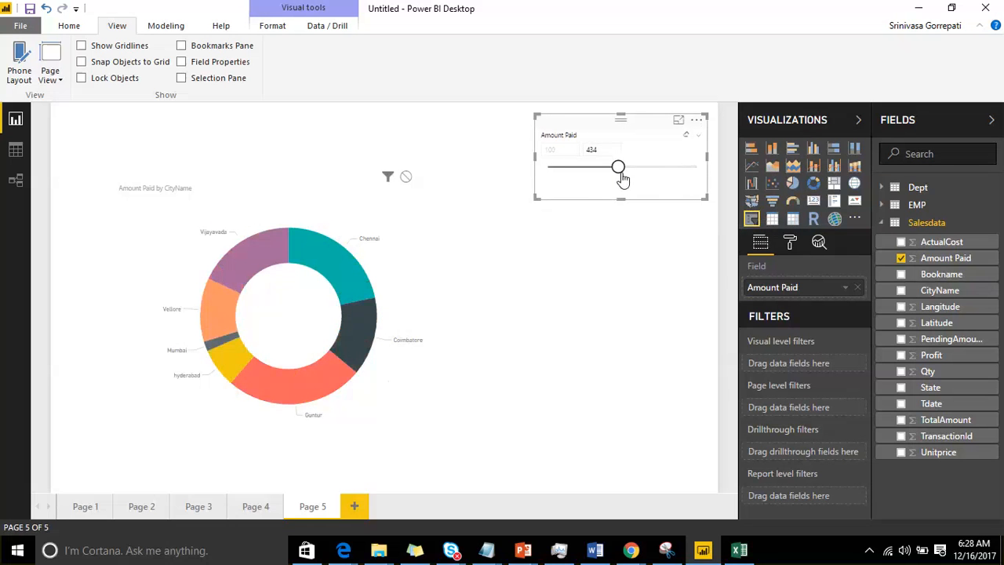
left_click_drag(621, 180, 635, 176)
Step: Change the Amount Paid slicer to Greater than or equal to and set its lower limit to 500
left_click(698, 136)
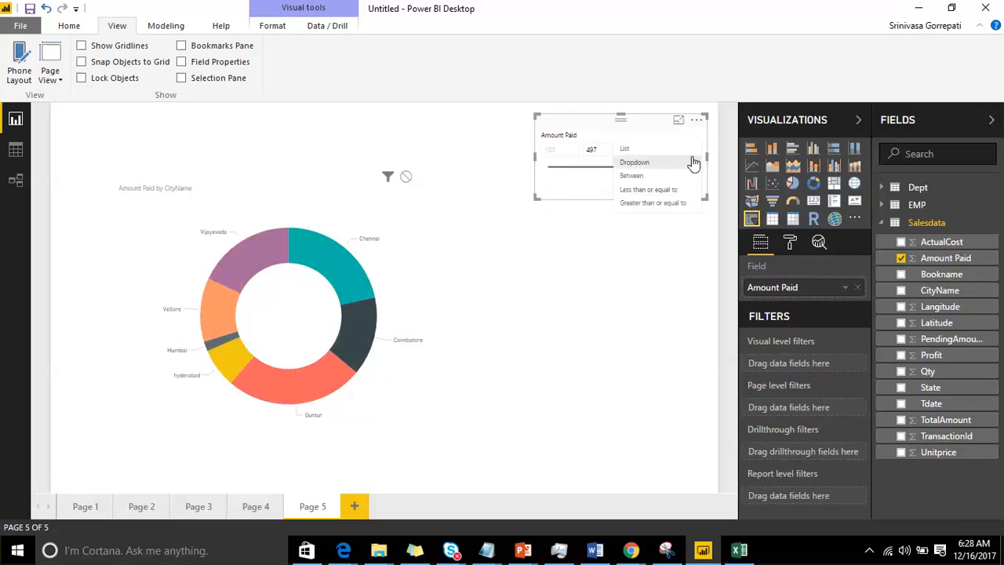
left_click(677, 202)
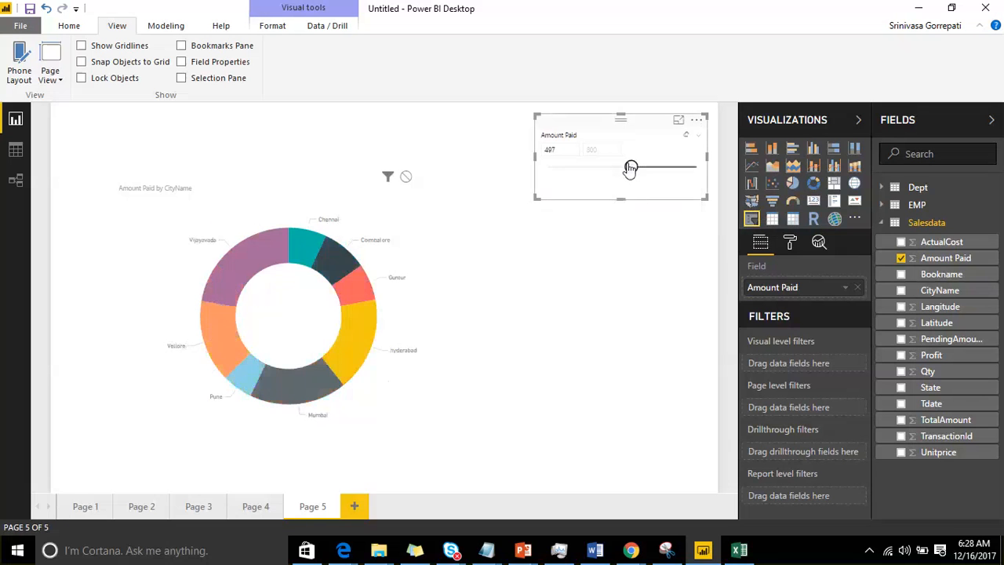
left_click(559, 150)
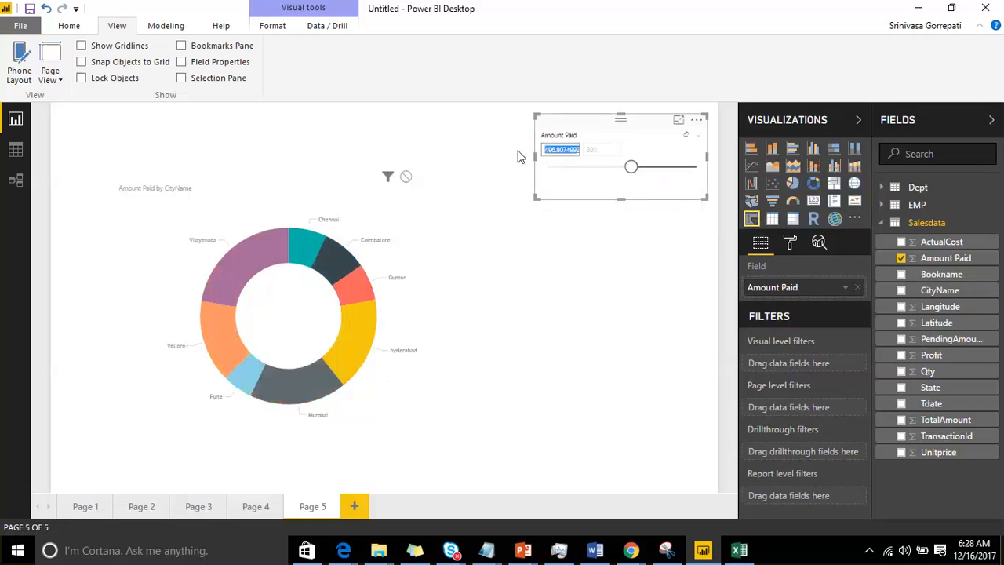
type("500")
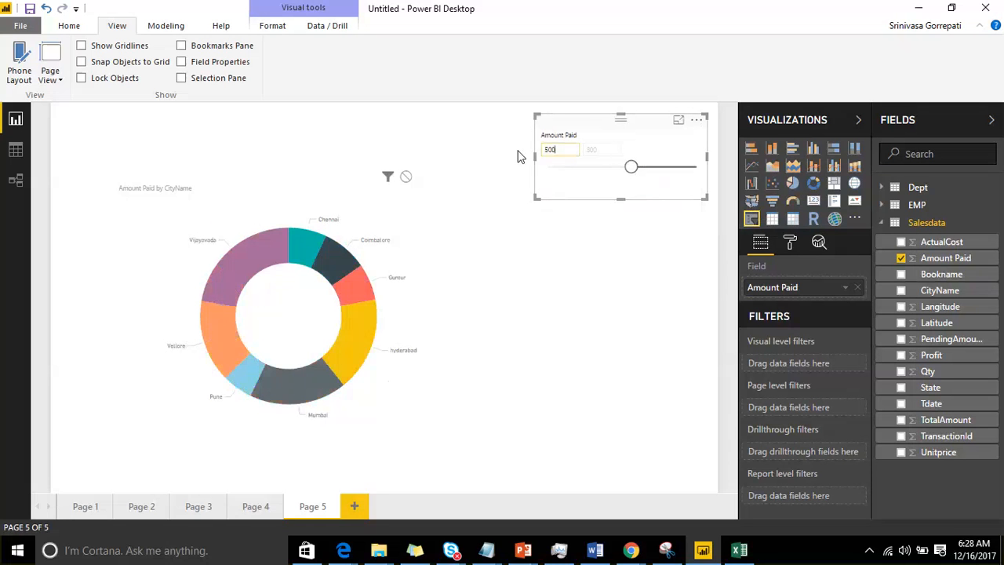
key("Return")
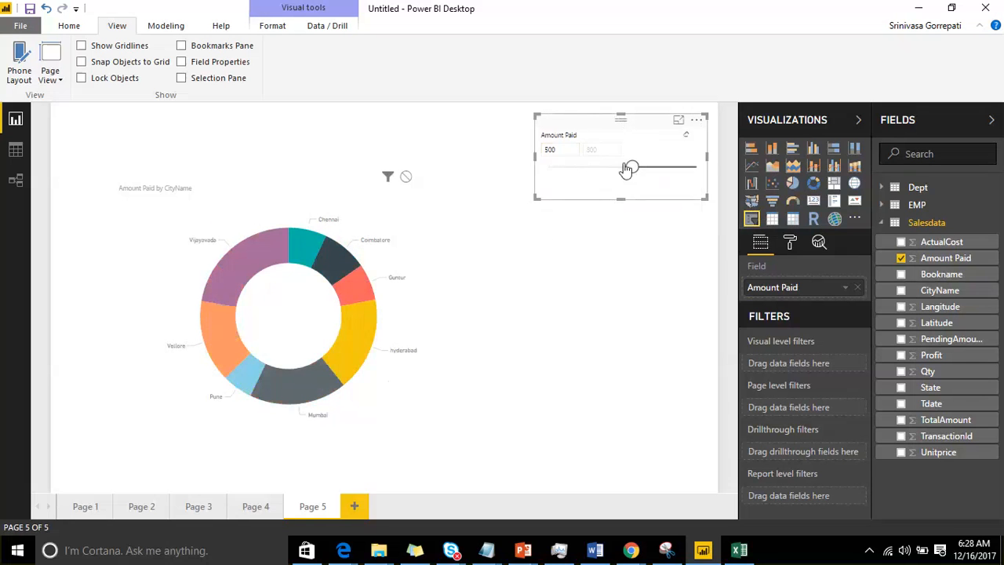
left_click(695, 138)
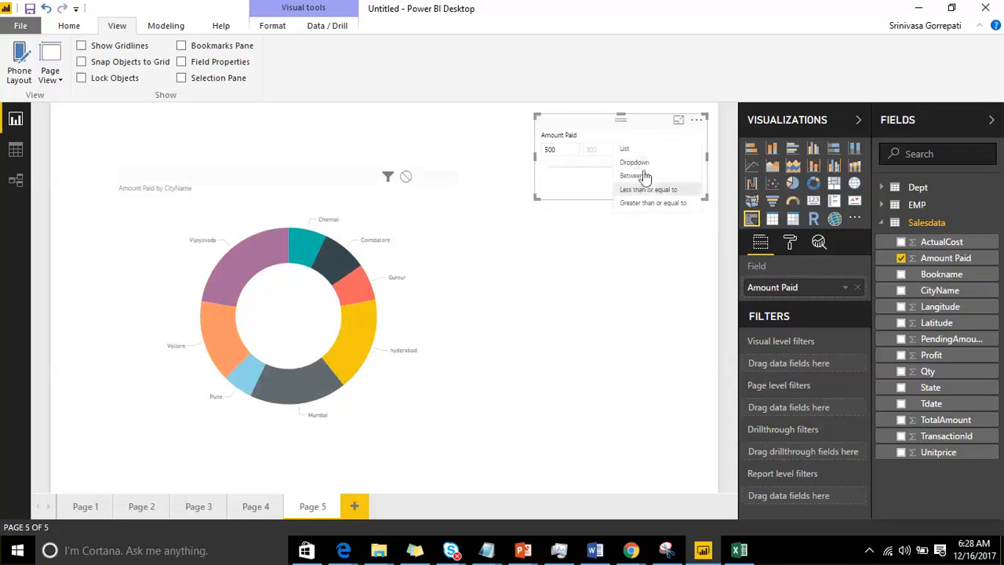
left_click(638, 206)
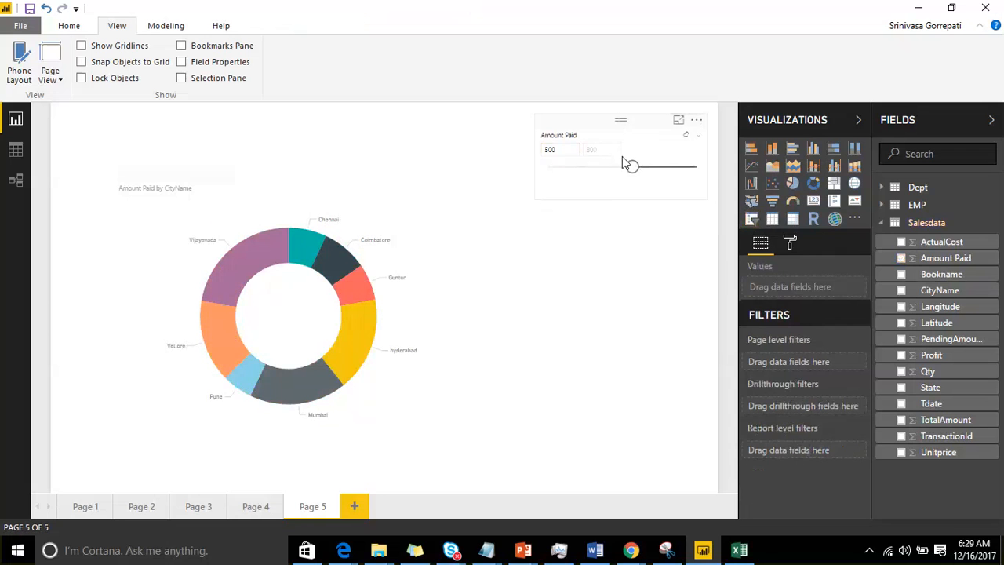
Step: Replace the slicer's Amount Paid field with Tdate and set the slicer type to Between
left_click_drag(931, 403, 851, 298)
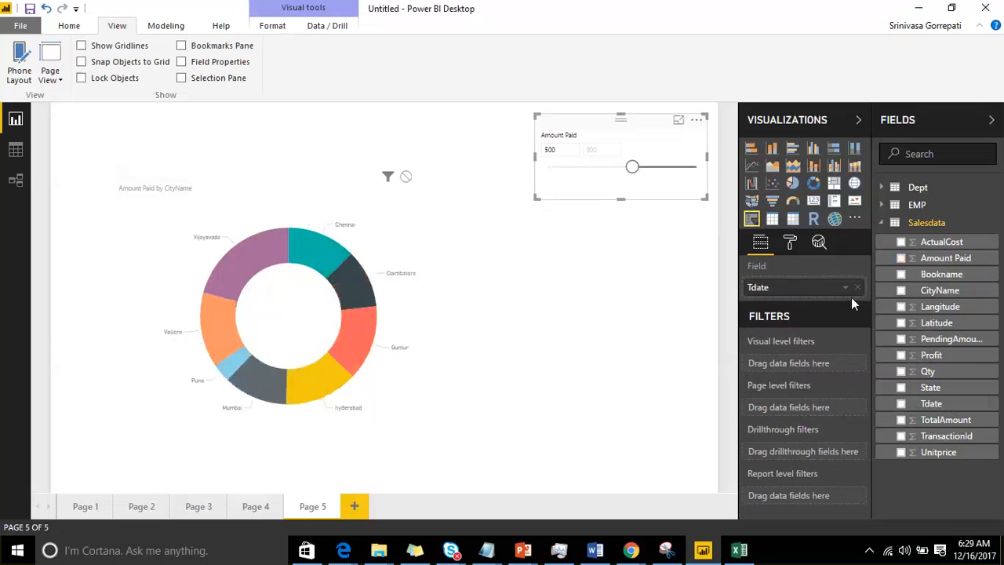
left_click(698, 135)
left_click(667, 149)
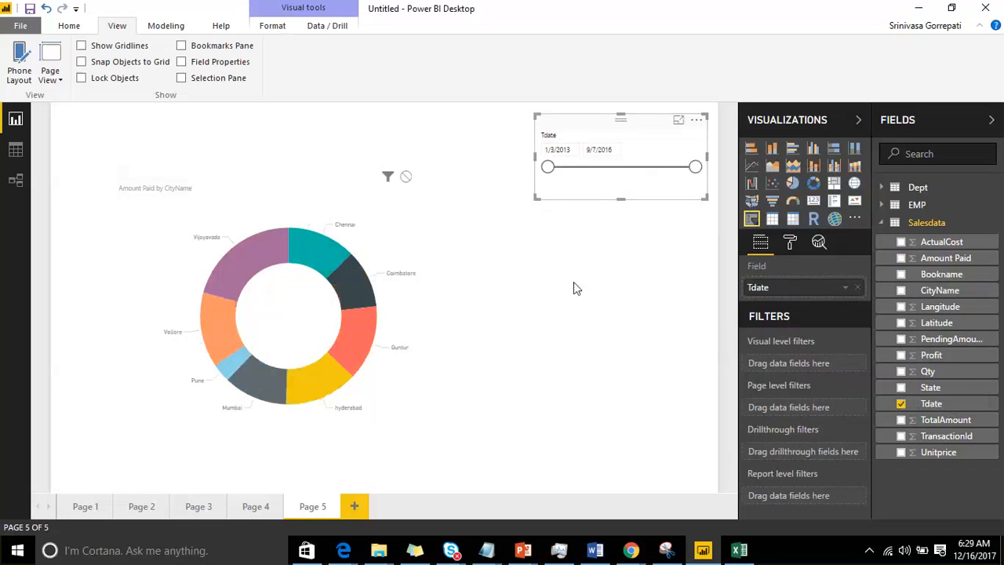
Step: Set the start date of the Tdate range to 1/1/2015 using the calendar
left_click(571, 150)
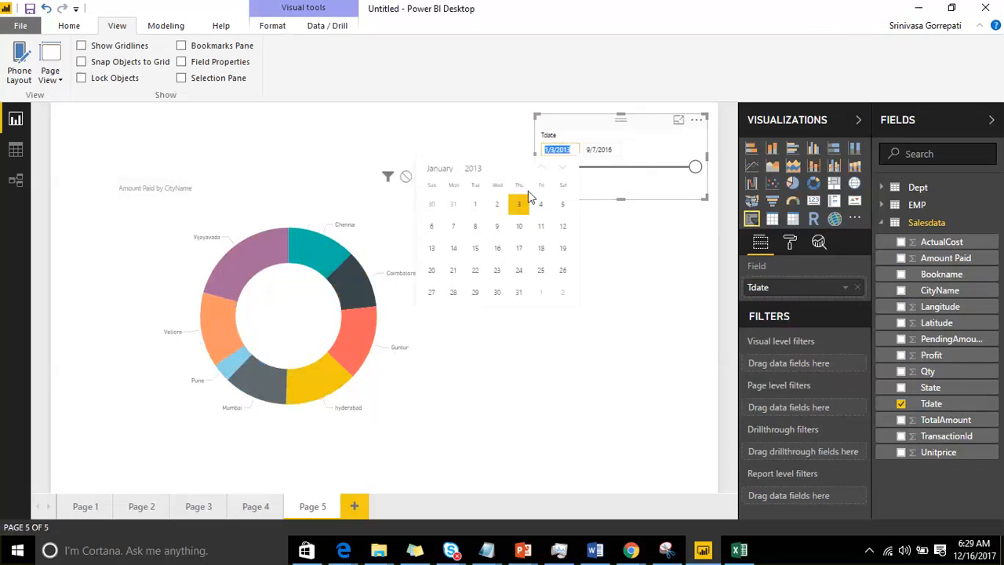
left_click(560, 169)
left_click(561, 169)
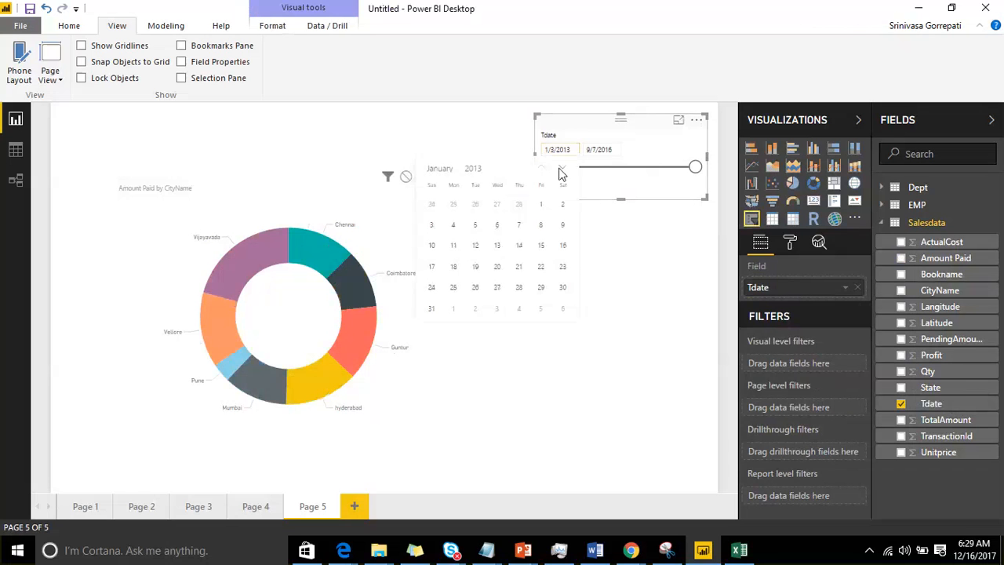
left_click(560, 168)
left_click(560, 169)
left_click(560, 169)
left_click(560, 169)
left_click(560, 168)
left_click(561, 169)
left_click(561, 171)
left_click(561, 171)
left_click(561, 171)
left_click(561, 171)
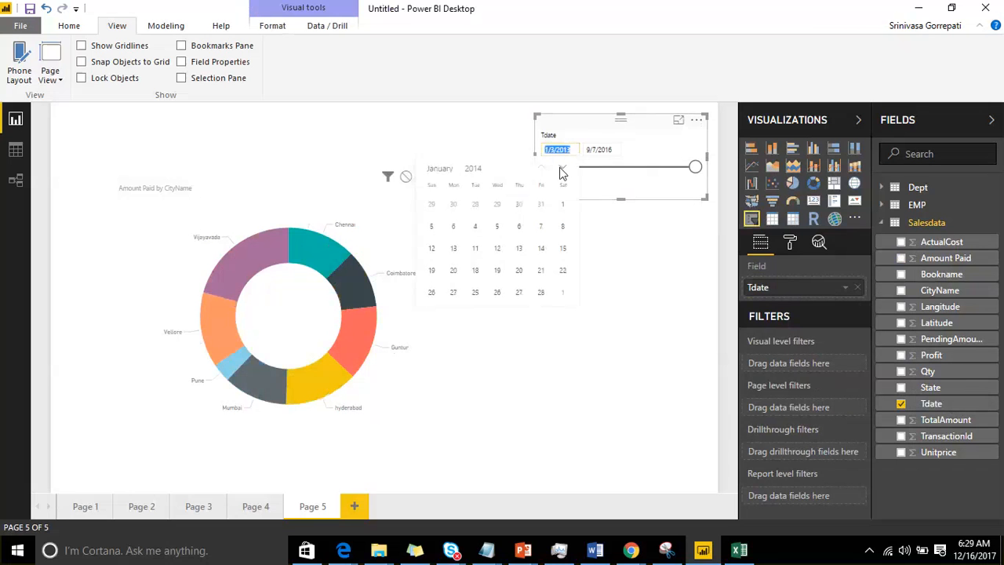
left_click(561, 171)
left_click(561, 171)
left_click(561, 171)
left_click(561, 171)
left_click(561, 171)
left_click(560, 171)
left_click(560, 171)
left_click(561, 171)
left_click(561, 171)
left_click(561, 171)
left_click(561, 171)
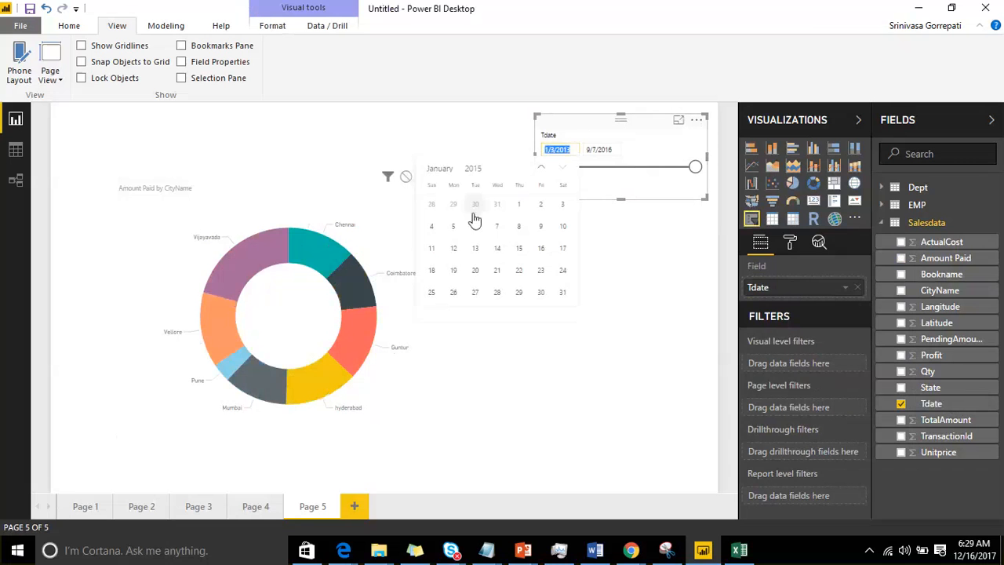
left_click(519, 206)
Step: Set the end date of the Tdate range to 3/16/2016 using the calendar
left_click(594, 149)
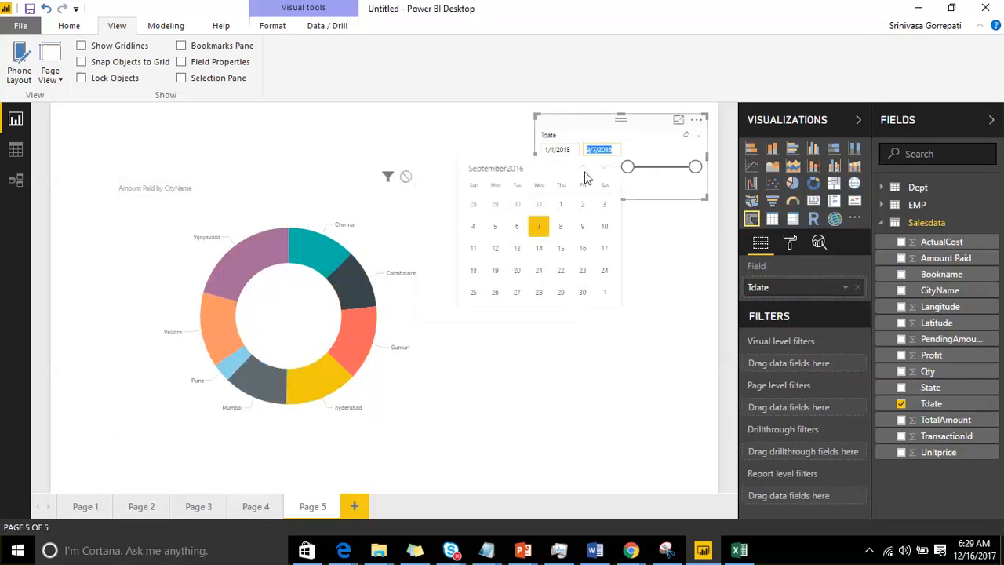
left_click(582, 167)
left_click(583, 167)
left_click(582, 167)
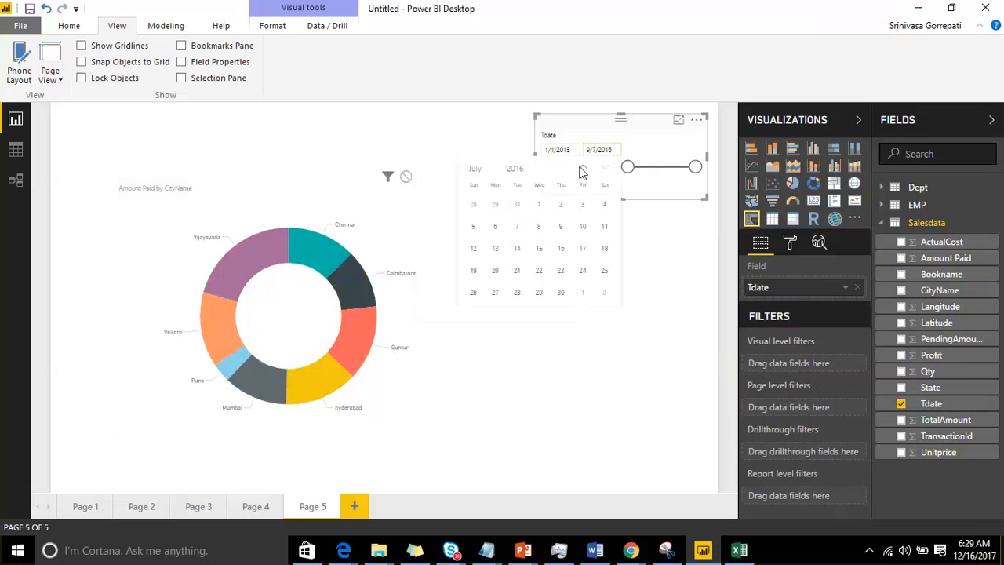
left_click(582, 167)
left_click(582, 167)
left_click(582, 167)
left_click(541, 247)
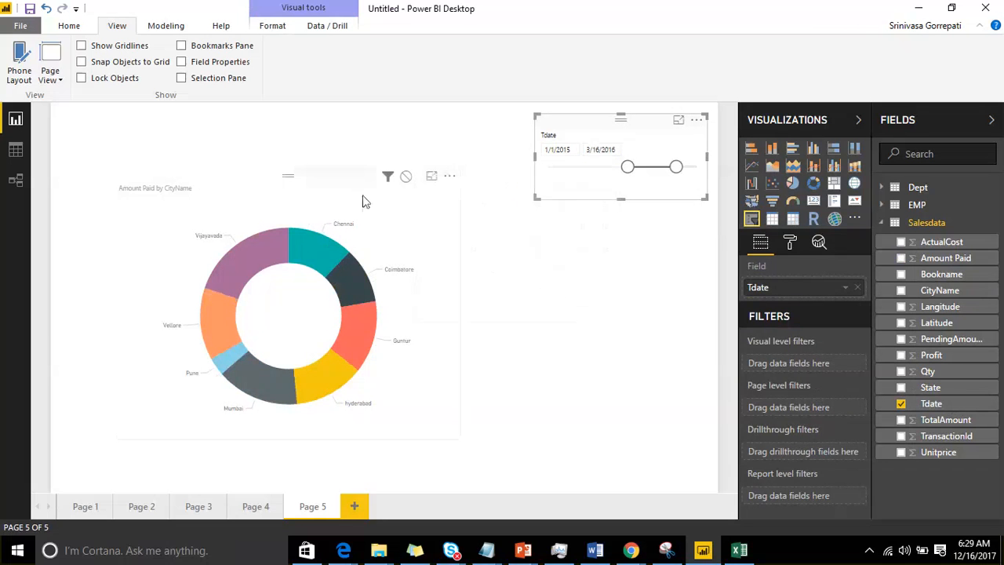
left_click(575, 149)
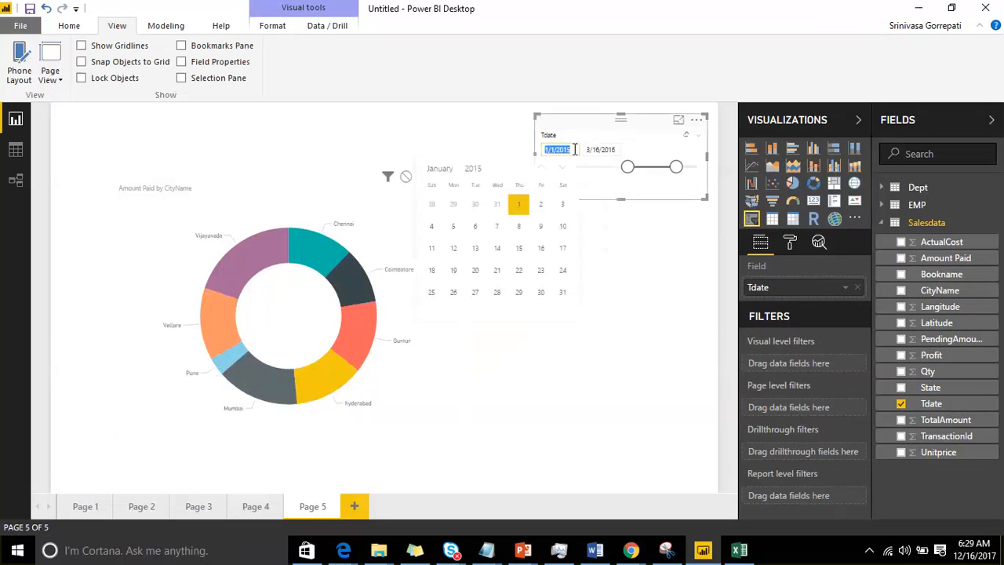
Step: Filter the donut chart by Tdate with the slicer set to Before, followed by After
left_click(688, 137)
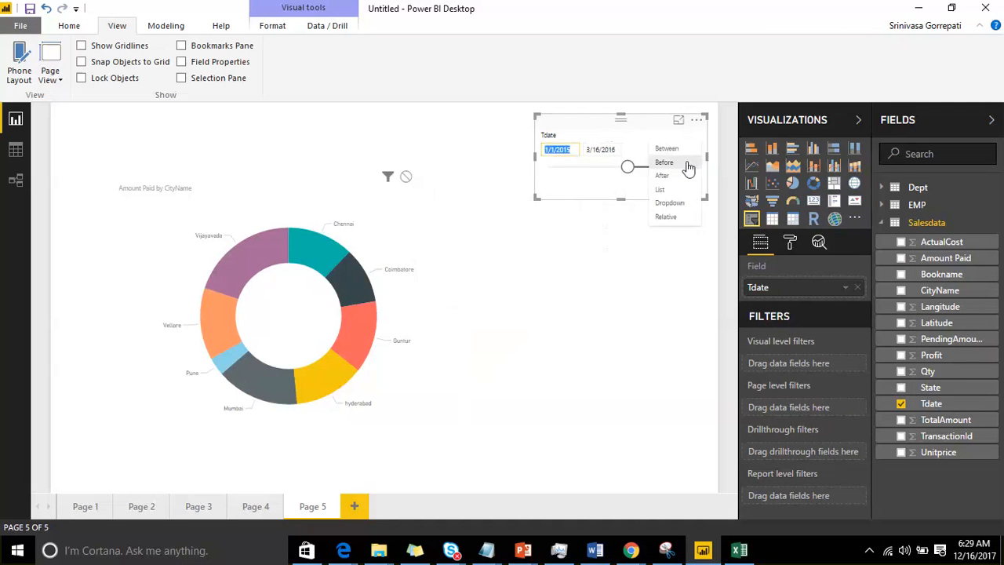
left_click(687, 165)
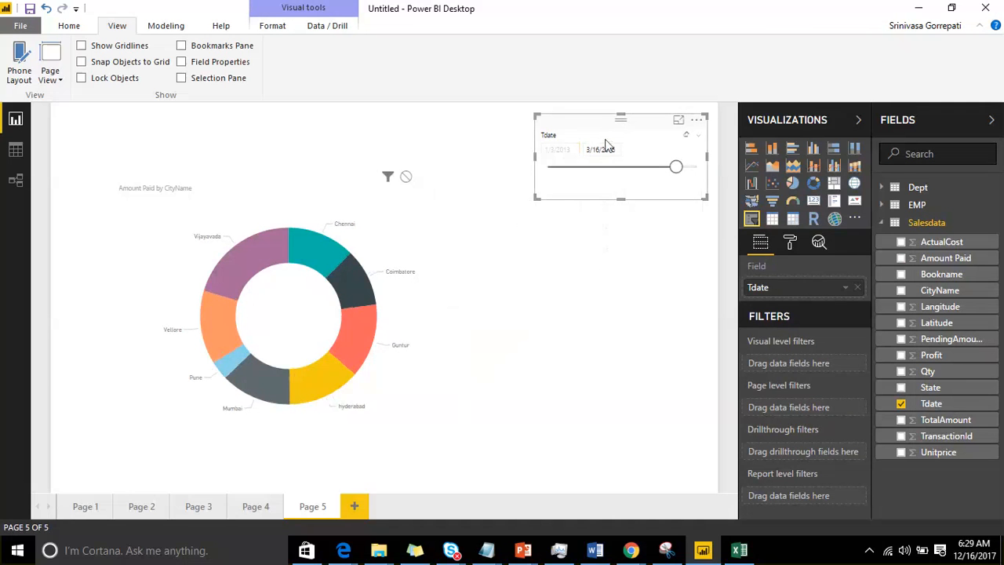
left_click(697, 137)
left_click(680, 177)
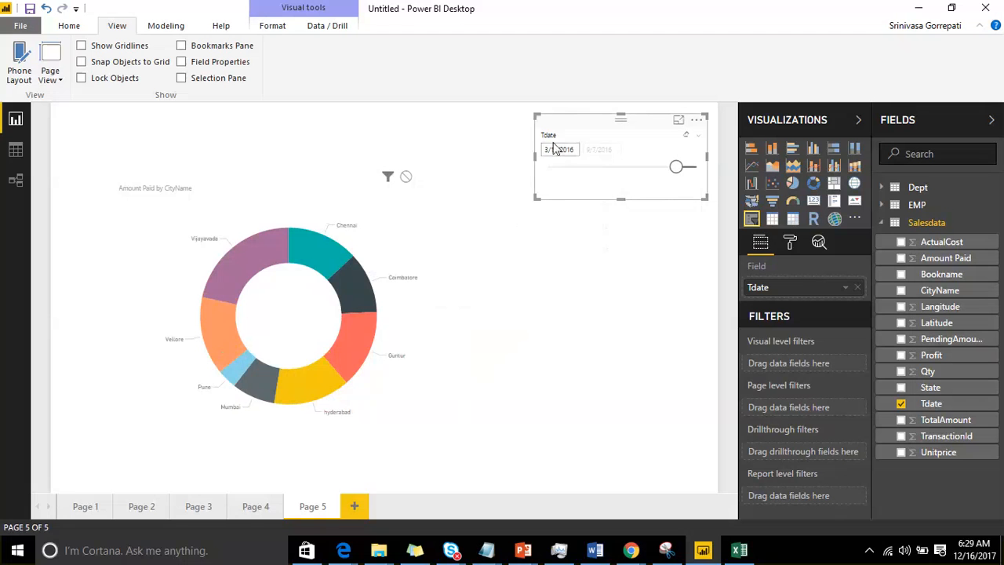
Step: Change the Tdate slicer to a list and make it about twice as tall to look through its dates
left_click(698, 137)
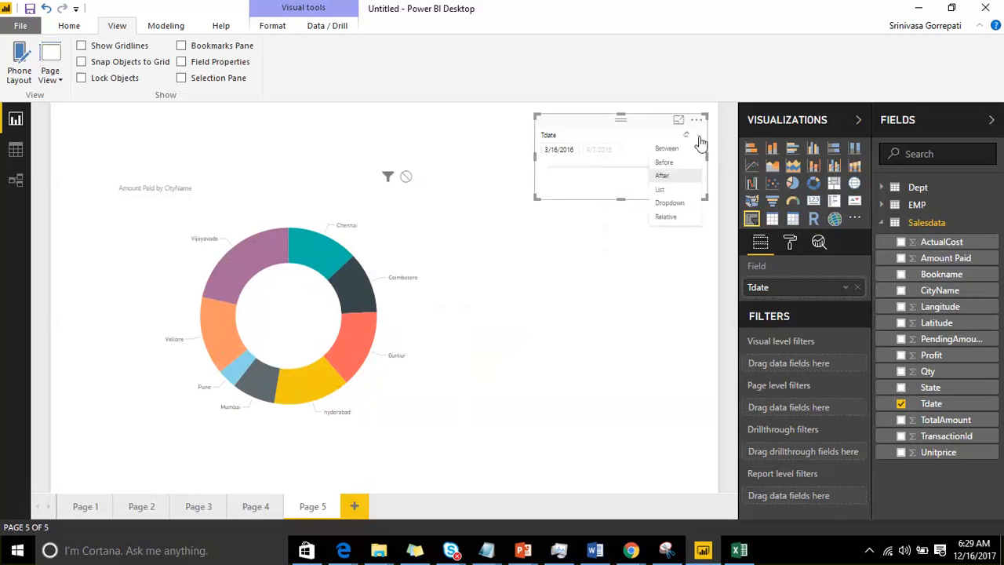
left_click(689, 190)
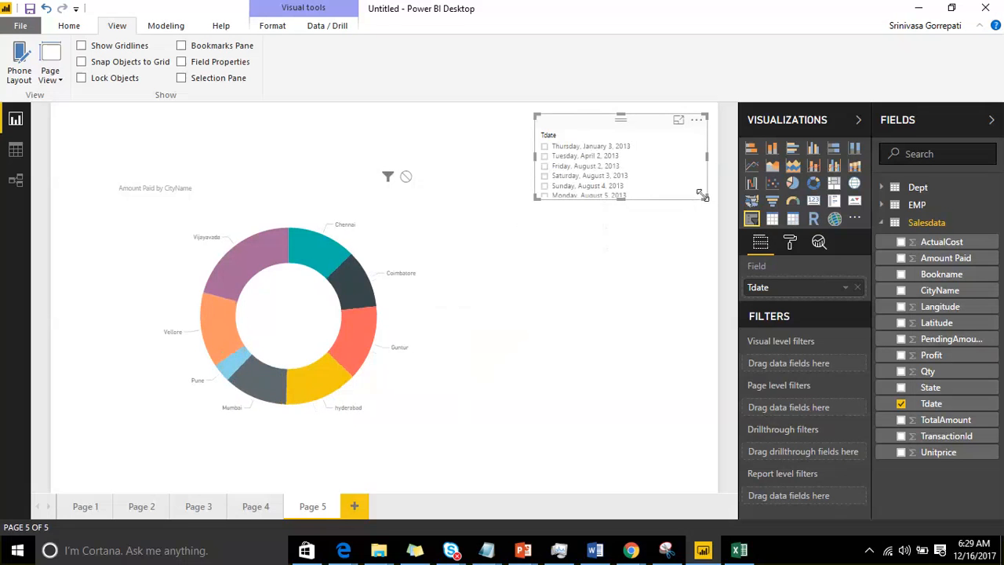
left_click_drag(703, 196, 700, 370)
scroll(606, 235, "down", 10)
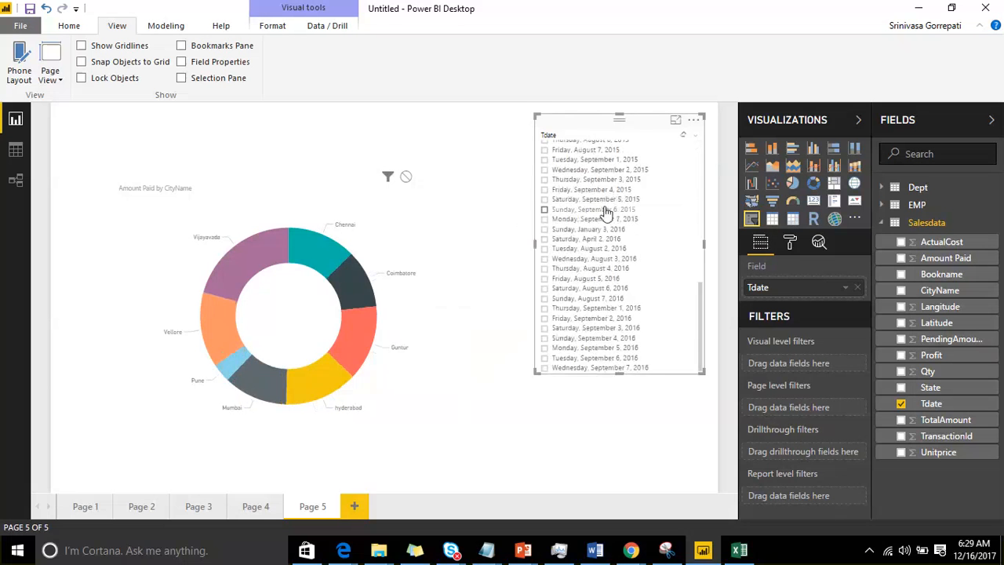
scroll(612, 224, "up", 10)
Step: Change the Tdate slicer to a dropdown and expand it to look through its dates
left_click(696, 138)
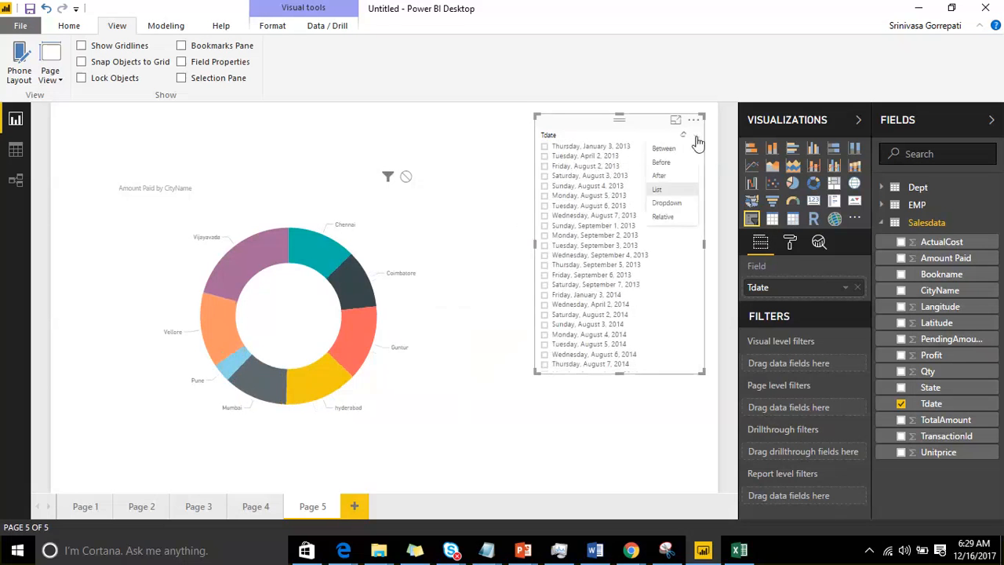
left_click(688, 202)
left_click(685, 153)
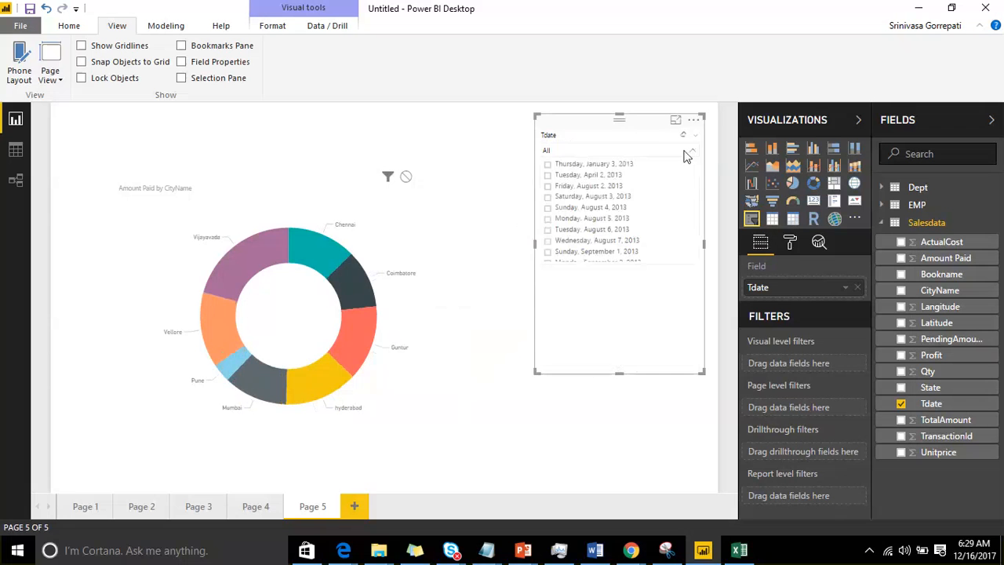
scroll(645, 184, "down", 5)
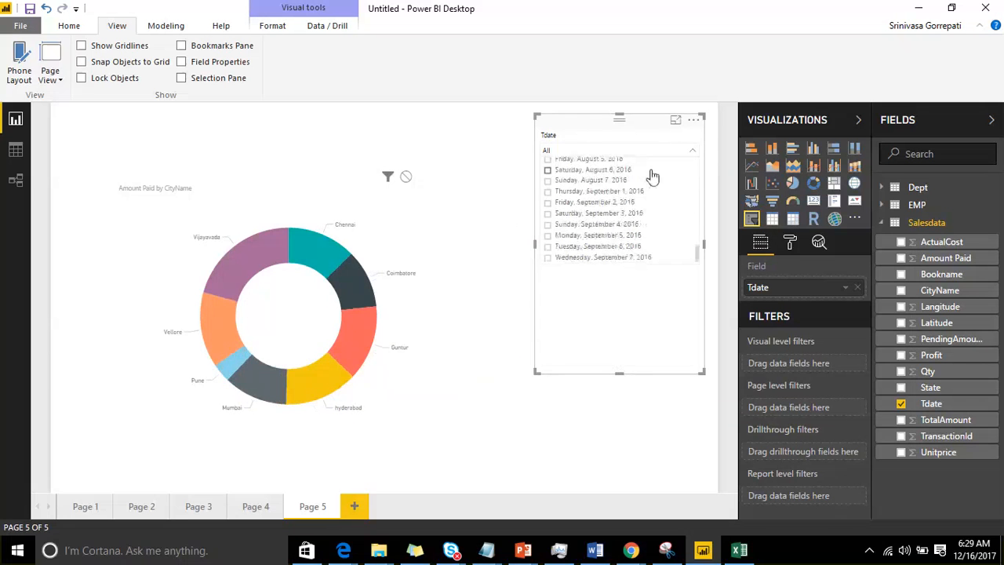
Step: Change the Tdate slicer to Relative and shrink it to about a third of its height
left_click(697, 136)
left_click(696, 138)
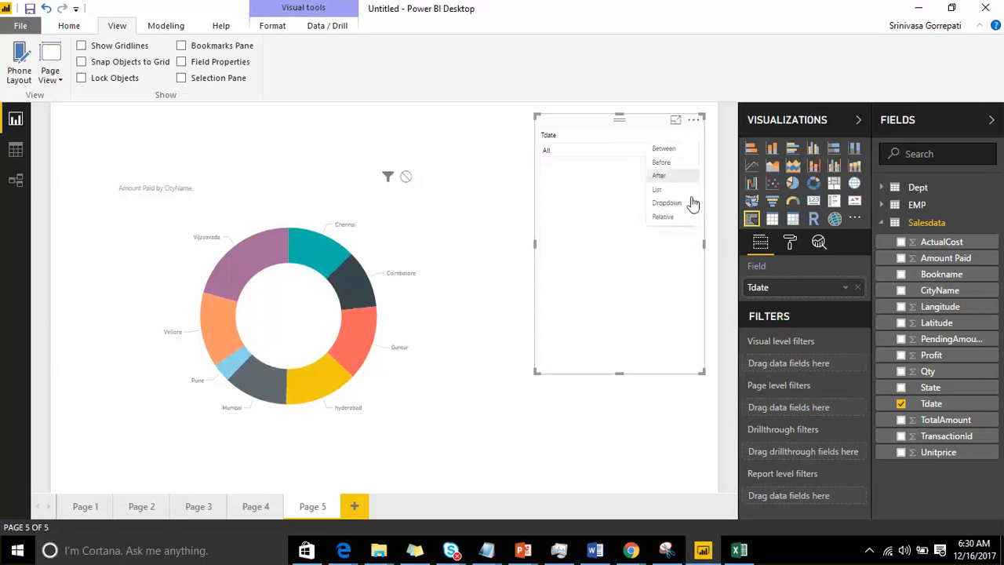
left_click(679, 216)
left_click_drag(703, 372, 708, 197)
left_click(700, 211)
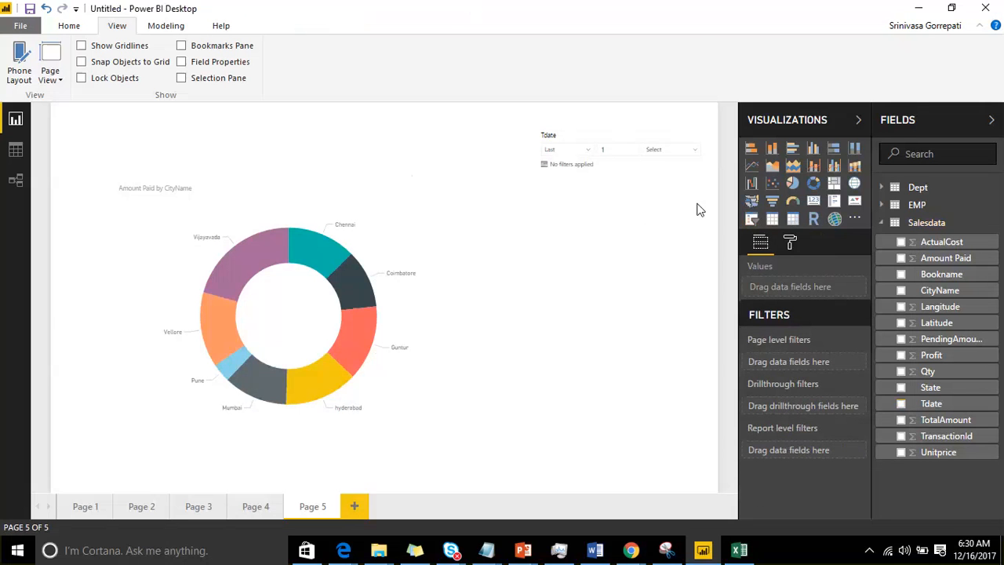
Step: Set the relative Tdate filter to the last 2 years
left_click(589, 156)
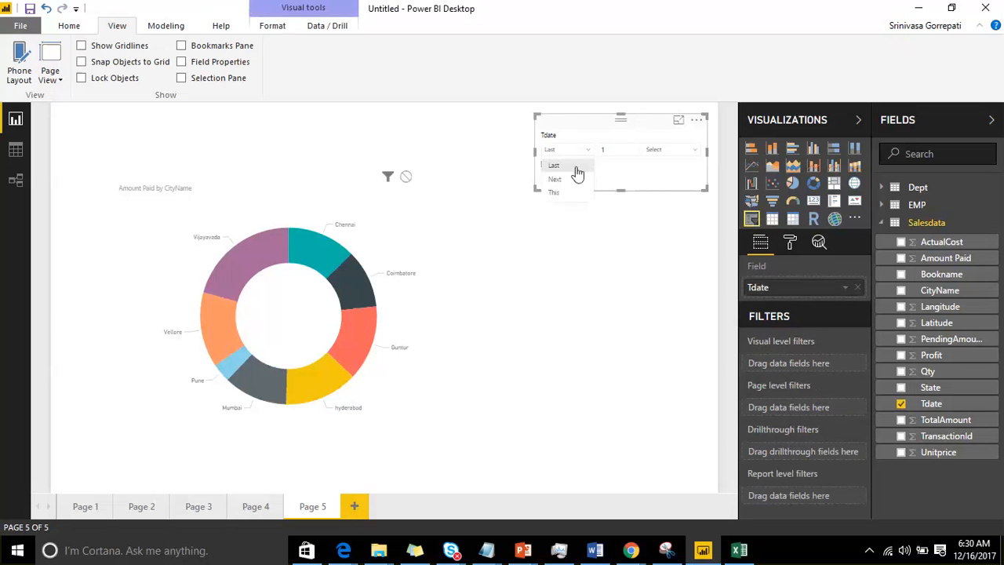
left_click(576, 166)
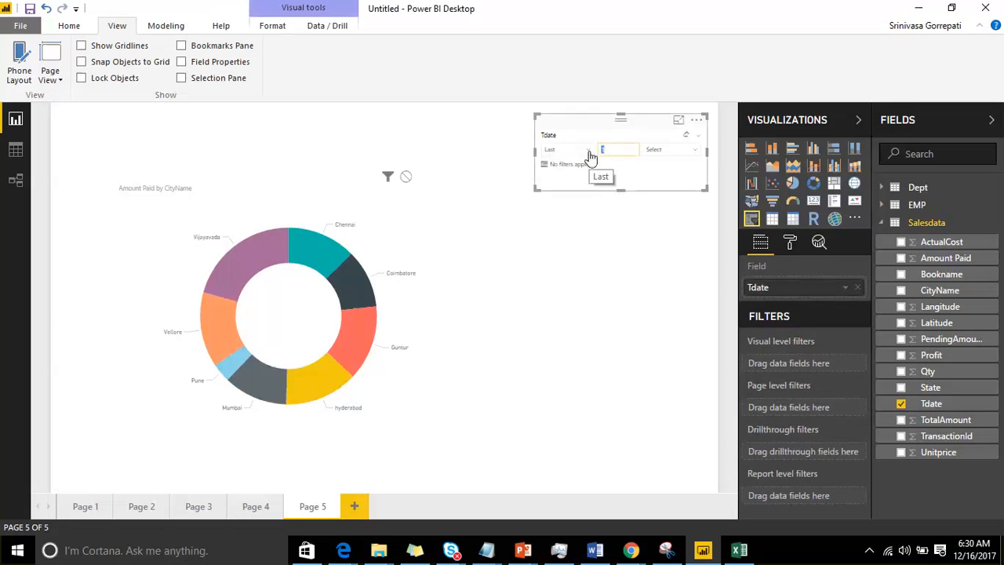
type("3")
left_click(696, 150)
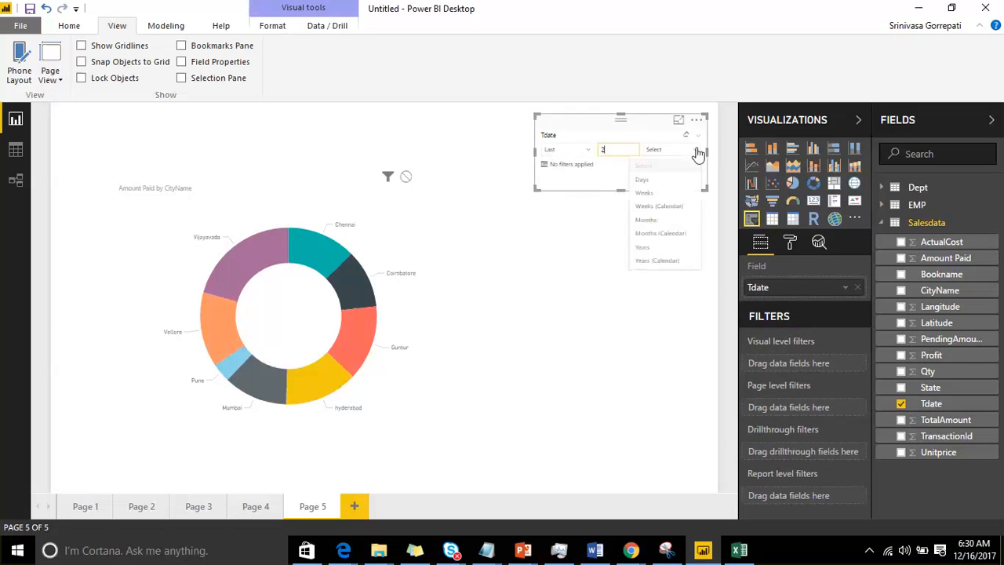
left_click(663, 248)
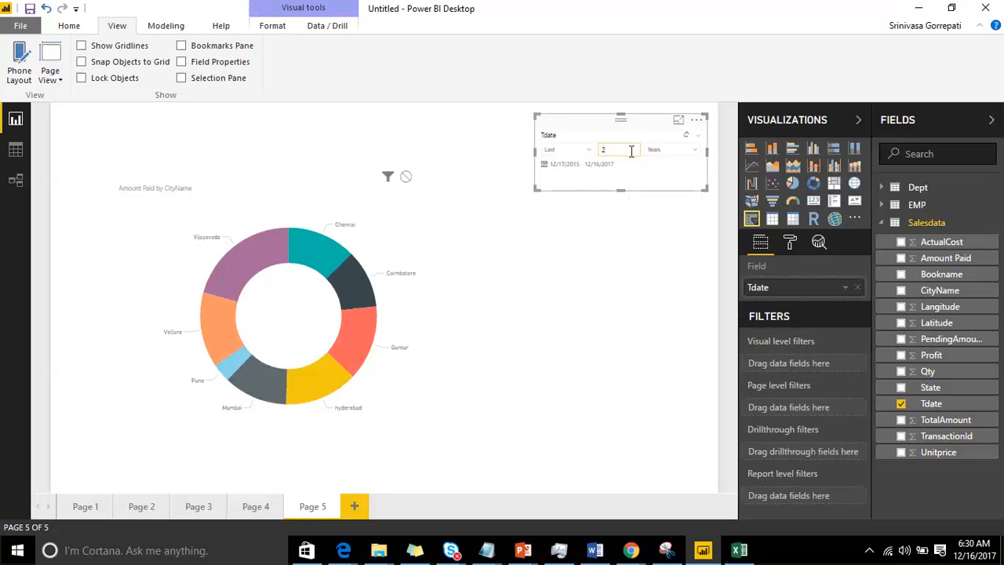
Step: Change the number of years in the relative Tdate filter to 3
left_click_drag(632, 150, 588, 153)
type("1")
key("BackSpace")
type("3")
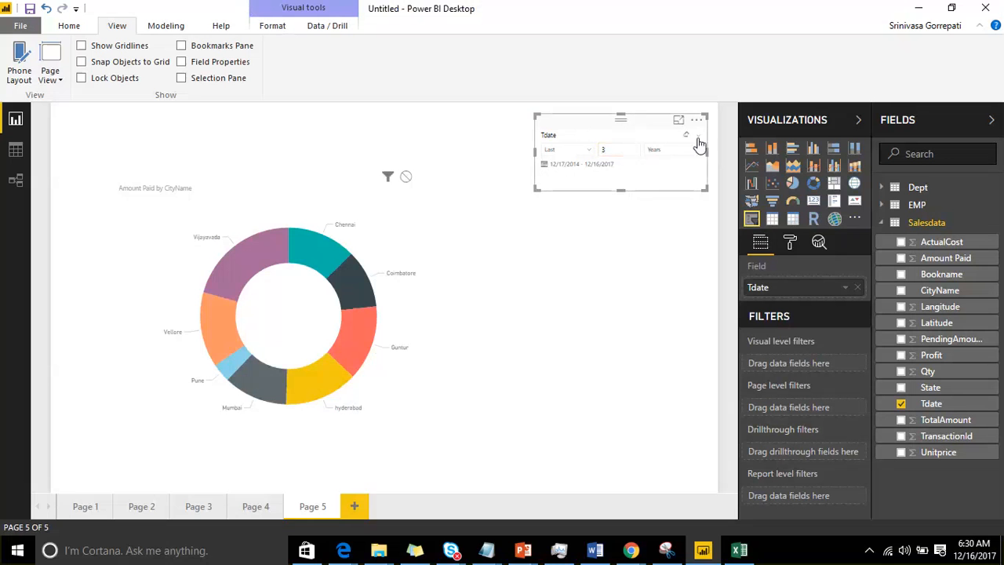
Step: Look over the Tdate slicer's available types and its formatting categories, shifting the slicer slightly on the page
left_click(697, 139)
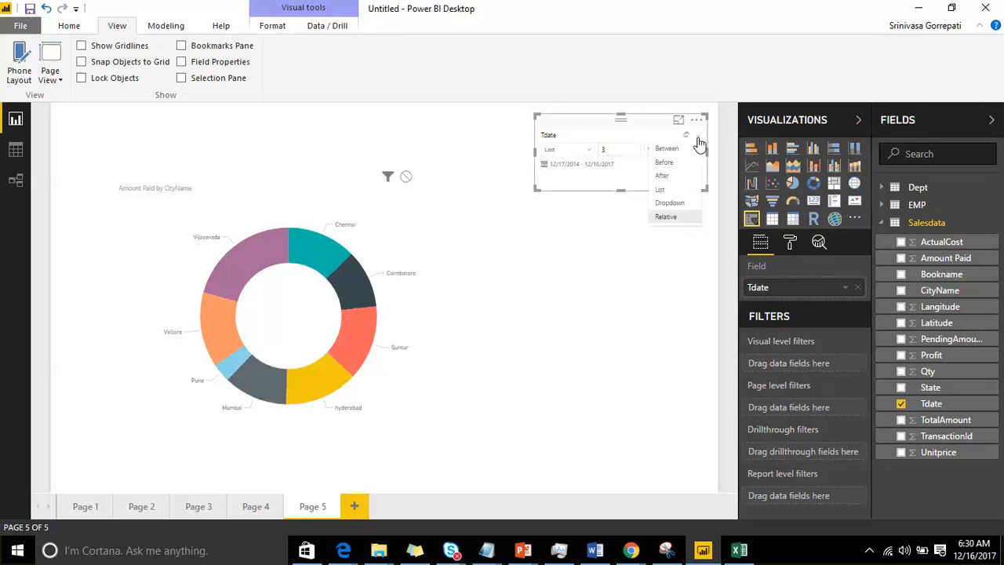
left_click(588, 119)
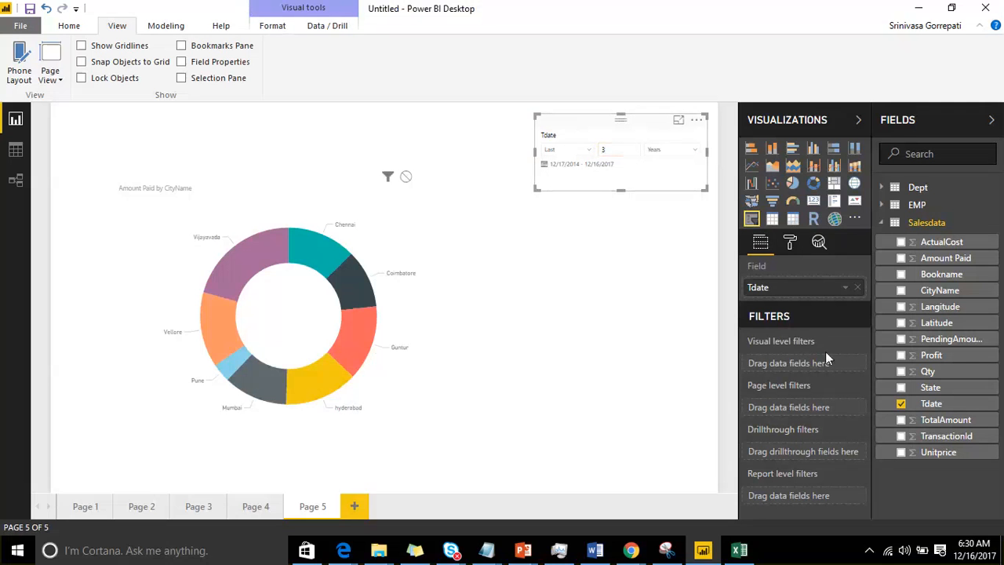
left_click(790, 244)
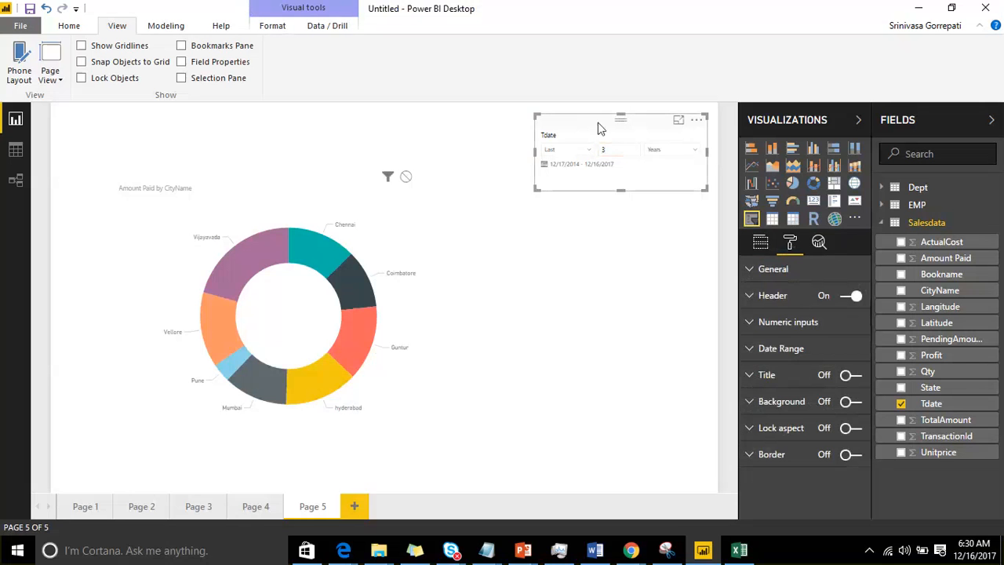
left_click_drag(602, 127, 578, 130)
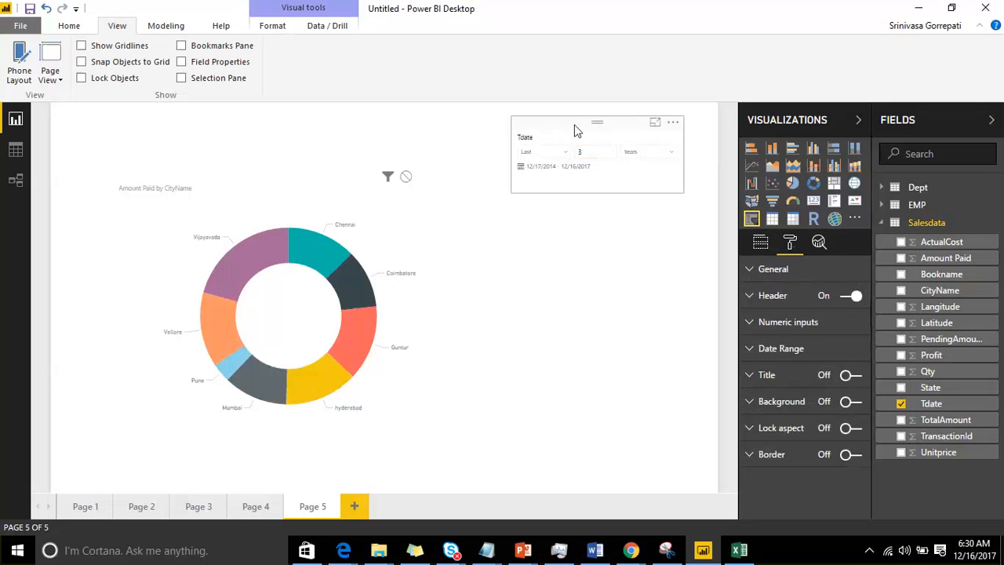
left_click(762, 245)
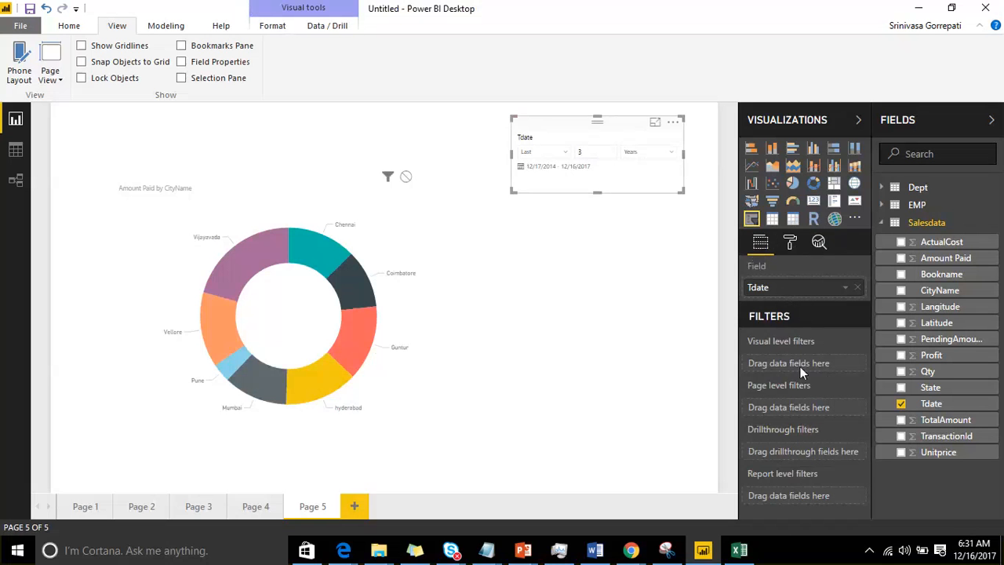
left_click(790, 244)
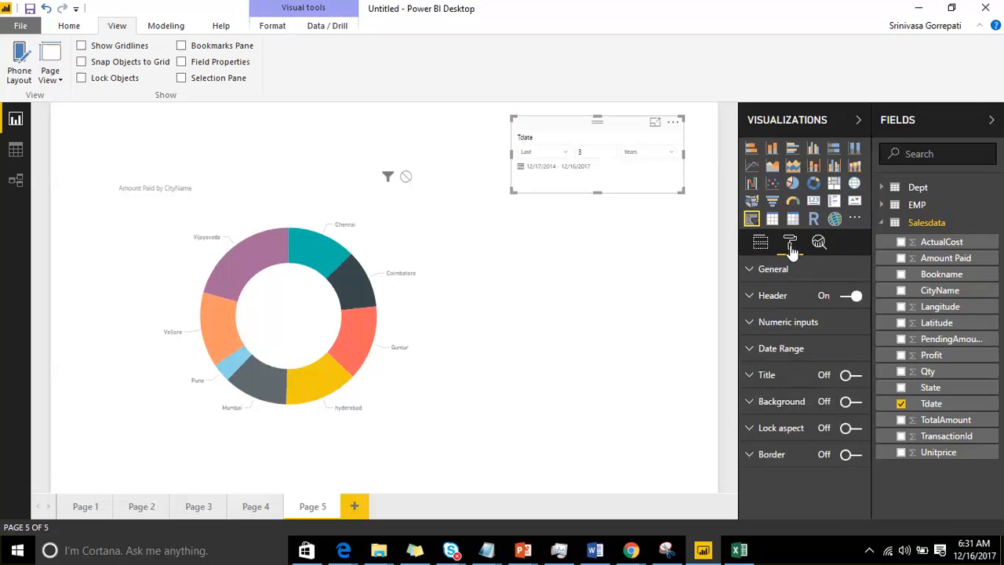
left_click_drag(565, 124, 582, 128)
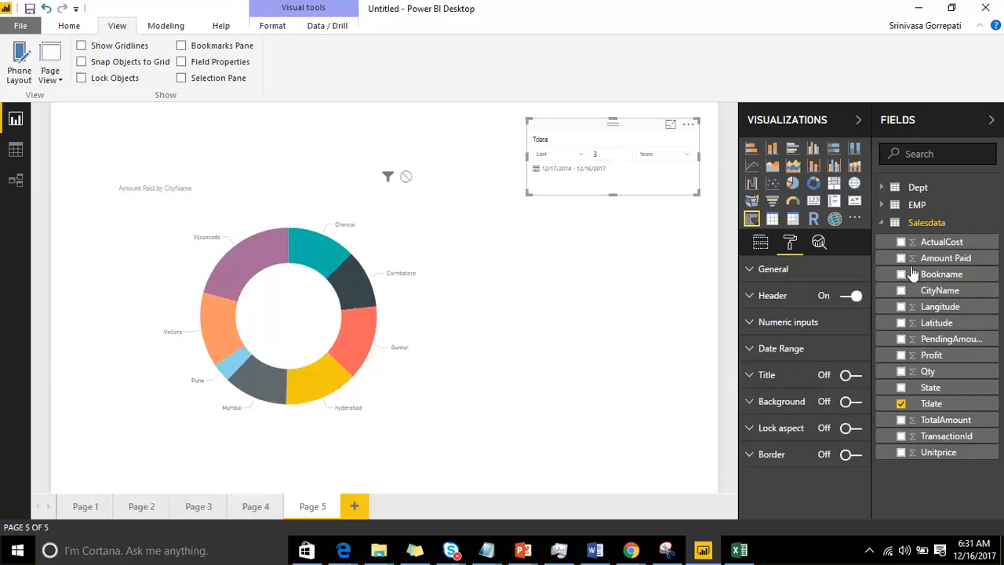
Step: Try replacing Tdate with Bookname in the existing slicer, and remove that slicer from the page
left_click(760, 244)
left_click_drag(934, 275, 785, 297)
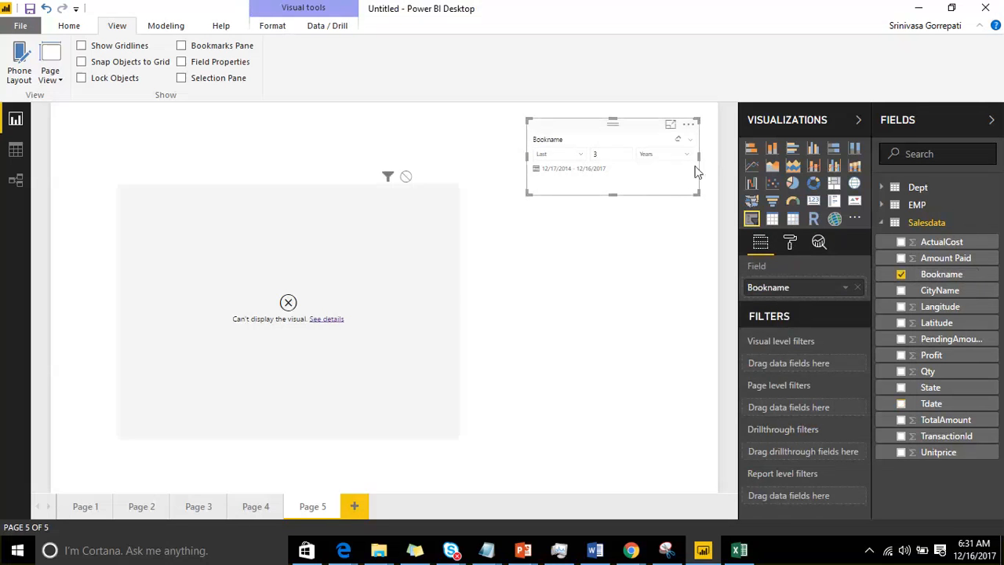
left_click(689, 126)
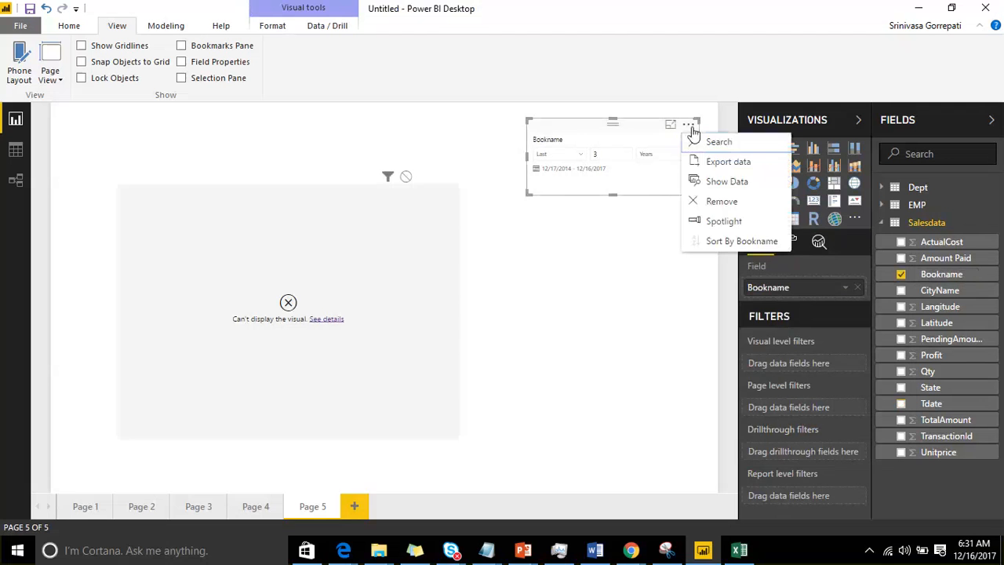
left_click(692, 199)
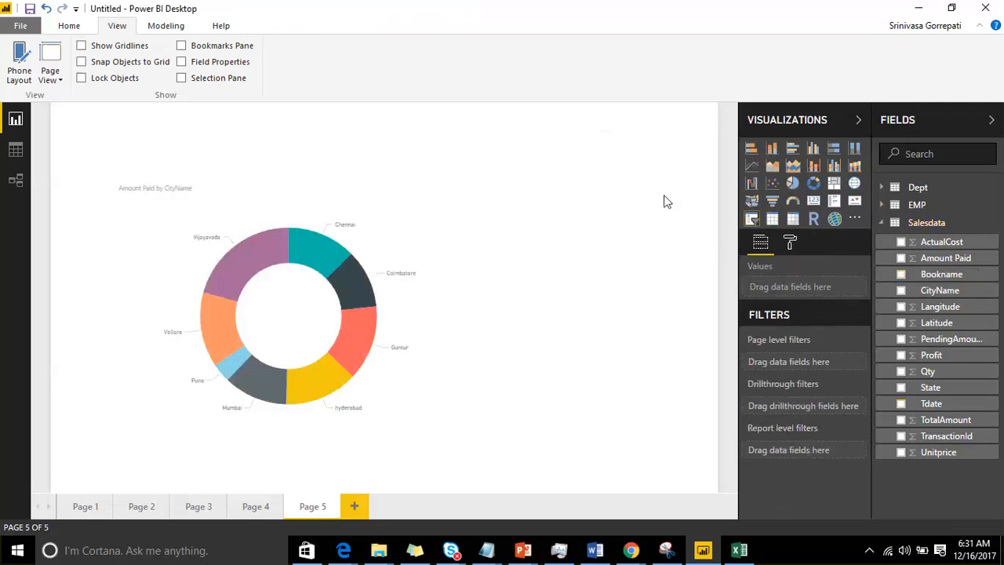
Step: Add a new slicer on the Bookname field and place it in the upper right corner of the report page
left_click(752, 219)
left_click(902, 274)
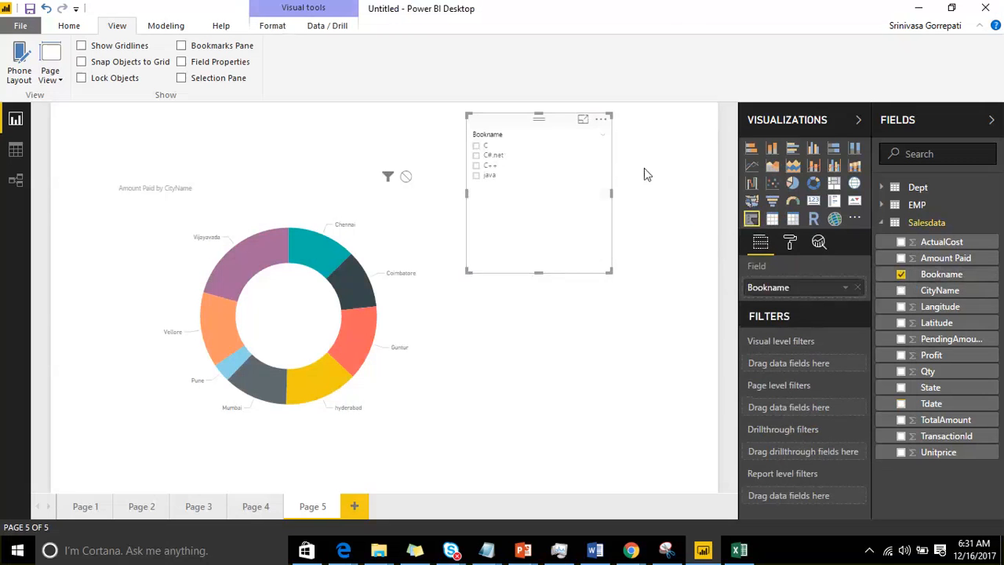
left_click_drag(547, 127, 637, 123)
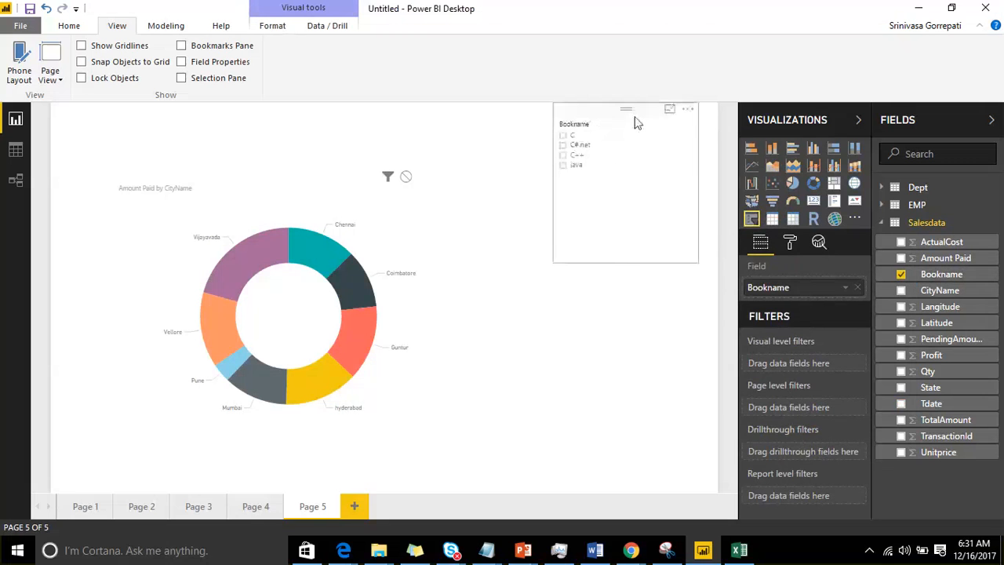
Step: Expand the Bookname slicer's General formatting options and widen the Visualizations pane
left_click(790, 242)
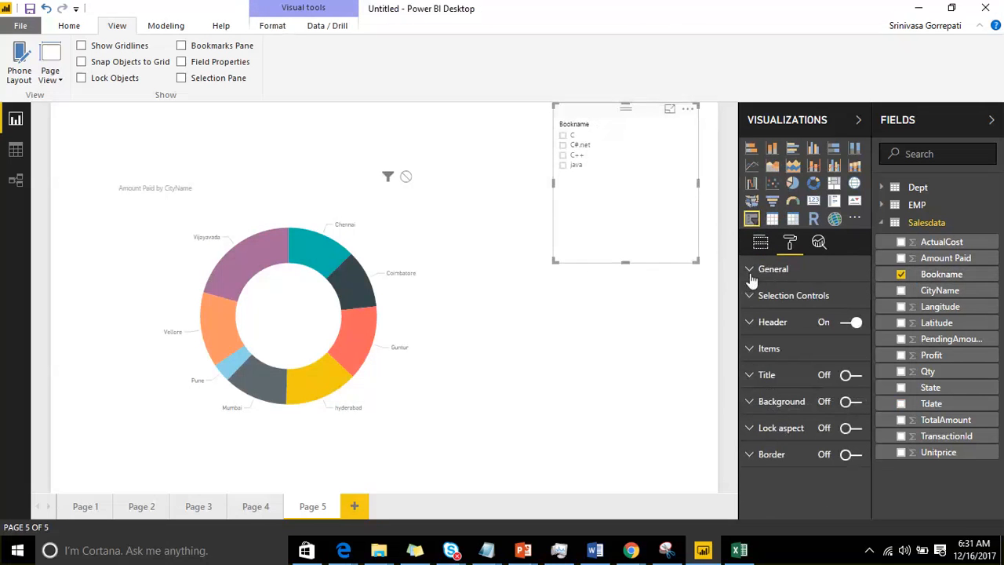
left_click(751, 274)
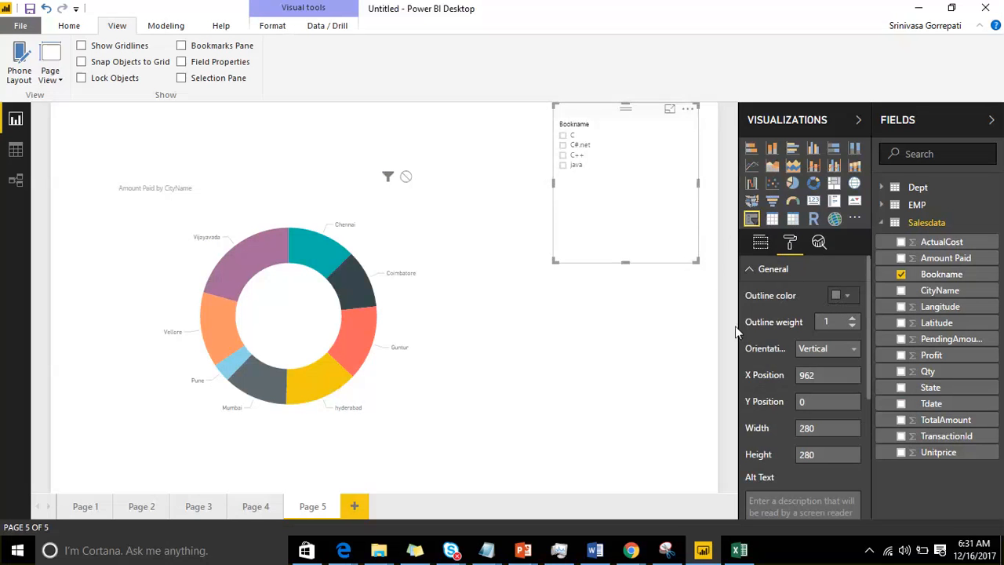
left_click_drag(737, 311, 707, 302)
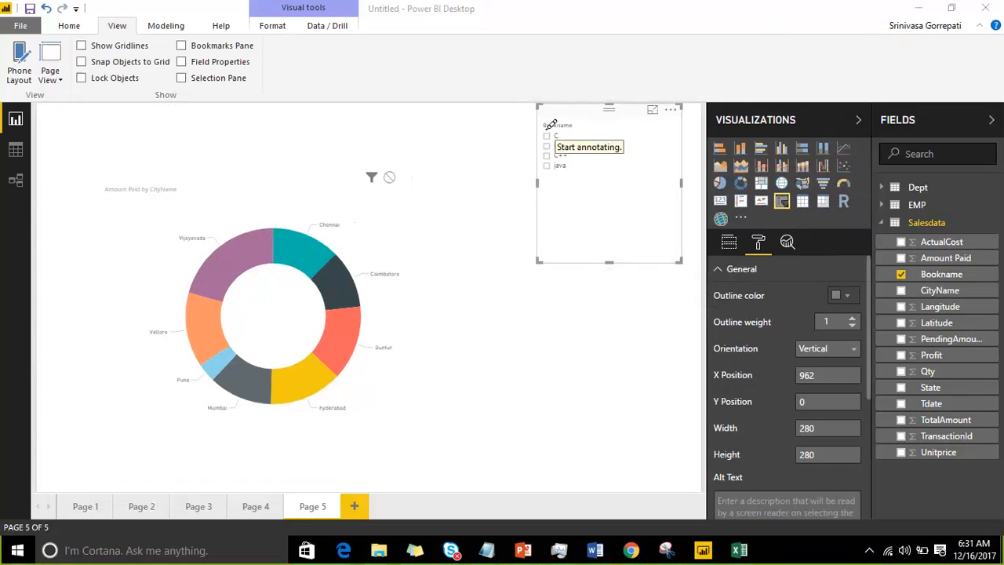
mouse_move(551, 126)
left_mouse_down()
mouse_move(626, 123)
mouse_move(573, 116)
mouse_move(622, 143)
mouse_move(620, 117)
mouse_move(591, 111)
mouse_move(620, 147)
left_mouse_up()
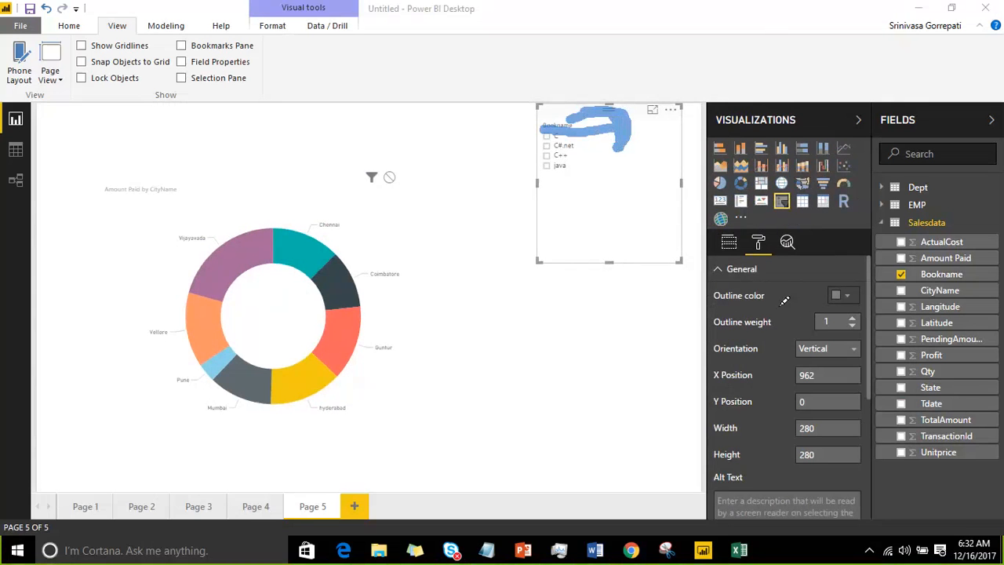
left_click_drag(754, 280, 770, 318)
left_click(771, 25)
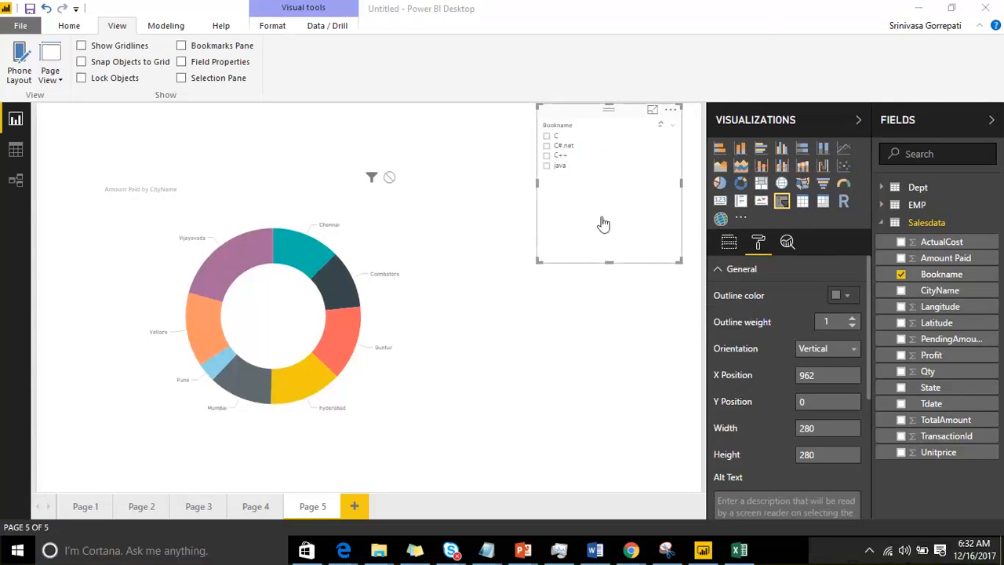
Step: Set the Bookname slicer's orientation to Horizontal and resize it to about 794 wide by 149 high
left_click(824, 355)
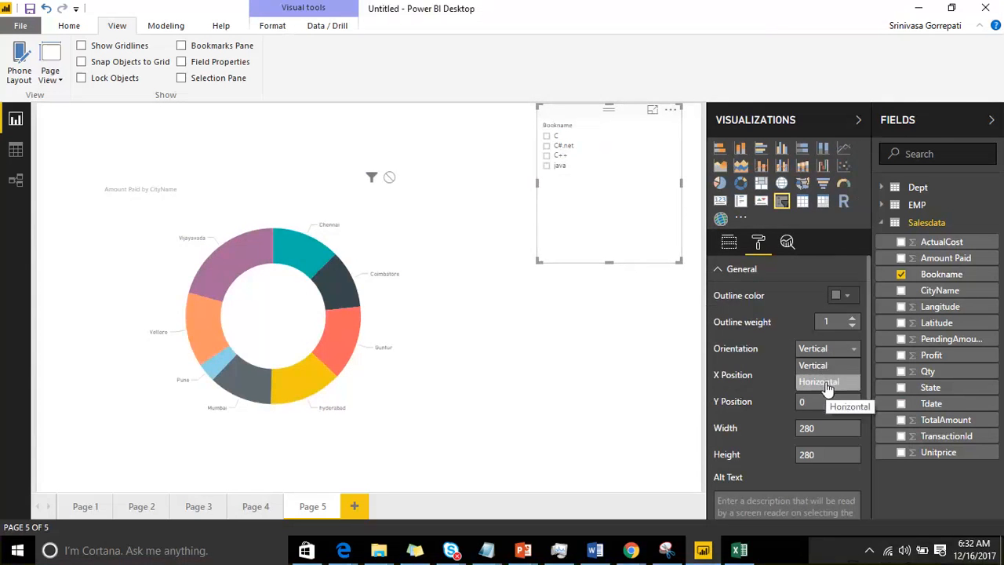
left_click(826, 384)
left_click_drag(540, 193, 268, 167)
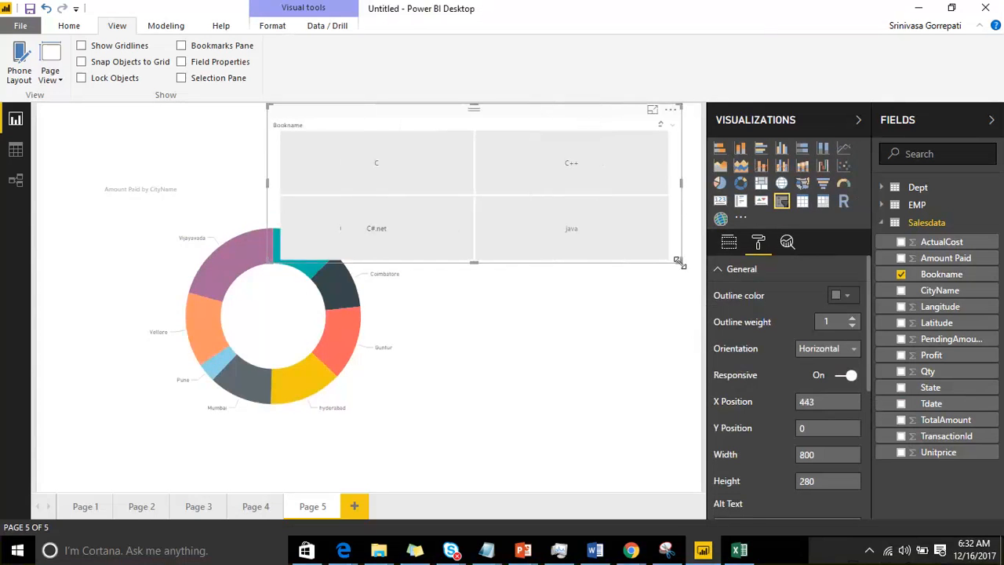
left_click_drag(677, 260, 677, 193)
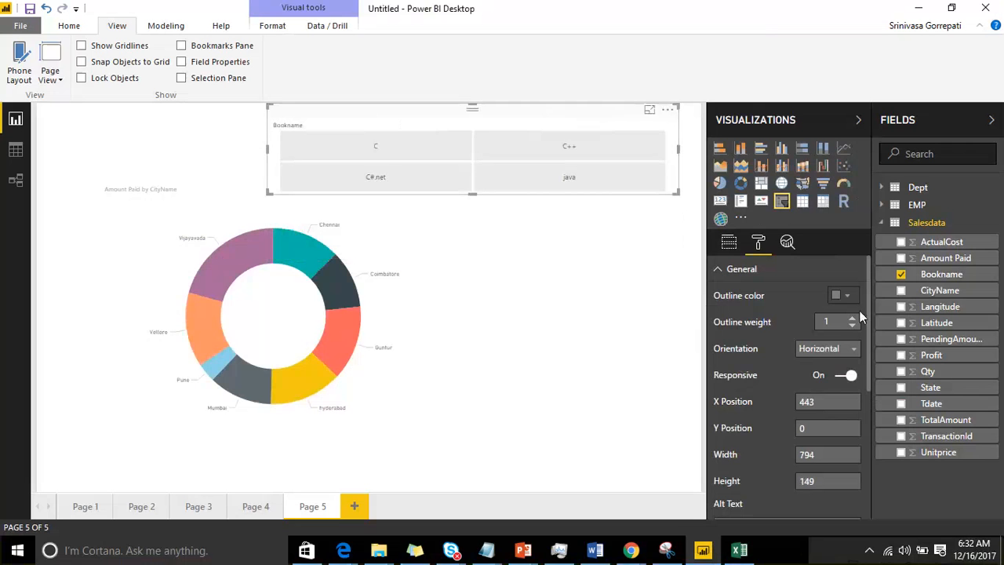
Step: Set the Bookname slicer's orientation to Vertical and shrink it to a small box near the page's upper right corner
left_click(844, 349)
left_click(814, 363)
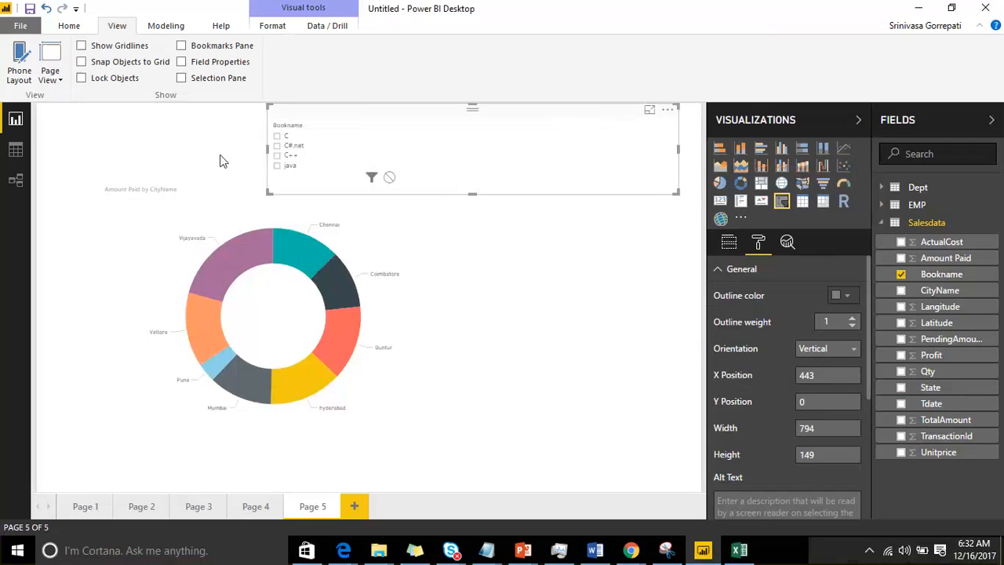
left_click_drag(265, 157, 533, 139)
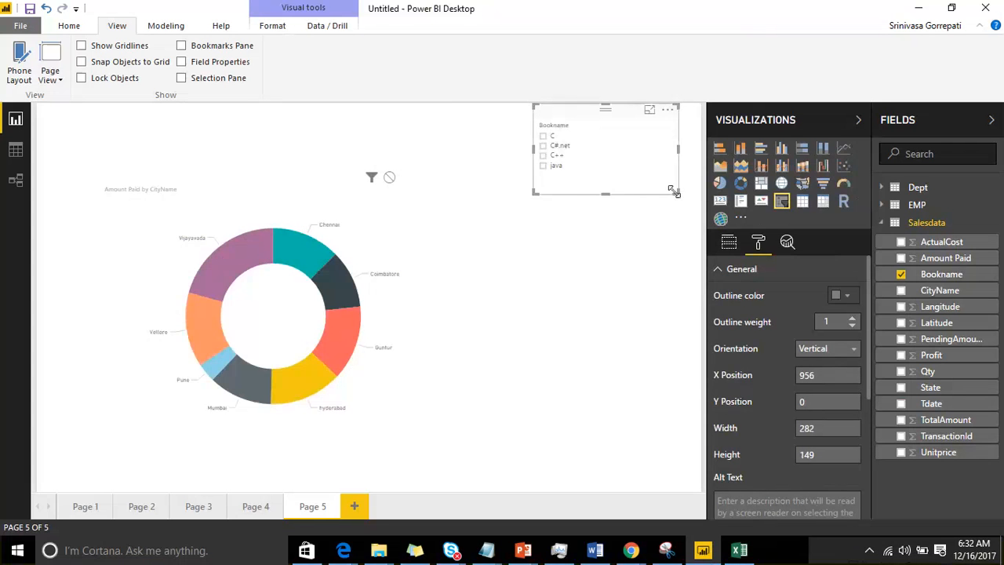
left_click_drag(679, 195, 605, 181)
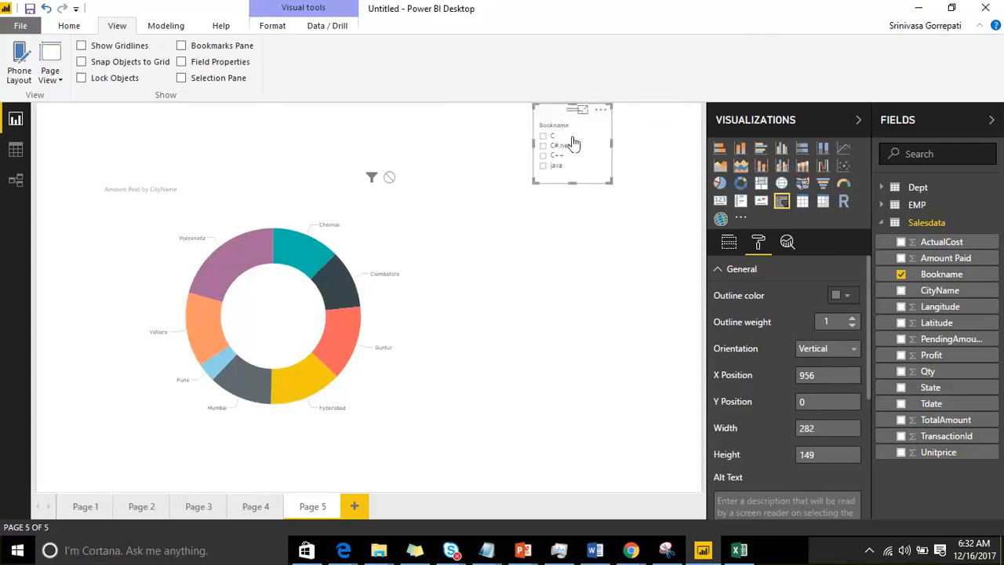
mouse_move(582, 109)
left_mouse_down()
mouse_move(623, 144)
mouse_move(87, 132)
mouse_move(523, 343)
mouse_move(532, 240)
mouse_move(495, 245)
mouse_move(592, 114)
left_mouse_up()
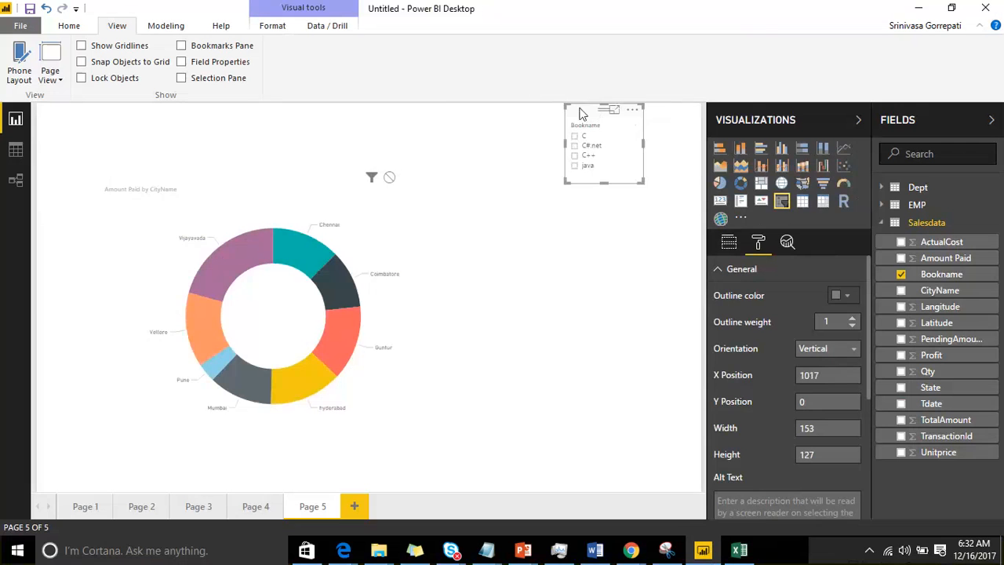
left_click_drag(643, 182, 658, 210)
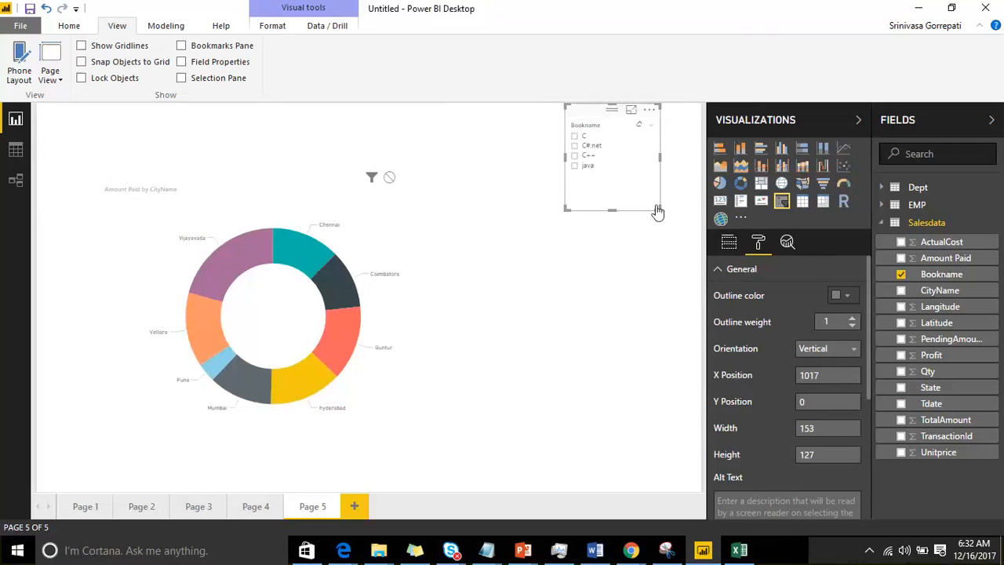
Step: Expand the slicer's Selection Controls, widen the pane, and filter the donut chart by one book name at a time, ending with java
scroll(771, 343, "down", 5)
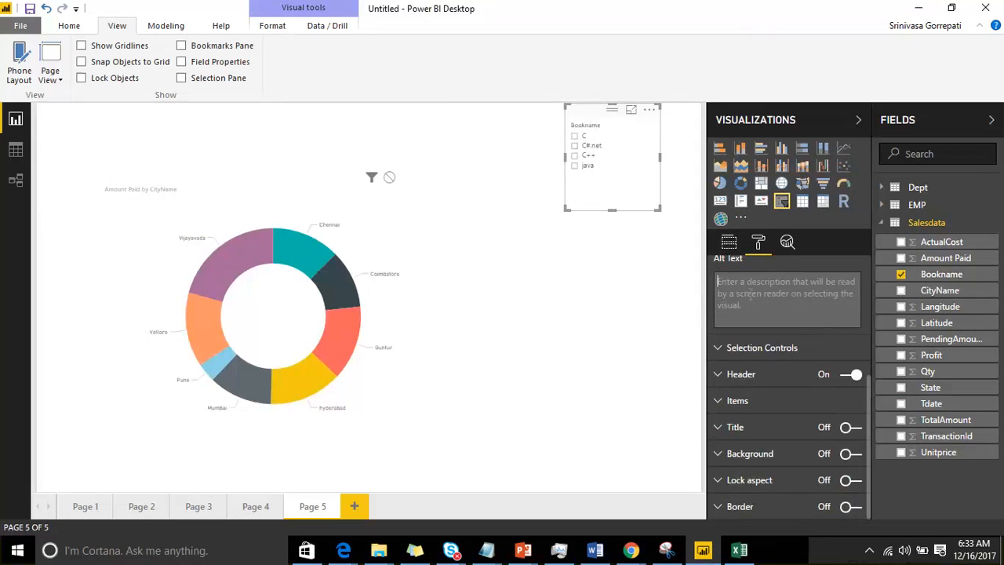
left_click(719, 348)
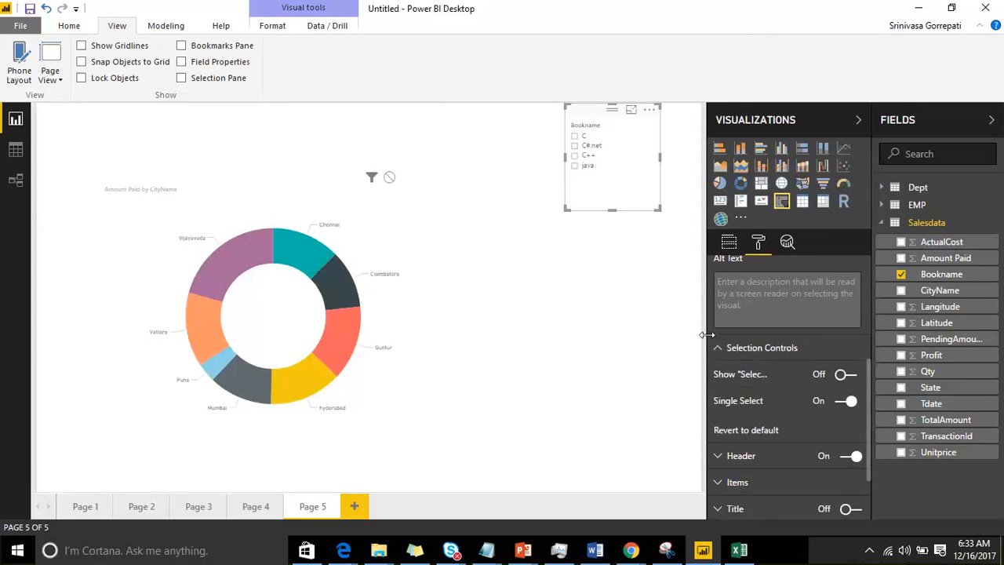
left_click_drag(706, 335, 650, 323)
left_click(538, 180)
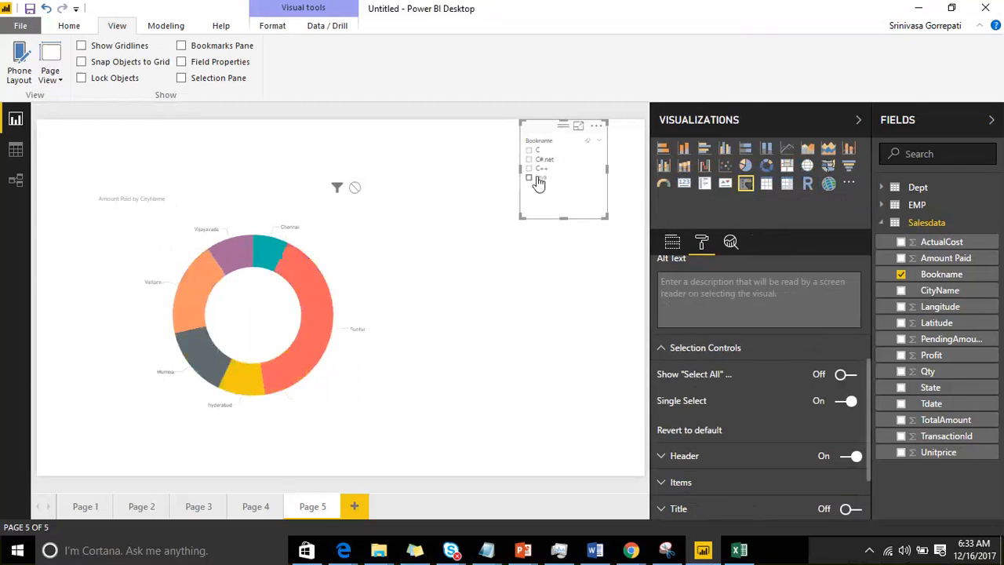
left_click(537, 171)
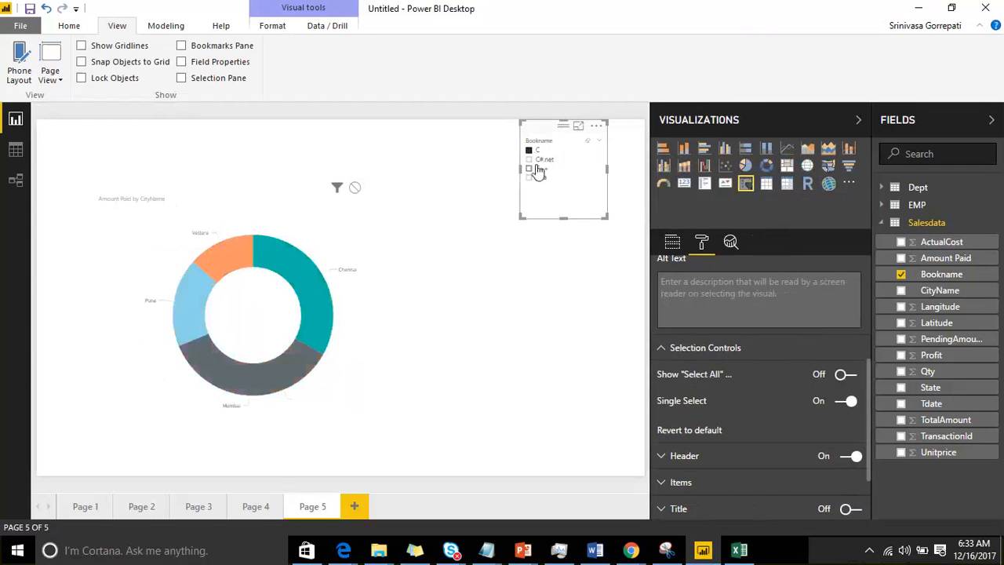
left_click(538, 179)
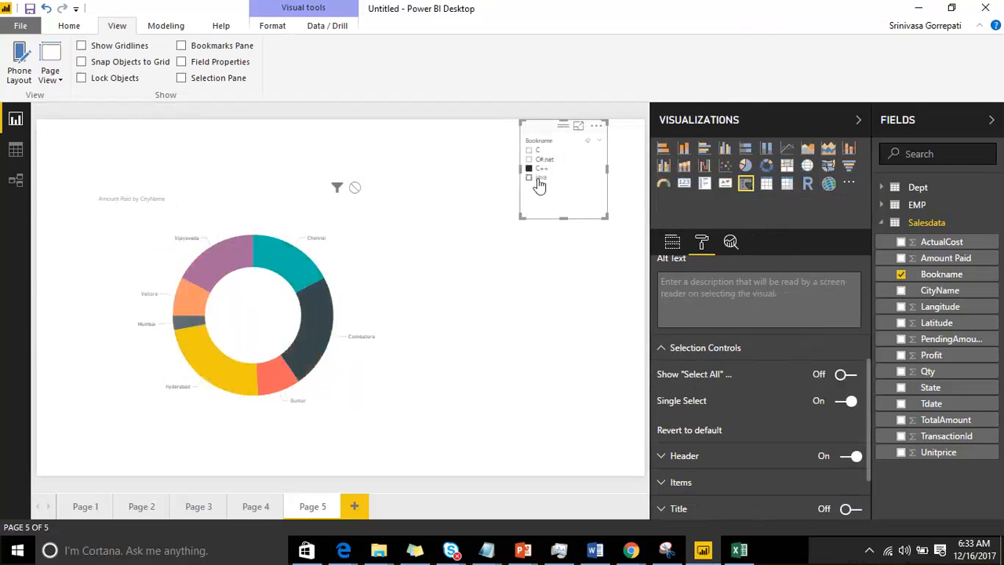
Step: Turn off Single Select for the Bookname slicer and add C++ and C#.net to the java selection
left_click(840, 404)
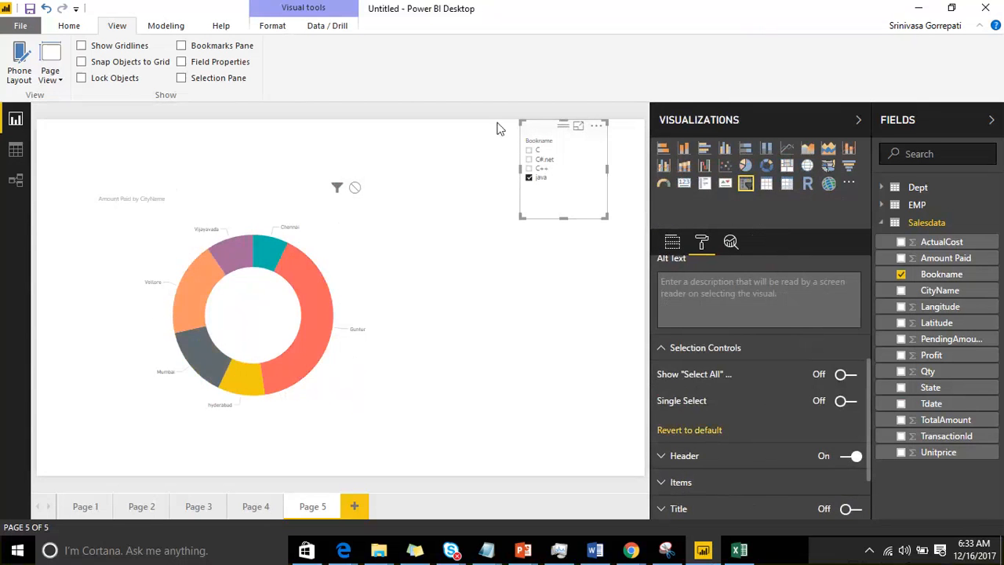
left_click(529, 169)
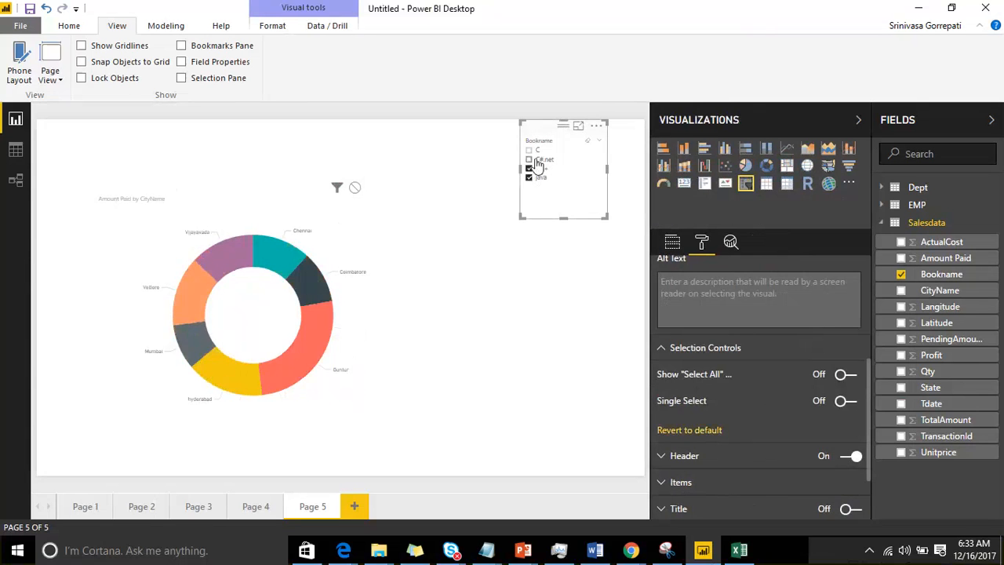
left_click(537, 161)
left_click(534, 151)
left_click(534, 151)
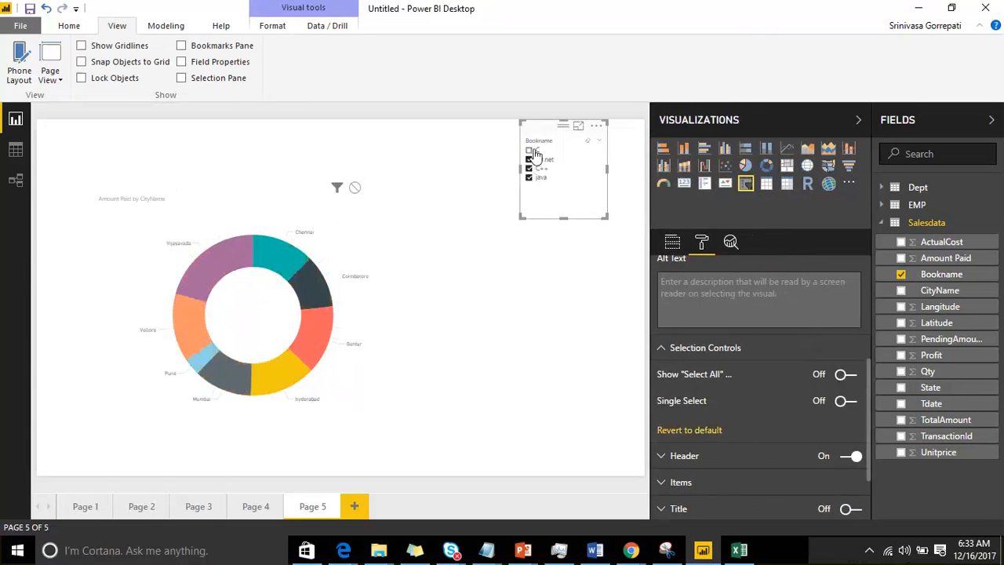
Step: Try different combinations of C++ and java in the Bookname slicer, and clear all selected book names
left_click(532, 170)
left_click(533, 179)
left_click(532, 170)
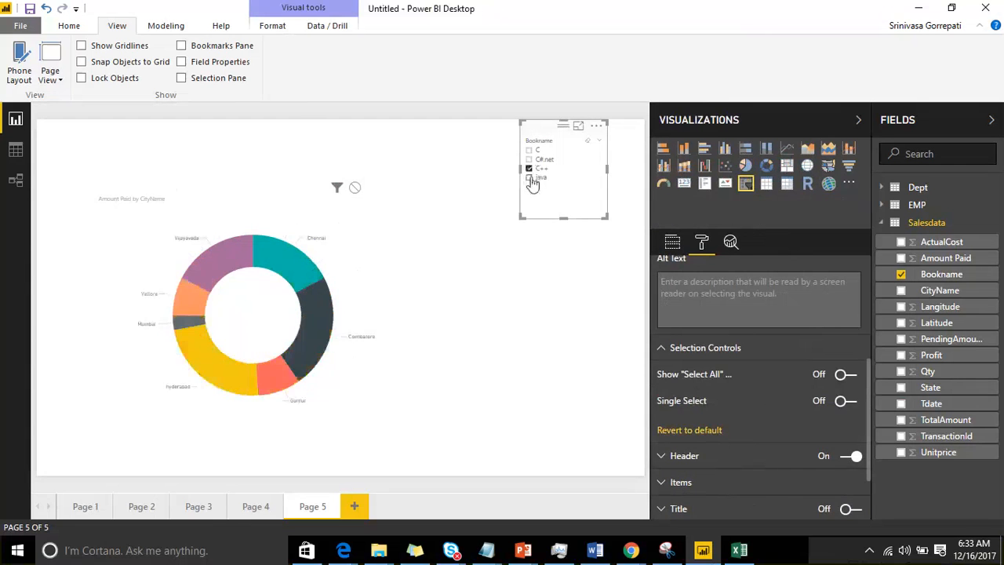
left_click(532, 179)
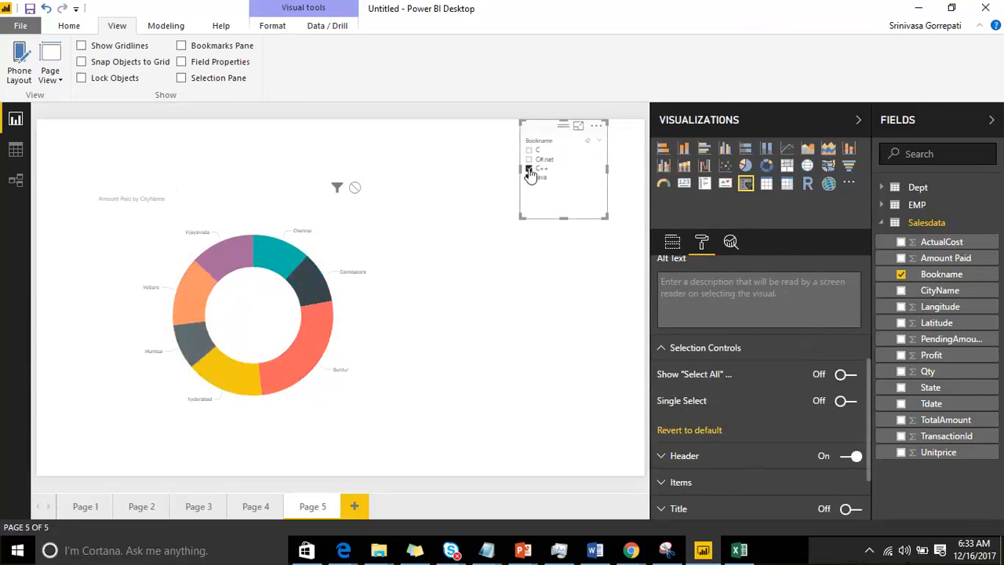
left_click(532, 171)
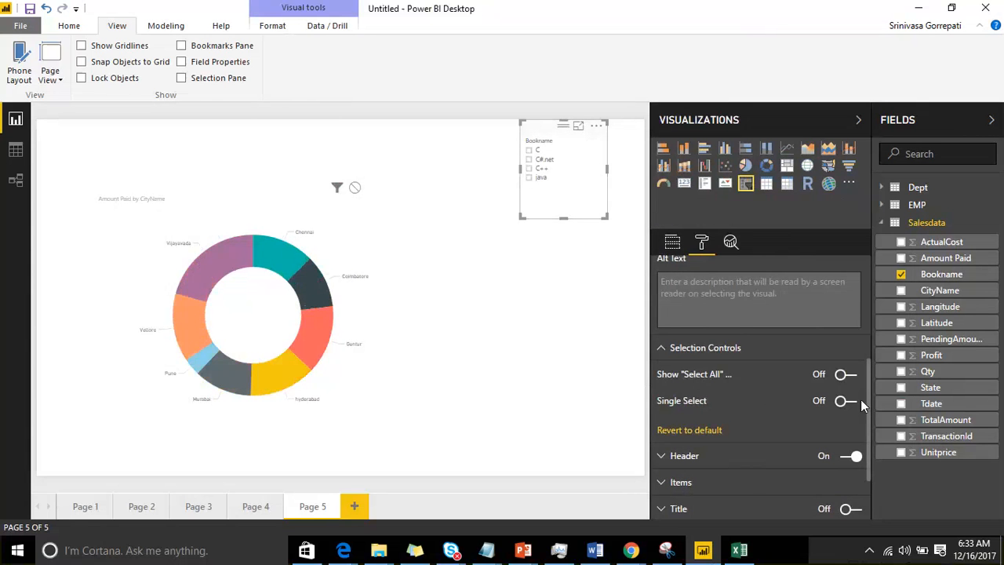
Step: Select C++ and java in the Bookname slicer, and enable its Select All option, using it to select and clear every book name
left_click(531, 169)
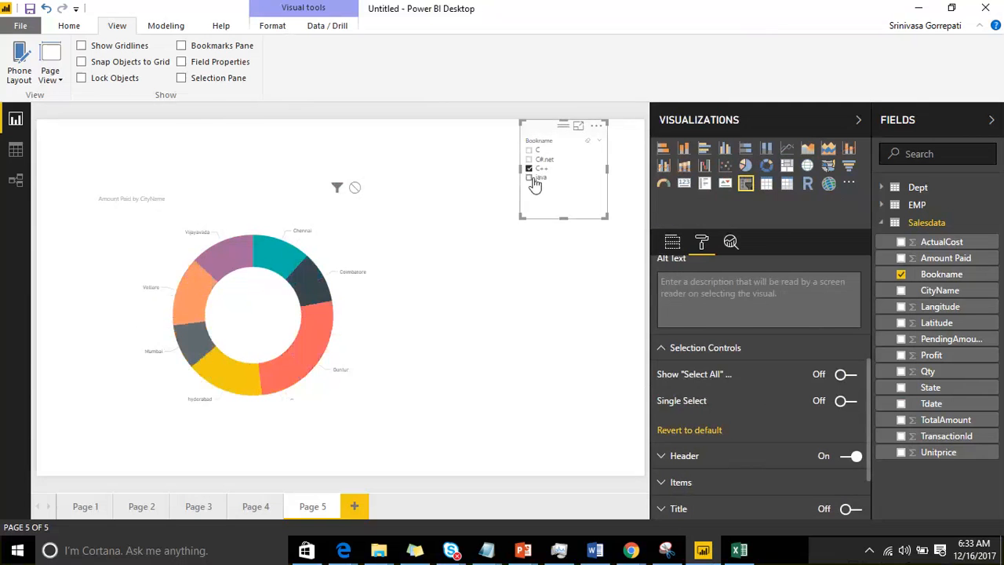
left_click(529, 177)
left_click(854, 374)
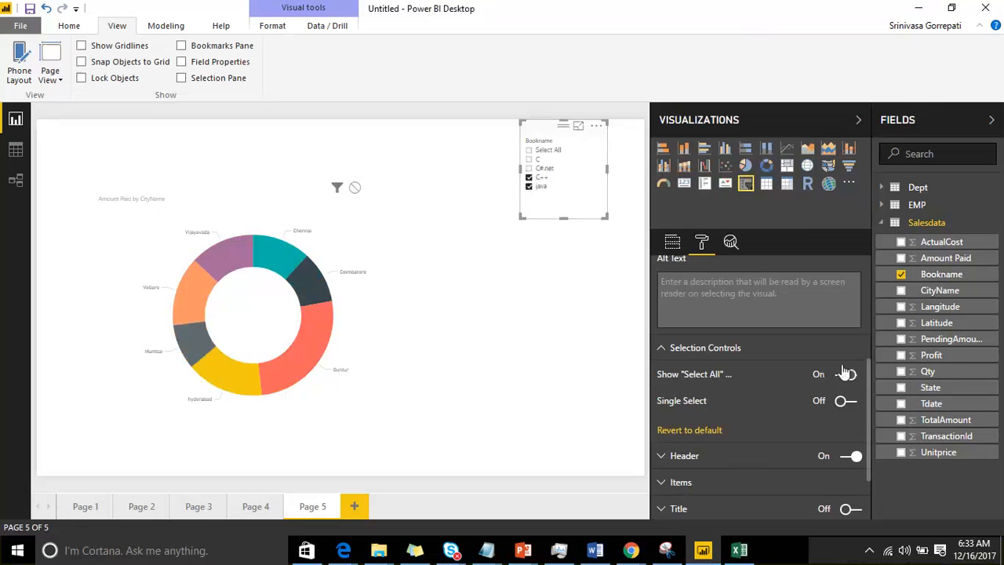
left_click(529, 152)
left_click(529, 153)
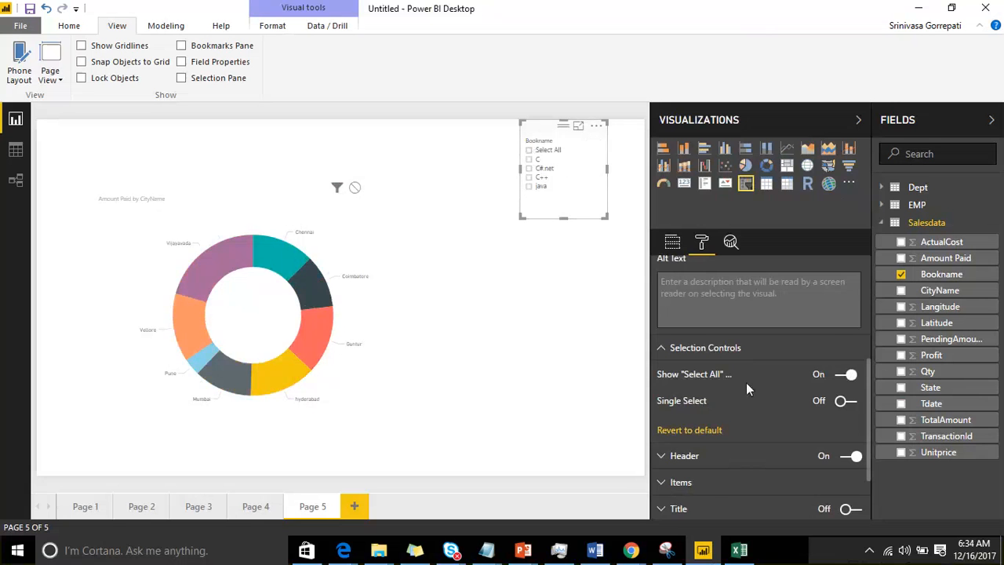
Step: Move the Bookname slicer closer to the donut chart and give its header a dark red font and light pink background
scroll(746, 382, "down", 2)
left_click(663, 383)
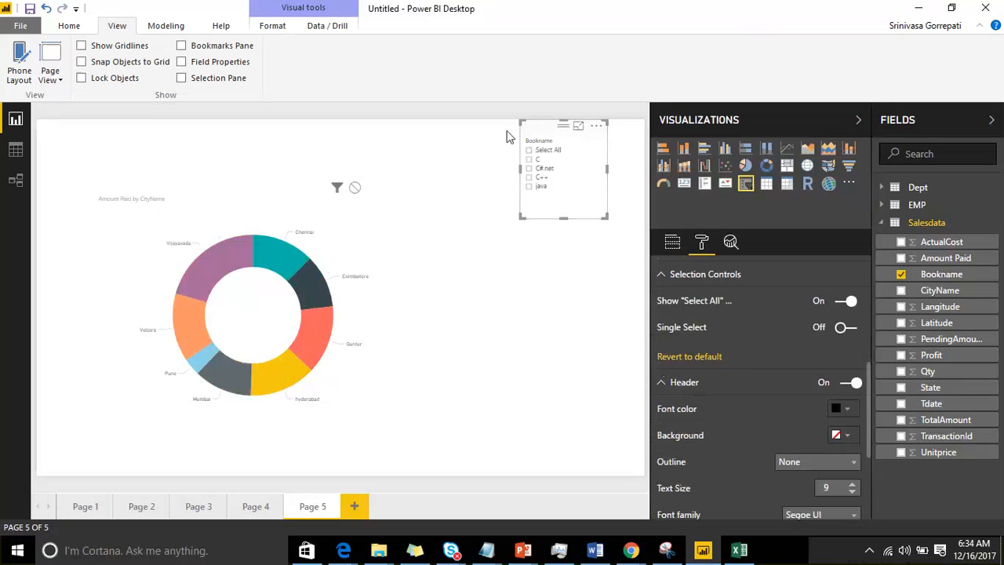
left_click_drag(514, 131, 465, 144)
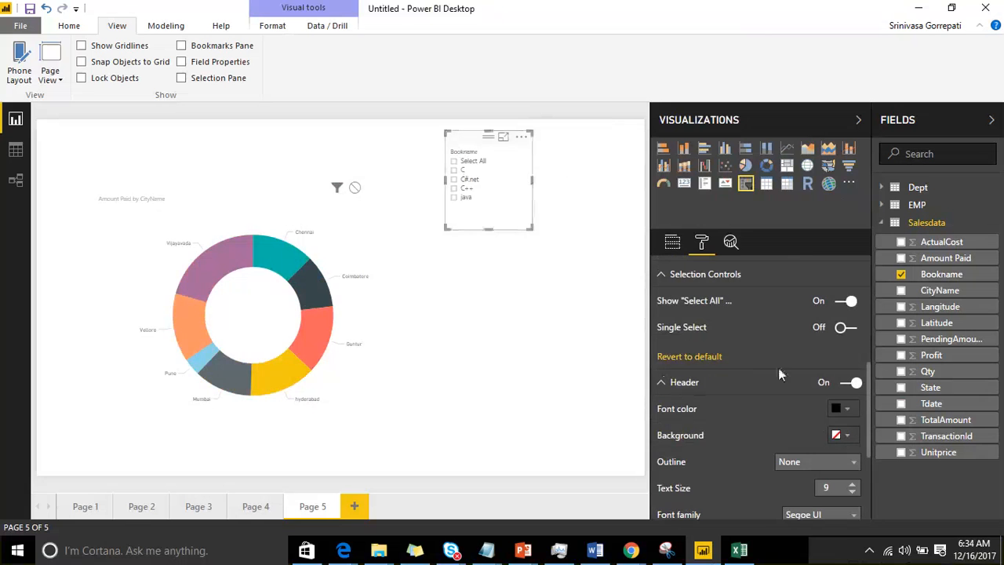
left_click(846, 410)
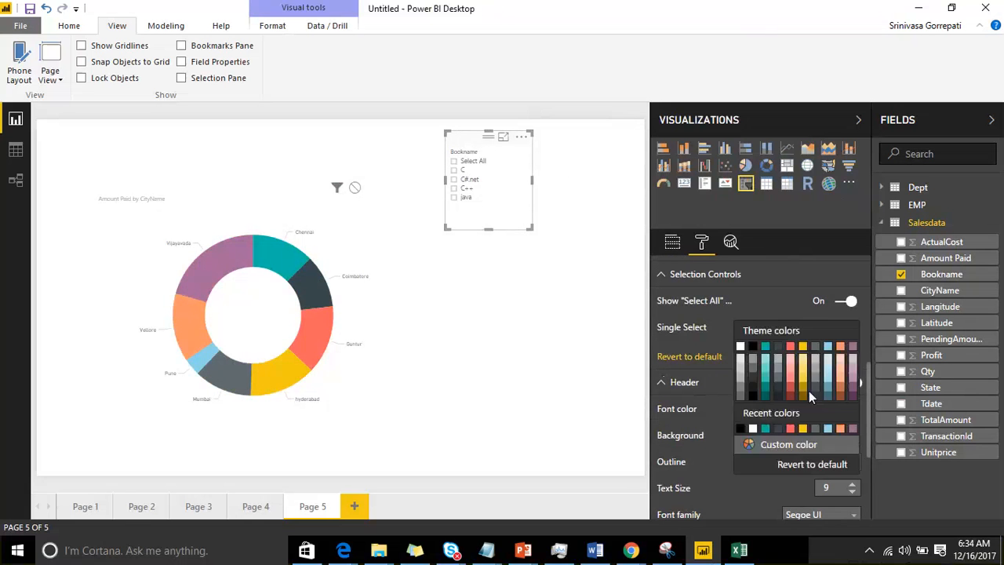
left_click(790, 390)
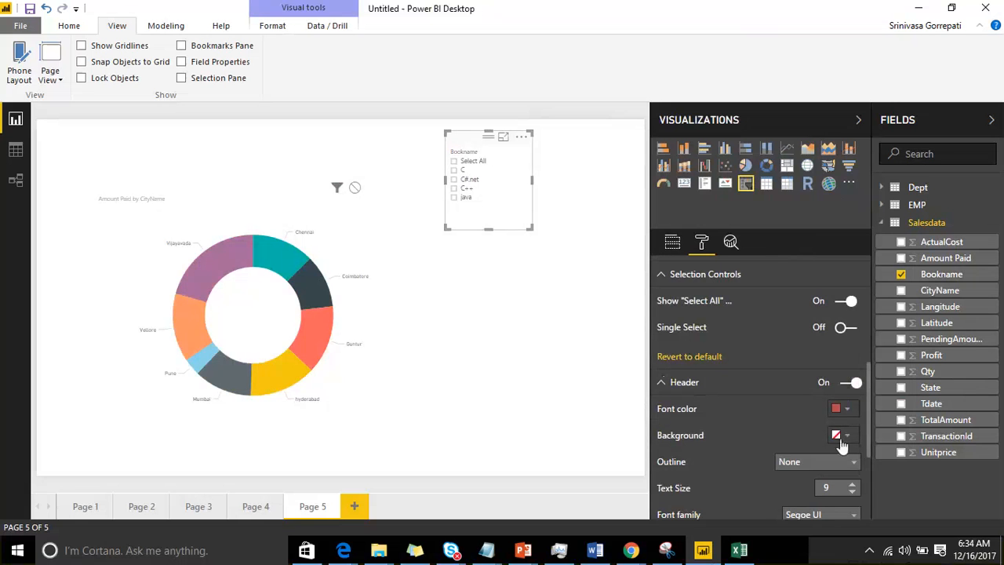
left_click(843, 437)
left_click(792, 334)
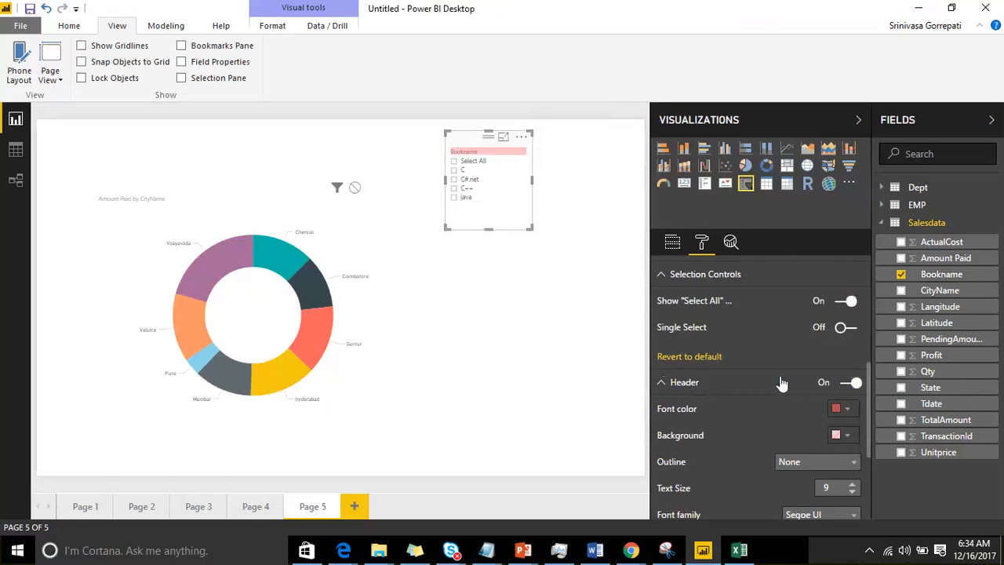
Step: Set the Bookname slicer header's outline to Bottom only
scroll(782, 384, "down", 2)
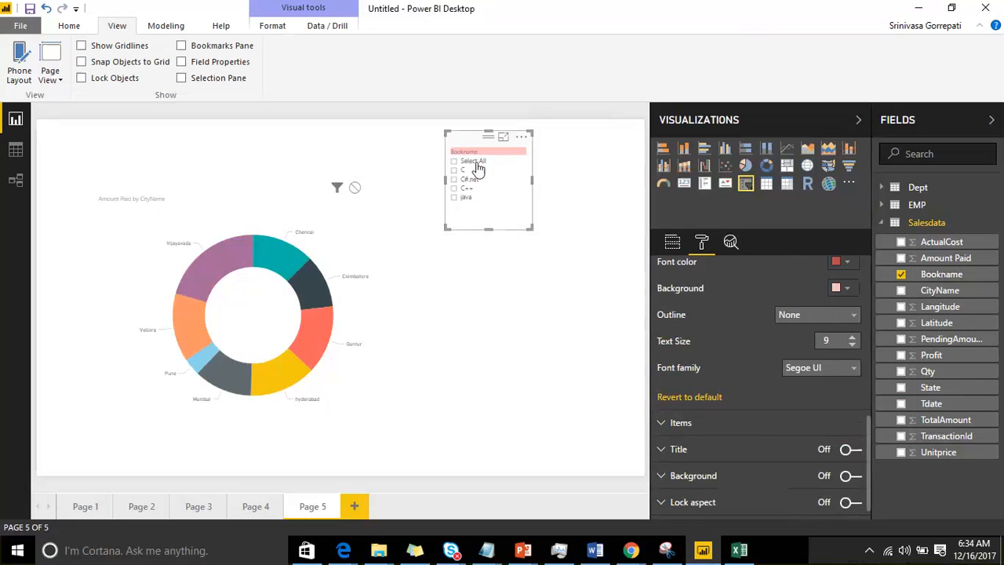
left_click(808, 317)
left_click(814, 353)
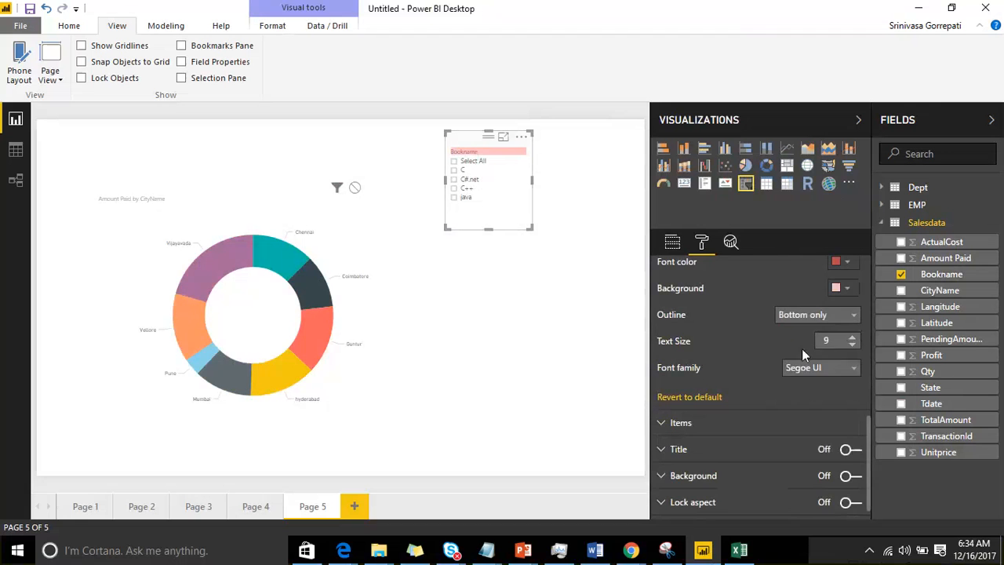
Step: Set the Bookname slicer's general outline weight to 8 and its outline color to yellow
scroll(718, 337, "up", 5)
scroll(702, 333, "up", 1)
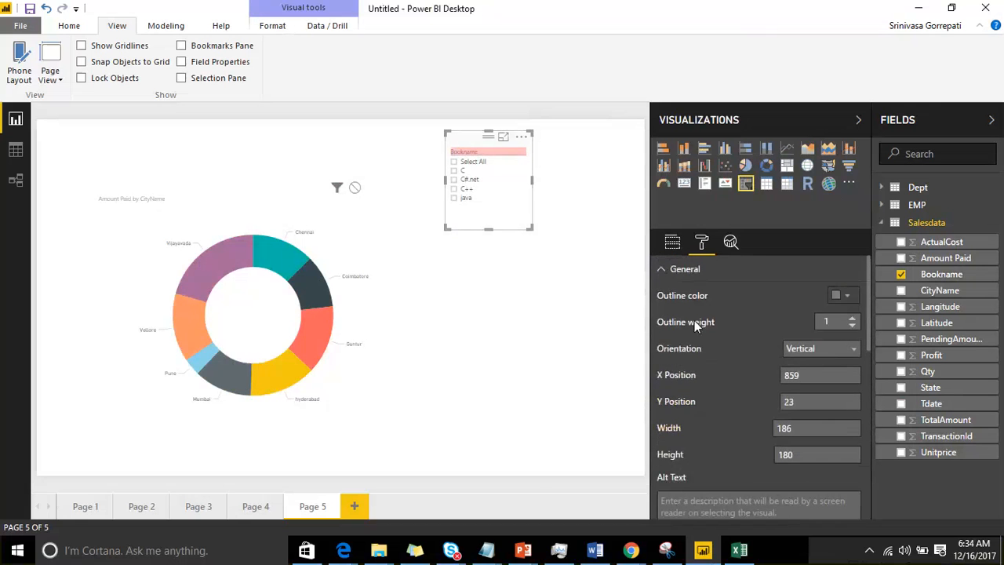
left_click(852, 319)
left_click(852, 319)
left_click(852, 318)
left_click(853, 319)
left_click(853, 318)
left_click(853, 319)
left_click(853, 319)
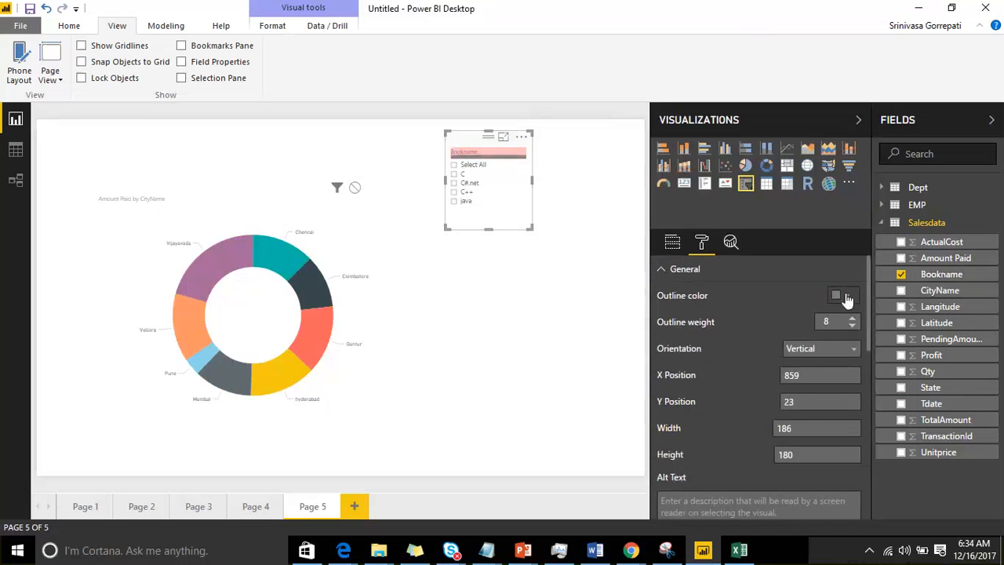
left_click(847, 296)
left_click(805, 327)
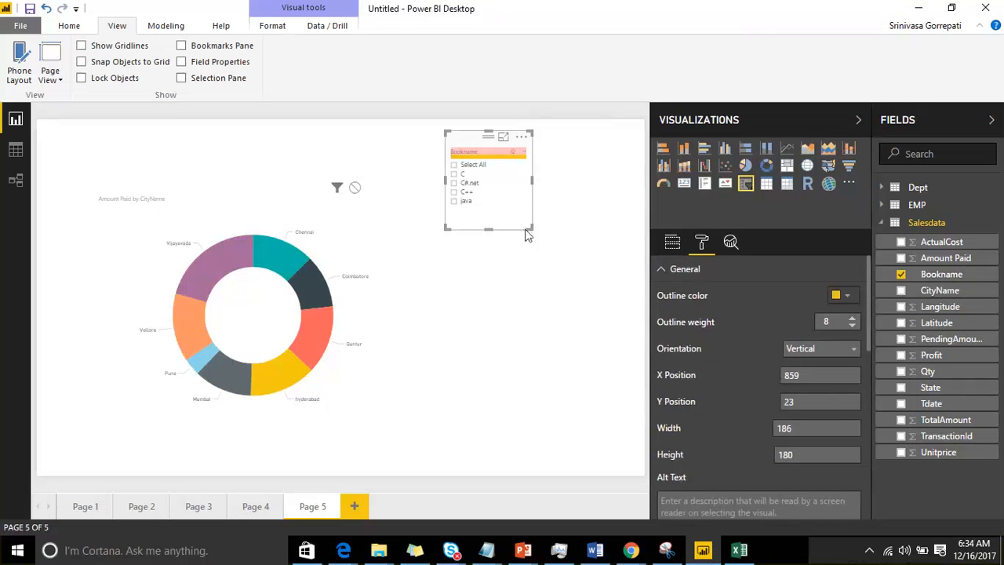
Step: Resize the Bookname slicer to about 336 by 170, and set its outline to weight 2 in dark purple
left_click_drag(526, 227, 599, 224)
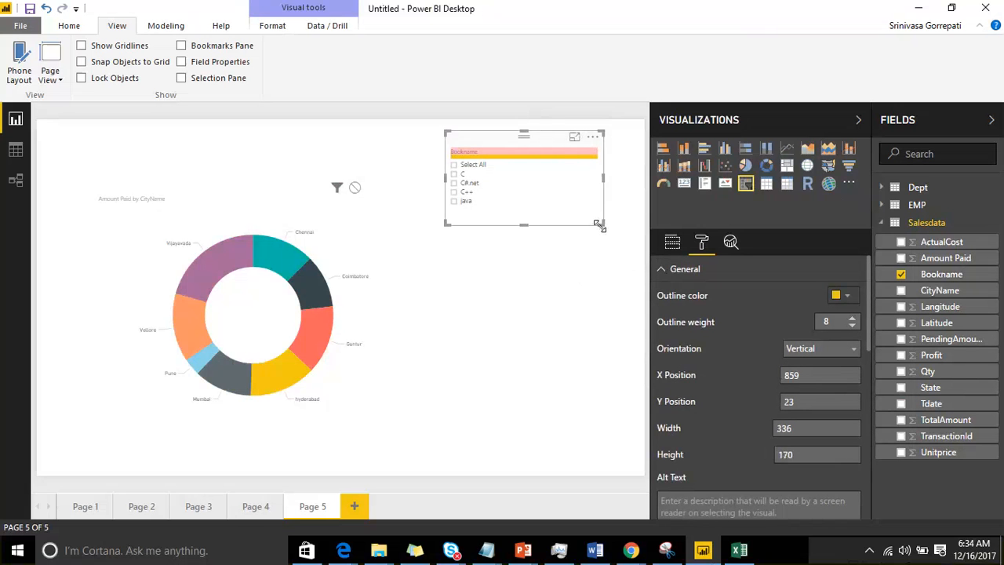
left_click(852, 325)
left_click(853, 325)
left_click(853, 326)
left_click(853, 326)
left_click(853, 325)
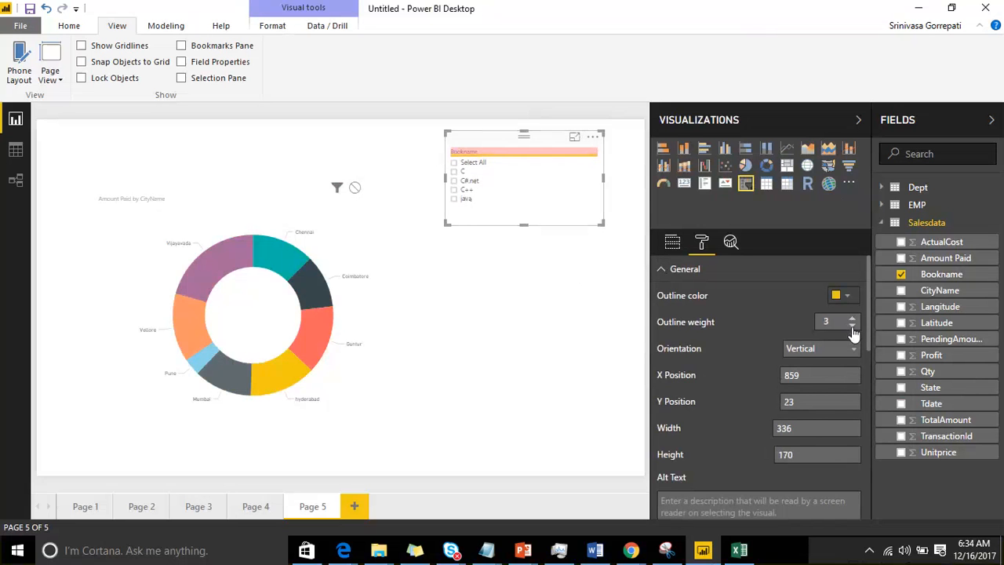
left_click(852, 326)
left_click(848, 296)
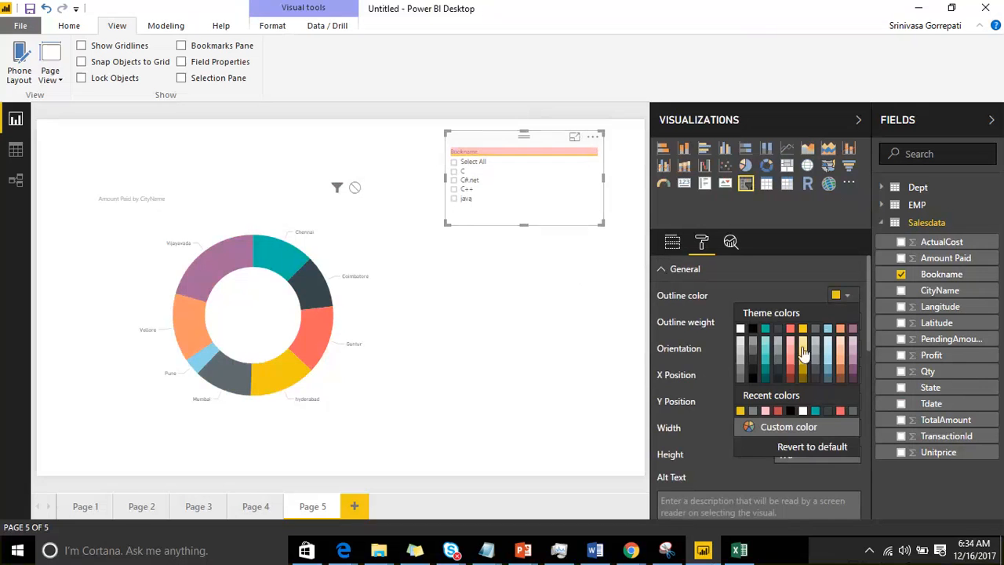
left_click(853, 378)
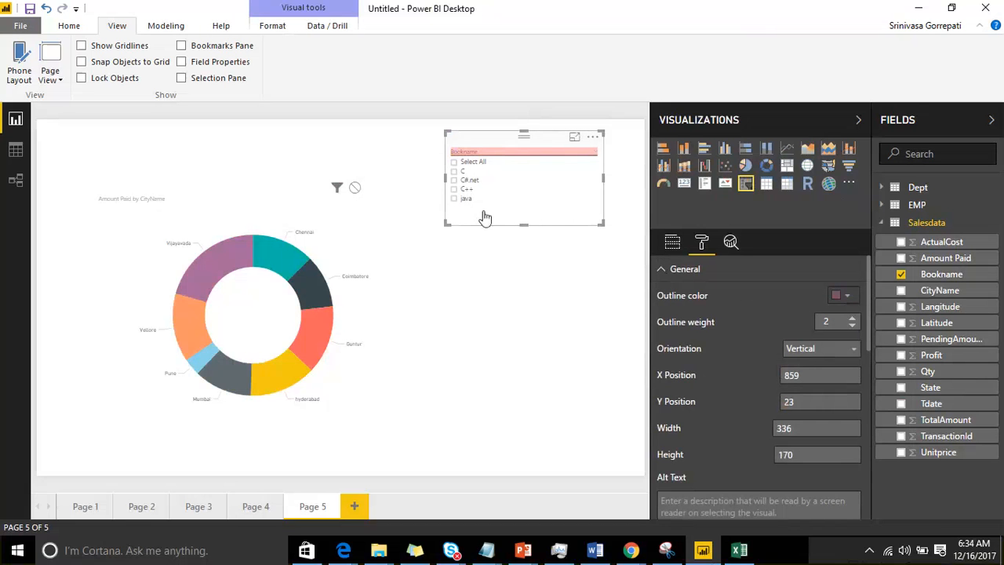
Step: Set the Bookname slicer header's text size to 17
scroll(723, 367, "down", 5)
scroll(719, 364, "down", 1)
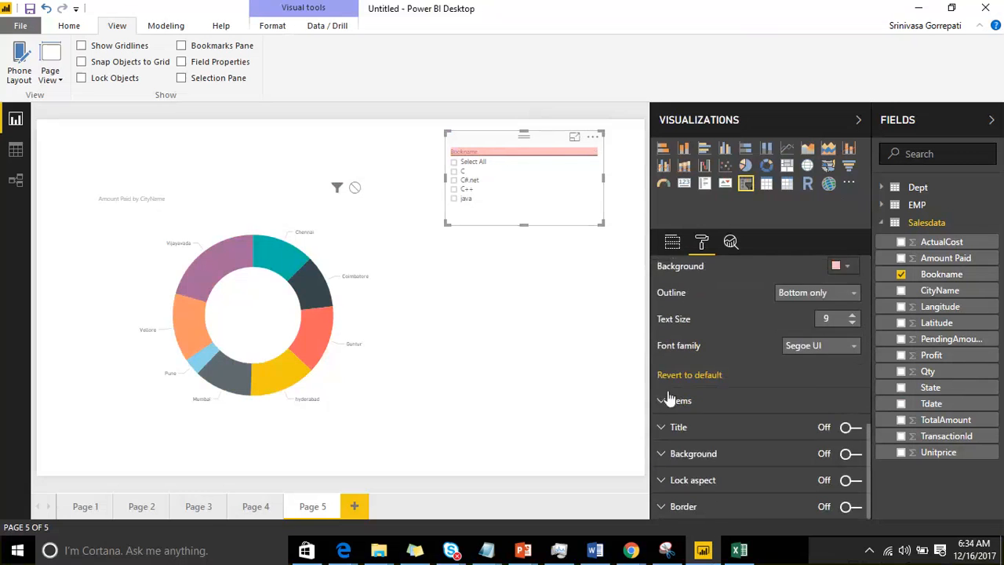
scroll(715, 358, "up", 3)
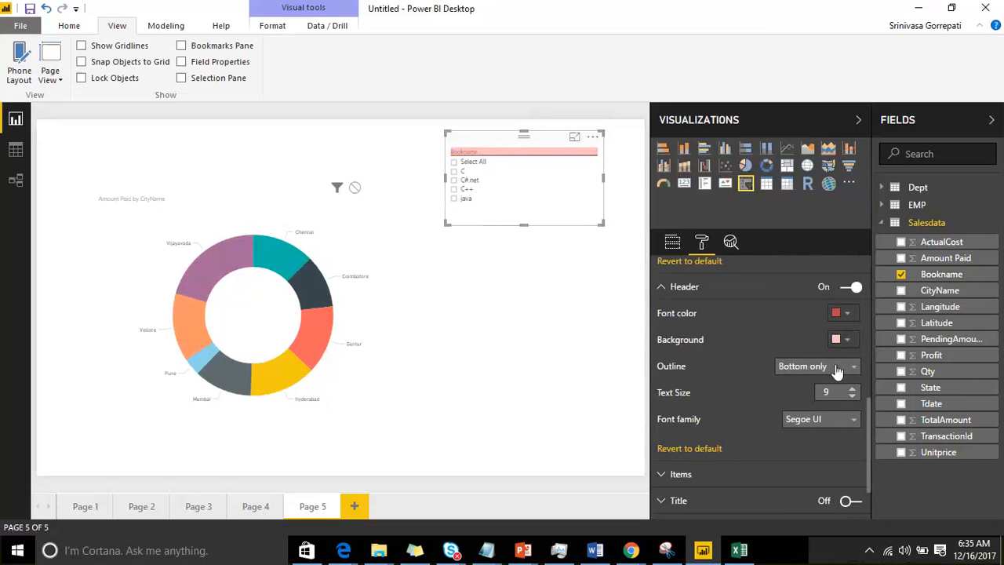
left_click(852, 389)
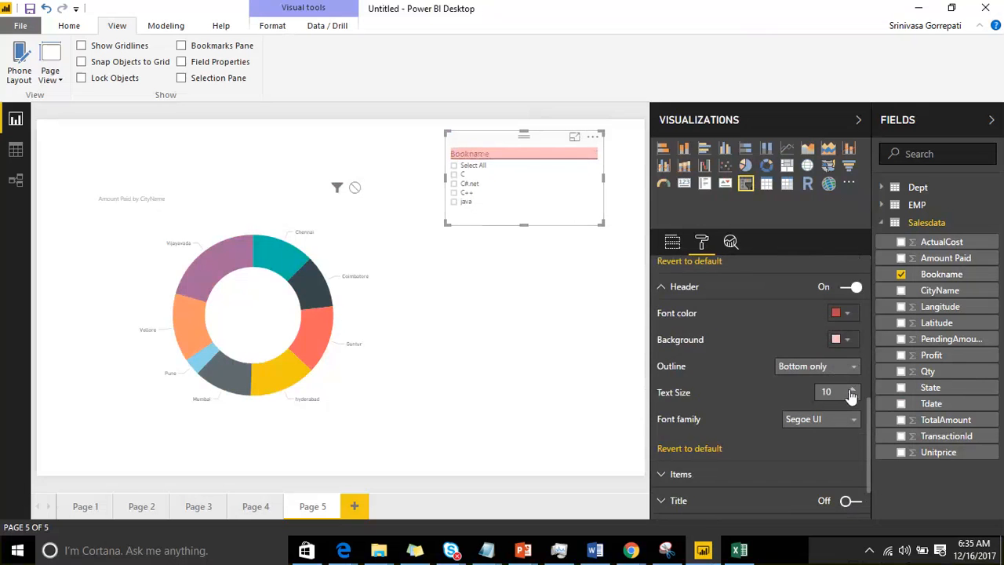
left_click(852, 388)
left_click(852, 388)
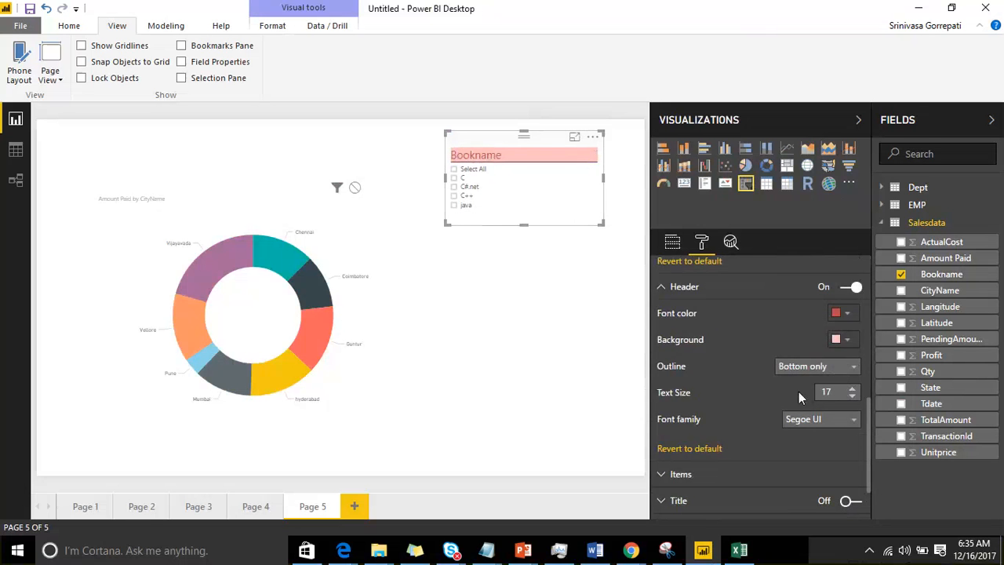
Step: Change the slicer header's font family to Arial Unicode MS and collapse the Header settings
left_click(841, 422)
scroll(738, 391, "down", 1)
scroll(740, 366, "down", 2)
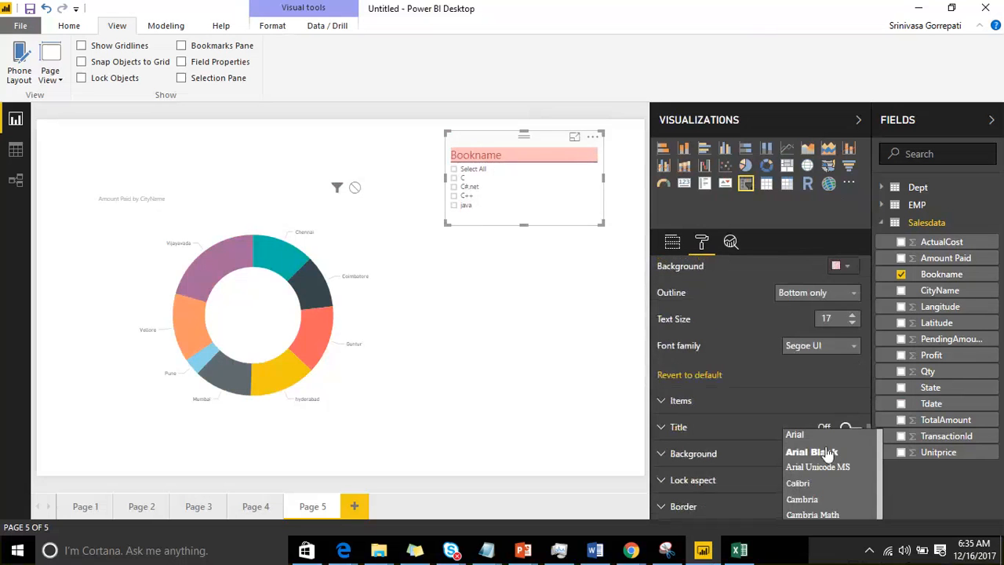
left_click(828, 470)
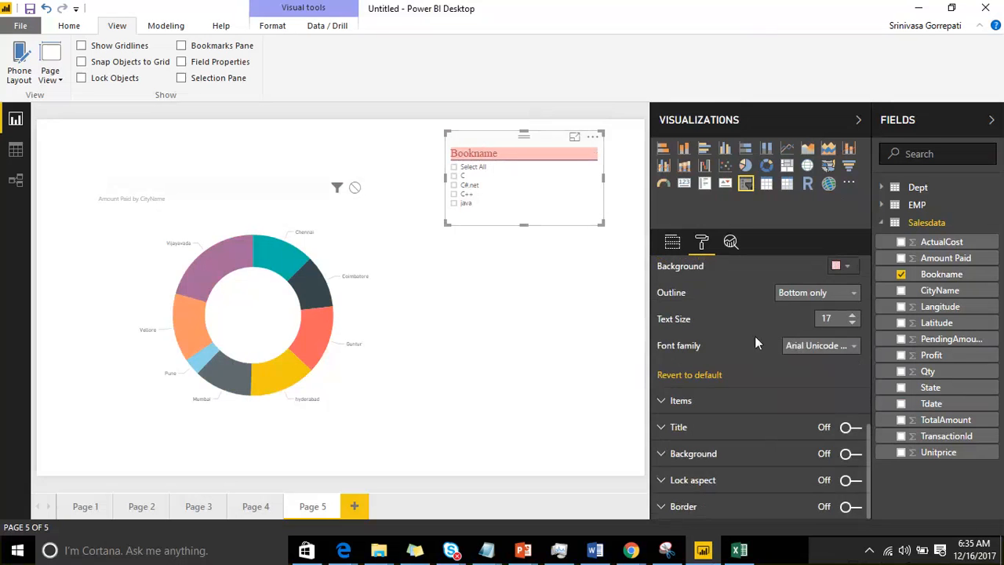
scroll(745, 335, "up", 3)
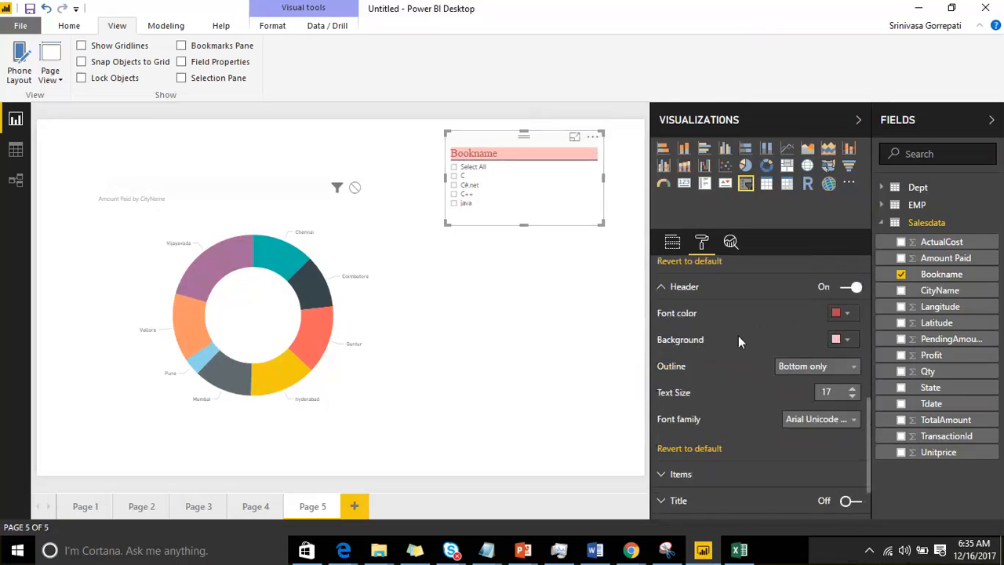
left_click(664, 288)
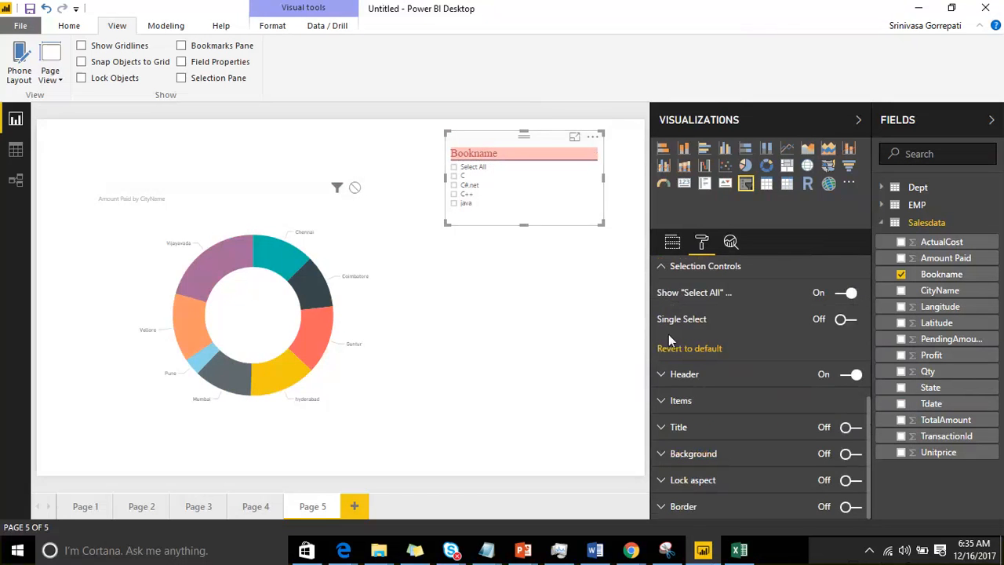
Step: Expand the Bookname slicer's Items settings and set the item text size to 16
left_click(661, 400)
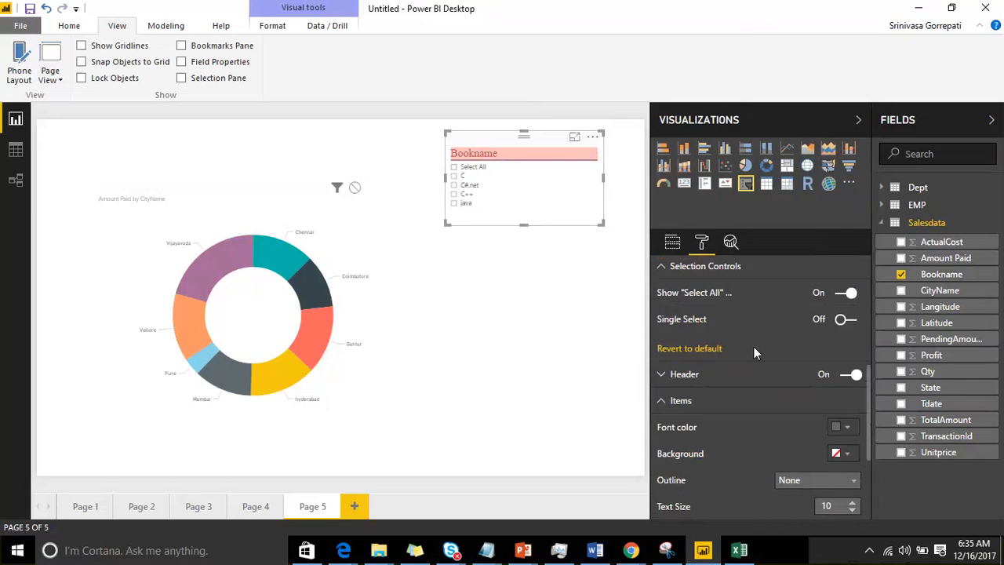
scroll(750, 340, "down", 5)
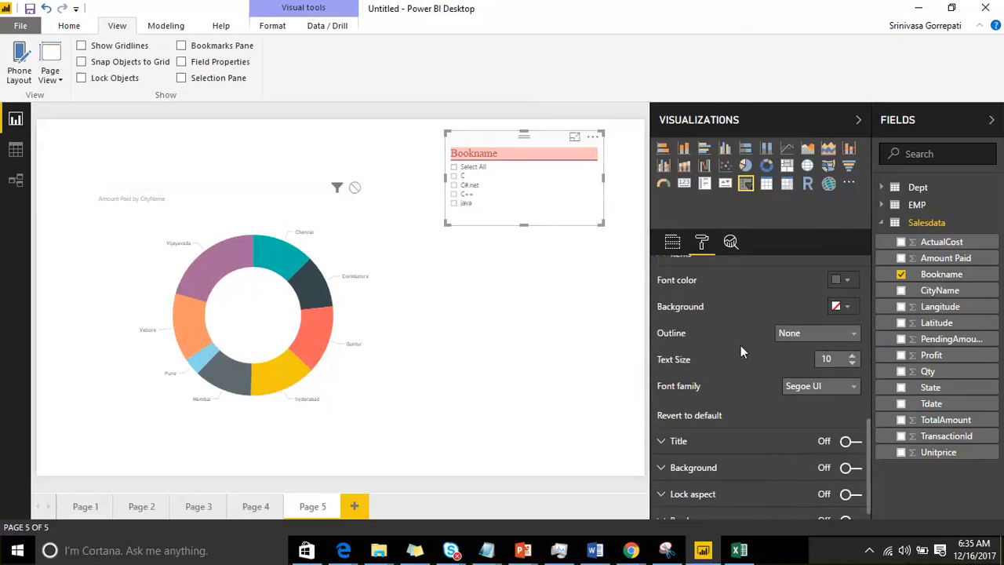
left_click(854, 358)
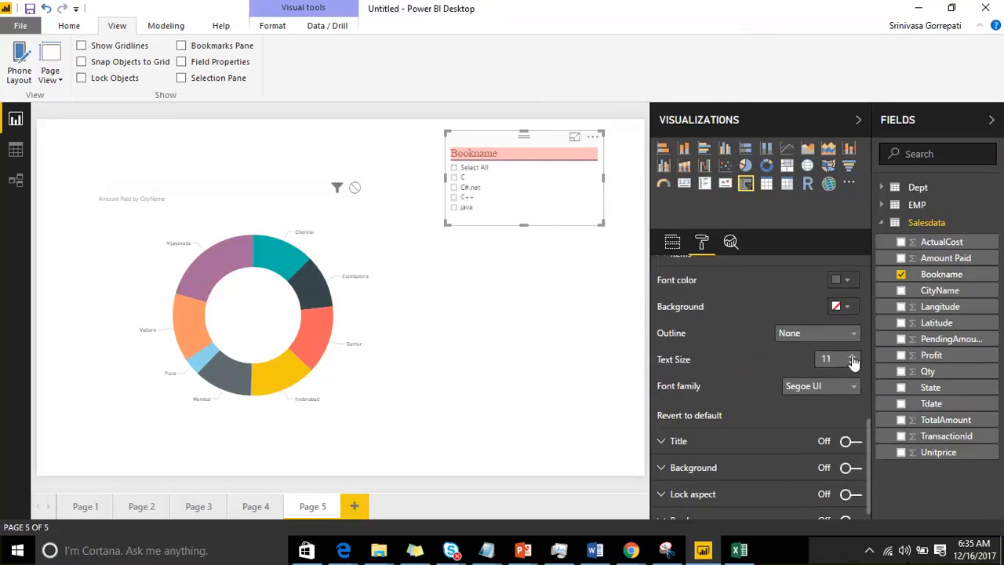
left_click(853, 359)
left_click(854, 358)
left_click(853, 359)
left_click(853, 359)
left_click(853, 359)
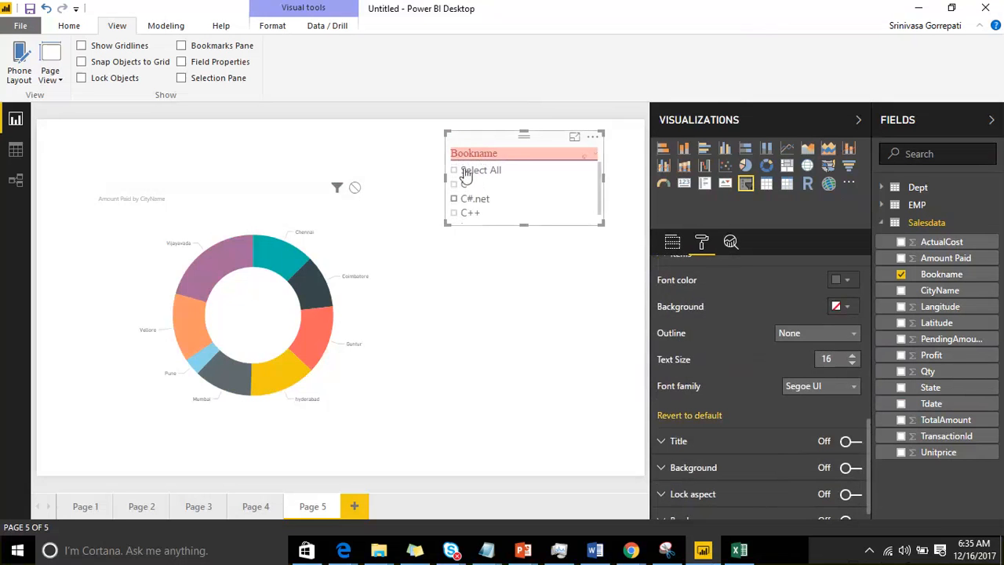
Step: Give the Bookname slicer's items a muted purple font color and a light pink background
left_click(847, 280)
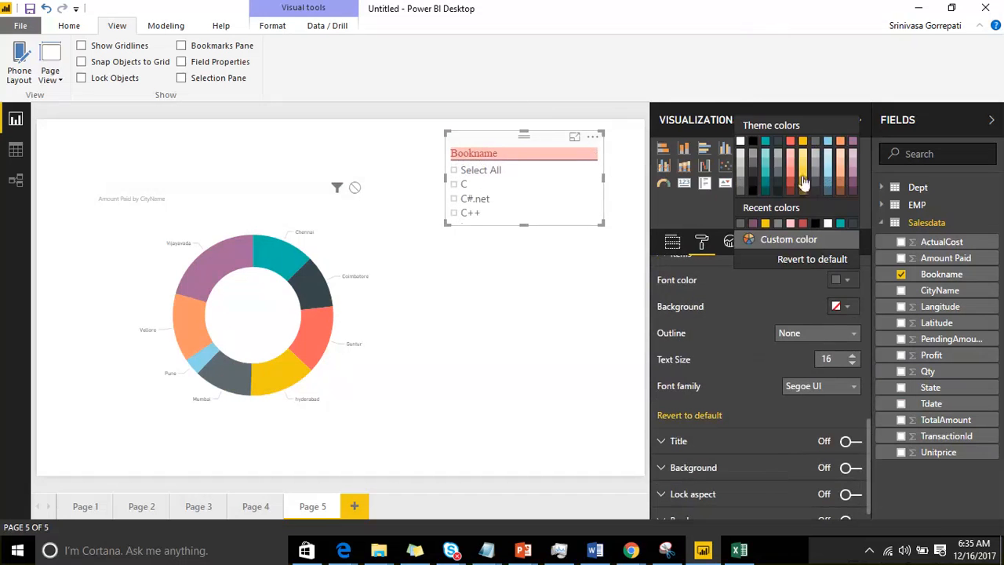
left_click(853, 177)
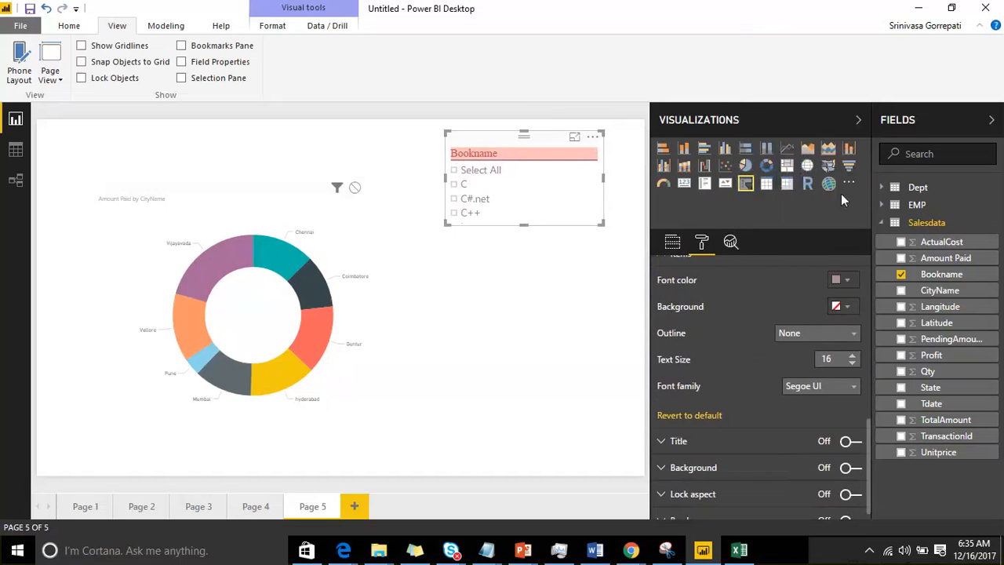
left_click(848, 307)
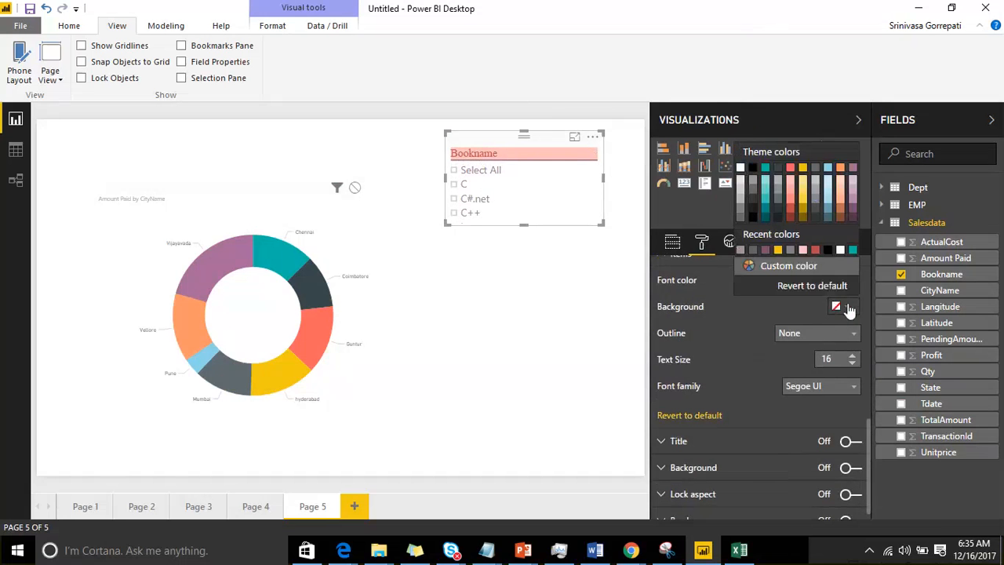
left_click(791, 186)
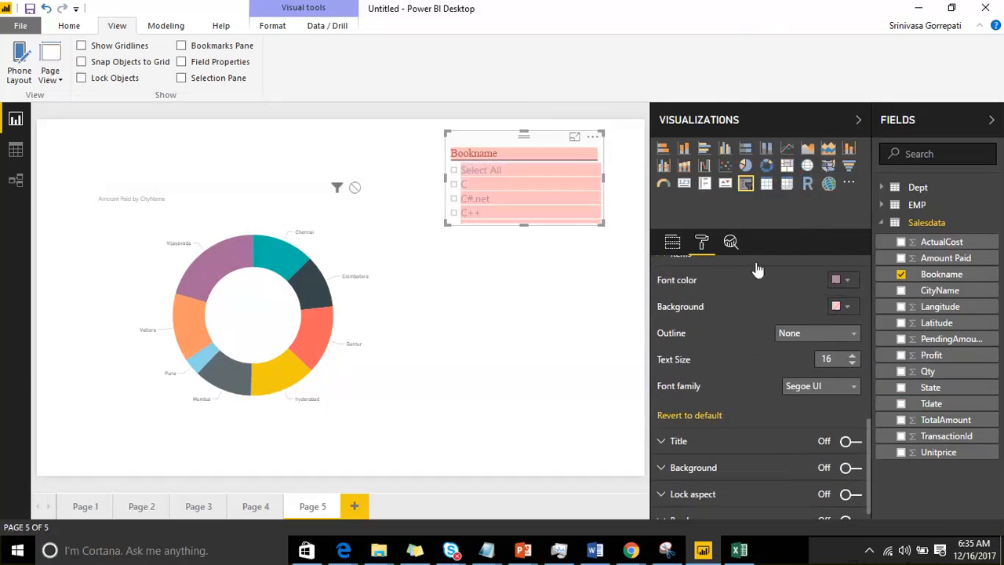
Step: Increase the text size of the Bookname slicer's items to 21
scroll(730, 298, "up", 1)
scroll(713, 303, "up", 1)
scroll(718, 320, "down", 1)
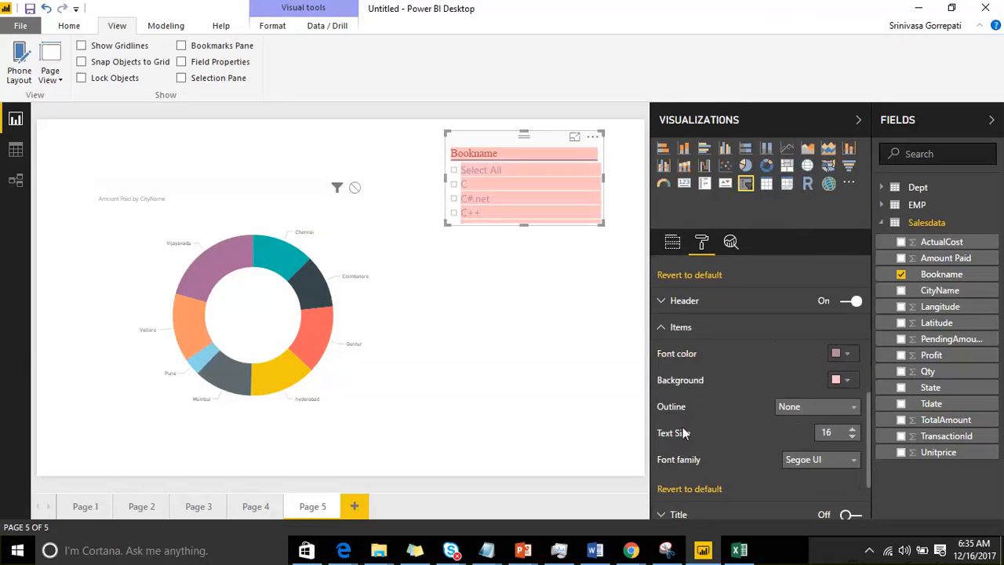
left_click(851, 431)
left_click(851, 430)
left_click(851, 431)
left_click(851, 431)
left_click(851, 430)
scroll(684, 361, "down", 3)
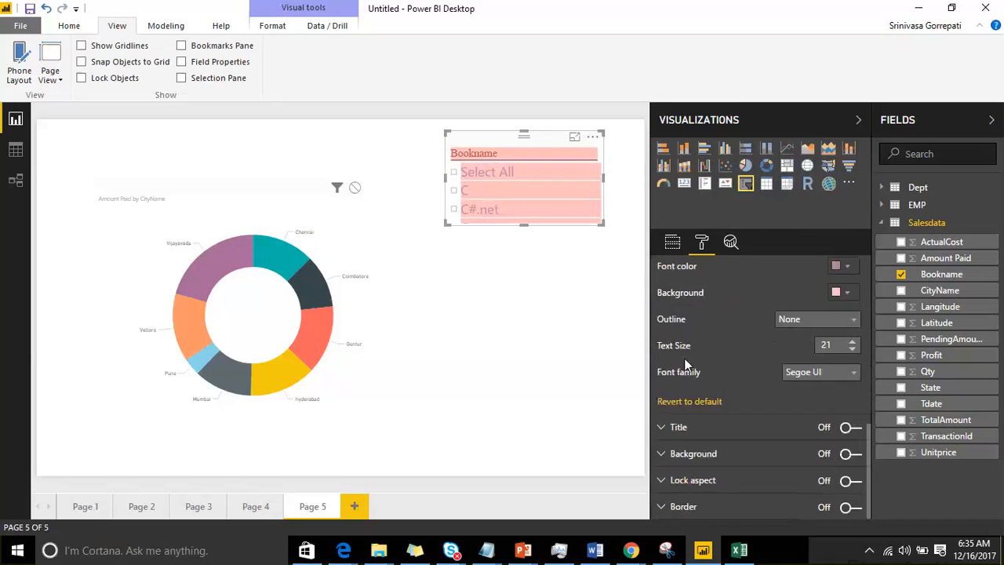
Step: Expand the Bookname slicer's Title and Header settings and turn its header off
left_click(663, 431)
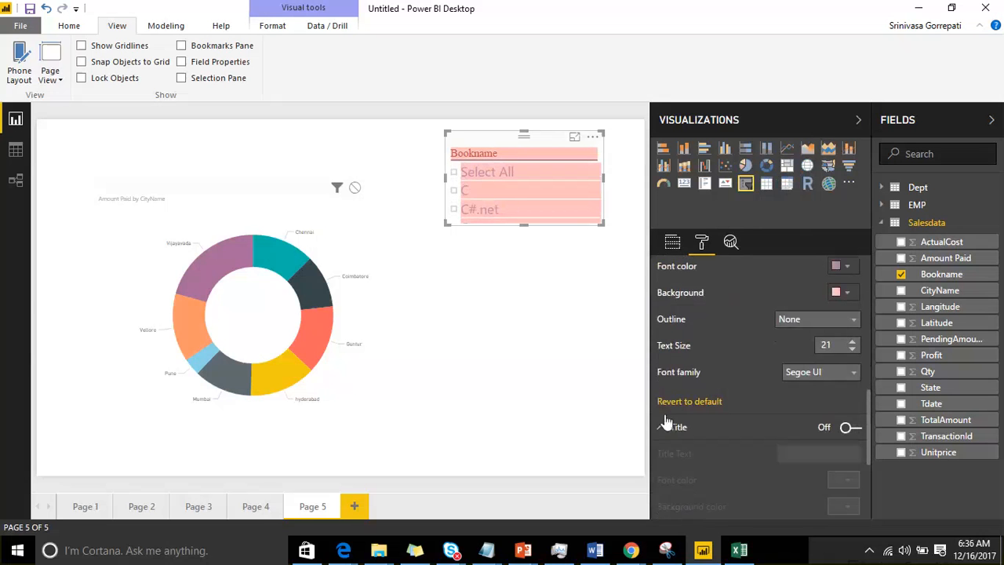
scroll(680, 402, "down", 3)
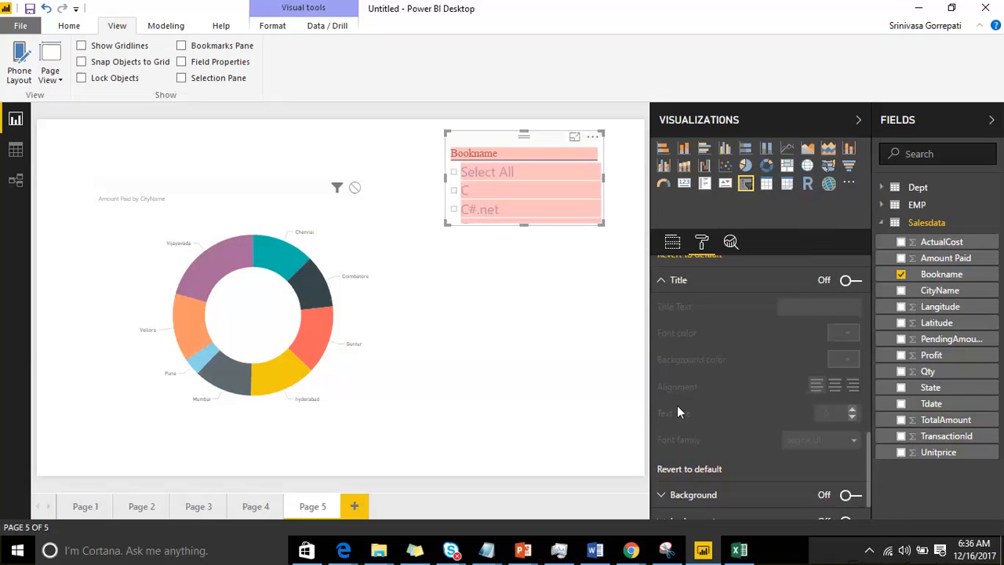
scroll(768, 392, "up", 4)
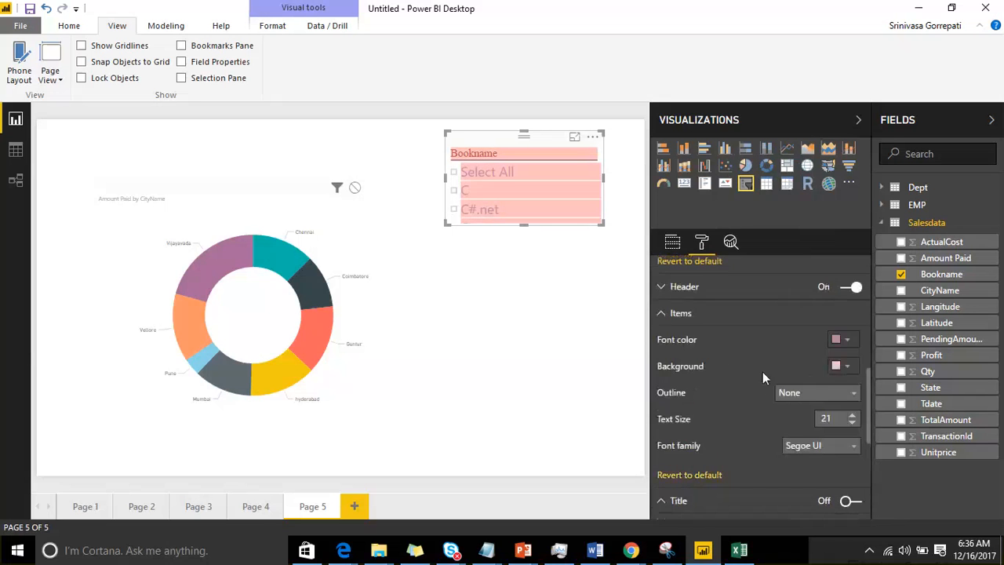
left_click(667, 360)
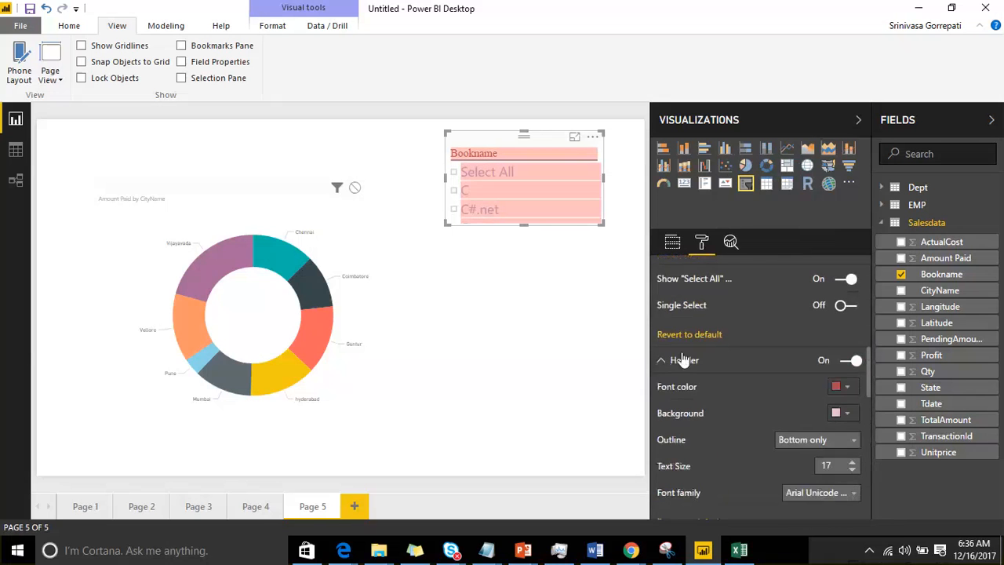
scroll(717, 347, "down", 2)
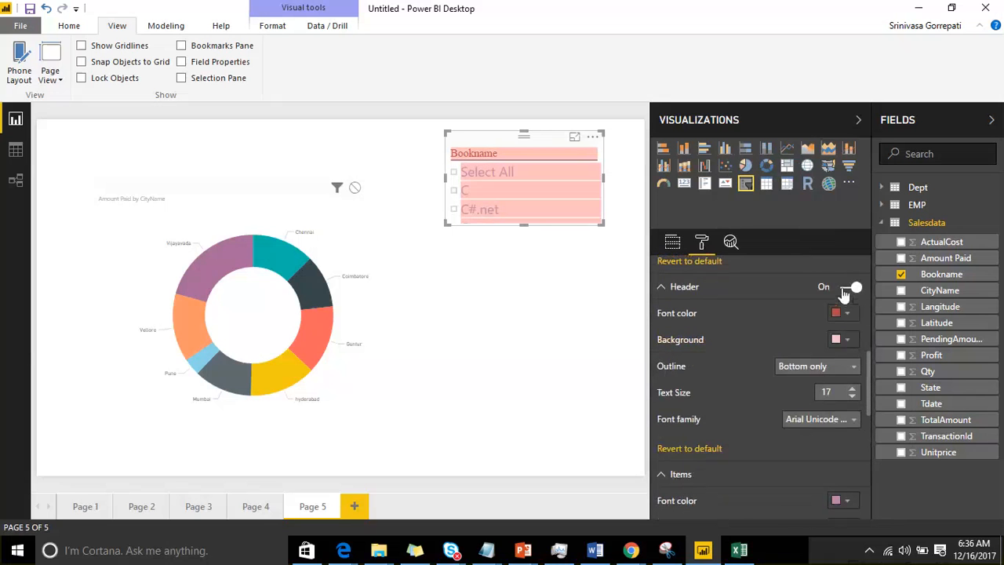
left_click(846, 288)
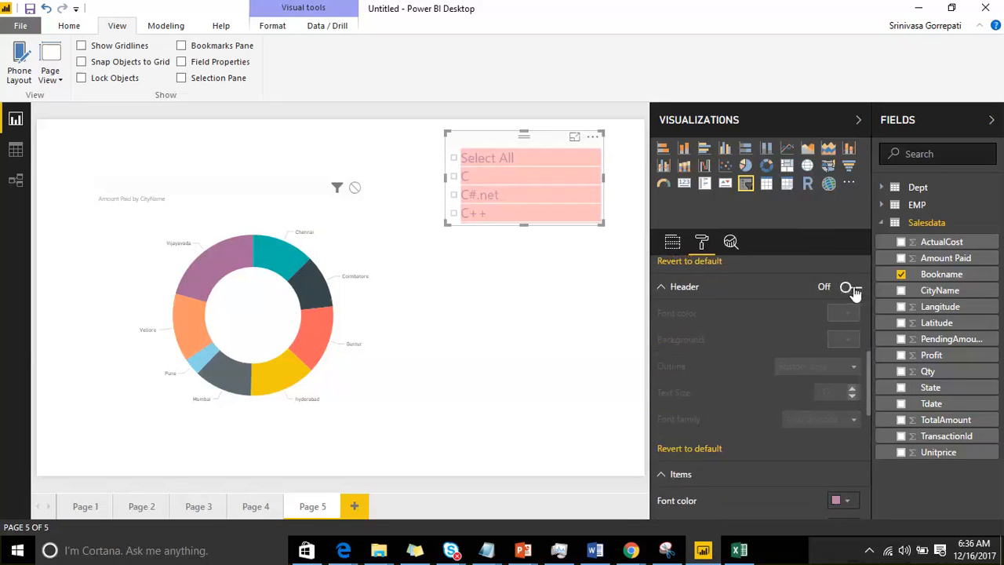
left_click(850, 288)
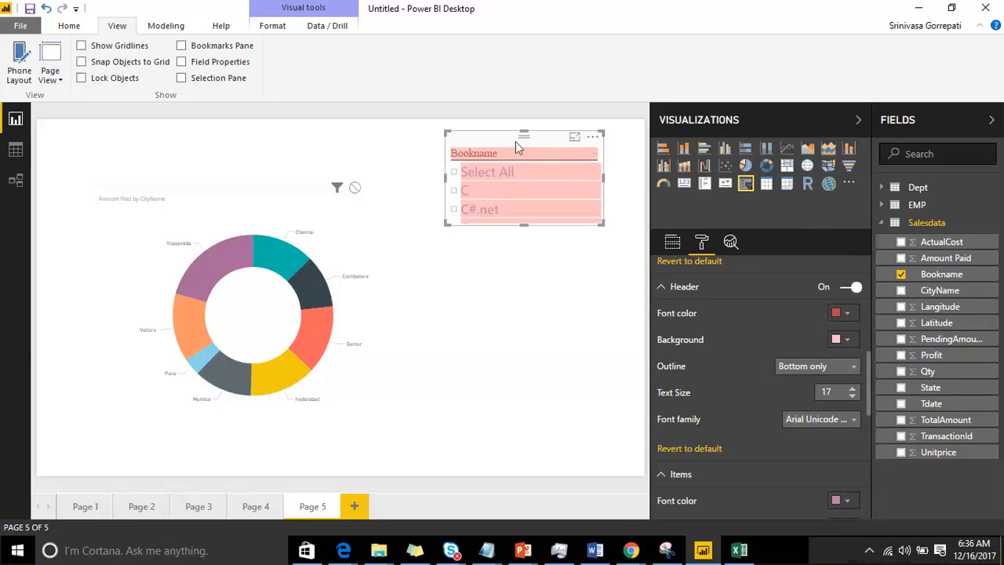
left_click(849, 289)
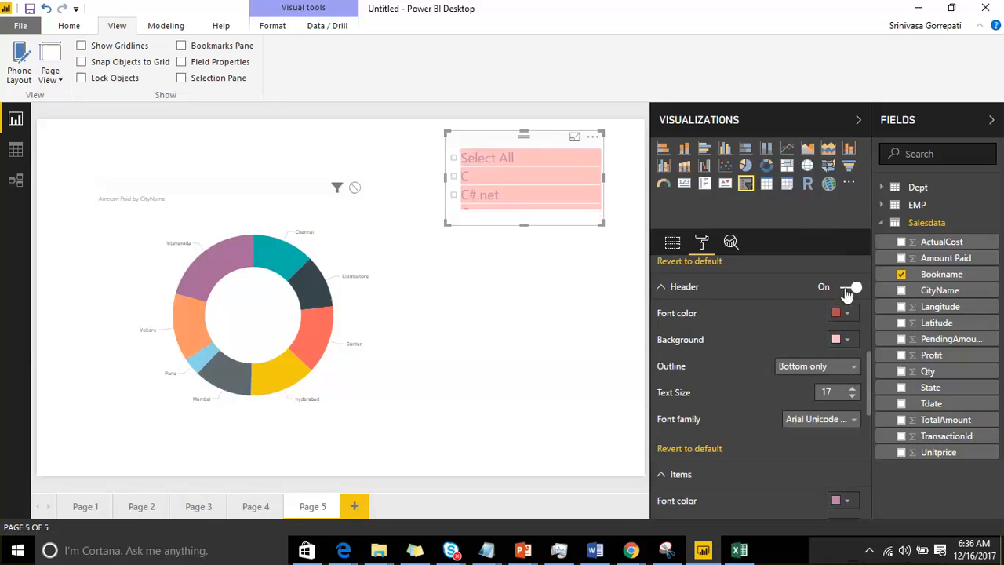
Step: Turn on the Bookname slicer's title and set the title text to "Select a Book"
scroll(794, 345, "down", 5)
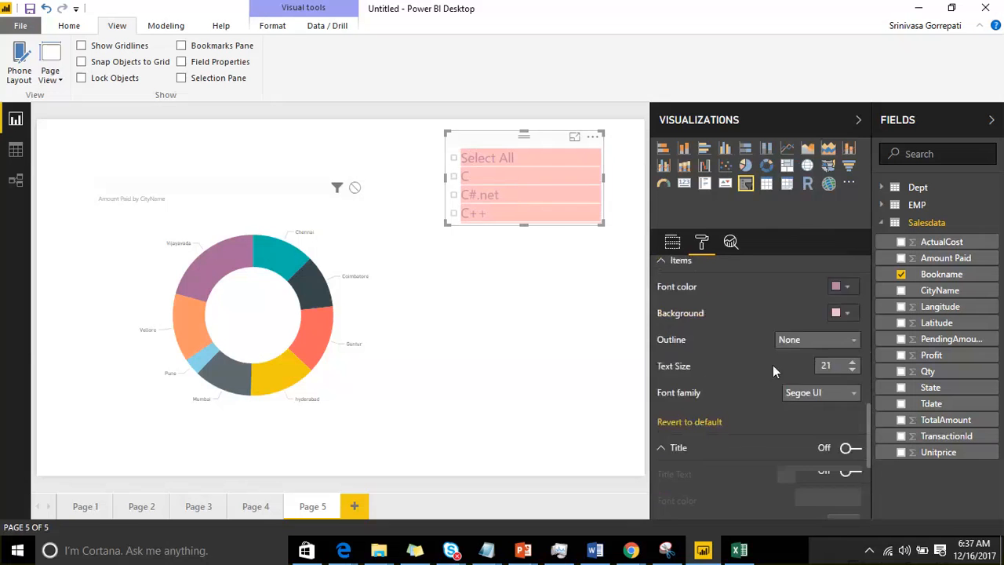
left_click(848, 369)
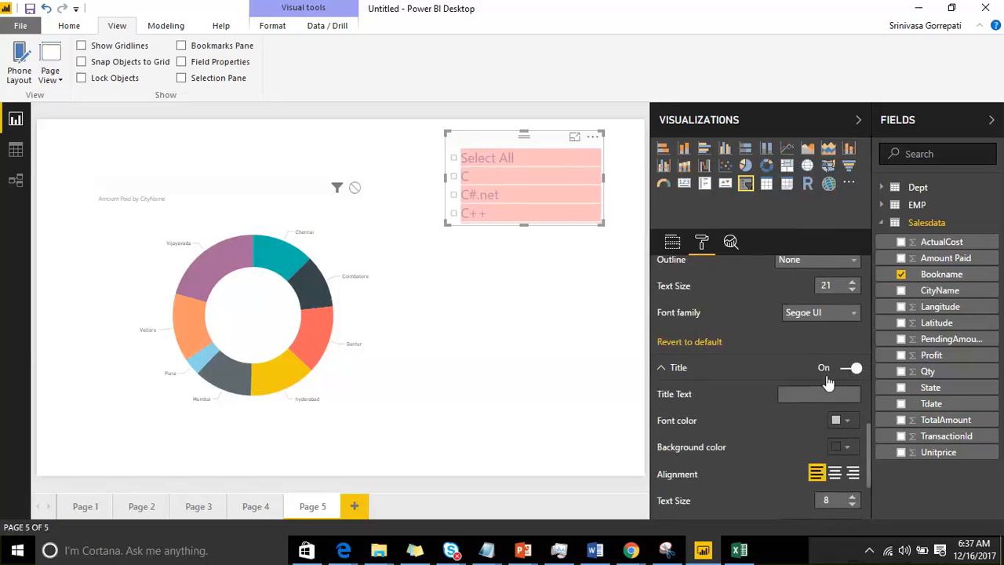
scroll(785, 404, "down", 2)
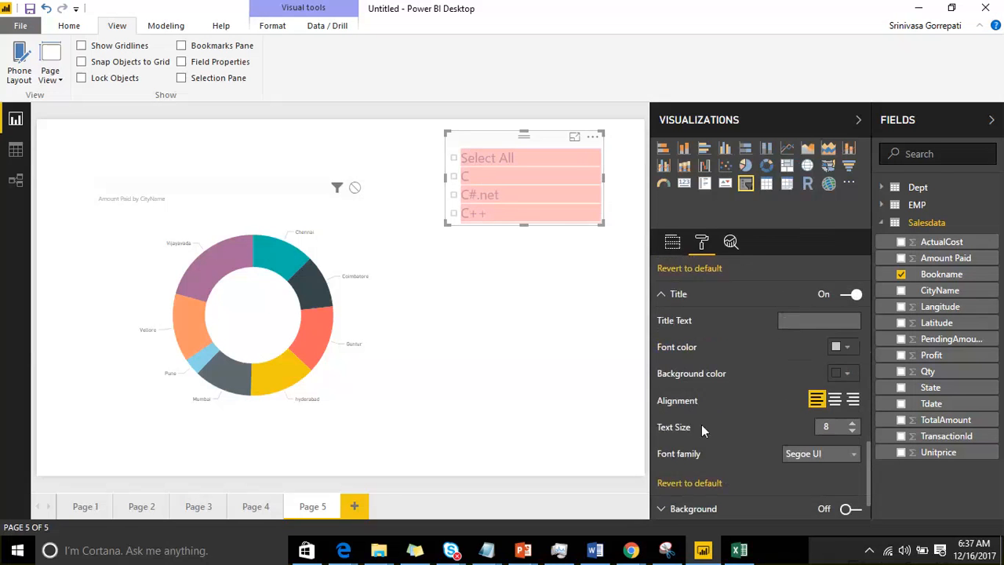
left_click(795, 325)
type("Select")
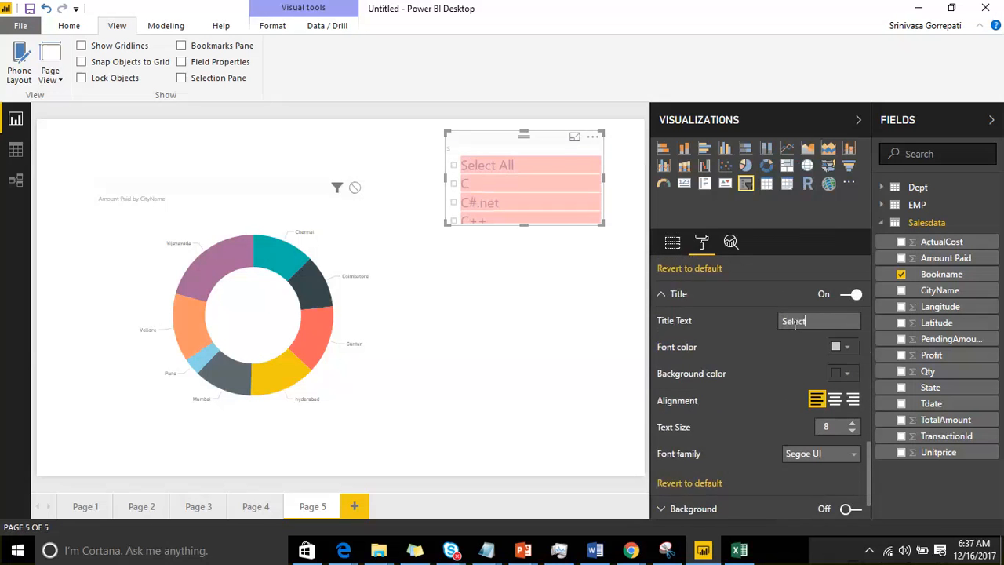
type(" a Book")
Step: Center the slicer's title and increase its text size to 16
left_click(835, 400)
left_click(852, 423)
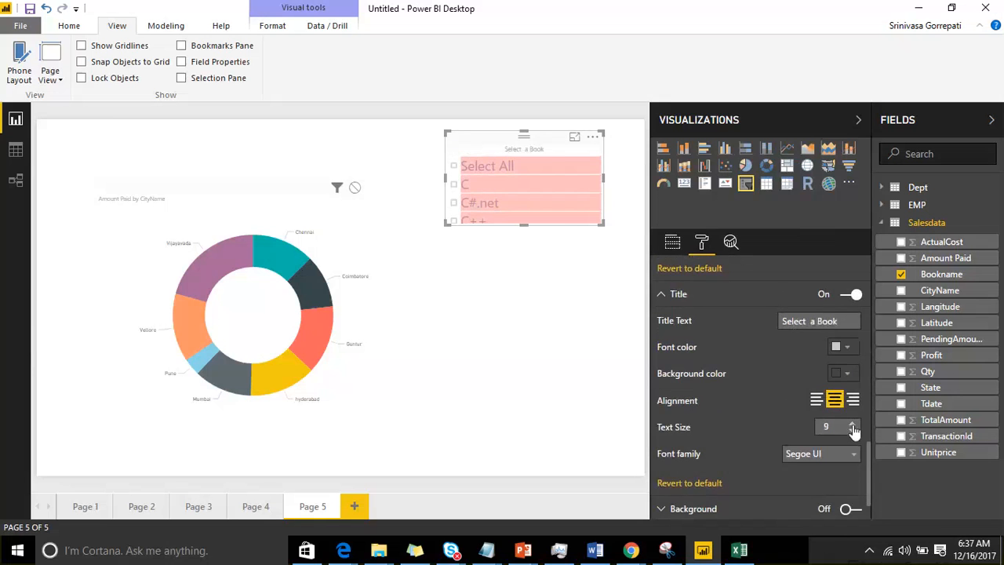
left_click(852, 424)
left_click(852, 423)
left_click(852, 423)
left_click(852, 424)
left_click(852, 424)
left_click(852, 423)
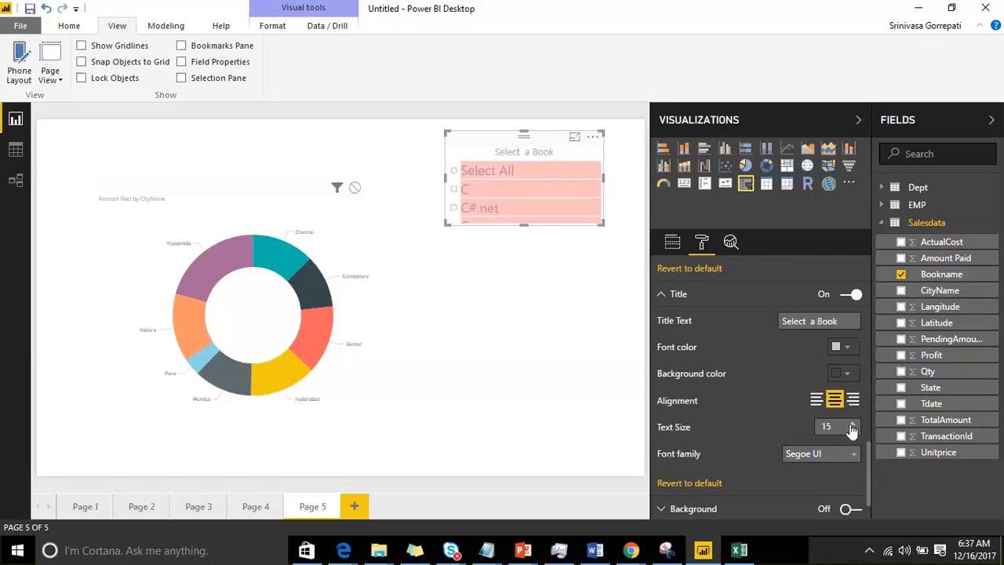
Step: Give the slicer's title a dark red font color and a light pink background
left_click(842, 346)
left_click(789, 251)
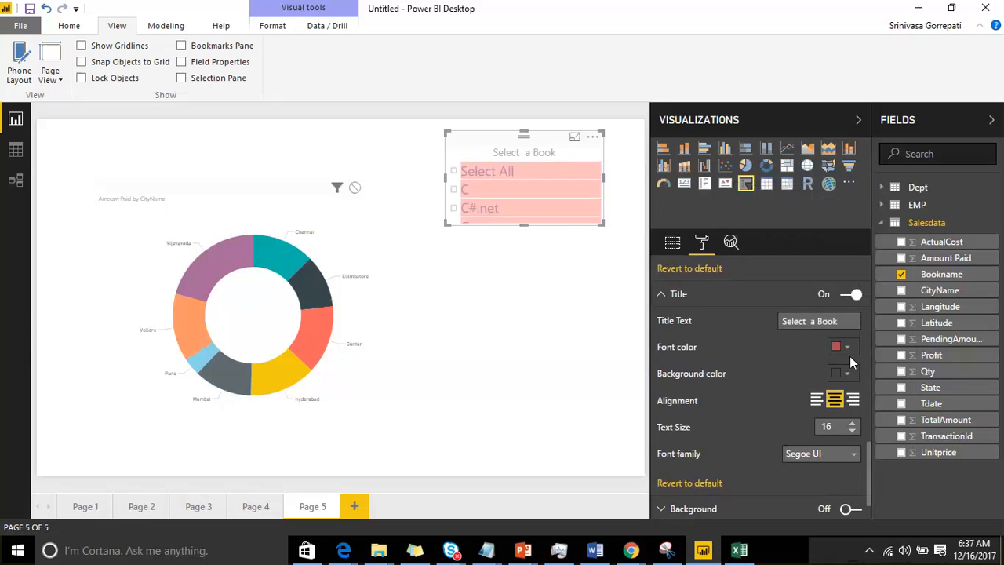
left_click(847, 373)
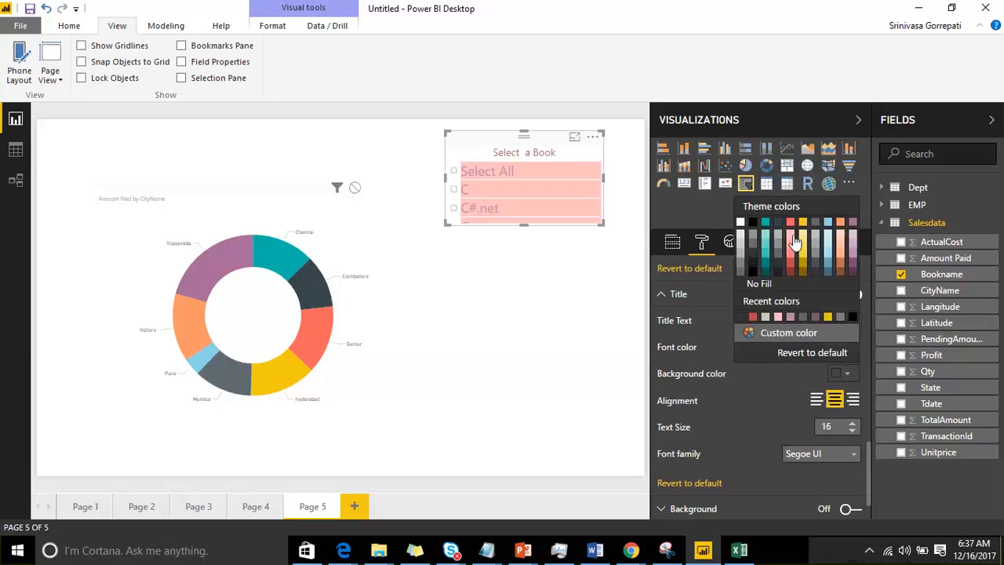
left_click(792, 238)
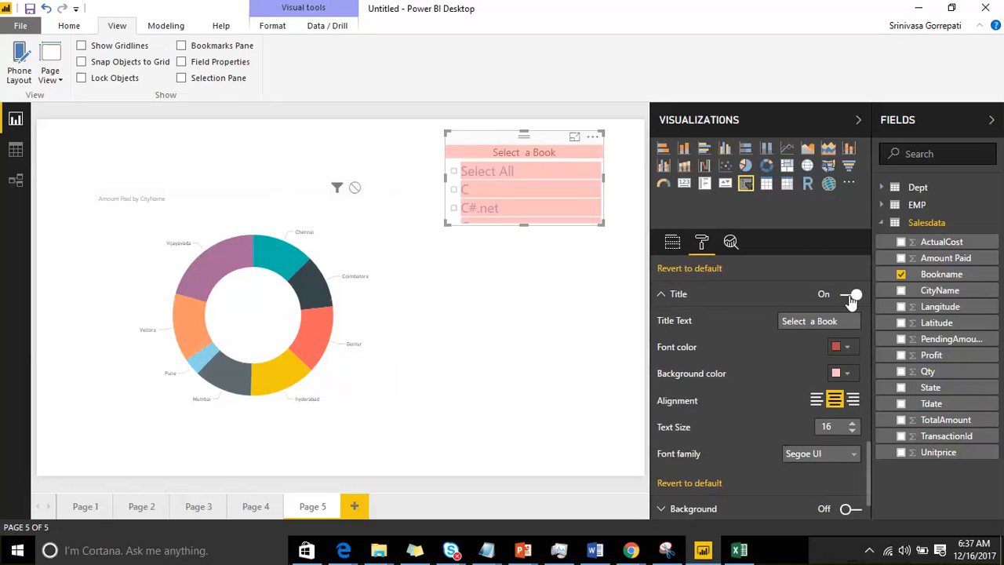
left_click_drag(838, 321, 744, 324)
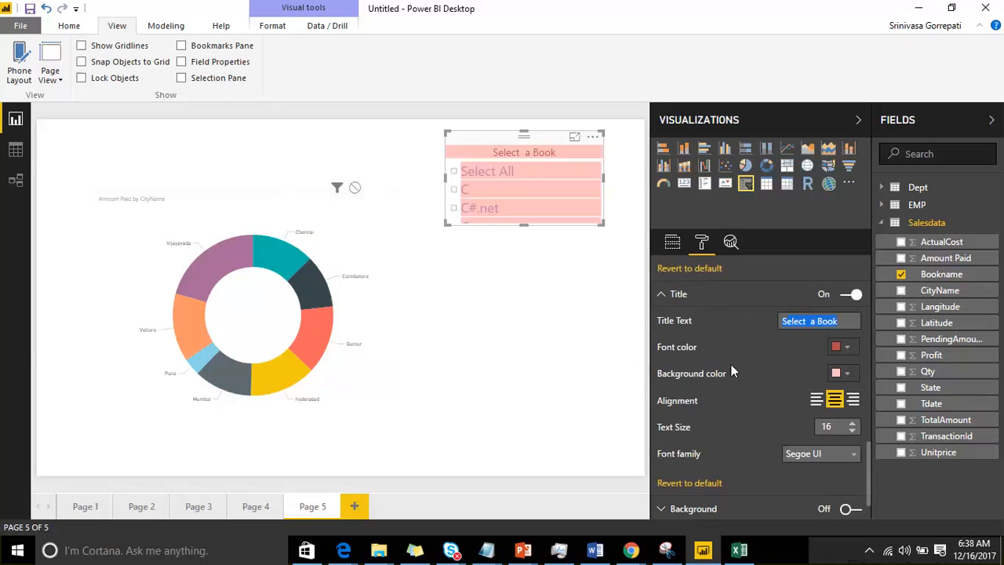
Step: Expand the slicer's Background settings and enlarge the slicer on the canvas so its items down to java fit
scroll(733, 330, "down", 1)
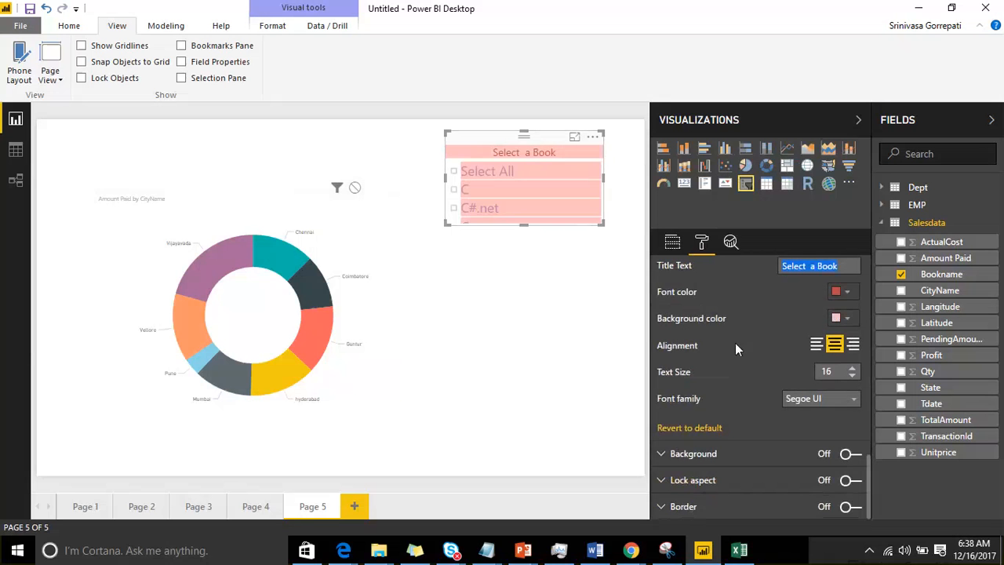
left_click(674, 453)
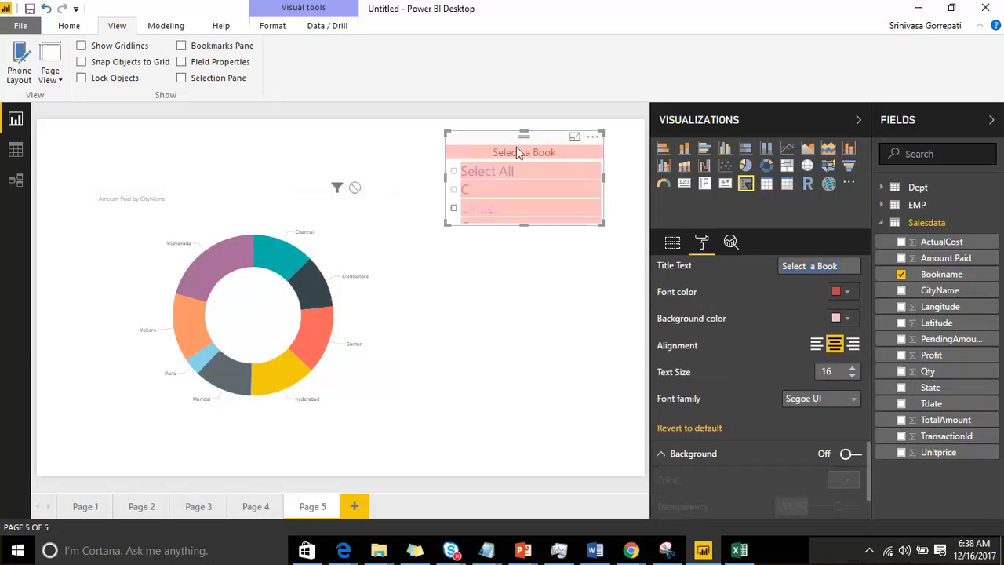
left_click_drag(603, 224, 626, 276)
Step: Turn on the slicer's background and color it light yellow
scroll(784, 365, "down", 2)
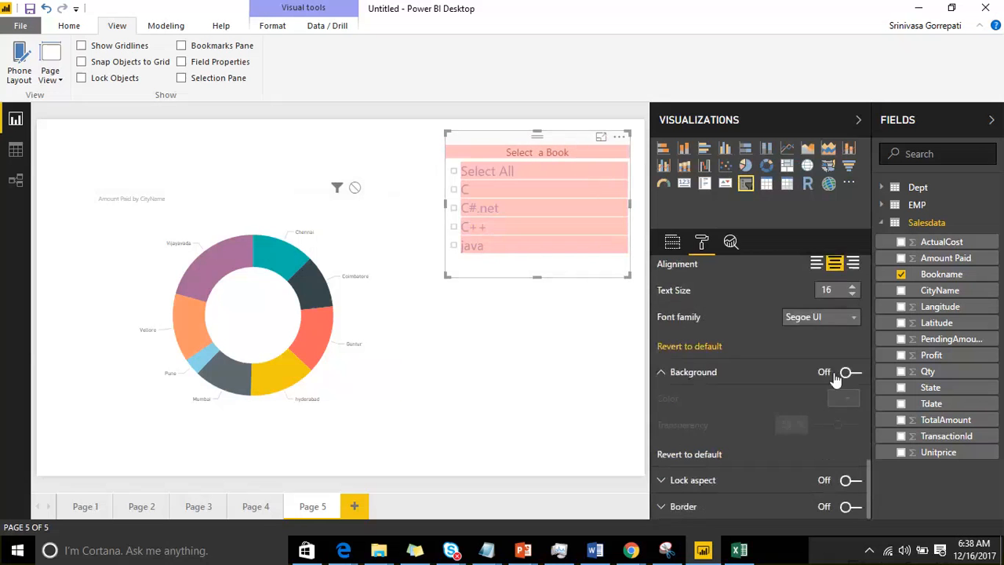
left_click(850, 372)
left_click(847, 399)
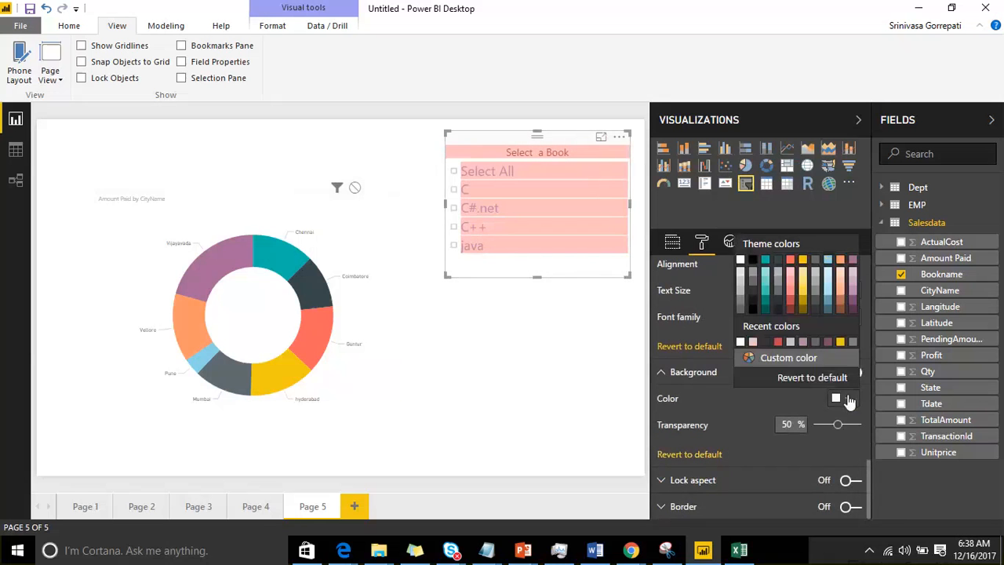
left_click(802, 287)
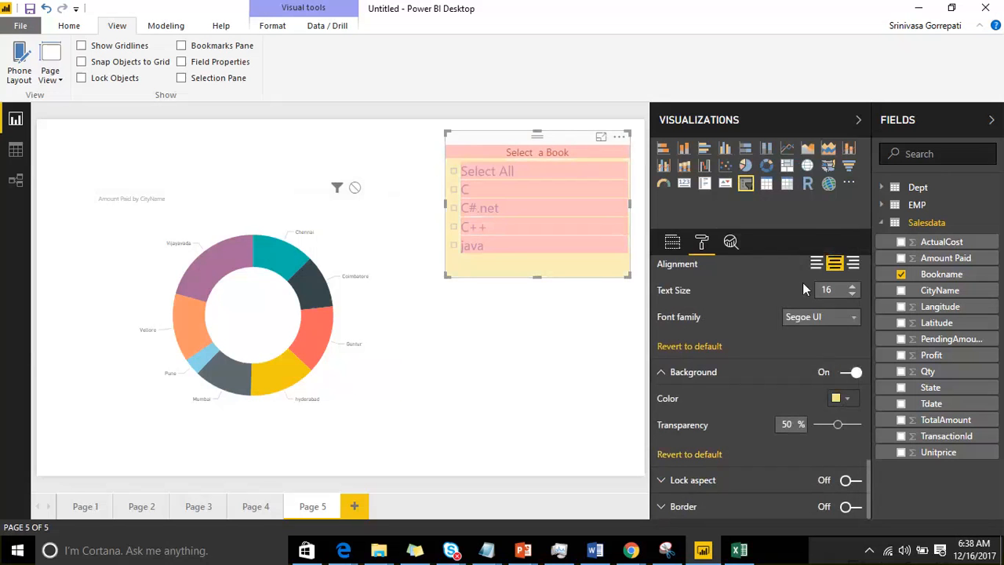
Step: Set the slicer's background transparency to 40% and collapse the Background and Title settings
left_click_drag(840, 430, 819, 430)
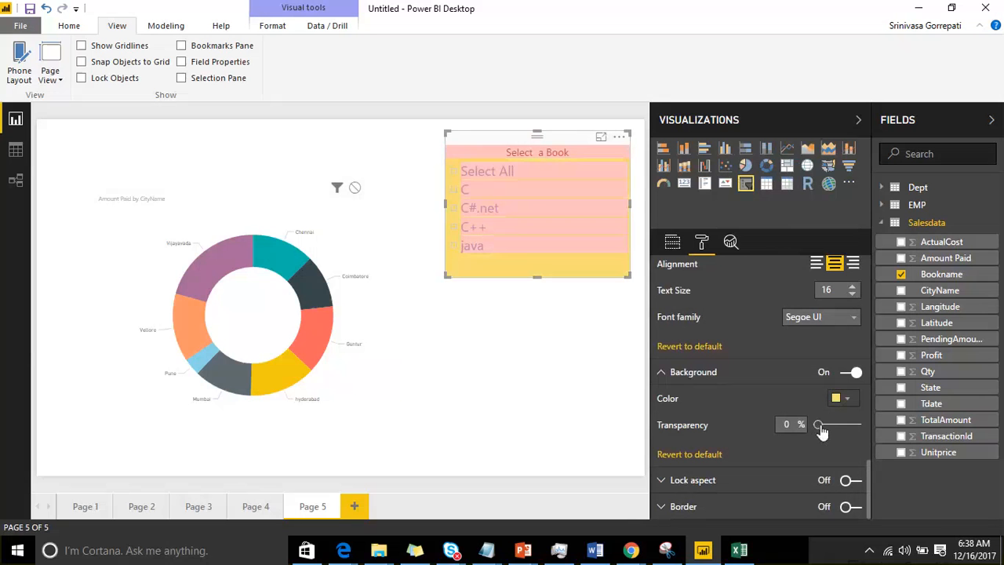
mouse_move(820, 430)
left_mouse_down()
mouse_move(855, 430)
mouse_move(831, 430)
left_mouse_up()
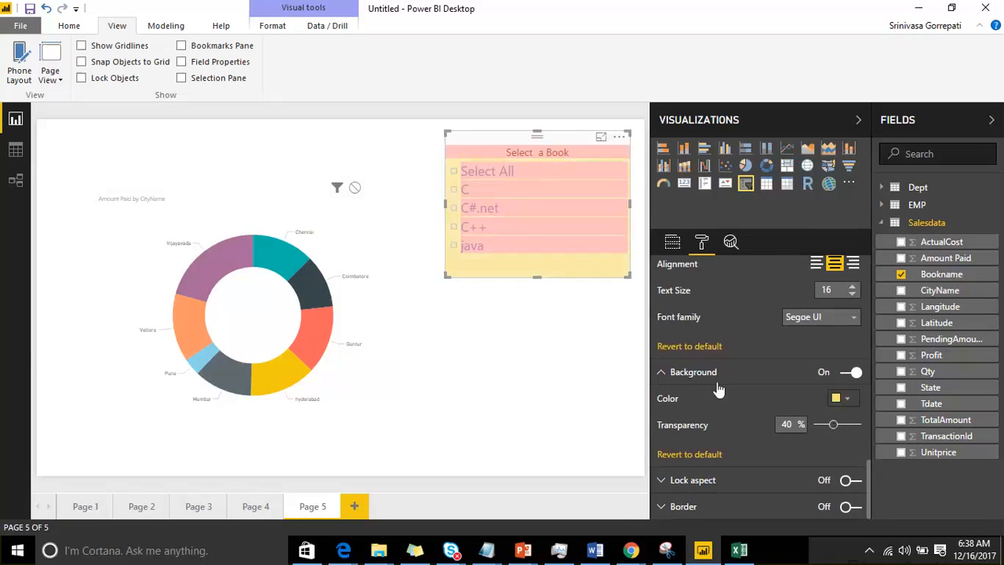
left_click(671, 375)
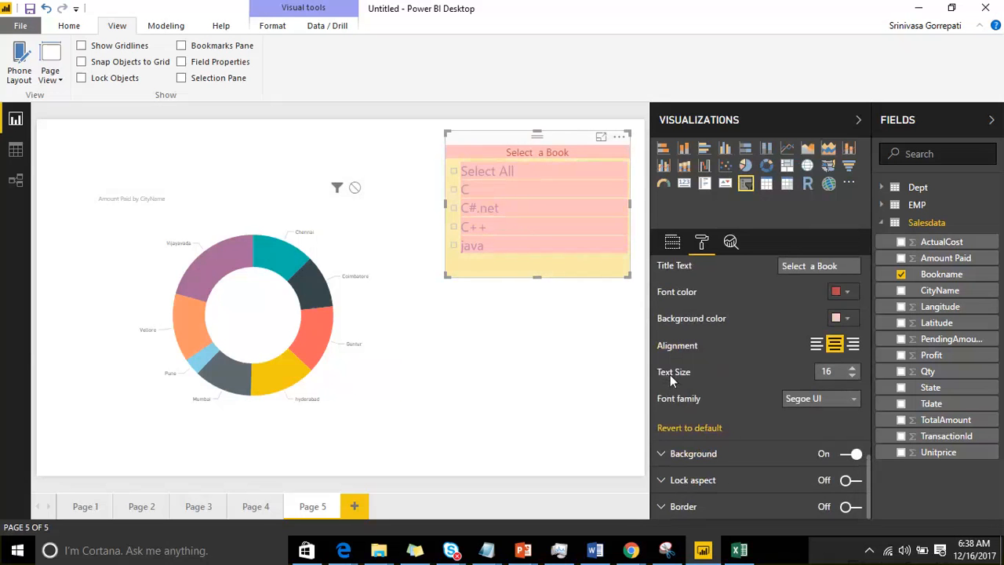
scroll(671, 364, "up", 2)
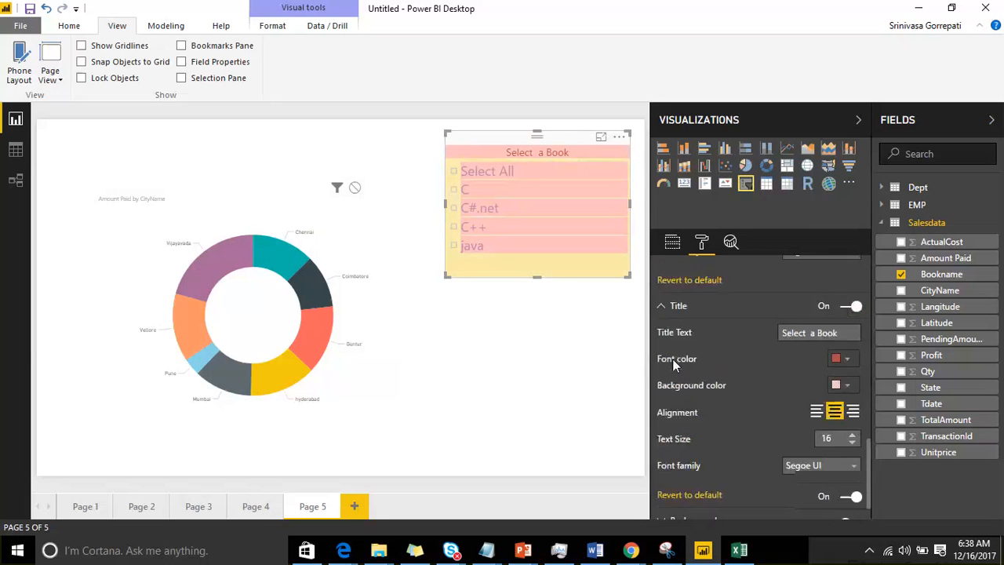
left_click(671, 316)
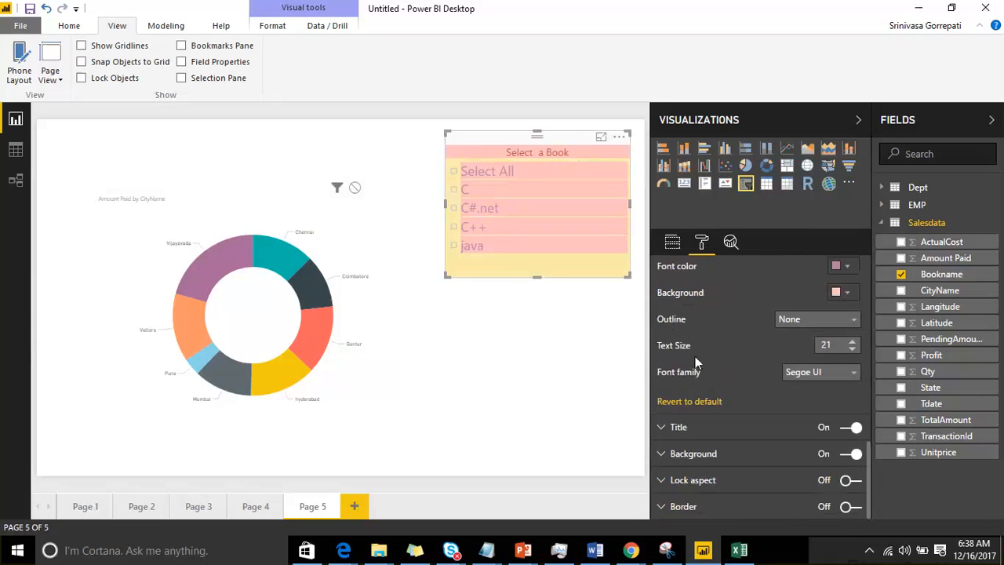
Step: Turn on lock aspect for the slicer and give it a dark red border
left_click(662, 480)
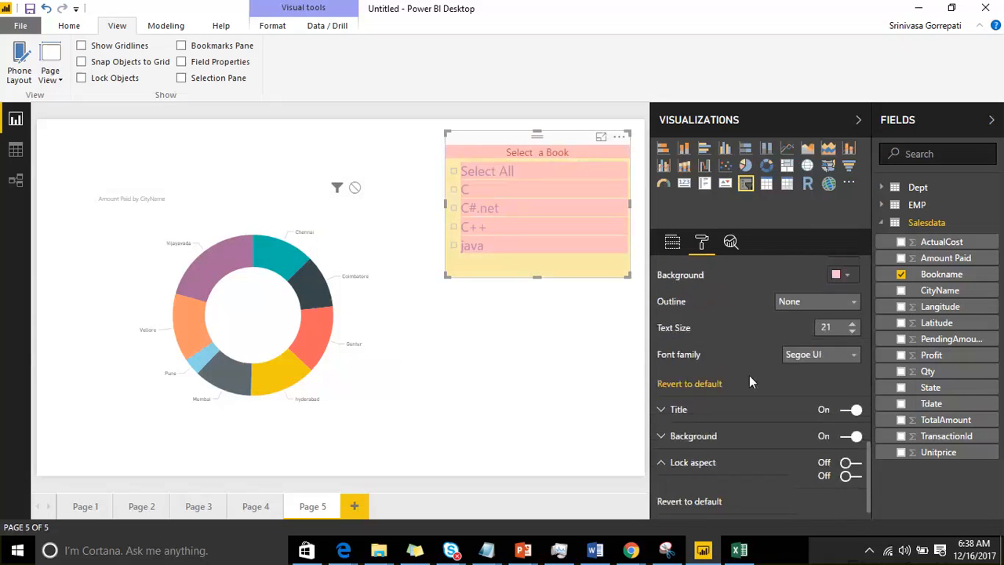
left_click(851, 443)
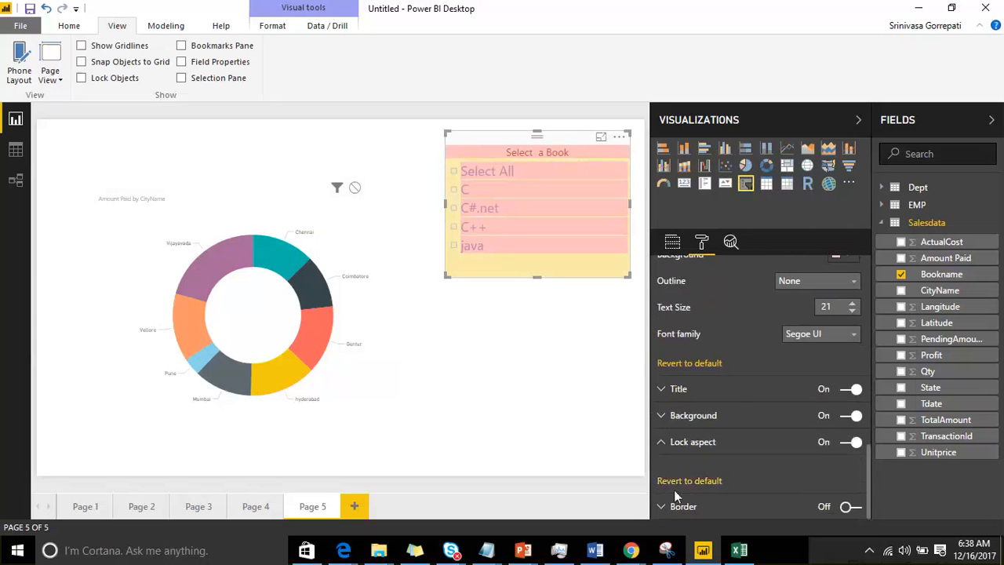
left_click(662, 508)
scroll(694, 392, "down", 1)
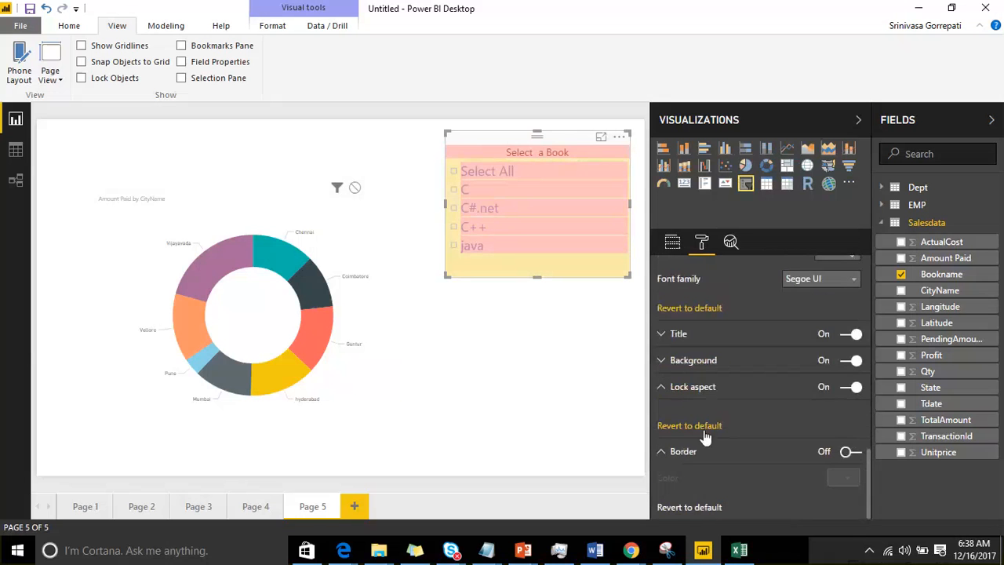
left_click(851, 451)
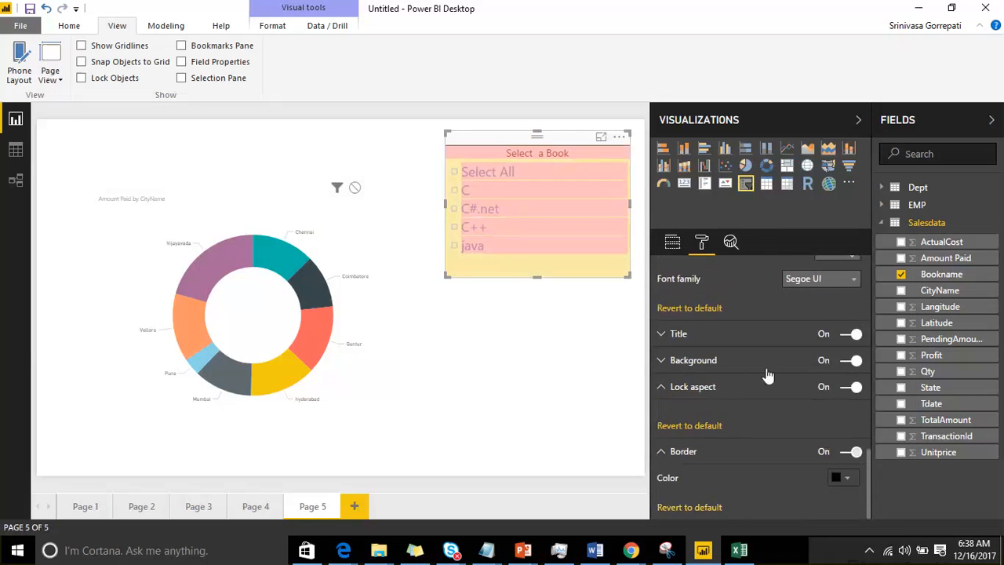
left_click(848, 479)
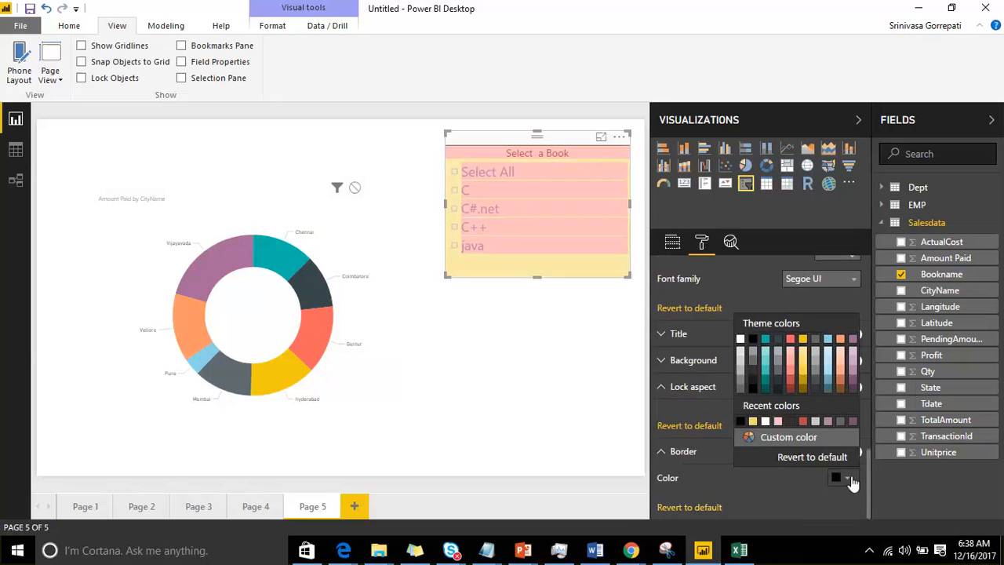
left_click(792, 388)
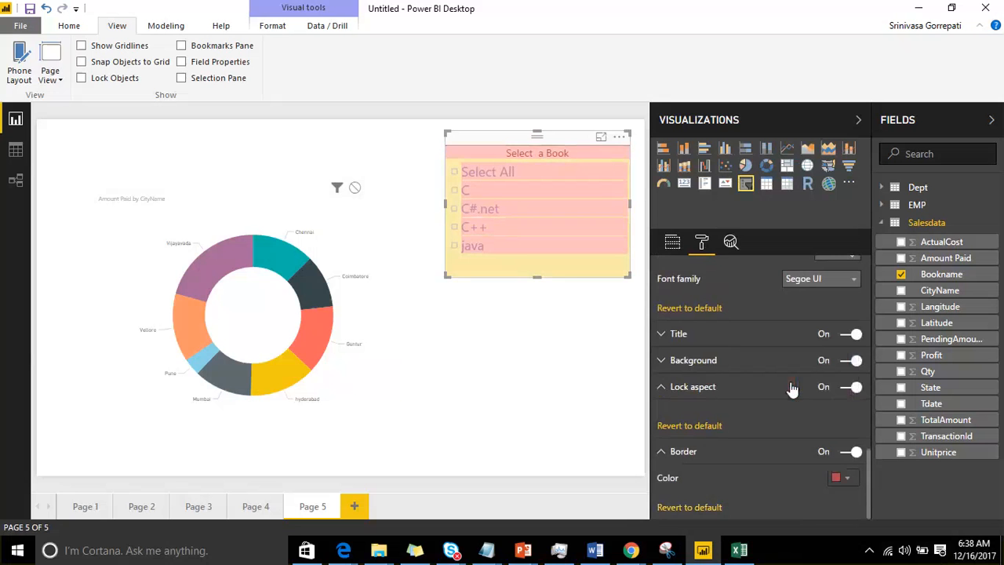
Step: Deselect the slicer to view the finished formatting, and reselect it with its format settings open
left_click(533, 342)
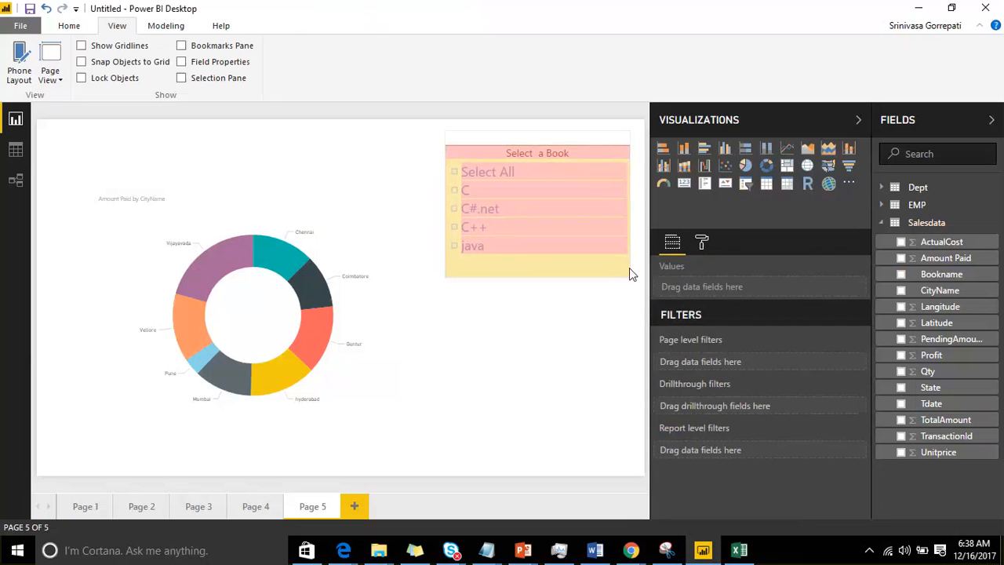
left_click(543, 142)
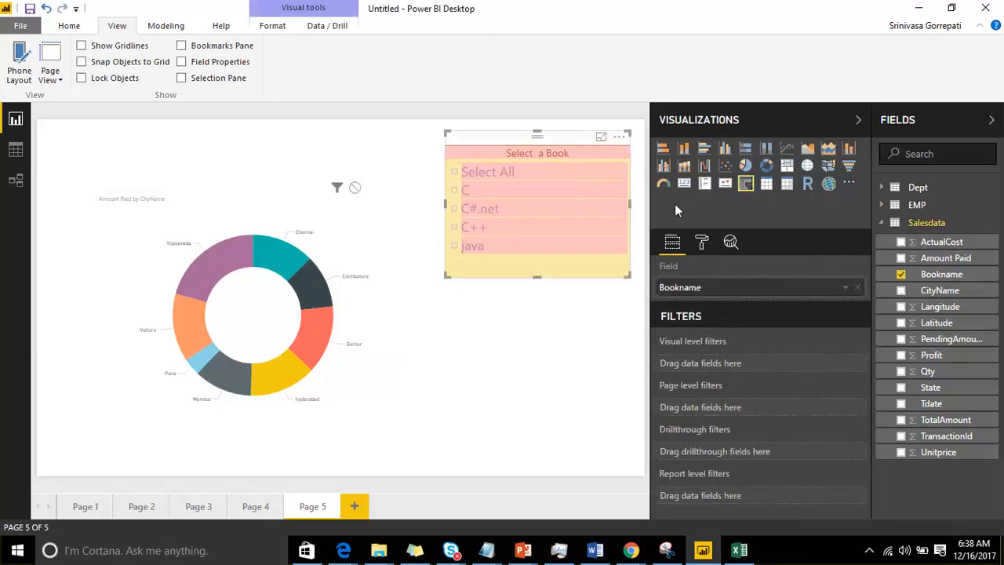
left_click(701, 243)
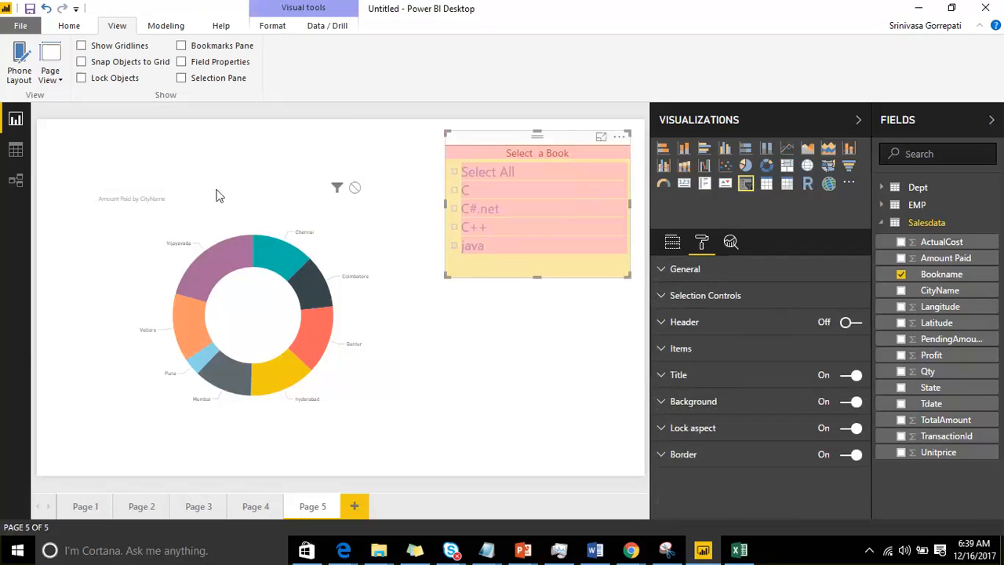
Step: Move the Amount Paid by CityName donut chart to the page's upper-left corner, shrink it and deselect it
left_click_drag(224, 199, 141, 143)
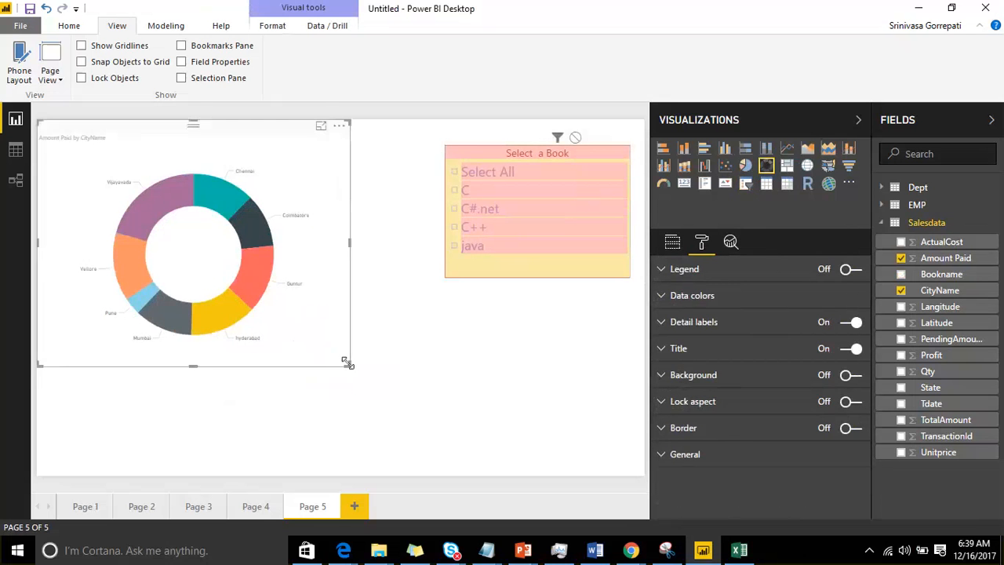
left_click_drag(348, 362, 283, 319)
left_click(330, 281)
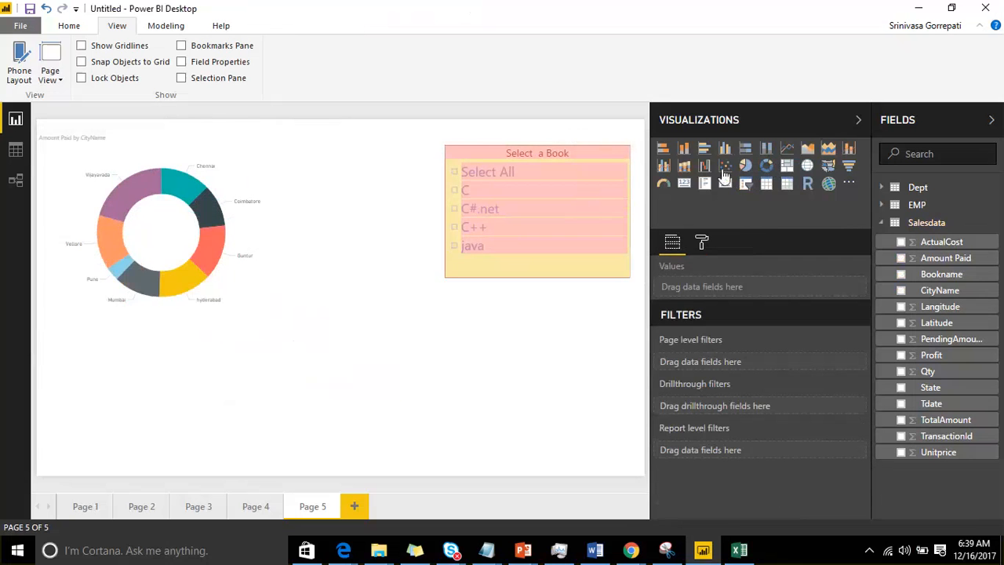
Step: Add a treemap of Profit grouped by Bookname, widen it, and move the donut chart down beside it
left_click(788, 167)
left_click_drag(81, 397, 376, 399)
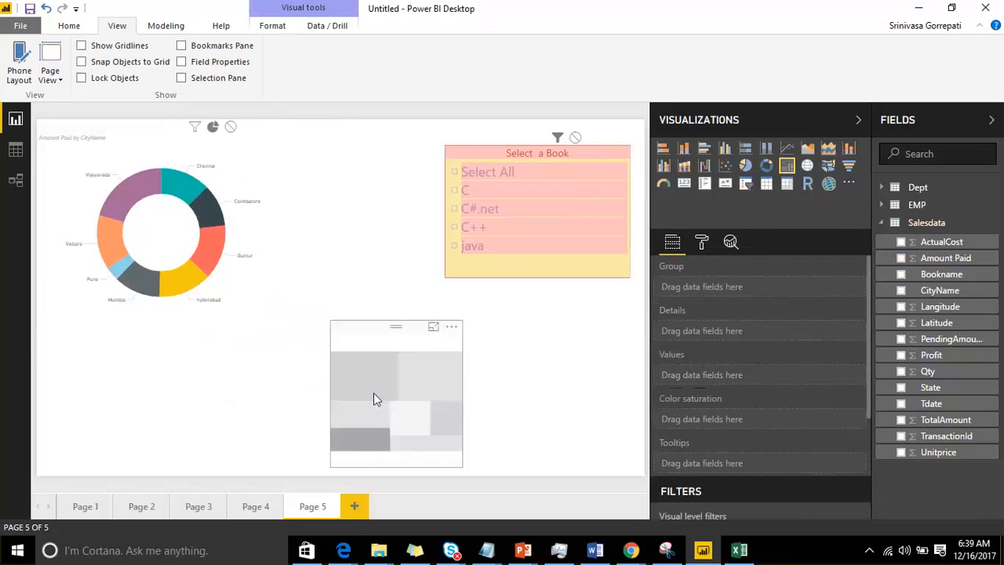
left_click(901, 274)
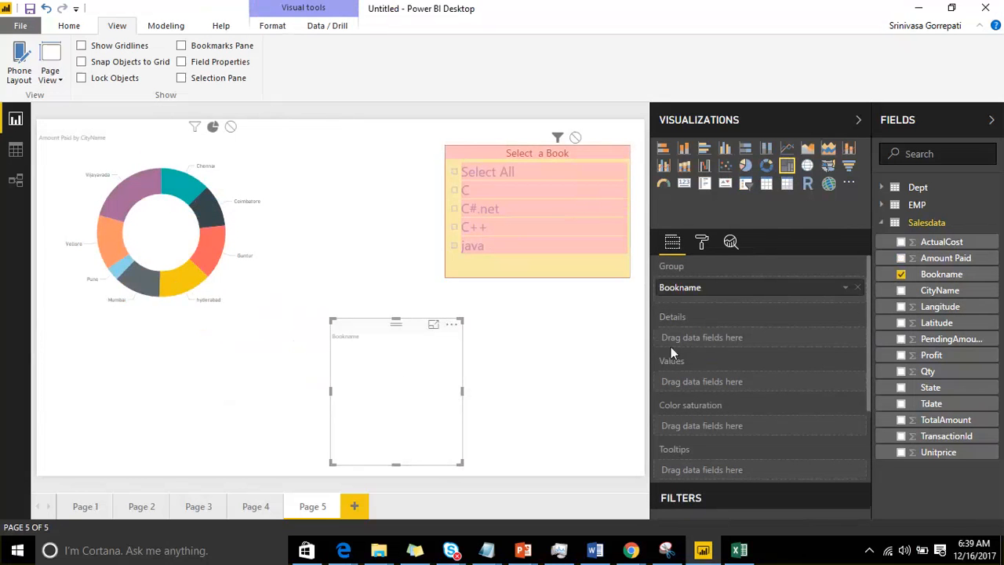
left_click(901, 355)
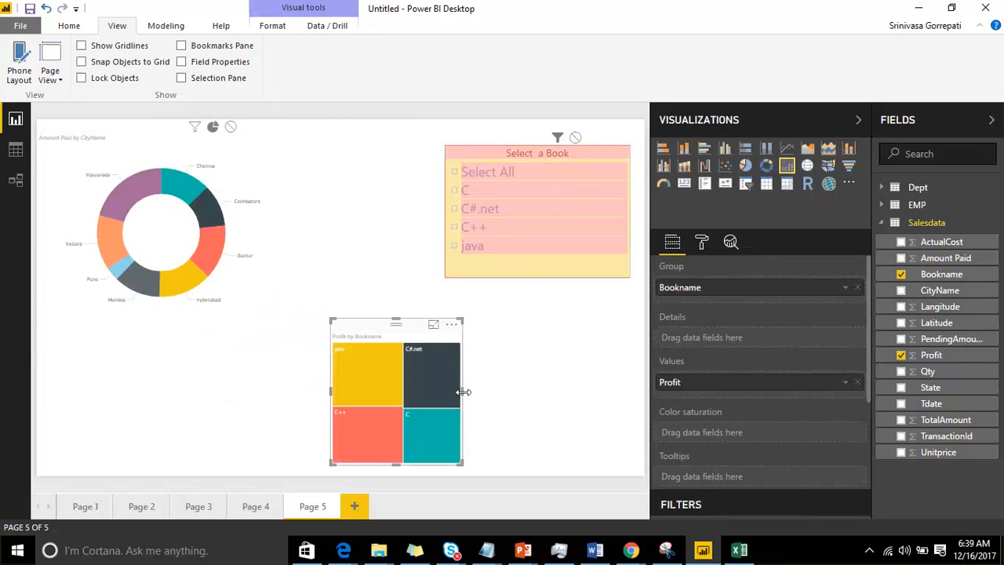
left_click_drag(462, 391, 602, 391)
left_click_drag(144, 131, 153, 296)
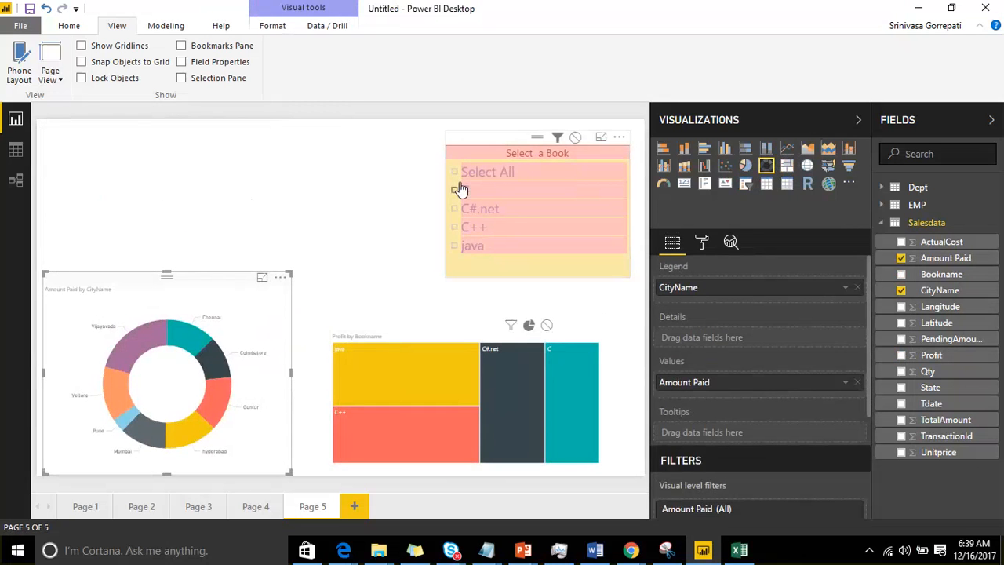
Step: Test the slicer on both charts by selecting java, C++, C#.net and C, then only C, and clear the selection
left_click(455, 246)
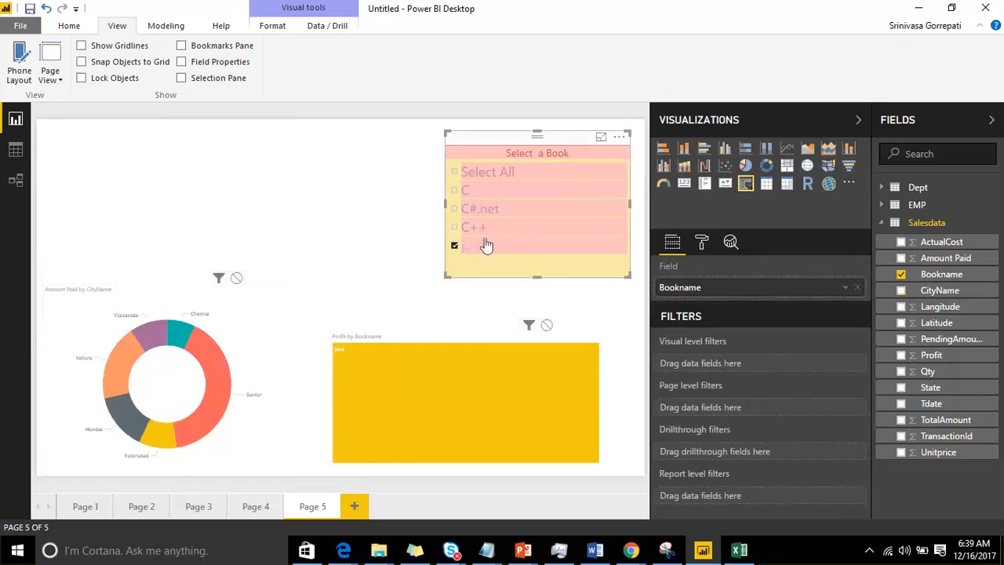
left_click(455, 227, "ctrl")
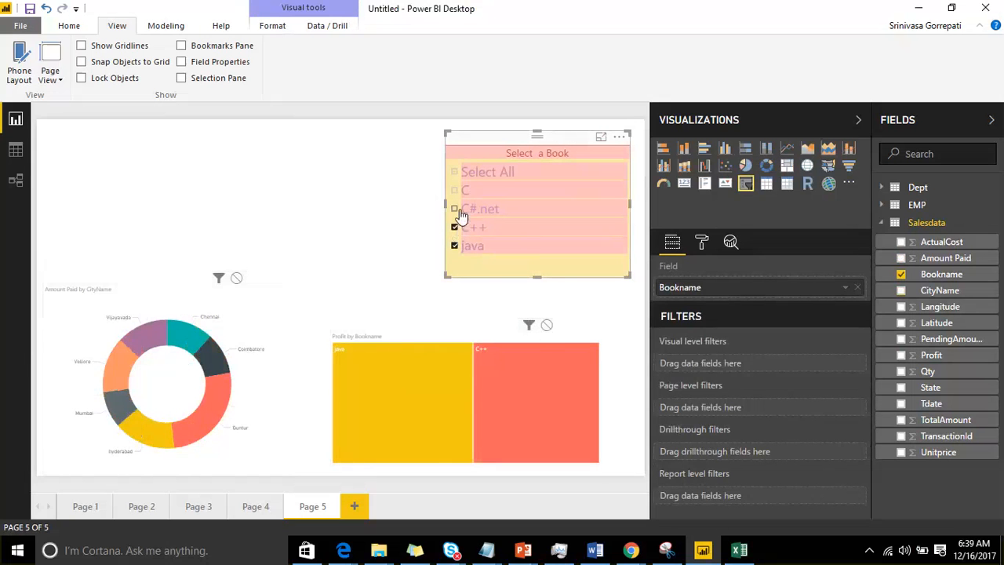
left_click(455, 208, "ctrl")
left_click(455, 191, "ctrl")
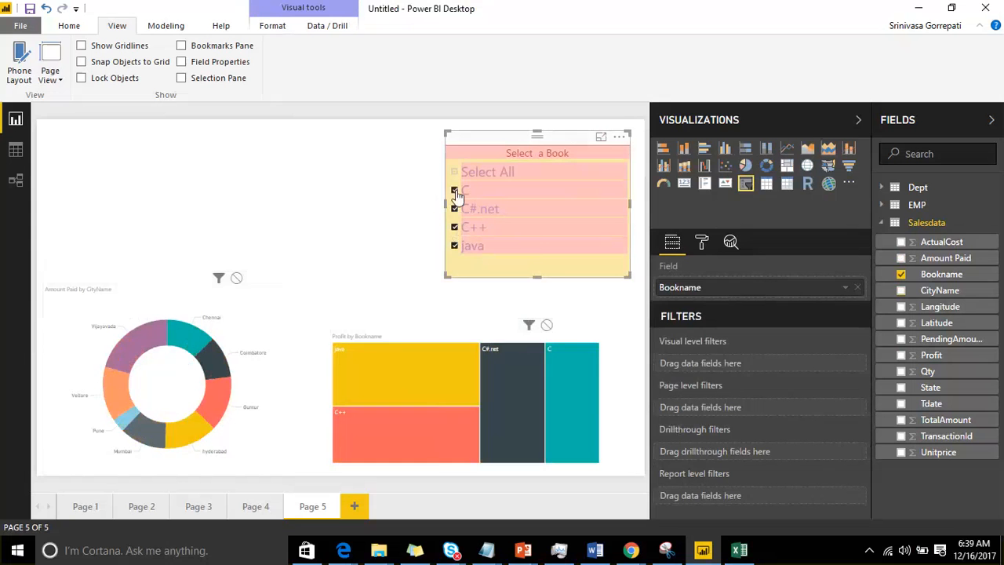
left_click(455, 191)
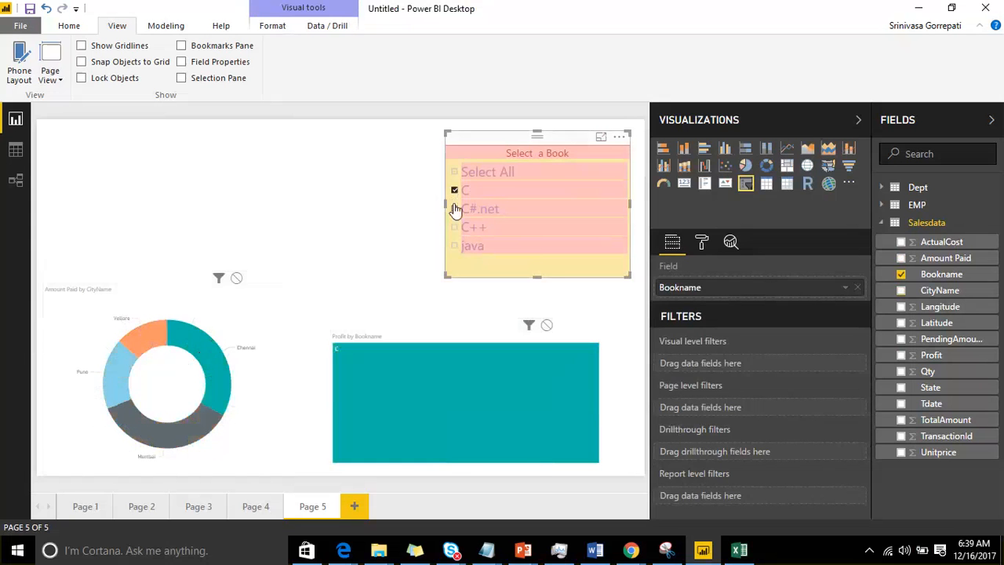
left_click(455, 191)
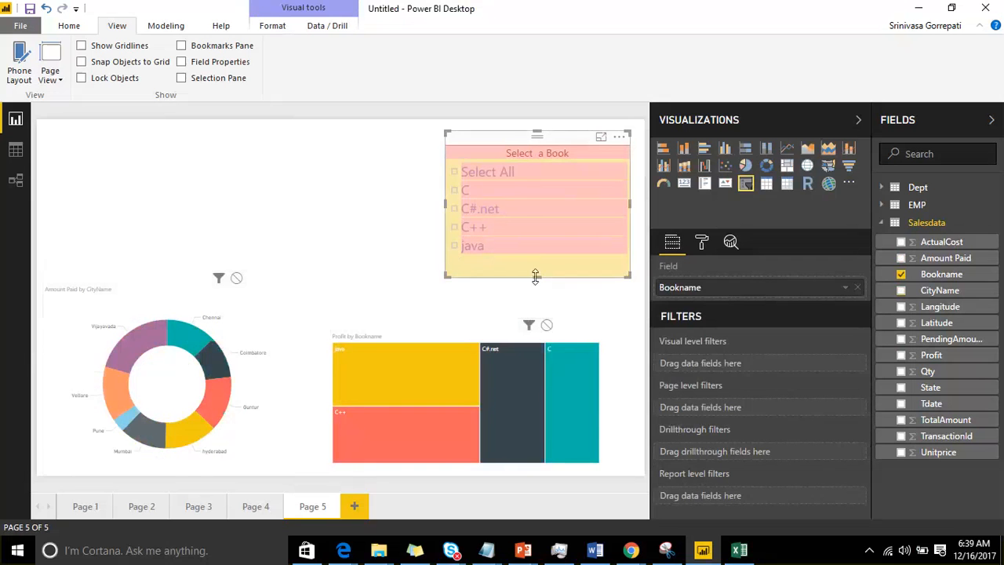
Step: Shorten the book slicer to fit its items, and collapse the Fields and Visualizations panes
left_click_drag(536, 276, 538, 264)
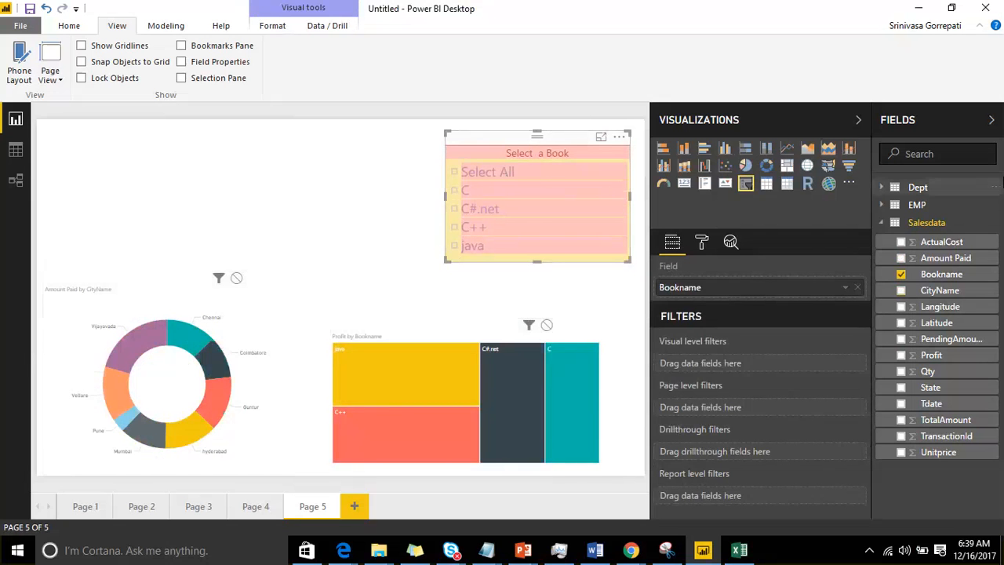
left_click(953, 120)
left_click(952, 121)
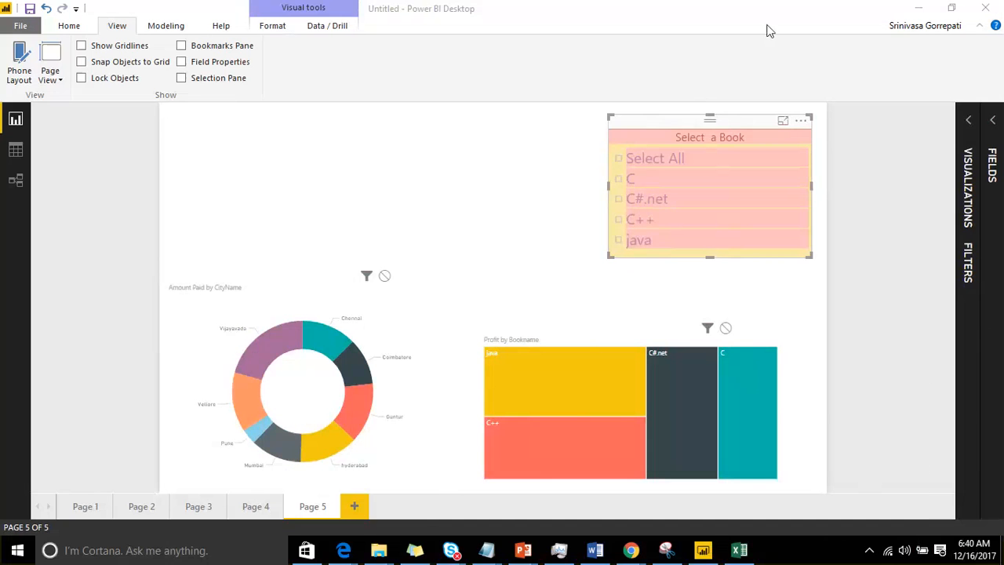
Step: Add a new blank report page and draw a large rectangle in its middle with the annotation pen
left_click(354, 508)
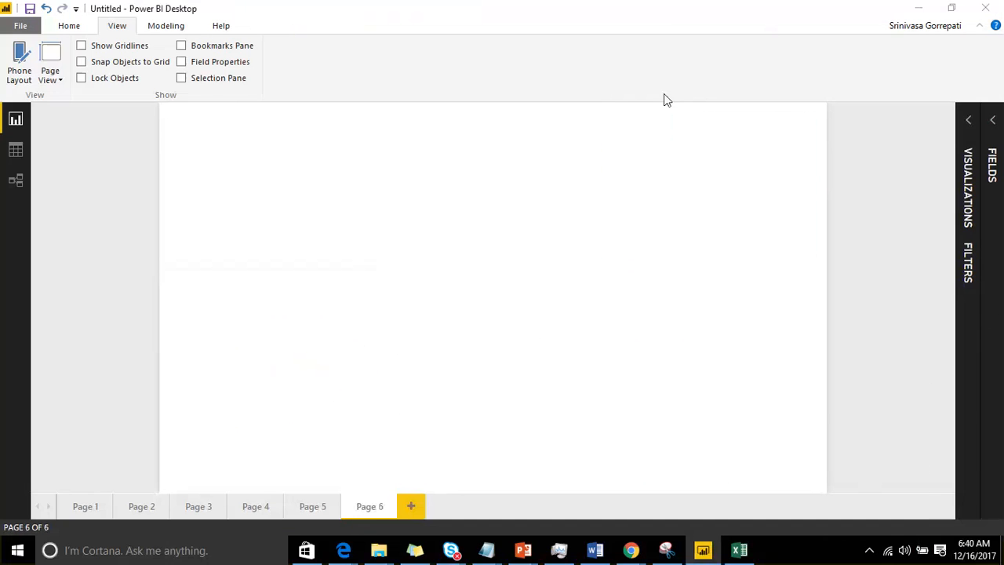
left_click(769, 19)
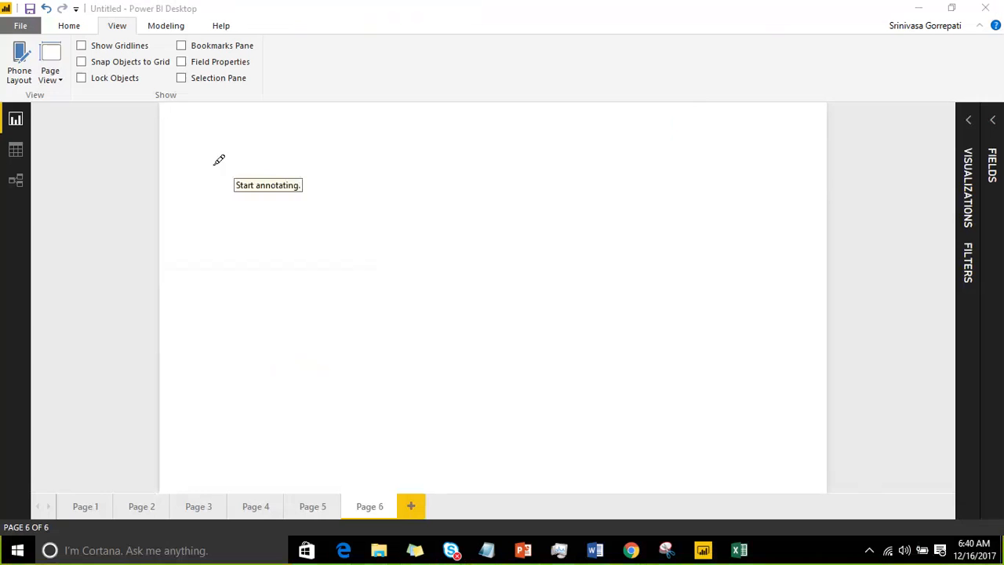
mouse_move(351, 152)
left_mouse_down()
mouse_move(696, 159)
mouse_move(708, 433)
left_mouse_up()
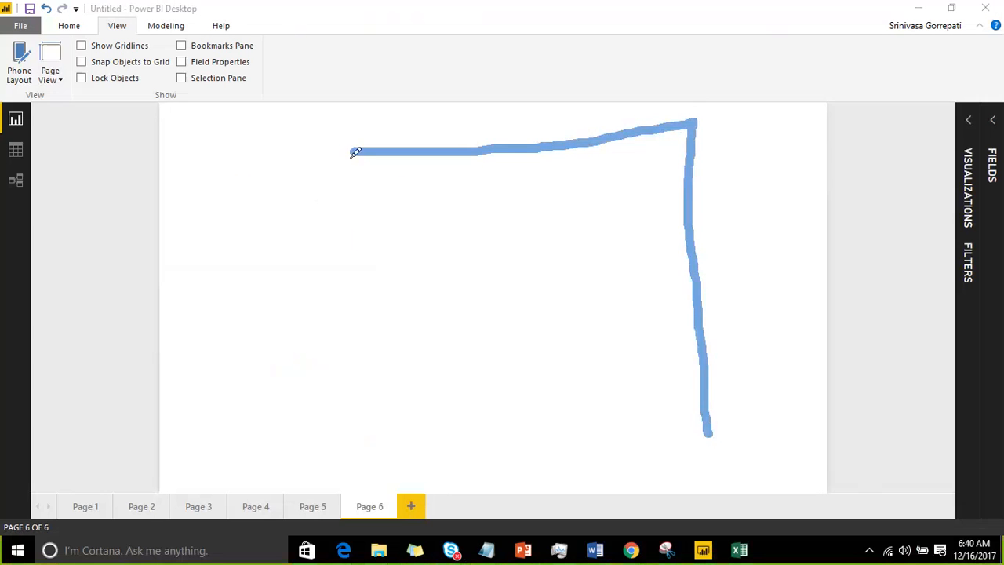
mouse_move(353, 153)
left_mouse_down()
mouse_move(381, 439)
mouse_move(695, 419)
left_mouse_up()
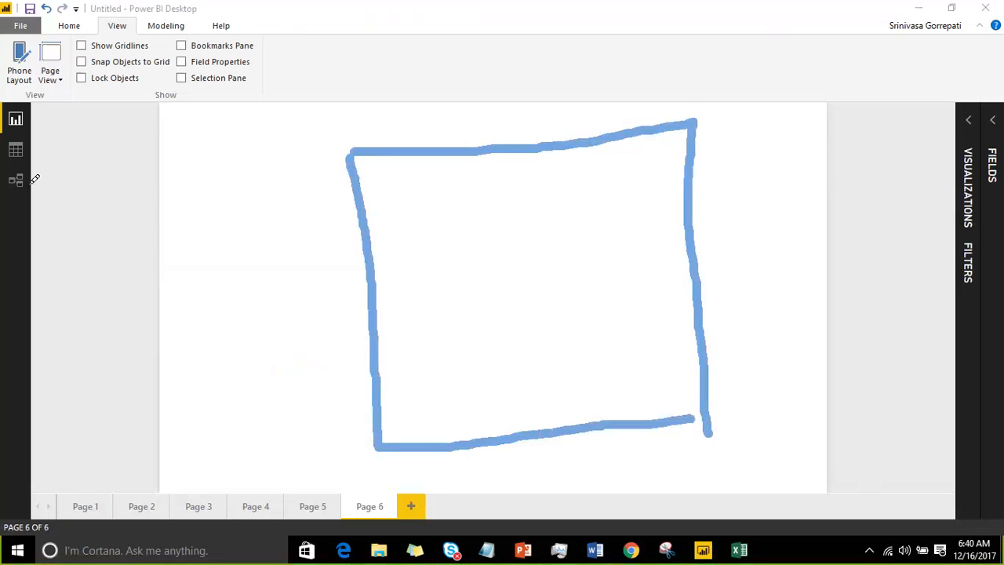
Step: Draw a database cylinder beside the rectangle and an arrow from the rectangle to it, labelled P
mouse_move(140, 233)
left_mouse_down()
mouse_move(208, 186)
mouse_move(134, 224)
mouse_move(139, 357)
mouse_move(235, 322)
mouse_move(211, 204)
left_mouse_up()
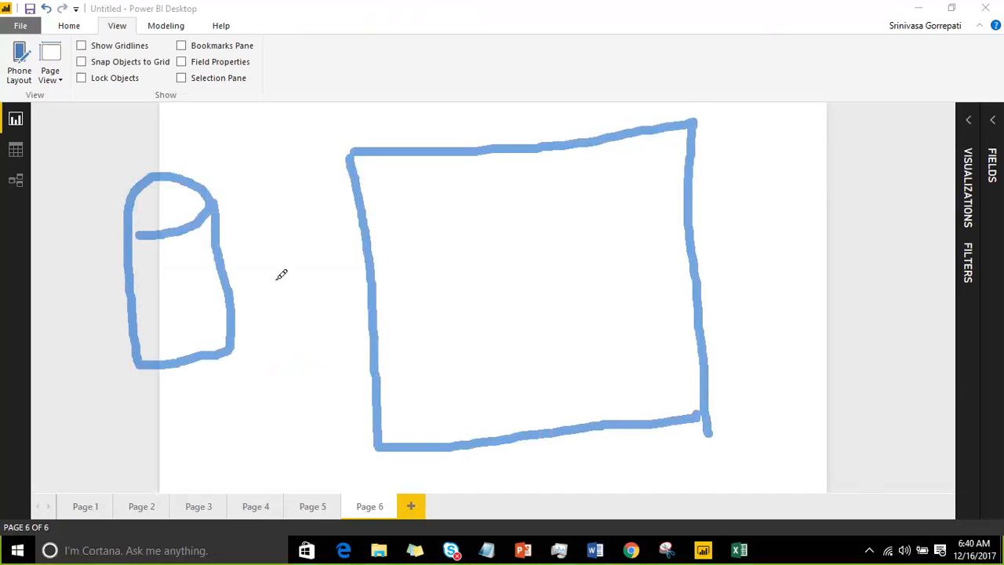
left_click_drag(243, 287, 369, 270)
mouse_move(273, 256)
left_mouse_down()
mouse_move(242, 287)
mouse_move(276, 311)
left_mouse_up()
mouse_move(284, 191)
left_mouse_down()
mouse_move(298, 244)
mouse_move(299, 180)
mouse_move(287, 213)
left_mouse_up()
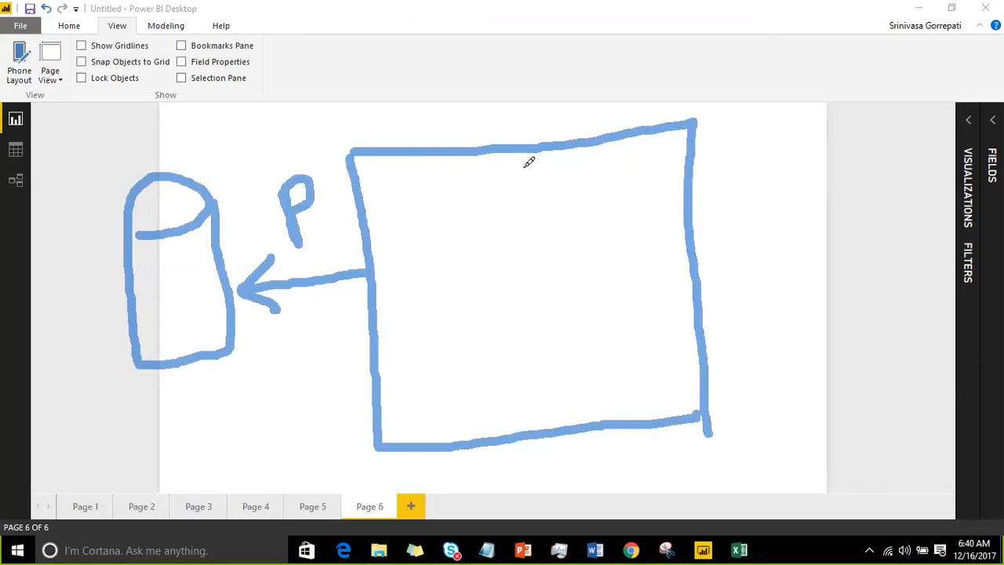
Step: Divide the rectangle with a vertical line, and write 100R in its left half and 50 in its right half
left_click_drag(516, 157, 548, 408)
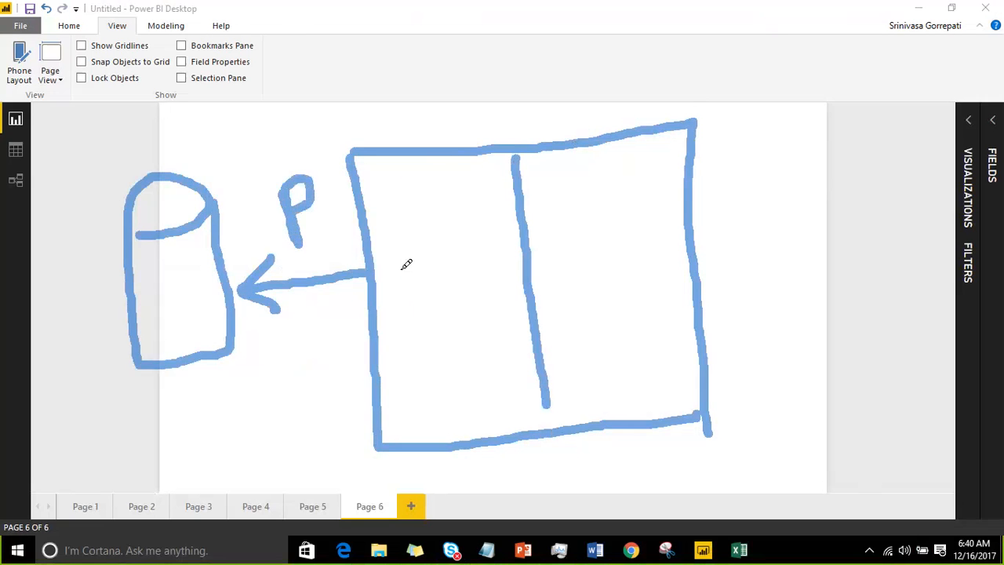
mouse_move(402, 268)
left_mouse_down()
mouse_move(426, 315)
mouse_move(440, 285)
left_mouse_up()
mouse_move(449, 235)
left_mouse_down()
mouse_move(465, 253)
mouse_move(461, 215)
mouse_move(448, 235)
mouse_move(472, 201)
mouse_move(497, 224)
left_mouse_up()
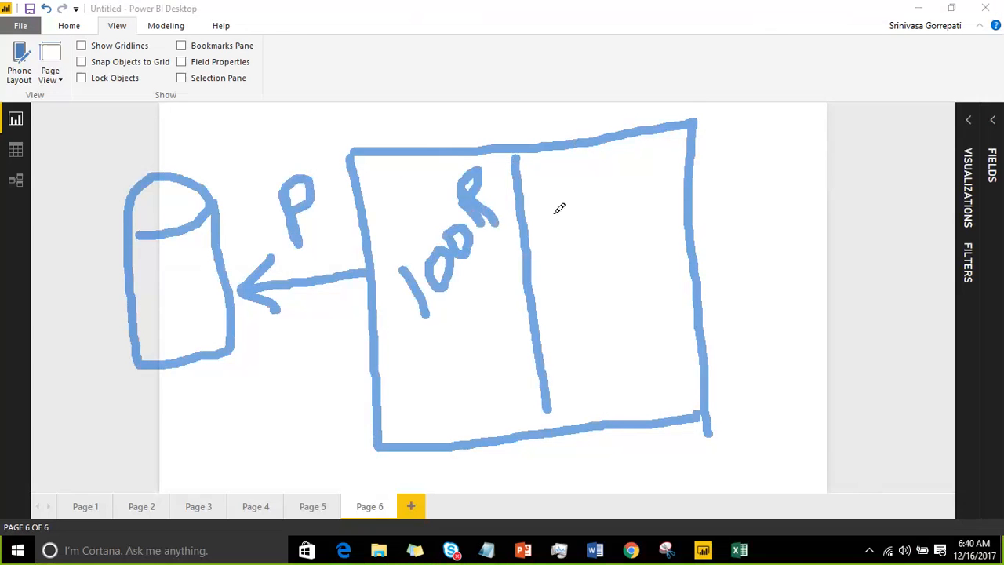
left_click_drag(583, 231, 590, 285)
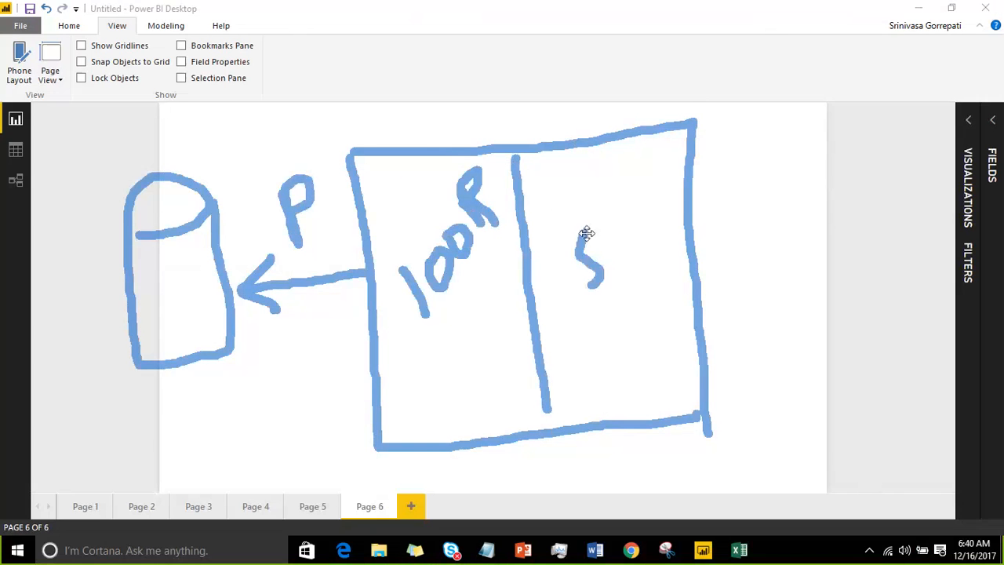
mouse_move(585, 234)
left_mouse_down()
mouse_move(607, 213)
mouse_move(648, 210)
mouse_move(630, 209)
left_mouse_up()
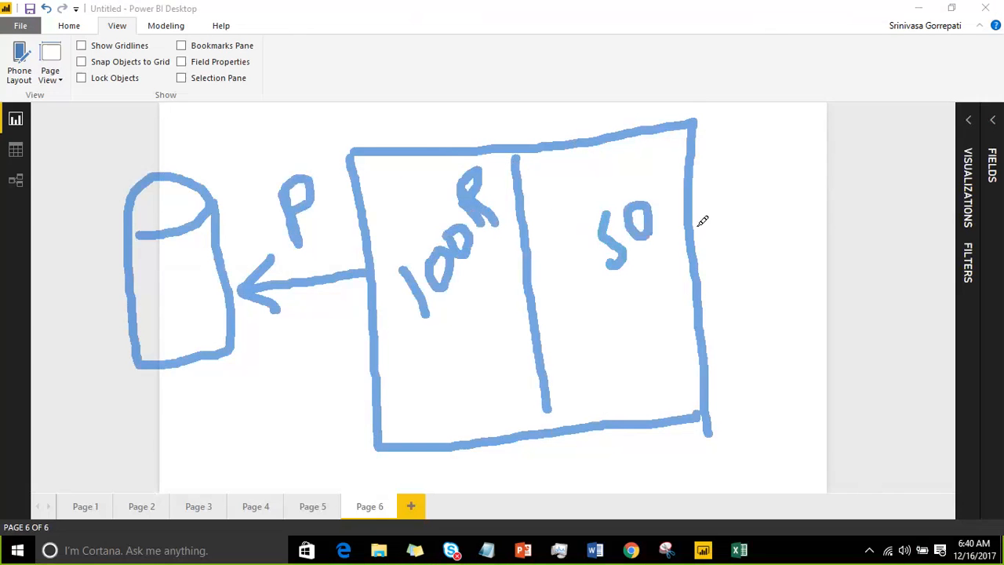
Step: Draw an arrow pointing at the rectangle's right side and label its outer end U
left_click_drag(710, 232, 838, 212)
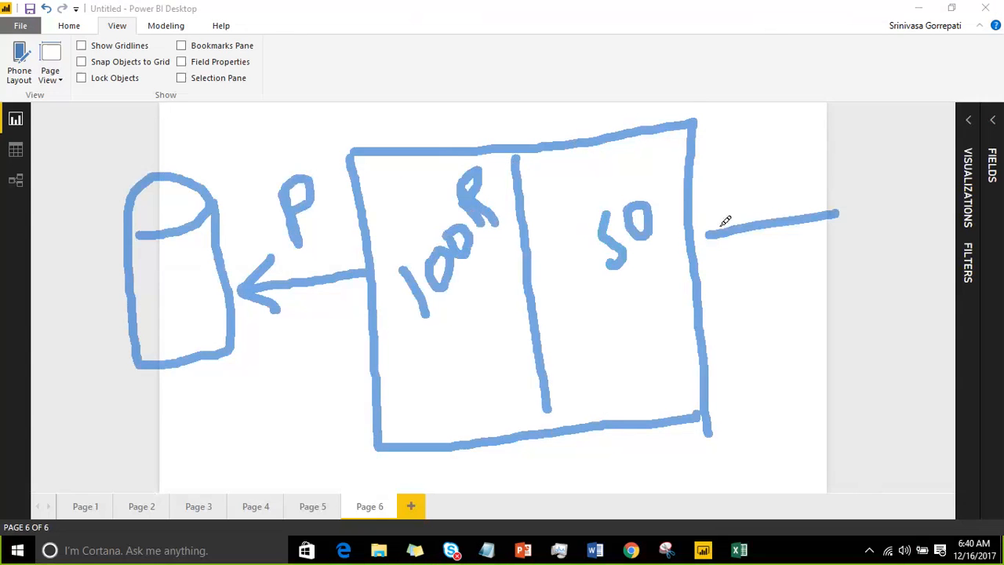
left_click_drag(733, 201, 750, 268)
mouse_move(848, 168)
left_mouse_down()
mouse_move(863, 157)
mouse_move(861, 167)
left_mouse_up()
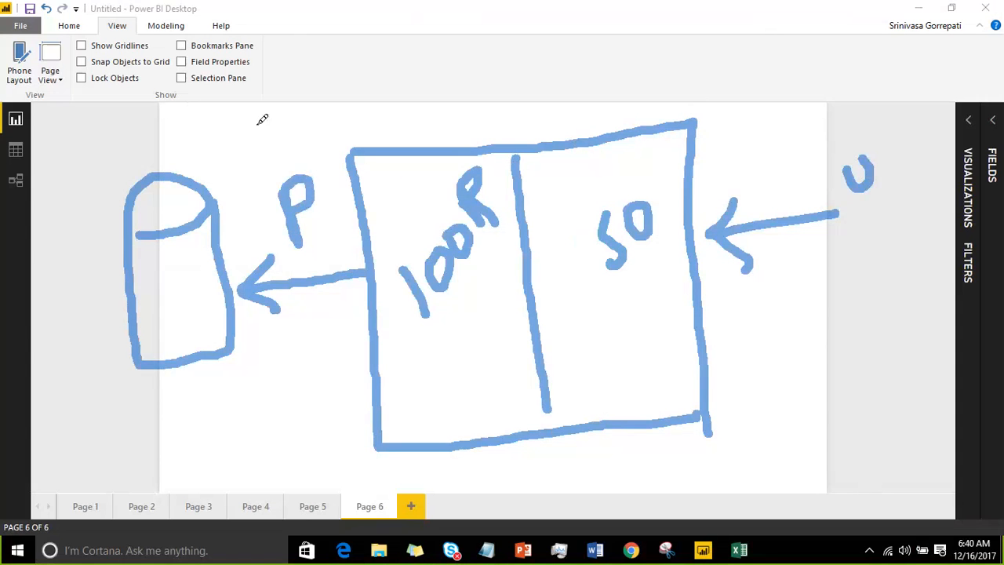
Step: Draw a bent arrow down to the P, small arrows in both directions beside it, and a curved arrow into the 100R half
left_click_drag(259, 112, 270, 157)
left_click_drag(261, 98, 338, 64)
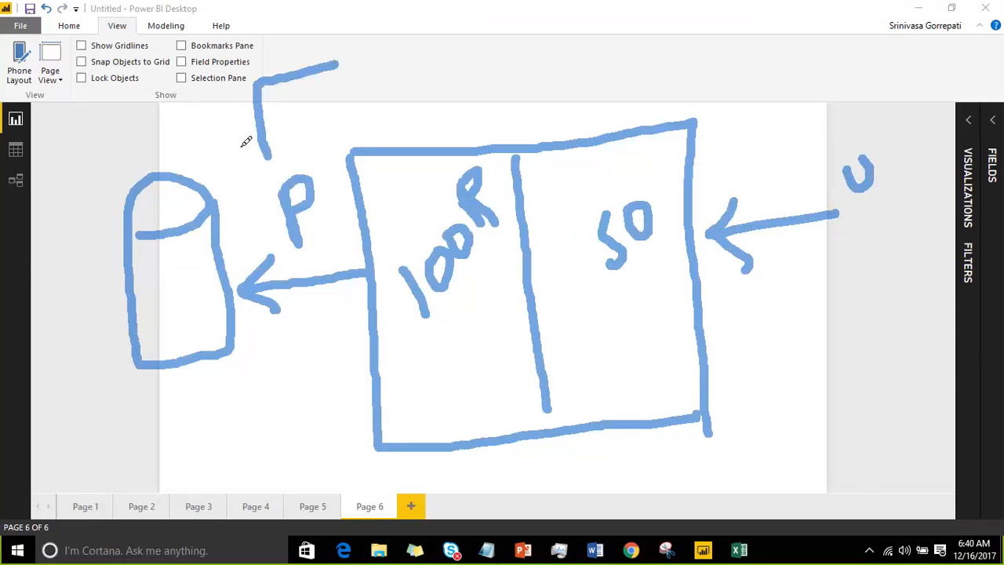
mouse_move(243, 140)
left_mouse_down()
mouse_move(262, 163)
mouse_move(279, 137)
left_mouse_up()
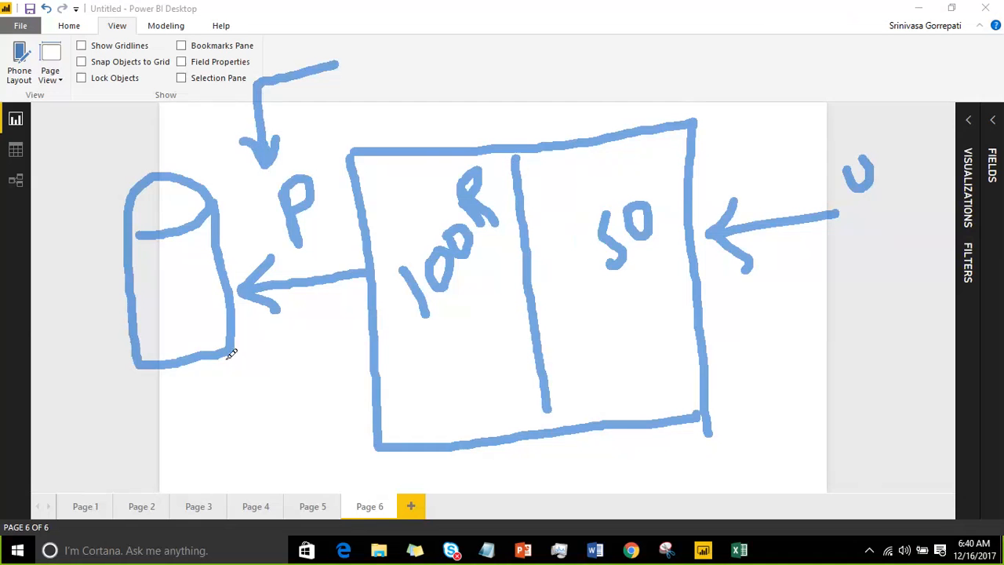
mouse_move(357, 224)
left_mouse_down()
mouse_move(322, 241)
mouse_move(344, 255)
left_mouse_up()
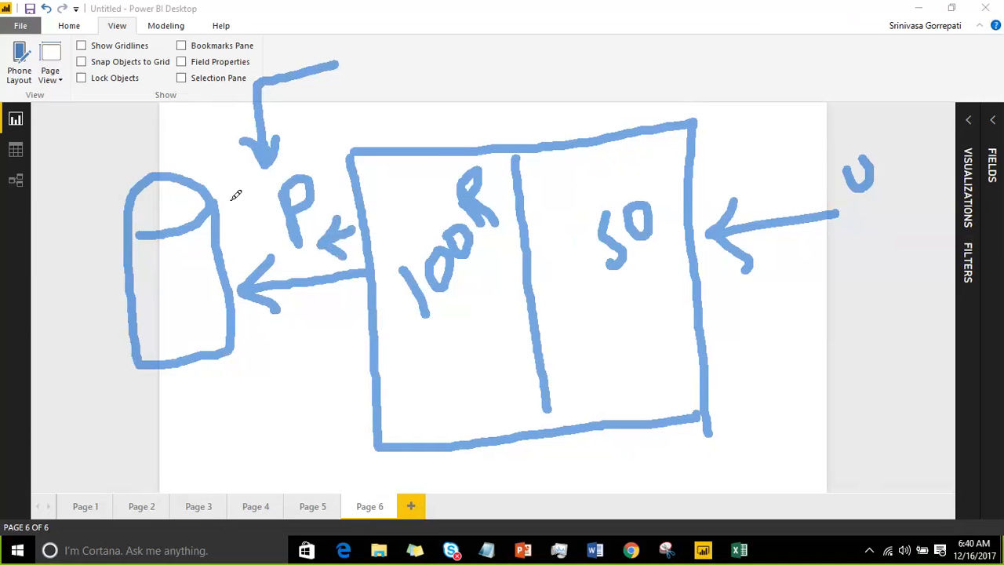
mouse_move(227, 201)
left_mouse_down()
mouse_move(339, 168)
mouse_move(330, 193)
left_mouse_up()
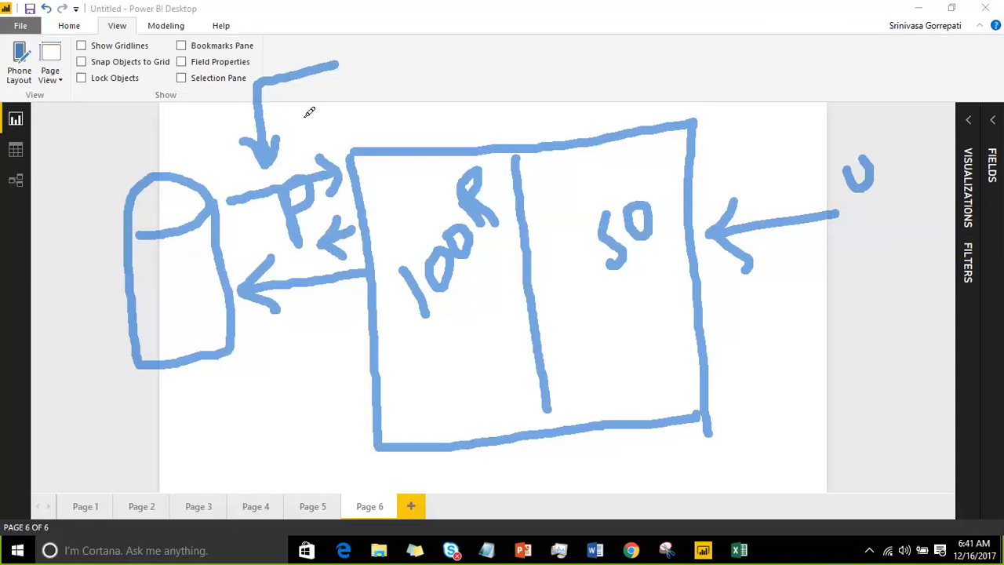
mouse_move(310, 117)
left_mouse_down()
mouse_move(355, 101)
mouse_move(396, 202)
mouse_move(391, 188)
mouse_move(407, 177)
left_mouse_up()
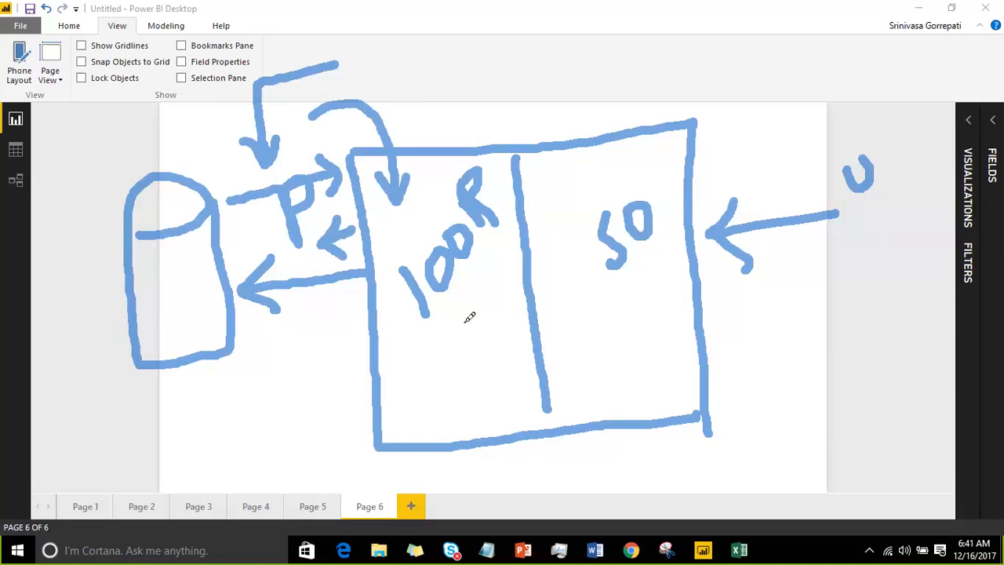
Step: Draw an arrow from the 100R half into the 50 half and write Filter beneath it
mouse_move(440, 351)
left_mouse_down()
mouse_move(550, 310)
mouse_move(560, 316)
mouse_move(548, 334)
left_mouse_up()
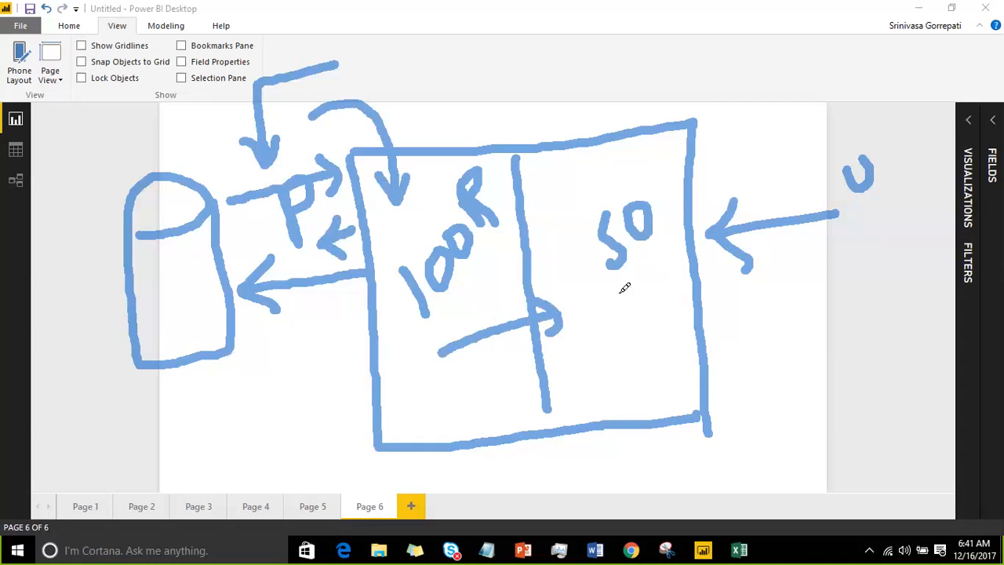
mouse_move(474, 376)
left_mouse_down()
mouse_move(485, 415)
mouse_move(484, 358)
mouse_move(506, 358)
mouse_move(502, 382)
mouse_move(524, 380)
left_mouse_up()
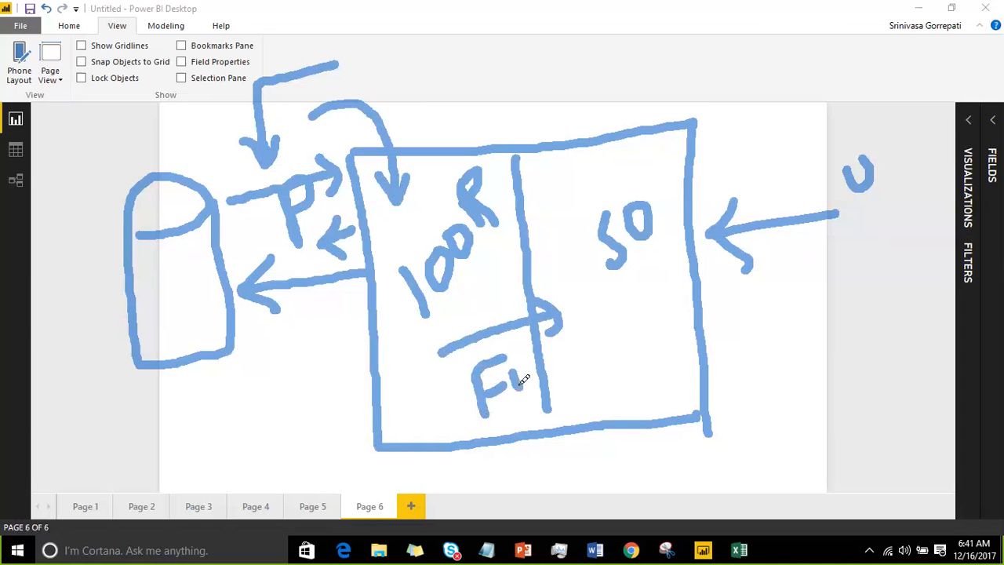
left_click(514, 357)
mouse_move(524, 330)
left_mouse_down()
mouse_move(535, 380)
mouse_move(556, 369)
mouse_move(556, 331)
mouse_move(555, 375)
mouse_move(585, 360)
mouse_move(587, 371)
left_mouse_up()
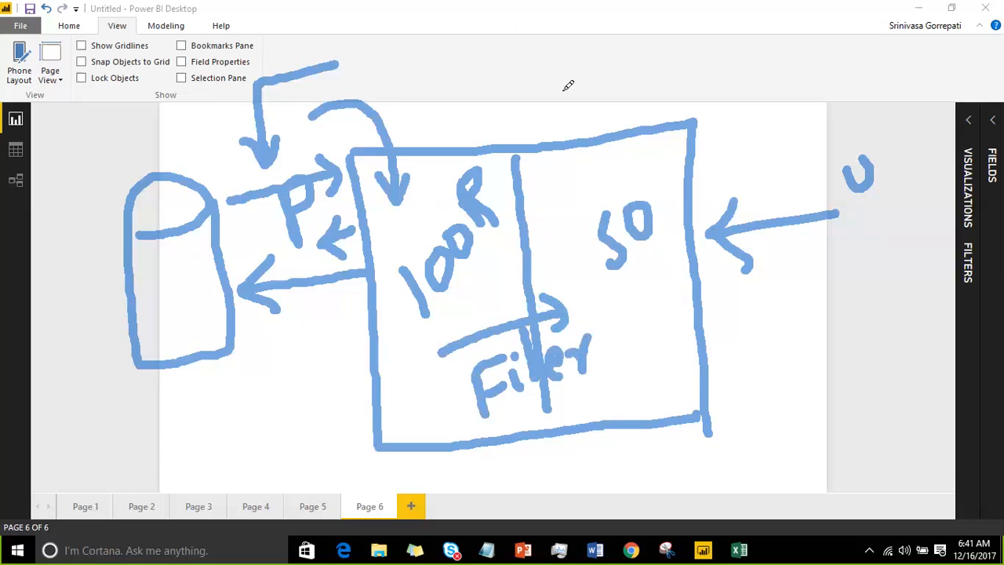
Step: Draw a bent line above the 50 half, and label three users U1, U2 and U3 with lines beside the rectangle
mouse_move(580, 121)
left_mouse_down()
mouse_move(583, 75)
mouse_move(667, 61)
left_mouse_up()
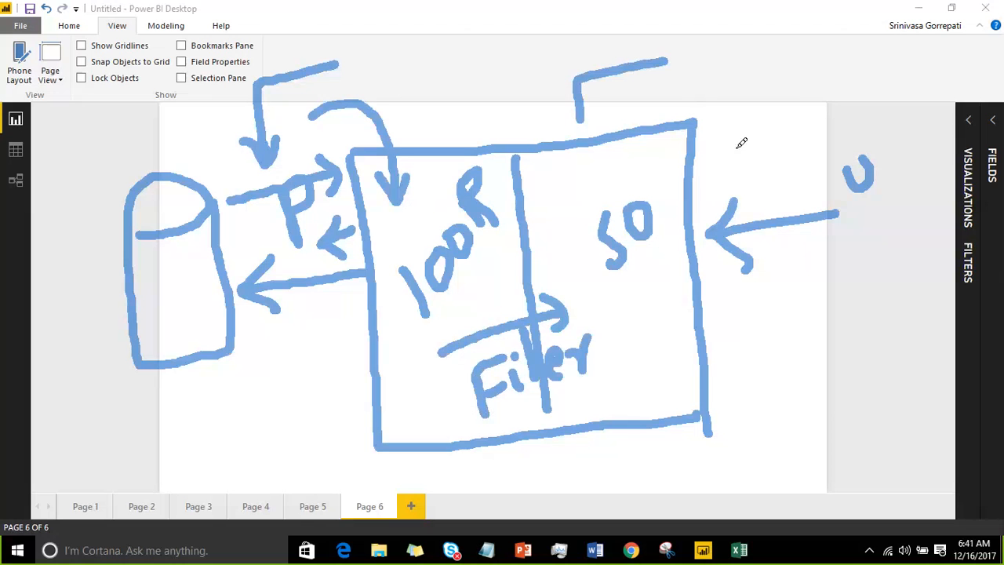
mouse_move(730, 155)
left_mouse_down()
mouse_move(856, 89)
mouse_move(891, 50)
mouse_move(918, 96)
left_mouse_up()
mouse_move(891, 174)
left_mouse_down()
mouse_move(901, 201)
mouse_move(938, 186)
left_mouse_up()
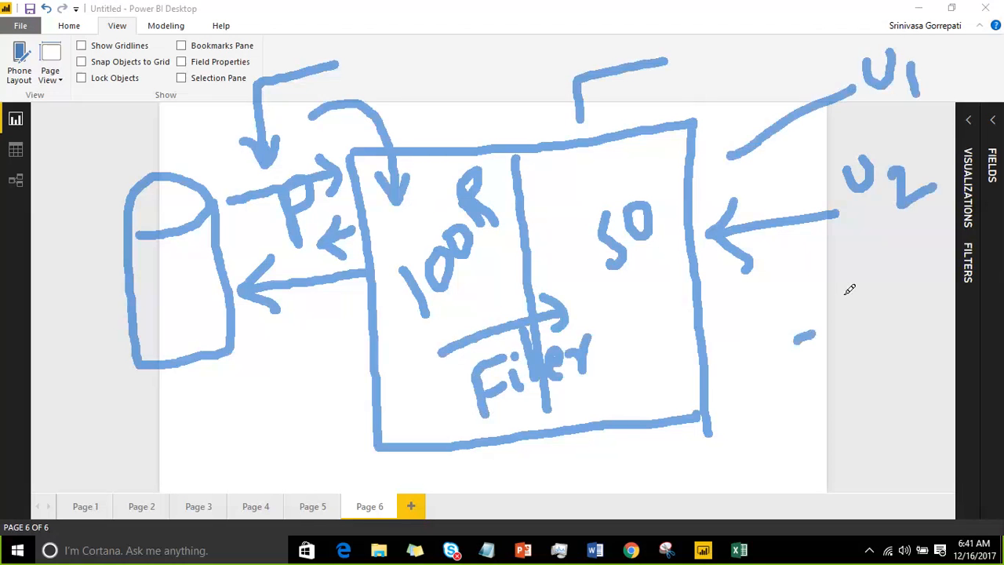
left_click_drag(739, 363, 816, 317)
mouse_move(844, 279)
left_mouse_down()
mouse_move(863, 289)
mouse_move(866, 270)
mouse_move(889, 304)
left_mouse_up()
left_click(887, 268)
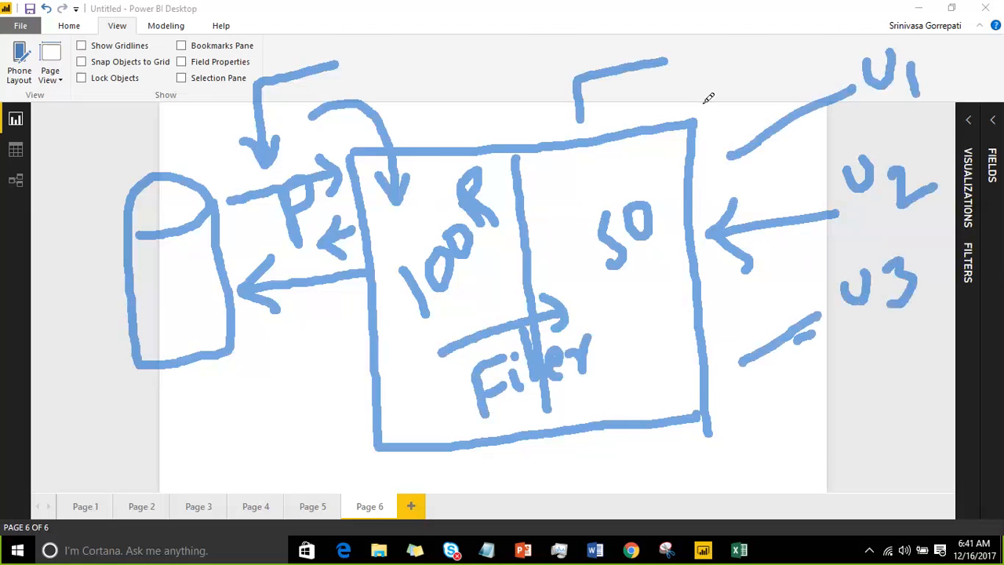
left_click(615, 265)
Step: Draw a small box above the rectangle's upper-right corner with an arrow into the 50 half, and frame the three users together
mouse_move(866, 46)
left_mouse_down()
mouse_move(847, 18)
mouse_move(837, 27)
left_mouse_up()
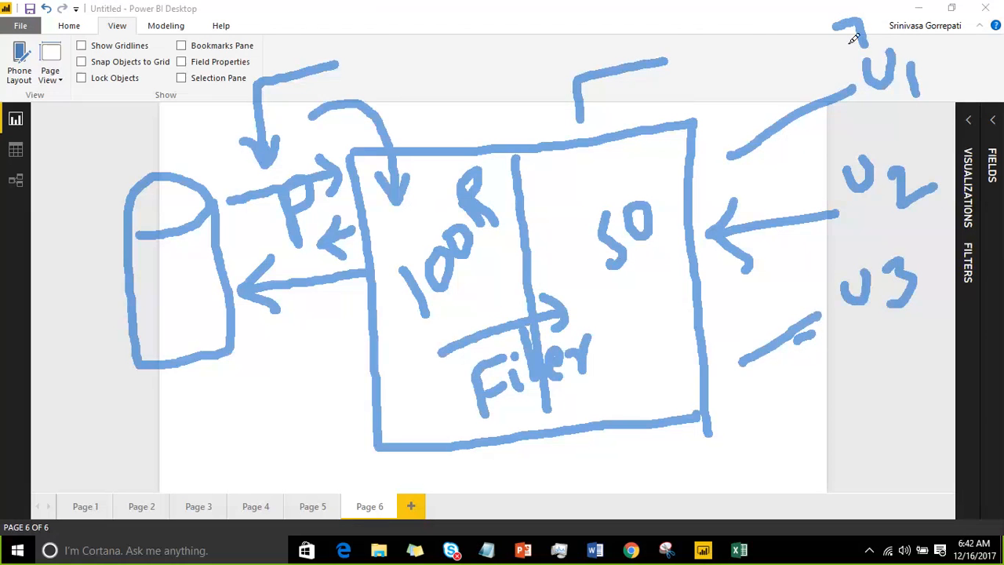
mouse_move(720, 18)
left_mouse_down()
mouse_move(730, 66)
mouse_move(763, 64)
mouse_move(788, 2)
mouse_move(659, 185)
mouse_move(711, 178)
left_mouse_up()
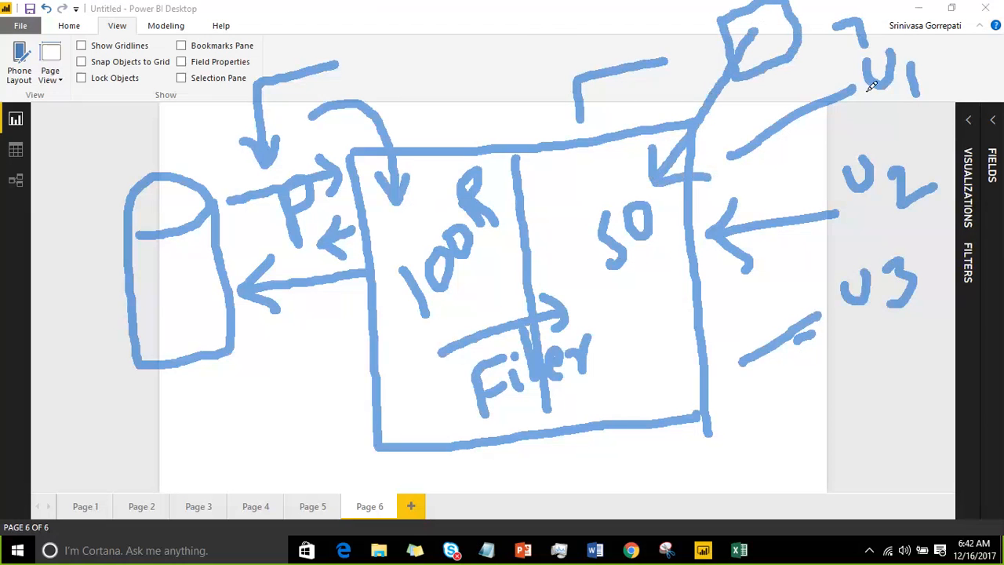
mouse_move(830, 58)
left_mouse_down()
mouse_move(837, 313)
mouse_move(946, 294)
mouse_move(950, 59)
mouse_move(867, 27)
mouse_move(835, 51)
left_mouse_up()
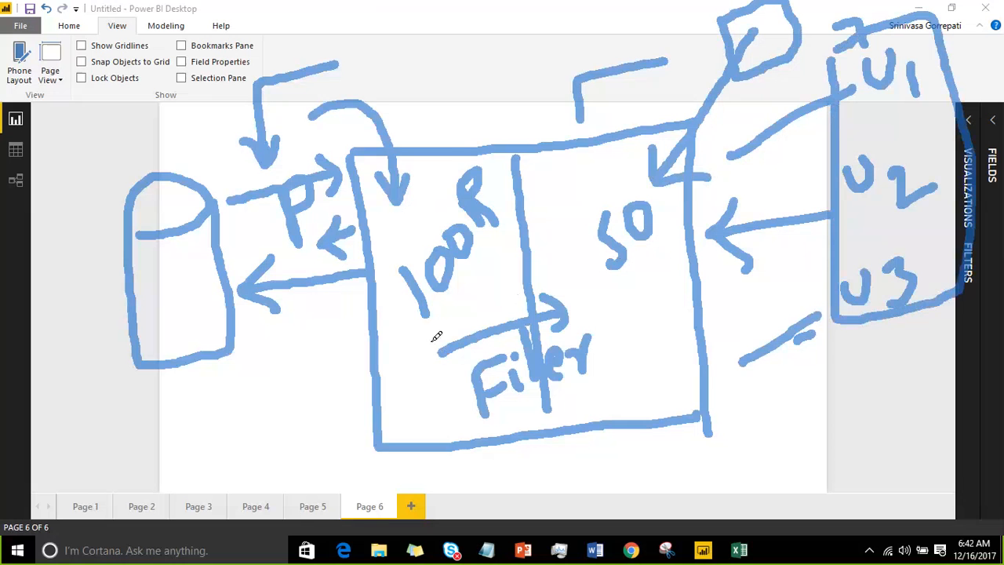
Step: Draw a bent line up through the 100R half to above the rectangle, and circle the word Filter
mouse_move(497, 310)
left_mouse_down()
mouse_move(473, 140)
mouse_move(506, 53)
left_mouse_up()
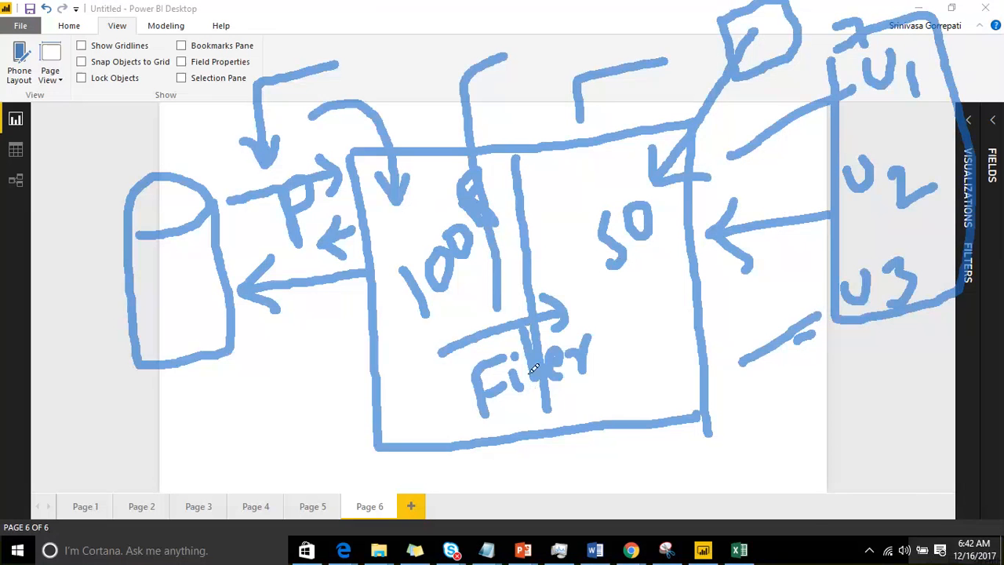
left_click_drag(979, 314, 728, 220)
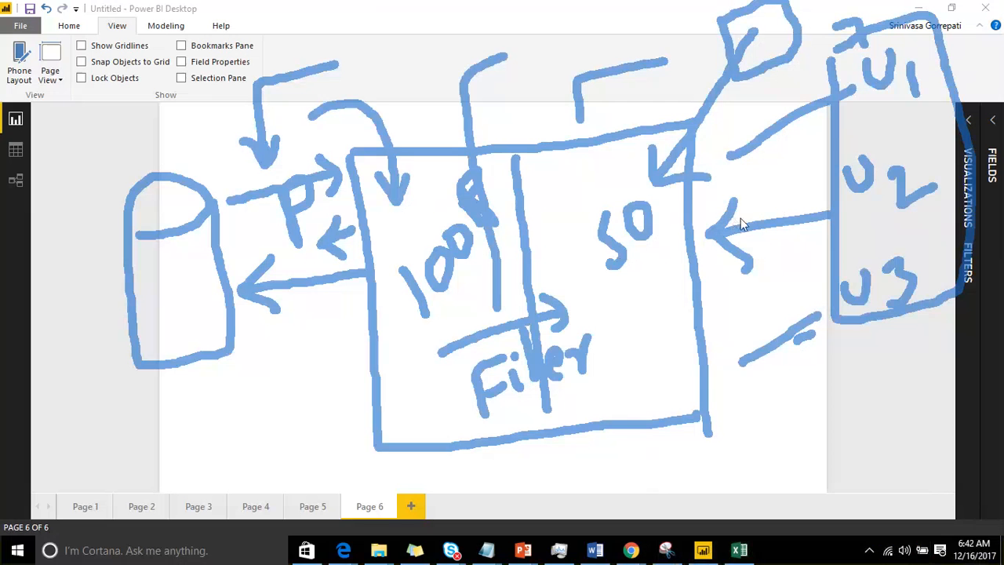
left_click_drag(740, 218, 869, 248)
mouse_move(461, 405)
left_mouse_down()
mouse_move(526, 306)
mouse_move(617, 358)
mouse_move(460, 421)
mouse_move(461, 404)
left_mouse_up()
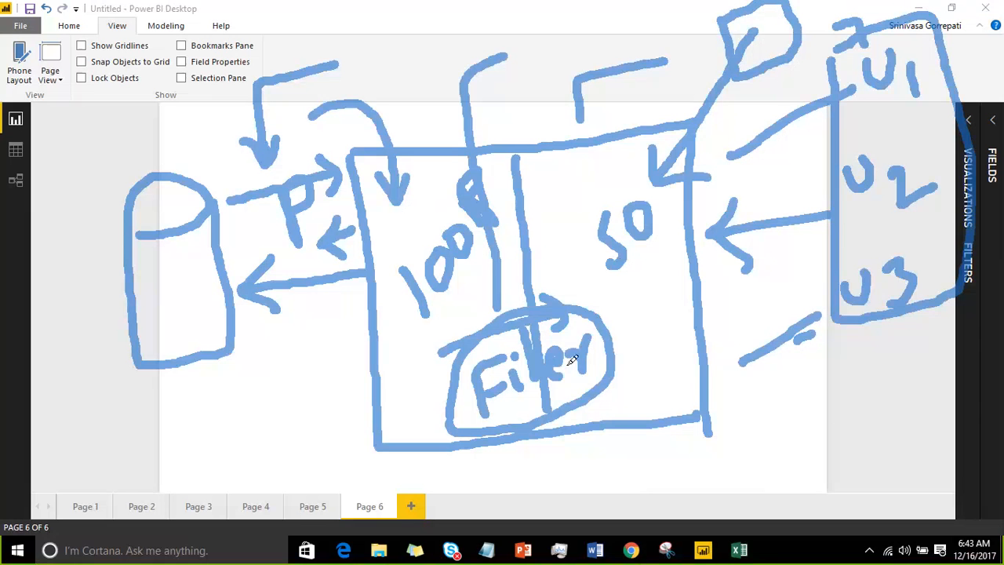
Step: Add two dashes beside U1 and circle it, and draw a line from Filter through the 50 half toward it
mouse_move(971, 36)
left_mouse_down()
mouse_move(953, 45)
mouse_move(961, 60)
left_mouse_up()
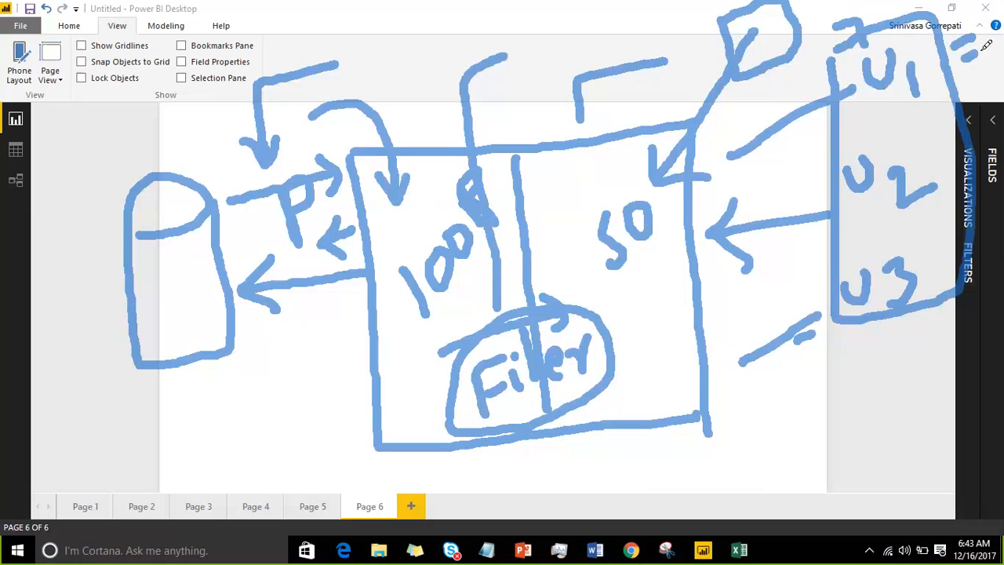
mouse_move(904, 33)
left_mouse_down()
mouse_move(853, 71)
mouse_move(888, 117)
mouse_move(917, 79)
mouse_move(910, 45)
left_mouse_up()
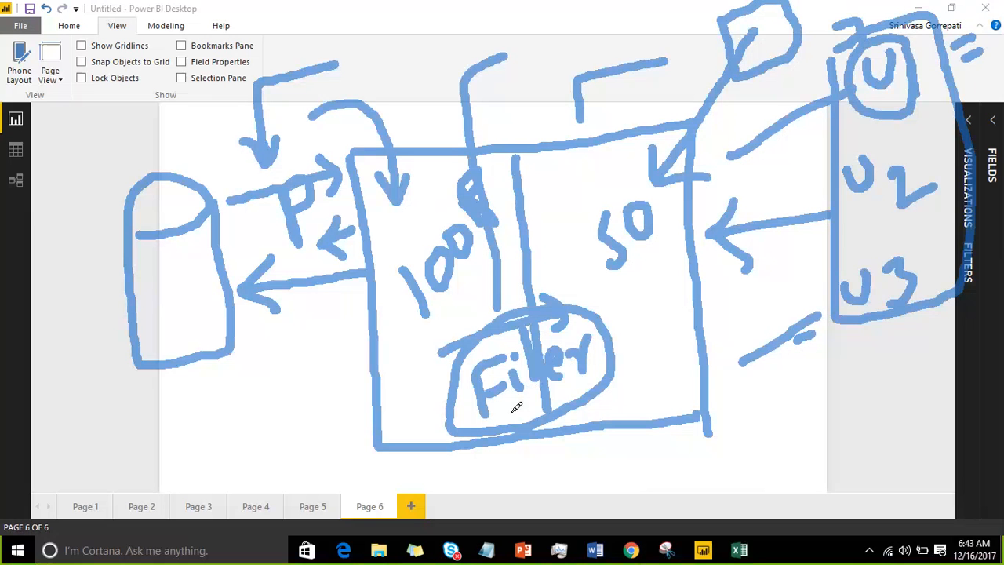
mouse_move(517, 401)
left_mouse_down()
mouse_move(616, 251)
mouse_move(709, 139)
mouse_move(794, 88)
left_mouse_up()
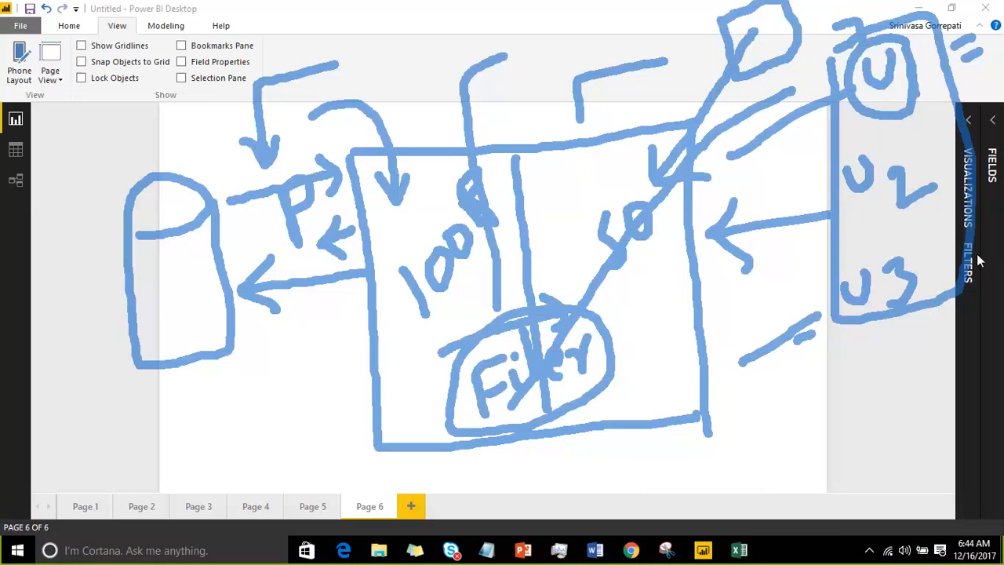
left_click_drag(842, 234, 672, 37)
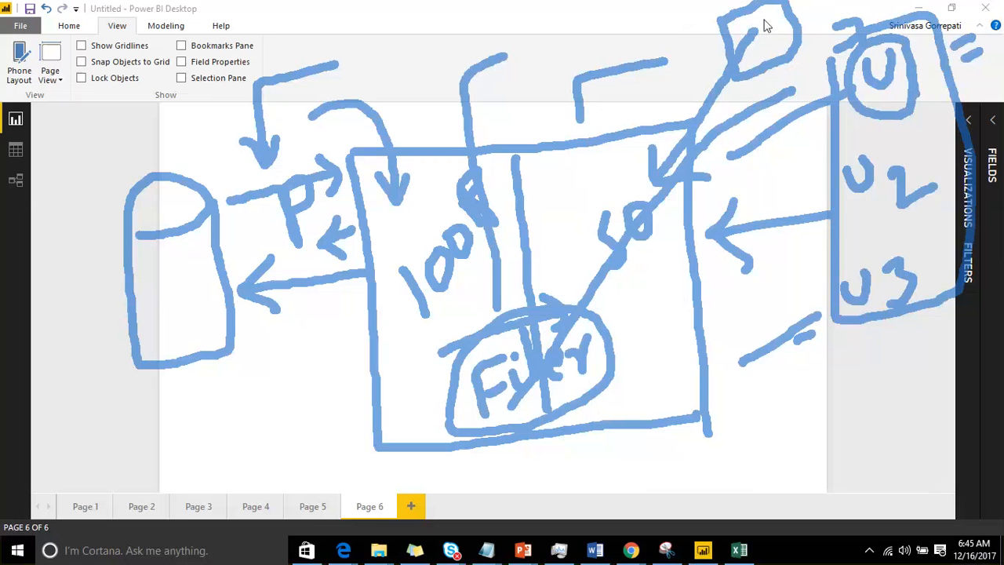
Step: Clear the whole sketch and return to Page 5 of the report
key("Escape")
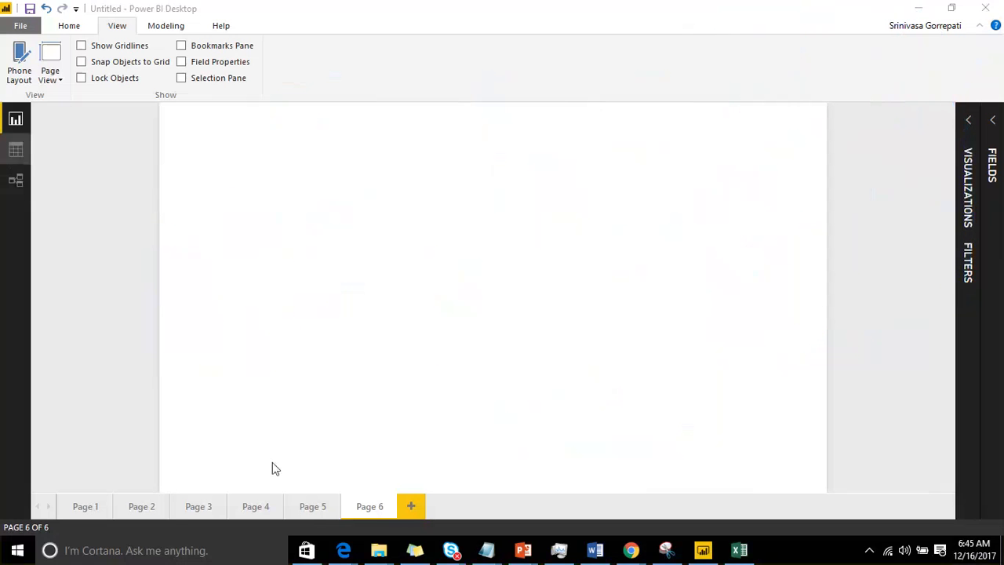
left_click(313, 506)
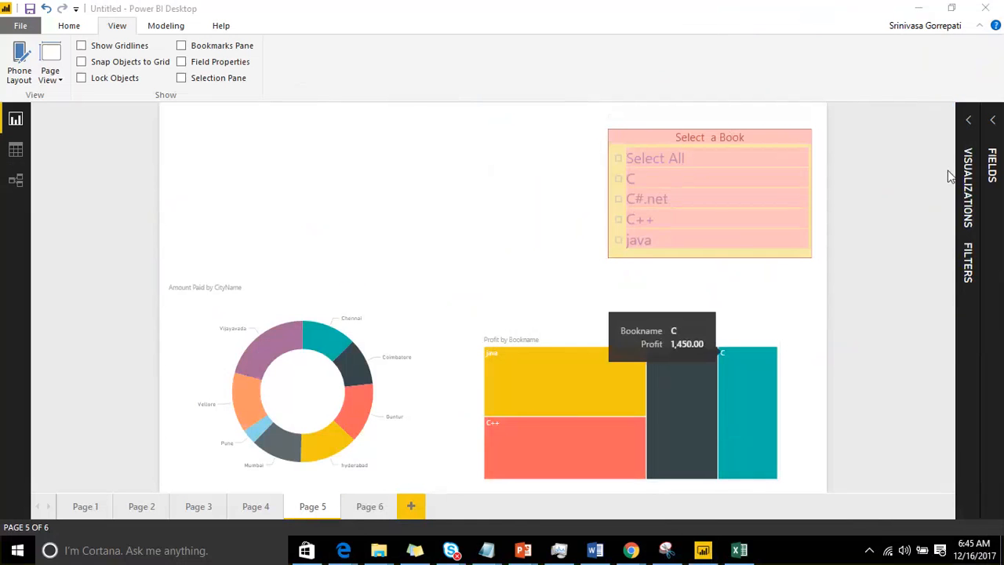
left_click(993, 122)
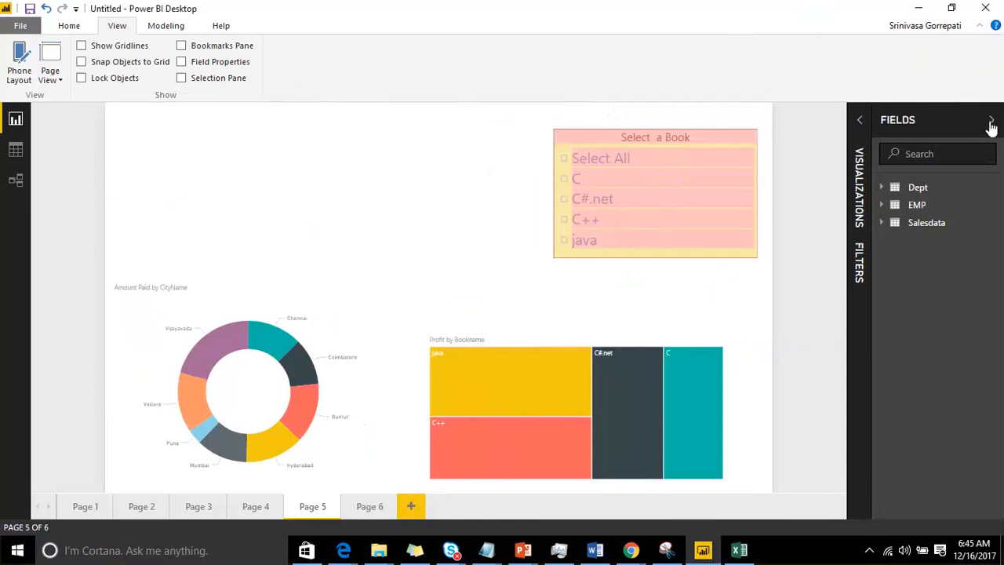
Step: Filter the charts by book C and by C++ in turn with the slicer, and clear the selection
left_click(567, 182)
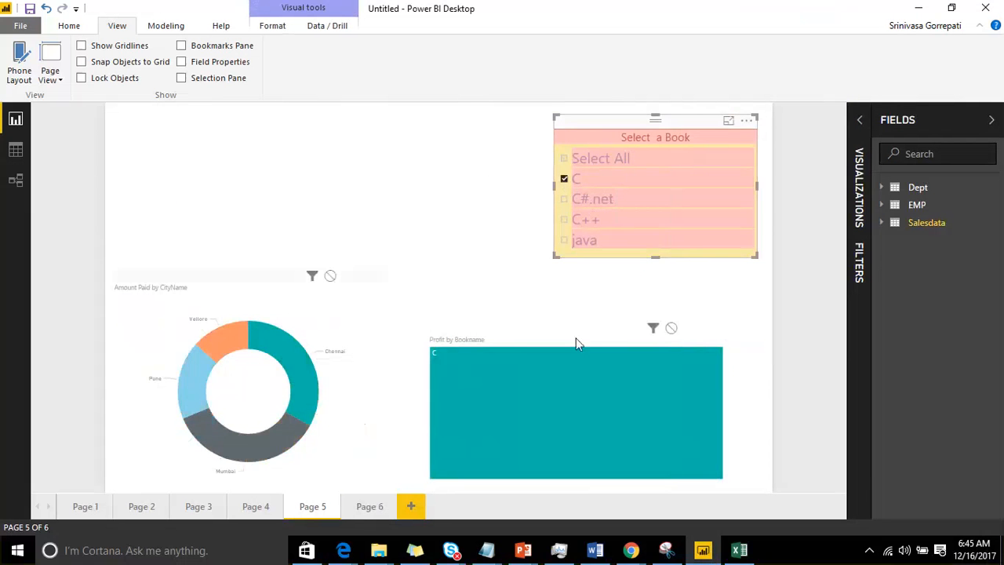
left_click(564, 180)
left_click(565, 220)
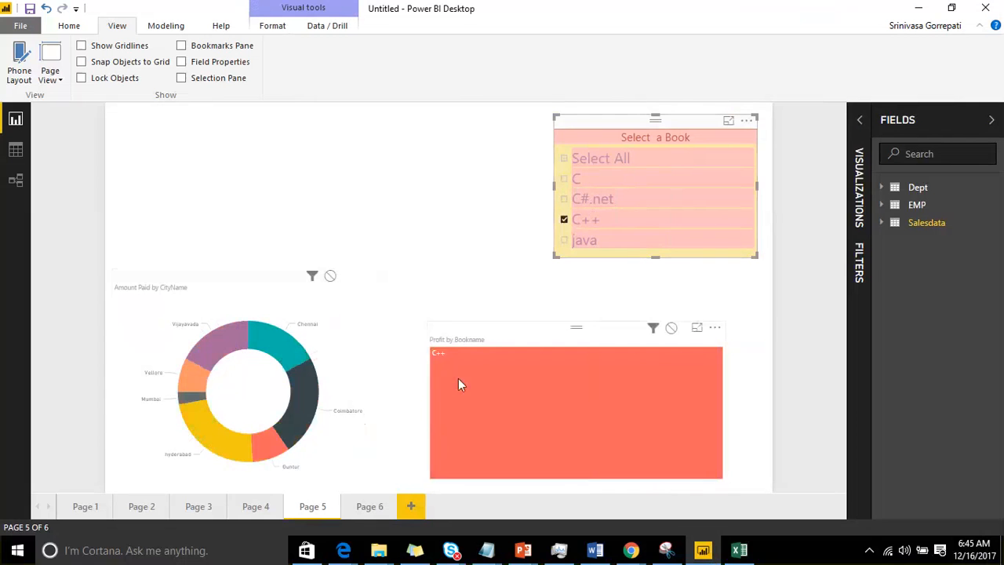
left_click(565, 223)
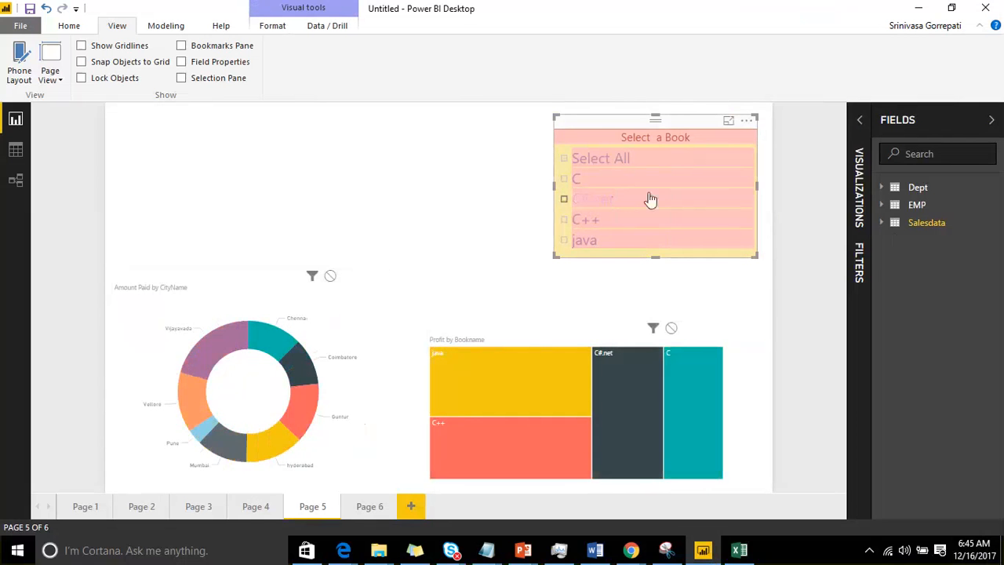
Step: Replace the slicer's Bookname field with Tdate from the Salesdata table
left_click(881, 223)
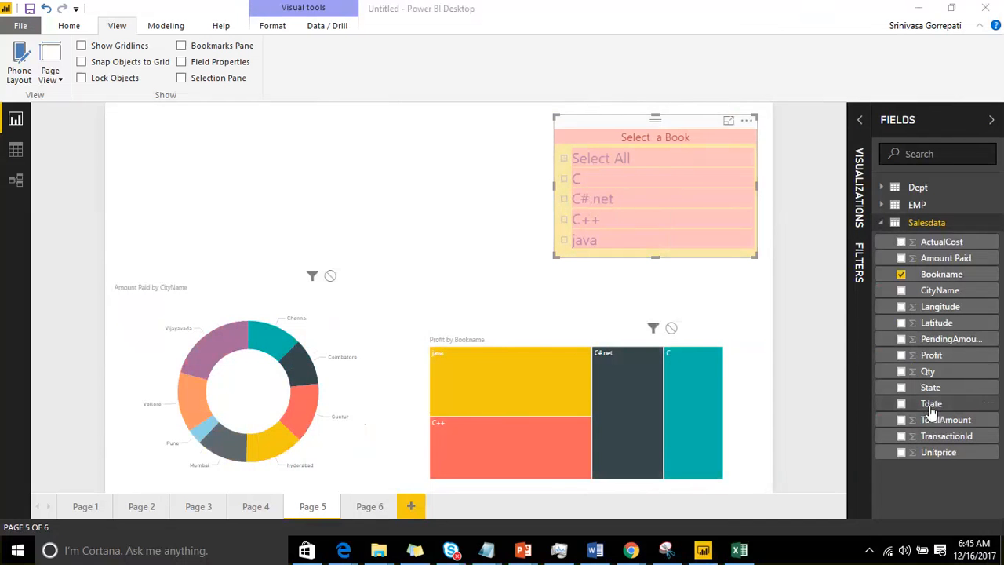
left_click_drag(934, 404, 670, 191)
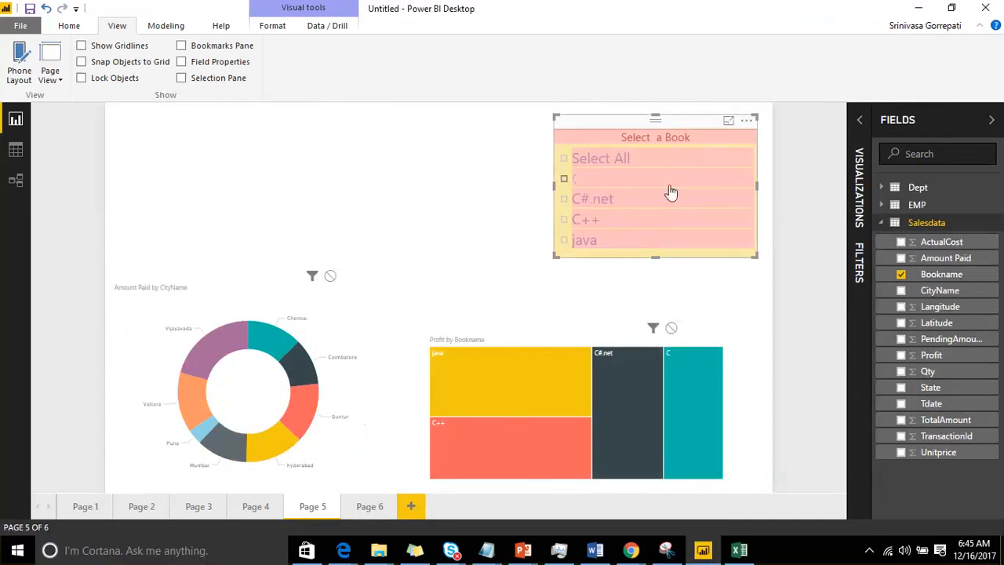
left_click(860, 126)
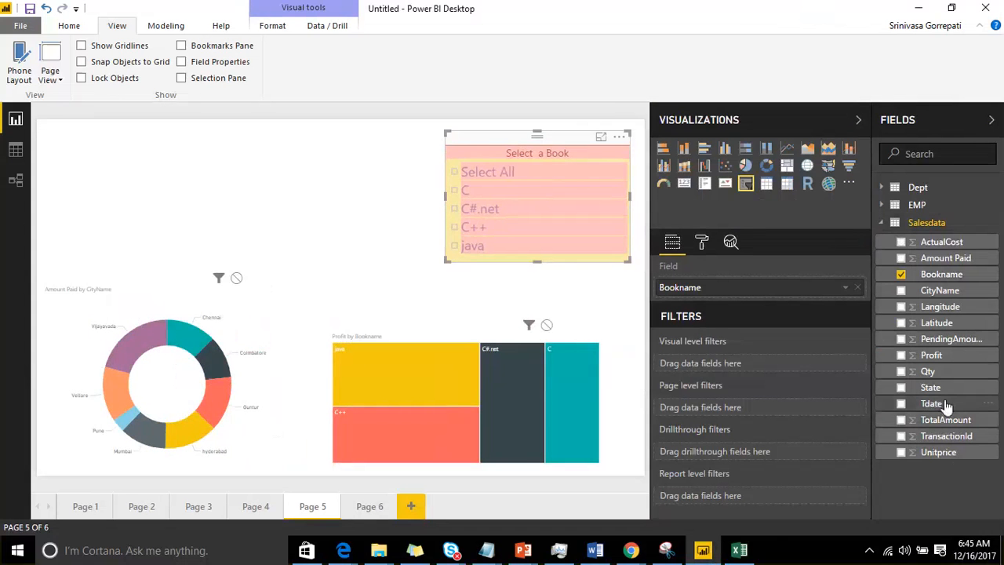
left_click_drag(932, 403, 776, 293)
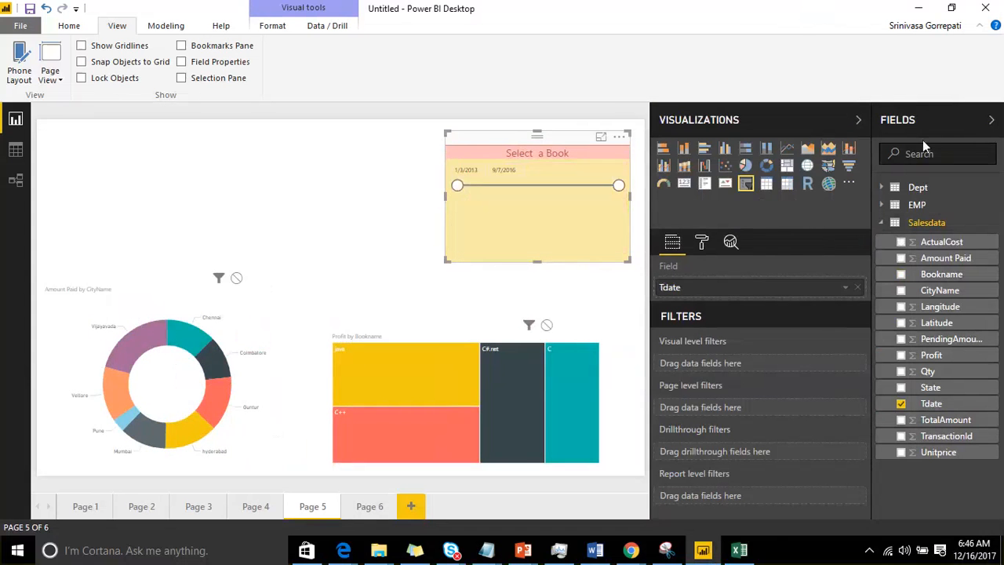
left_click(992, 119)
left_click(941, 119)
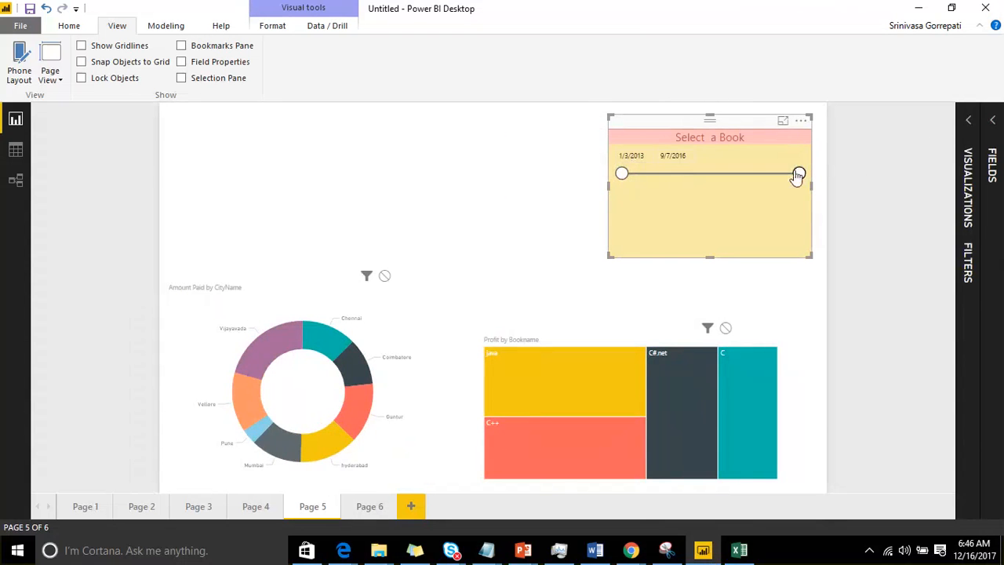
Step: Filter the charts by date, moving the slicer's end date to 8/21/2013 and on to 12/27/2013
left_click_drag(799, 173, 652, 178)
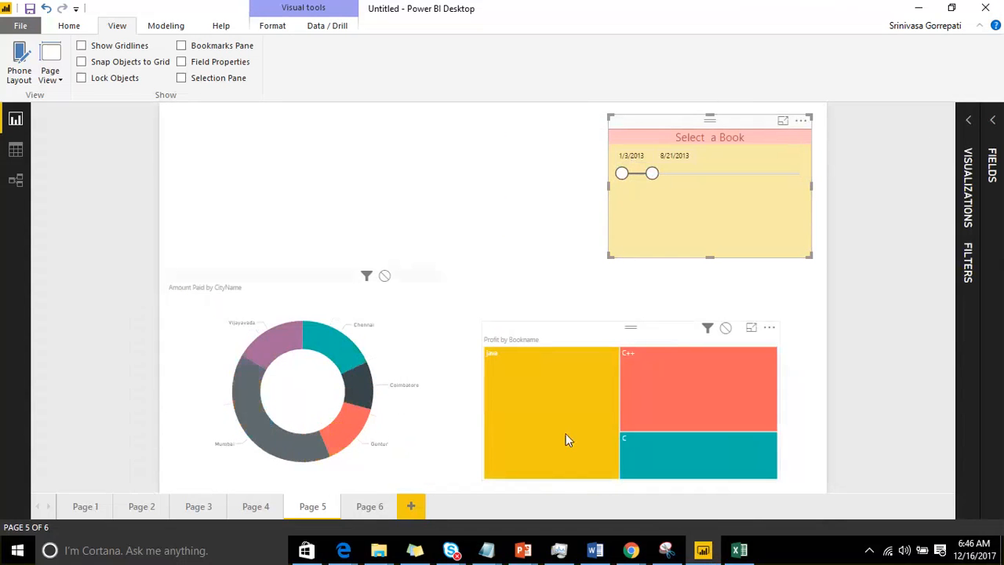
mouse_move(540, 417)
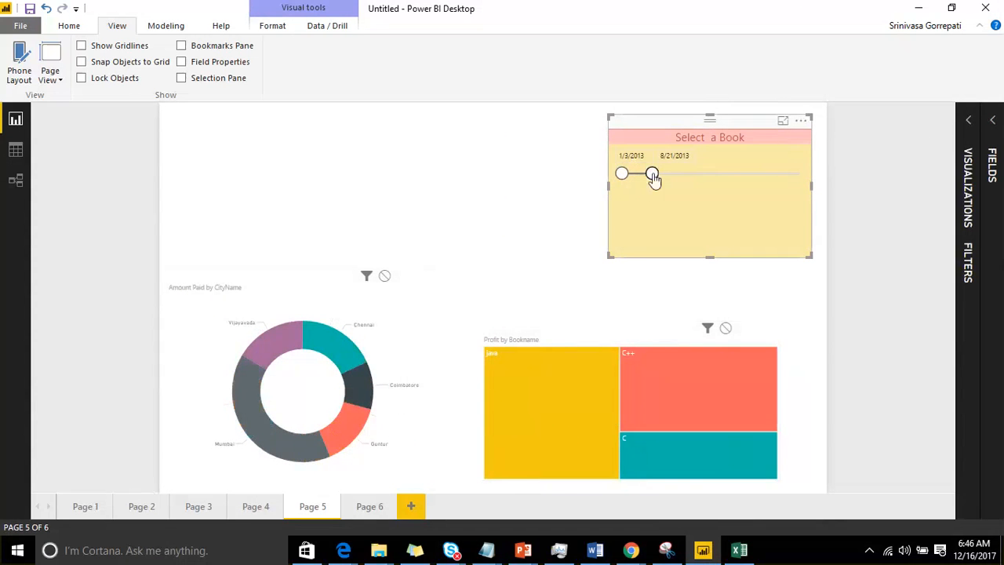
left_click_drag(652, 173, 669, 182)
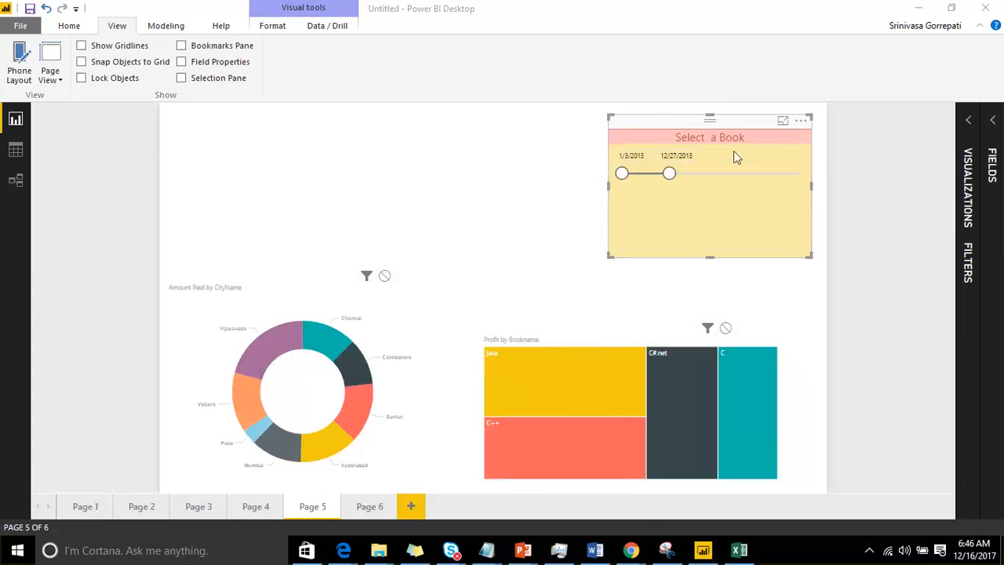
left_click_drag(970, 556, 683, 117)
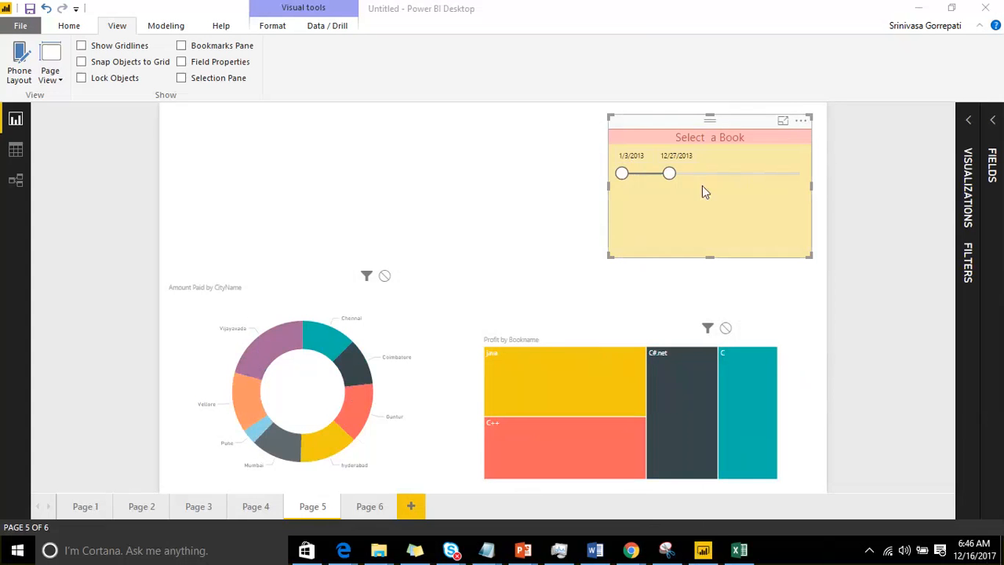
Step: Shrink the date slicer and move it to the page's upper-right corner
left_click_drag(810, 256, 756, 220)
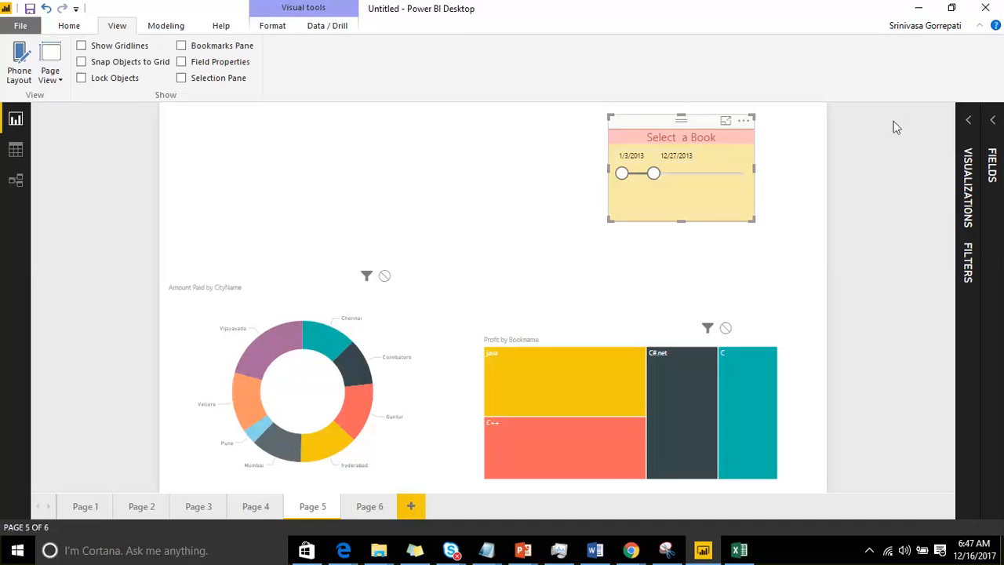
left_click(968, 122)
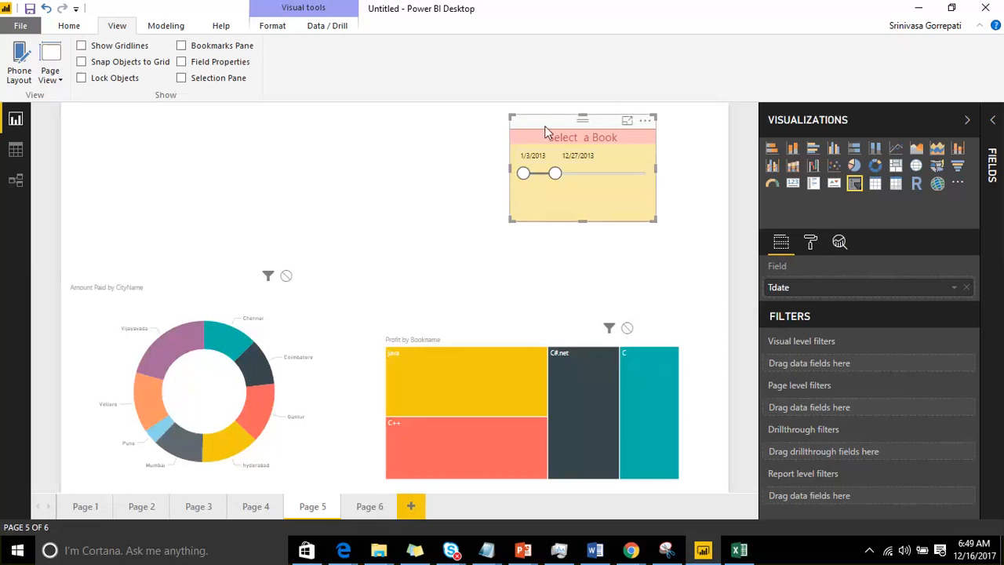
left_click_drag(543, 129, 612, 137)
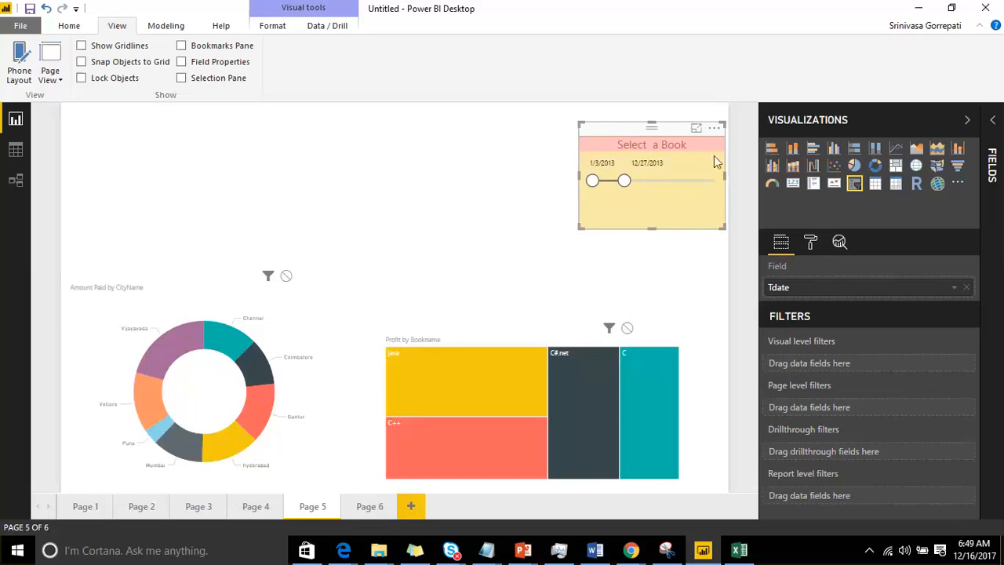
left_click(533, 202)
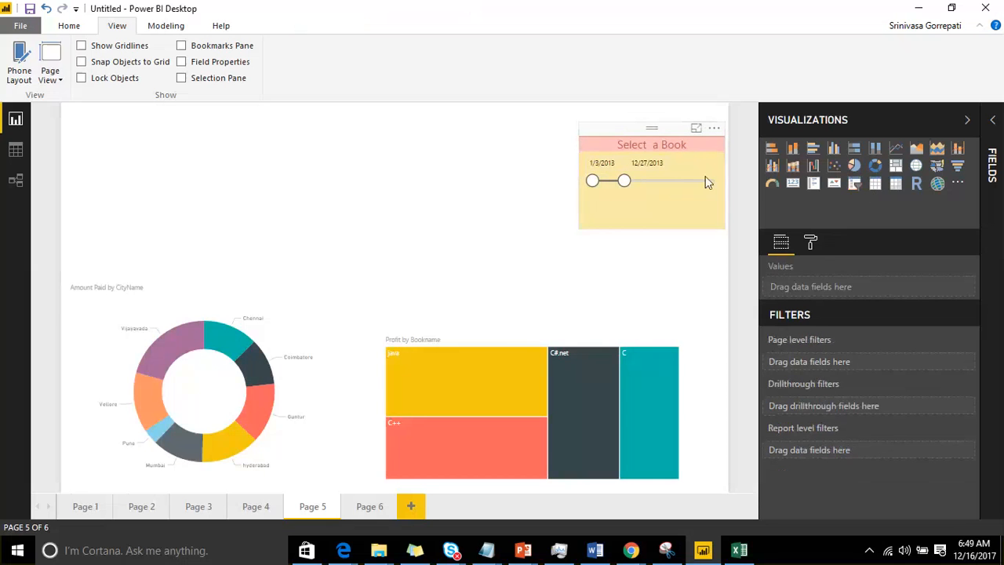
Step: Add an empty card visual to the page, shrink it and move it slightly right along the page's upper edge
left_click(791, 187)
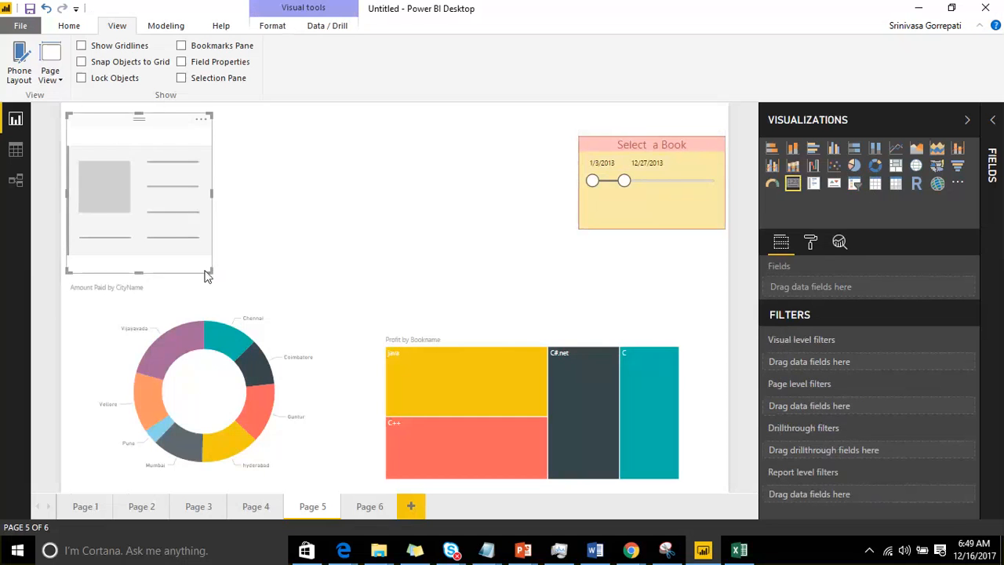
left_click_drag(207, 275, 162, 209)
left_click_drag(102, 130, 177, 130)
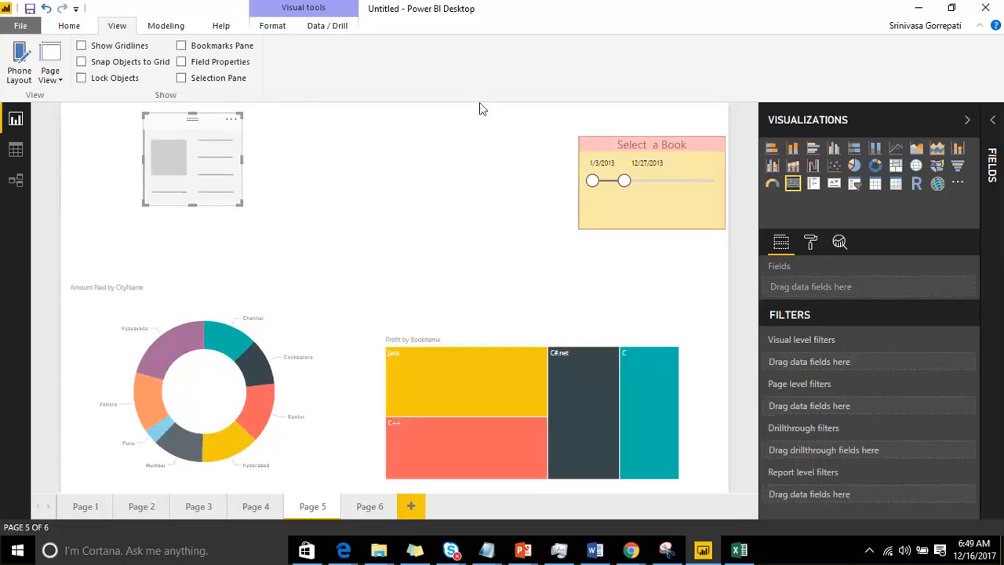
Step: Show Amount Paid from the Salesdata table in the card and enlarge the card to fit its label
left_click(995, 130)
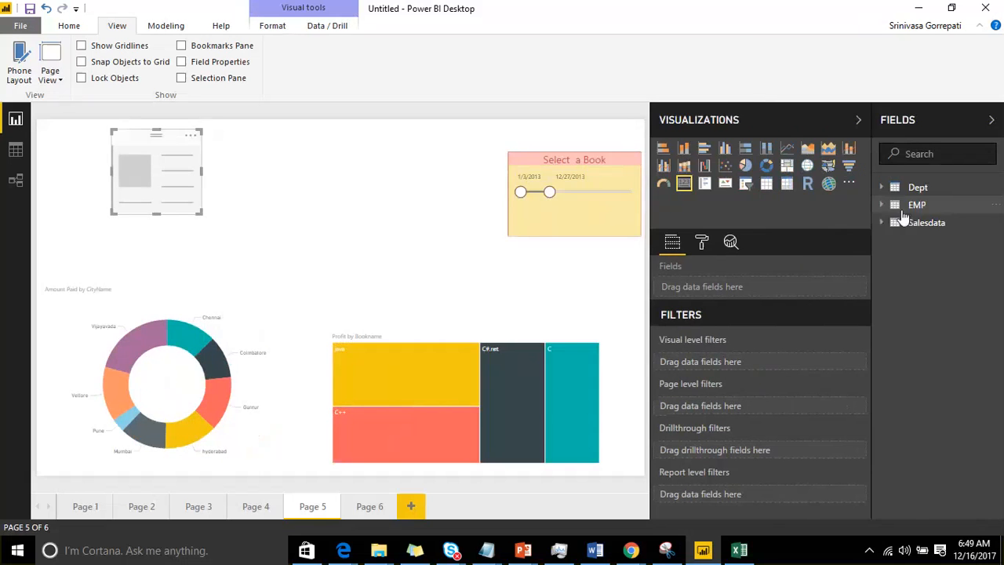
left_click(889, 223)
left_click_drag(951, 267, 785, 298)
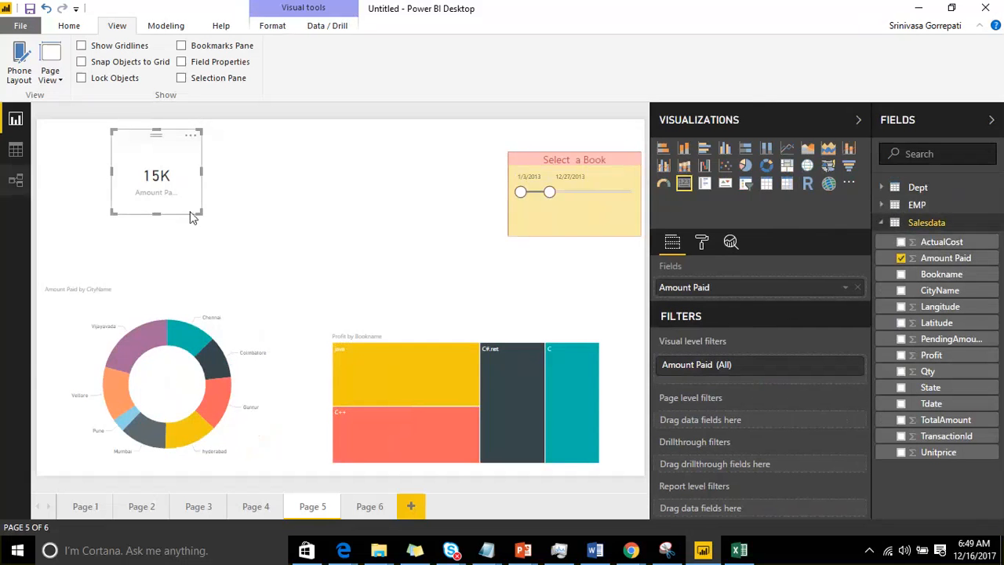
left_click_drag(201, 211, 229, 220)
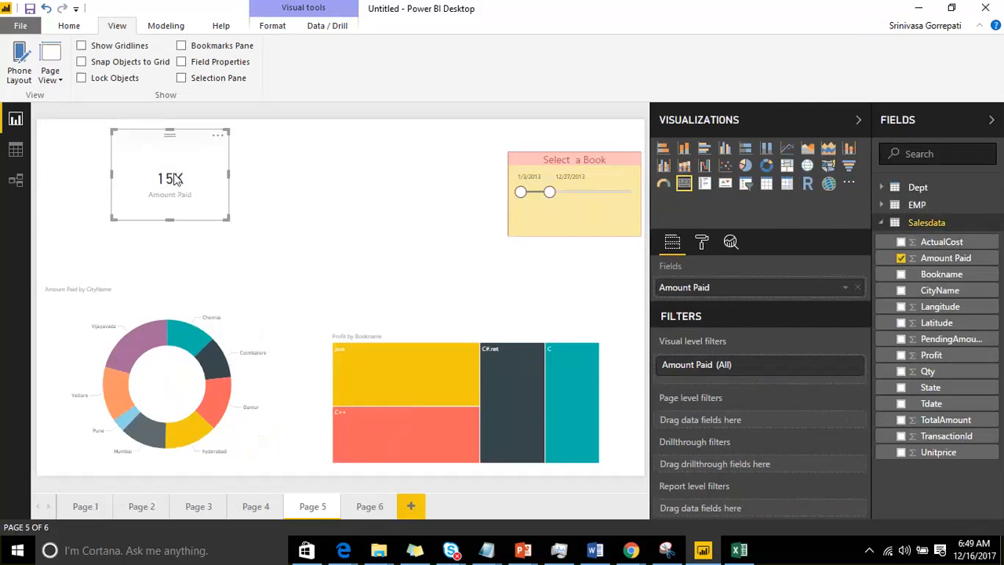
Step: Turn on Spotlight for the Amount Paid card and turn it off again
left_click(217, 134)
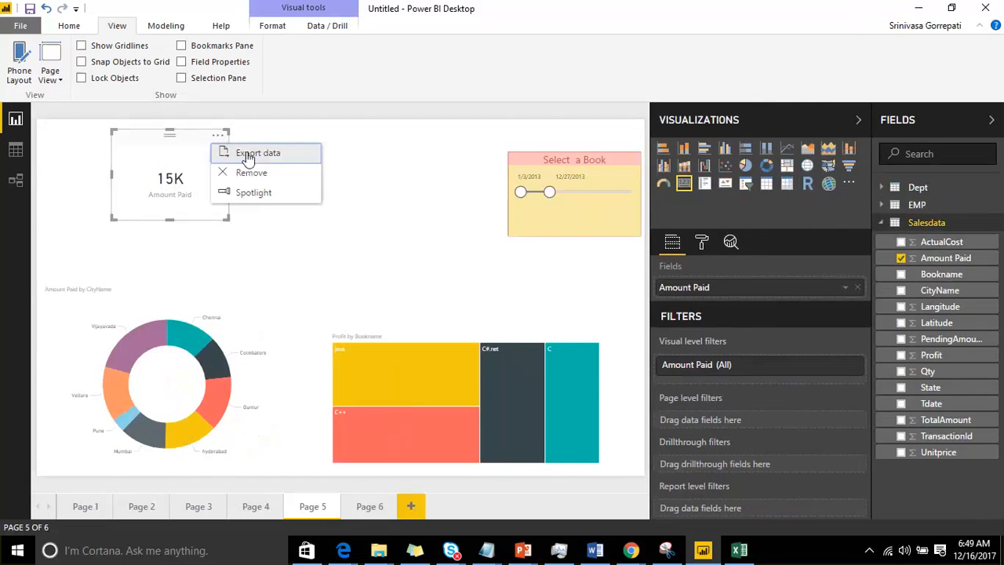
left_click(269, 196)
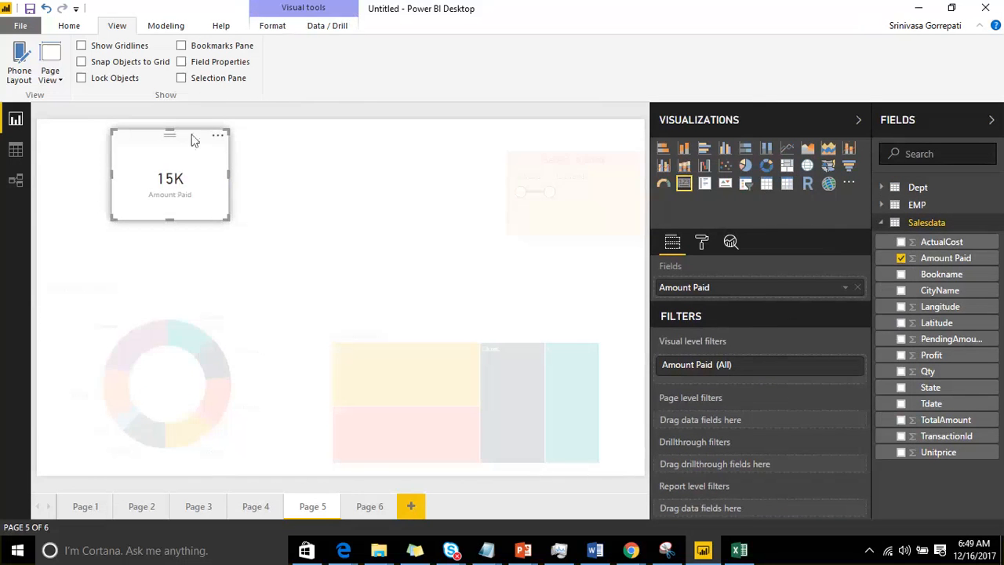
left_click(218, 140)
left_click(243, 192)
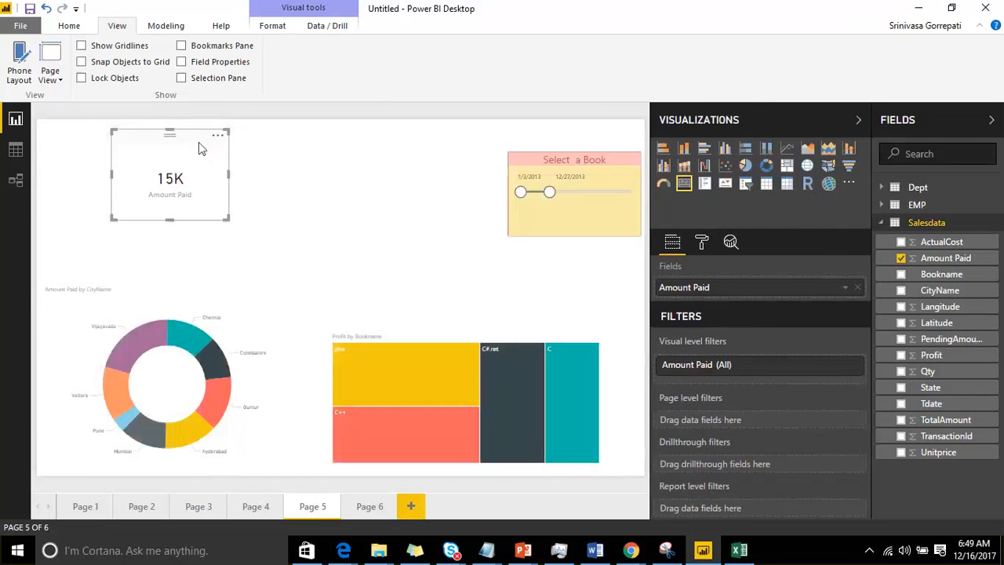
Step: Set the card's data label color to the coral red theme color
left_click(701, 241)
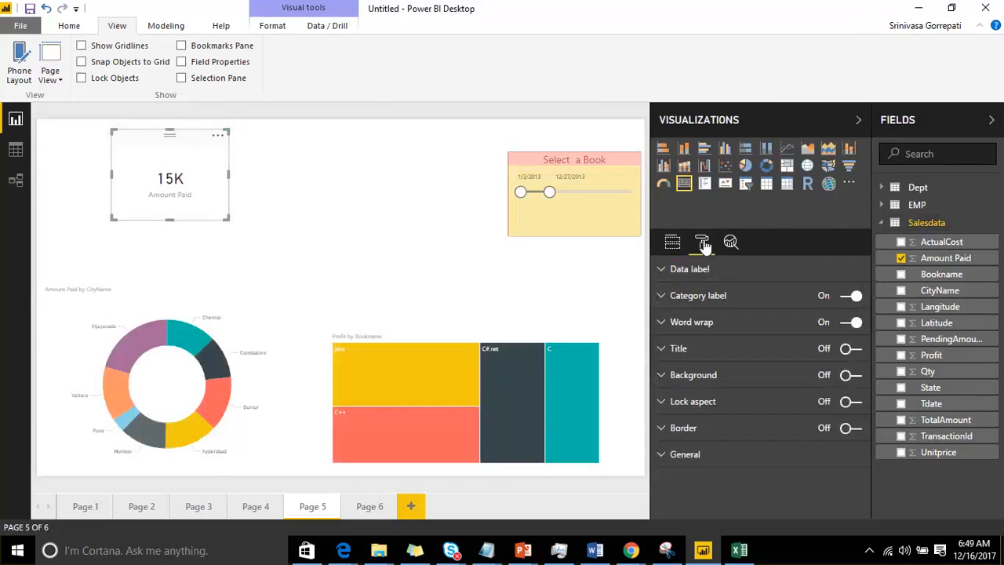
left_click(663, 272)
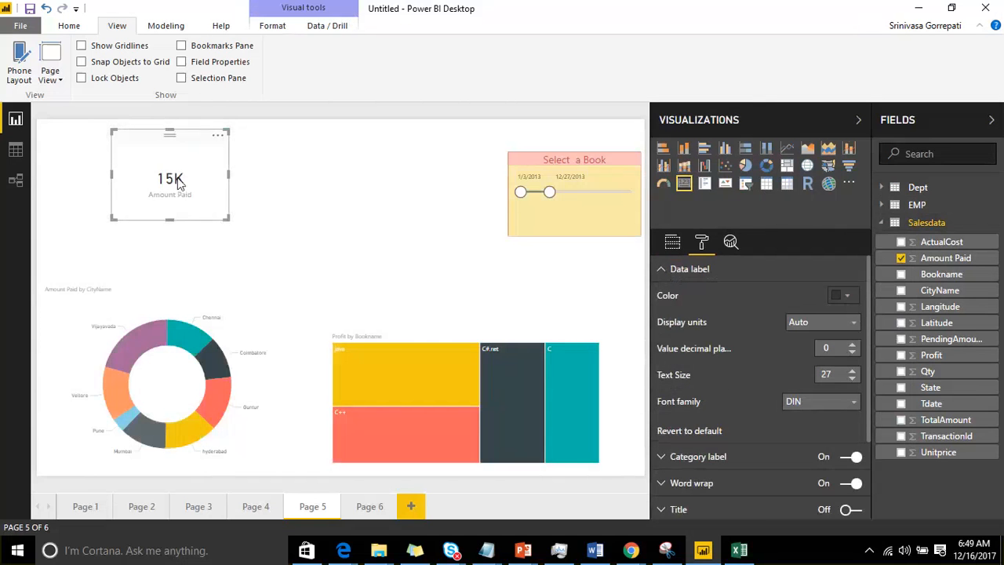
left_click(847, 296)
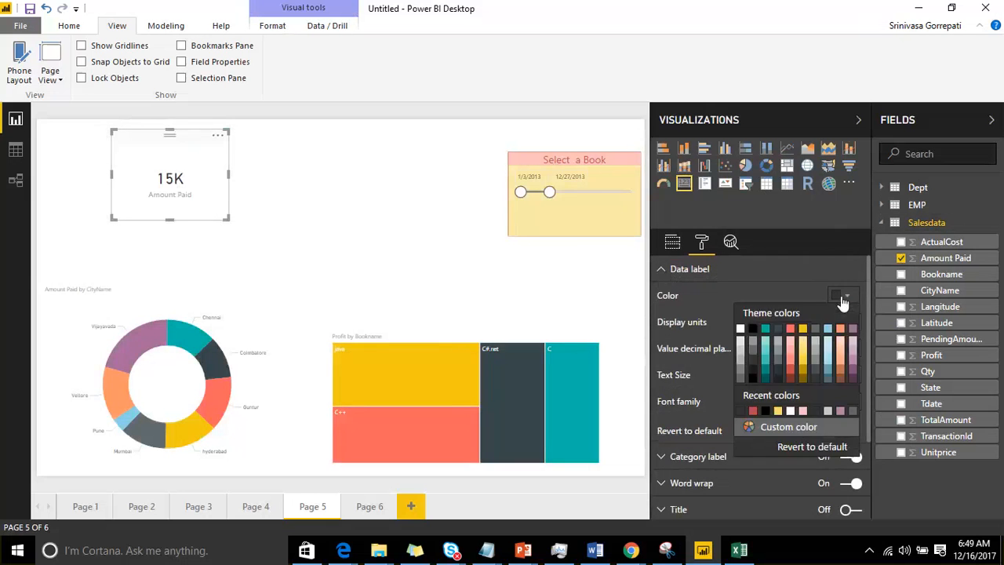
left_click(794, 330)
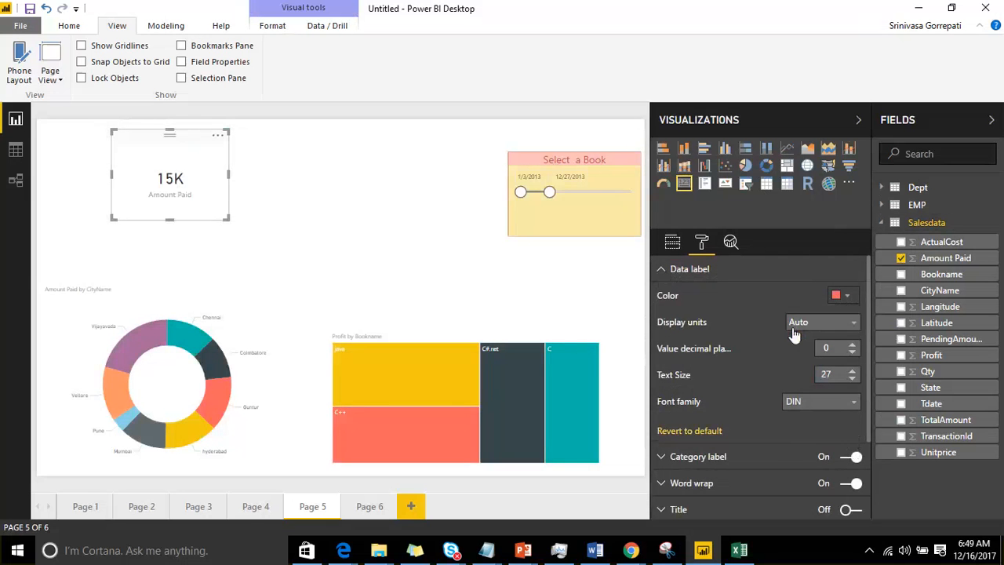
Step: Try the data label's display units None, Millions, Billions and Auto in turn
left_click(833, 323)
left_click(825, 357)
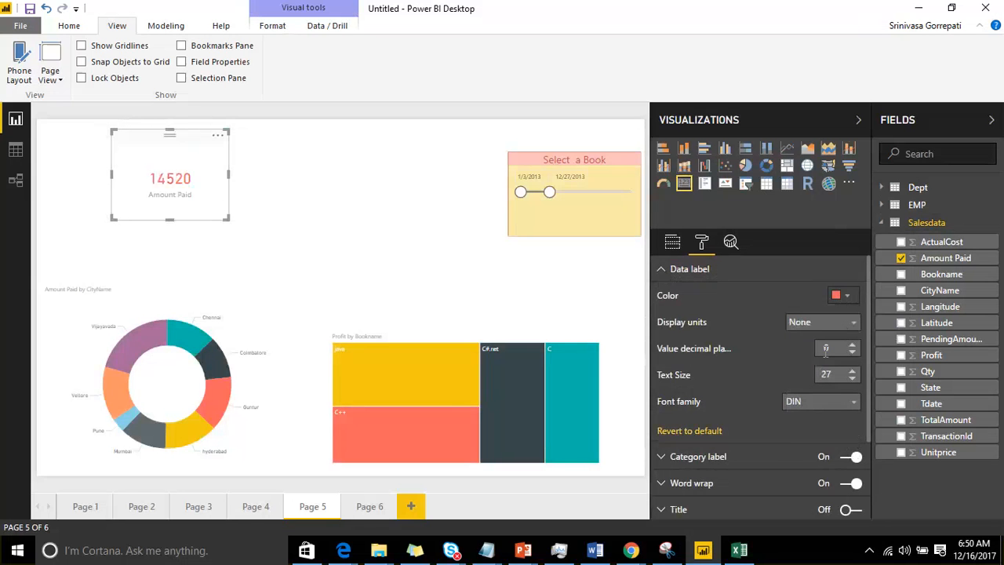
left_click(824, 323)
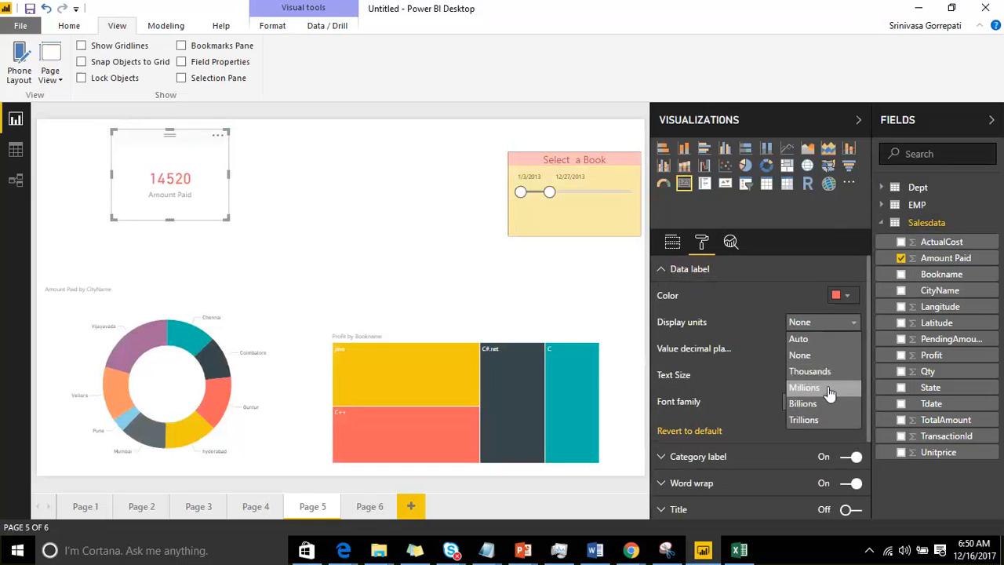
left_click(830, 387)
left_click(829, 322)
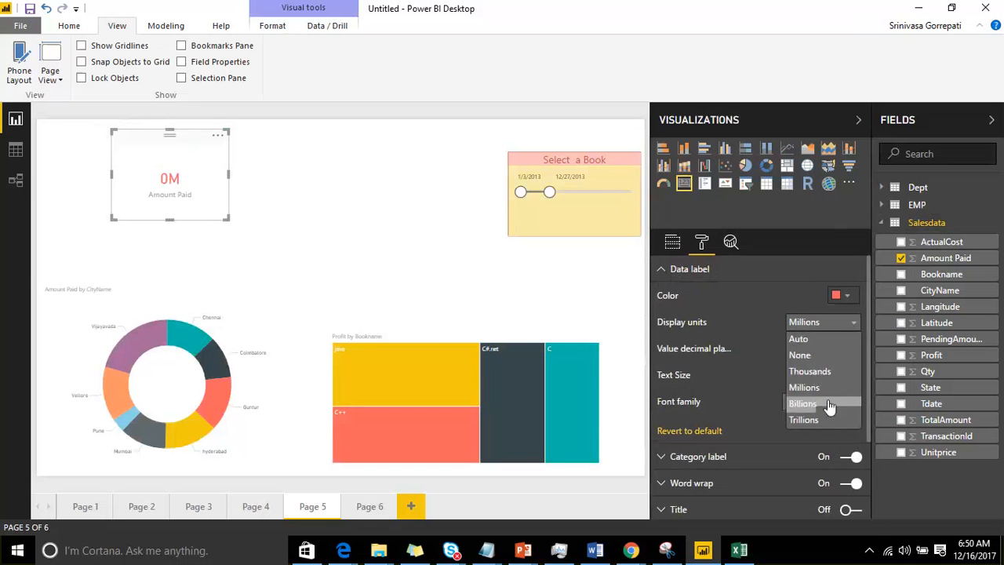
left_click(829, 404)
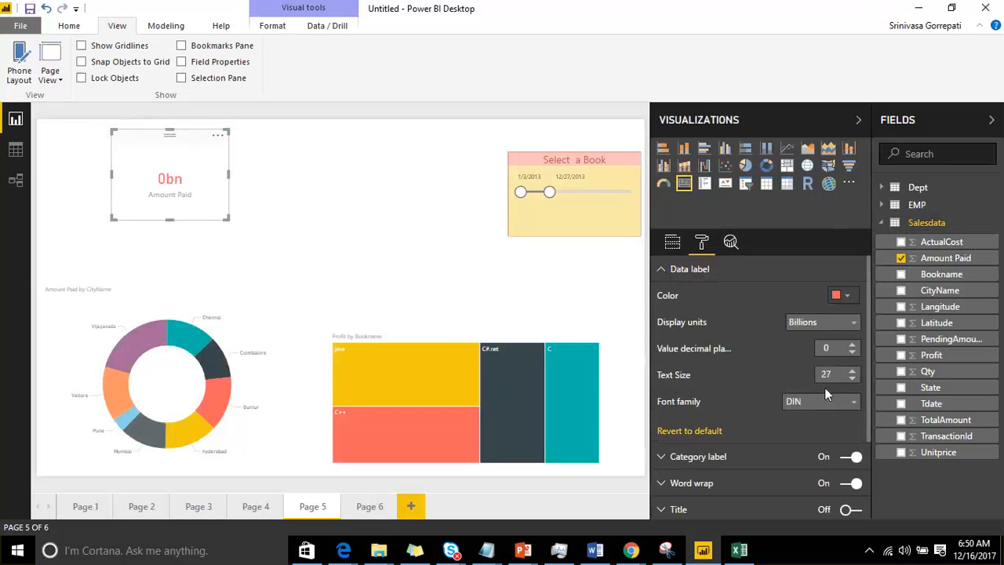
left_click(815, 322)
left_click(816, 339)
Step: Set the data label's display units to None and move the card slightly right
left_click(817, 324)
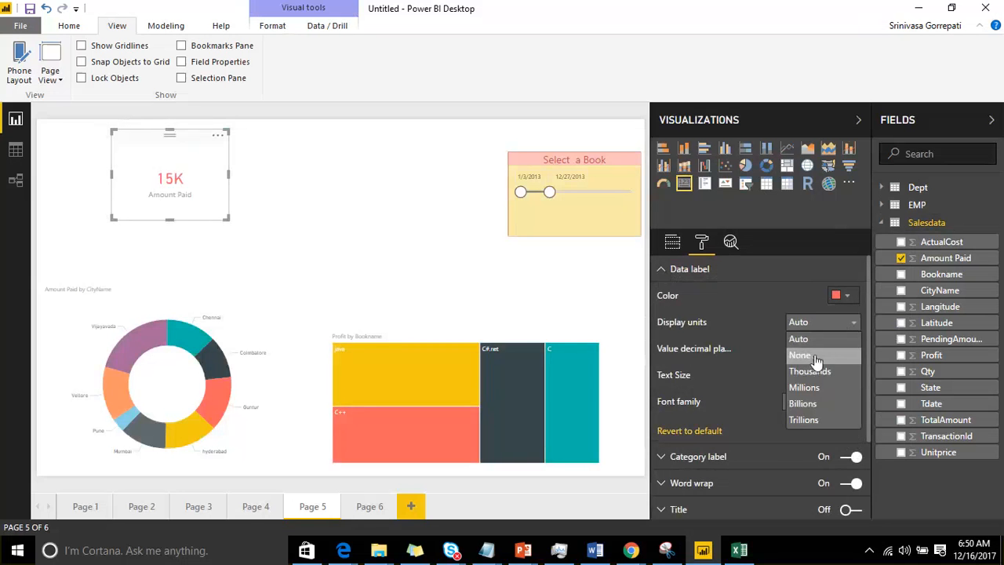
left_click(813, 352)
left_click_drag(161, 146, 188, 144)
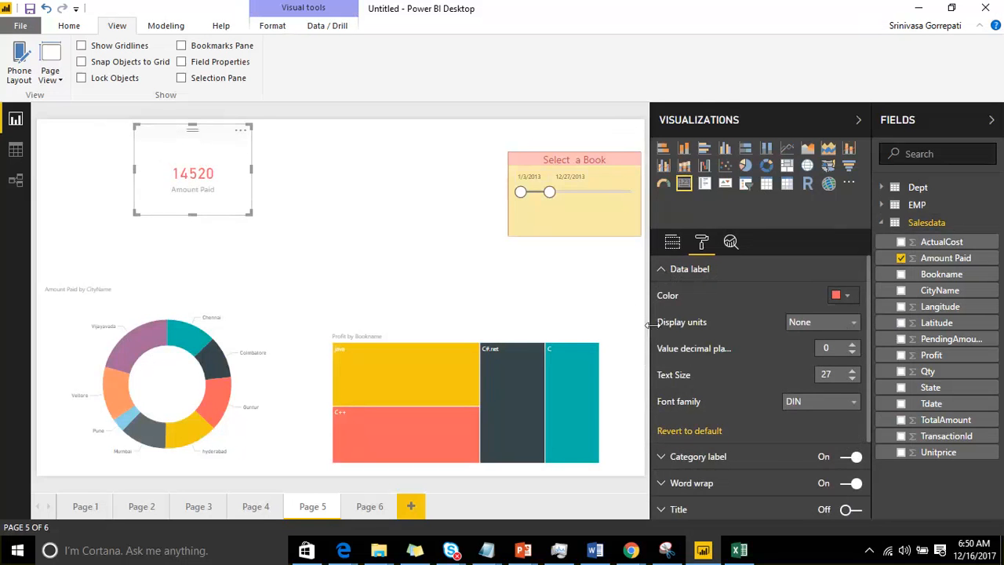
Step: Try 2 value decimal places on the card's data label and set them back to 0
left_click_drag(650, 324, 617, 322)
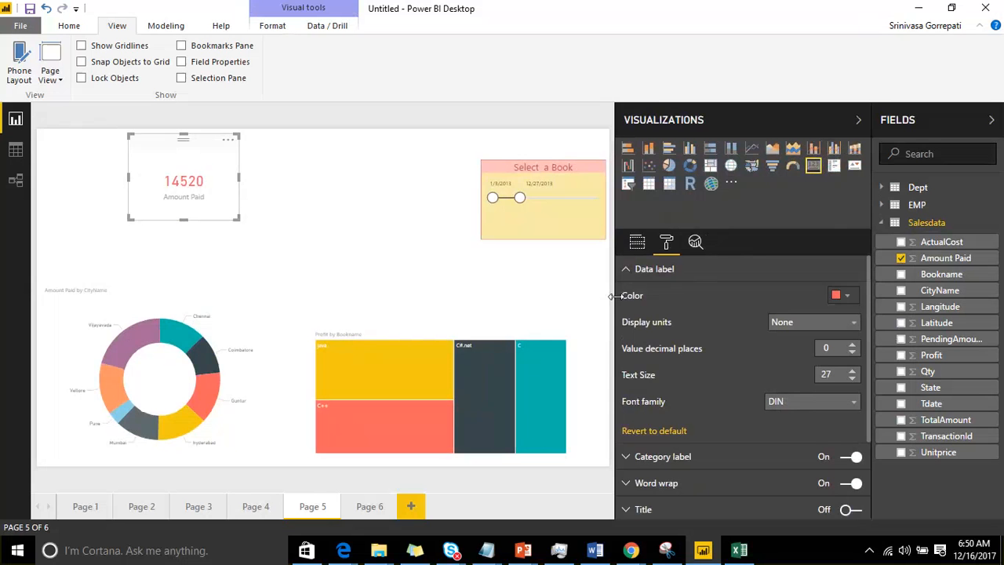
left_click(807, 347)
type("2")
key("Return")
key("BackSpace")
type("0")
Step: Increase the text size of the card's data label to 40
left_click(853, 371)
left_click(853, 371)
left_click(852, 371)
left_click(853, 371)
left_click(852, 371)
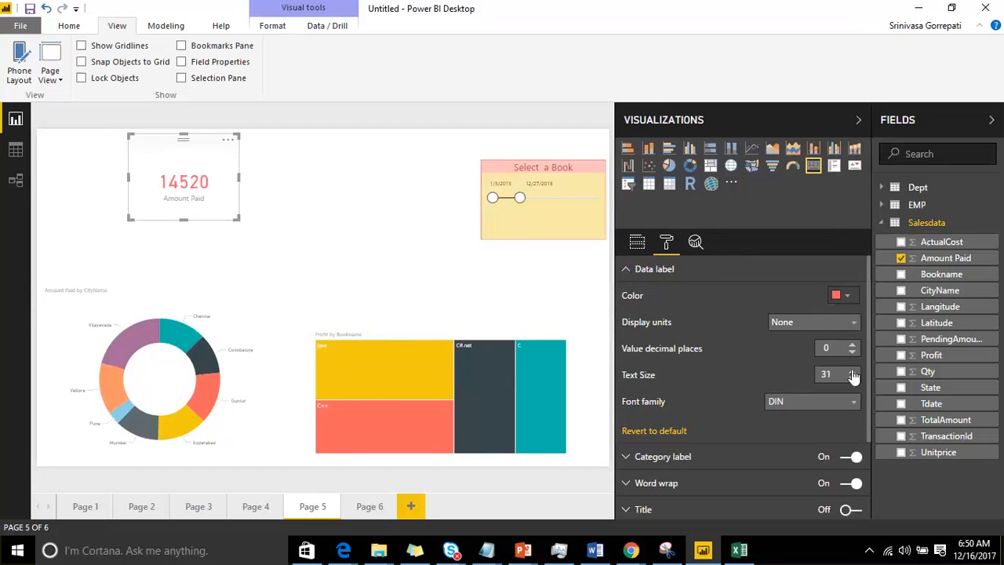
left_click(853, 371)
left_click(852, 371)
left_click(853, 371)
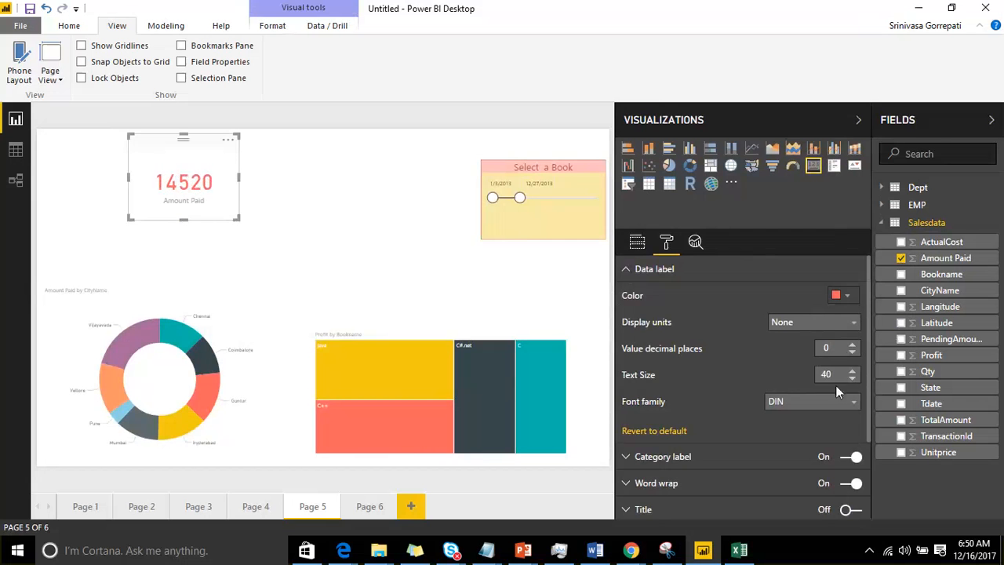
scroll(768, 383, "down", 2)
left_click(795, 329)
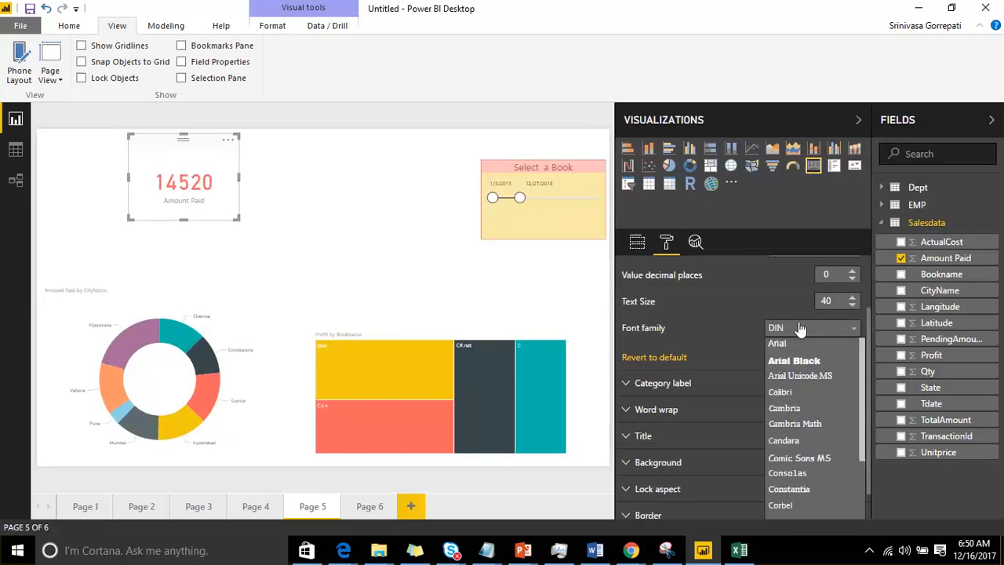
scroll(724, 312, "up", 3)
left_click(627, 269)
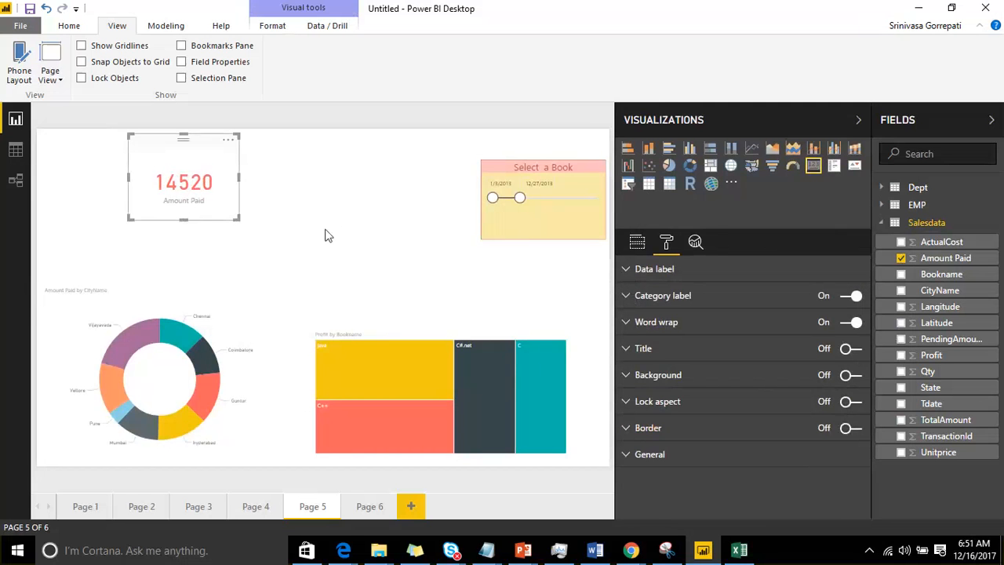
Step: Set the card's category label to text size 19 and the yellow theme color
left_click(628, 298)
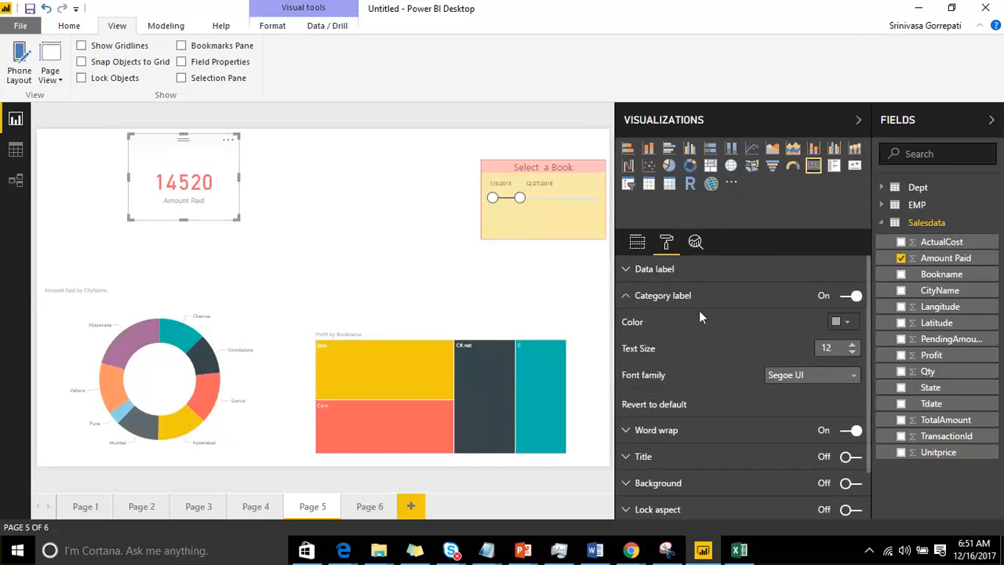
left_click(852, 345)
left_click(852, 345)
left_click(852, 345)
left_click(851, 345)
left_click(851, 345)
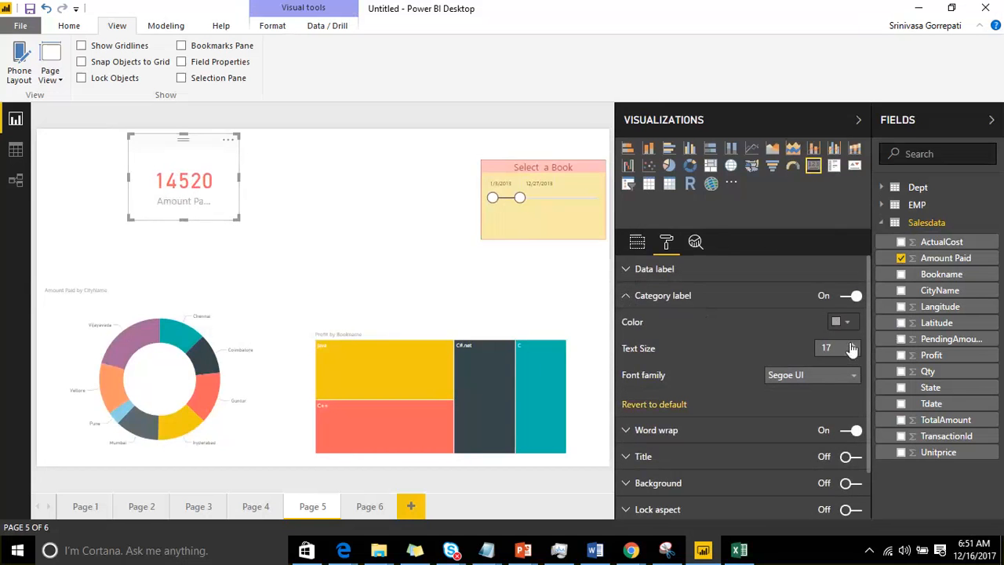
left_click(852, 345)
left_click(852, 345)
left_click(845, 323)
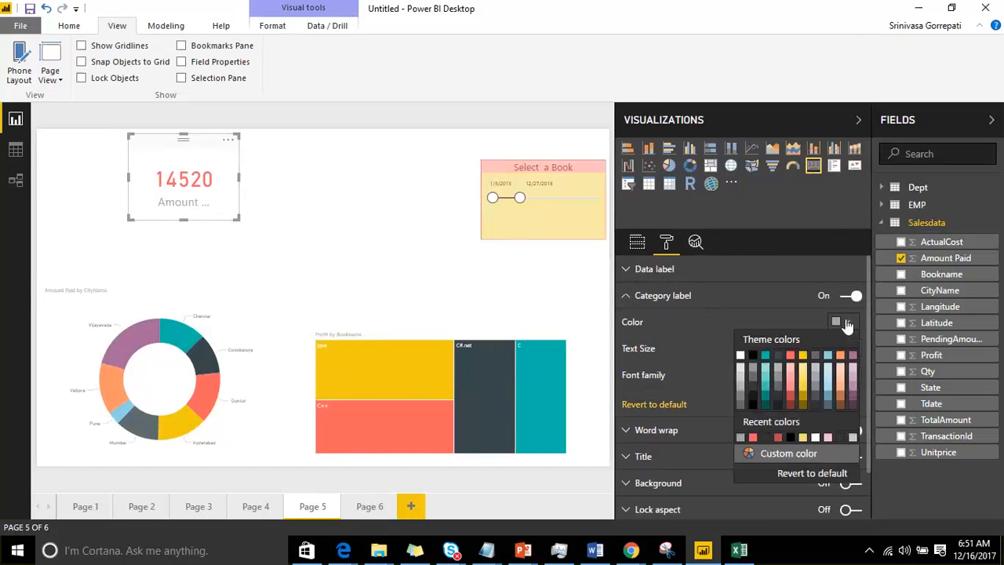
left_click(803, 355)
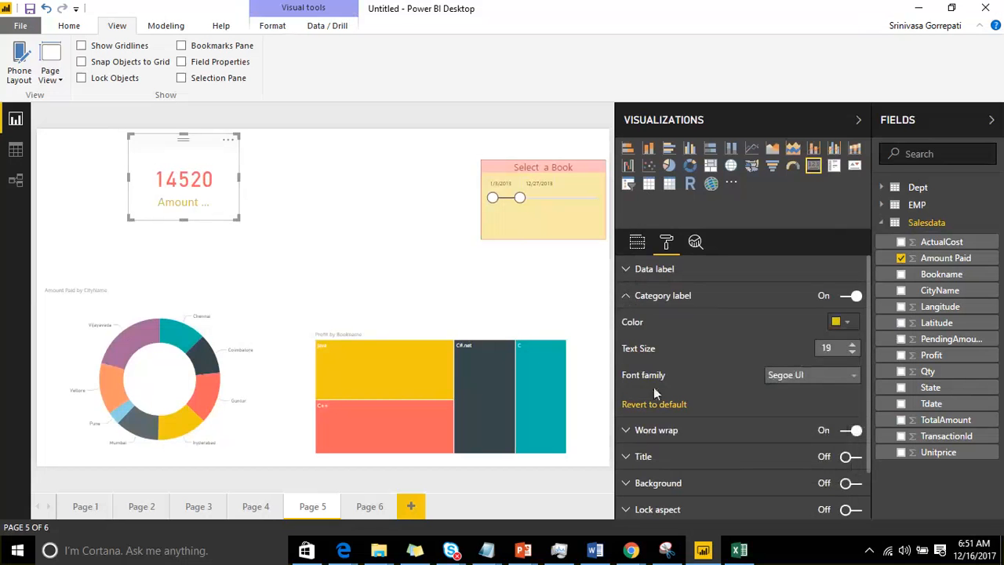
Step: Turn off word wrap for the card and shrink the card closer around its text
left_click(670, 429)
scroll(669, 363, "down", 2)
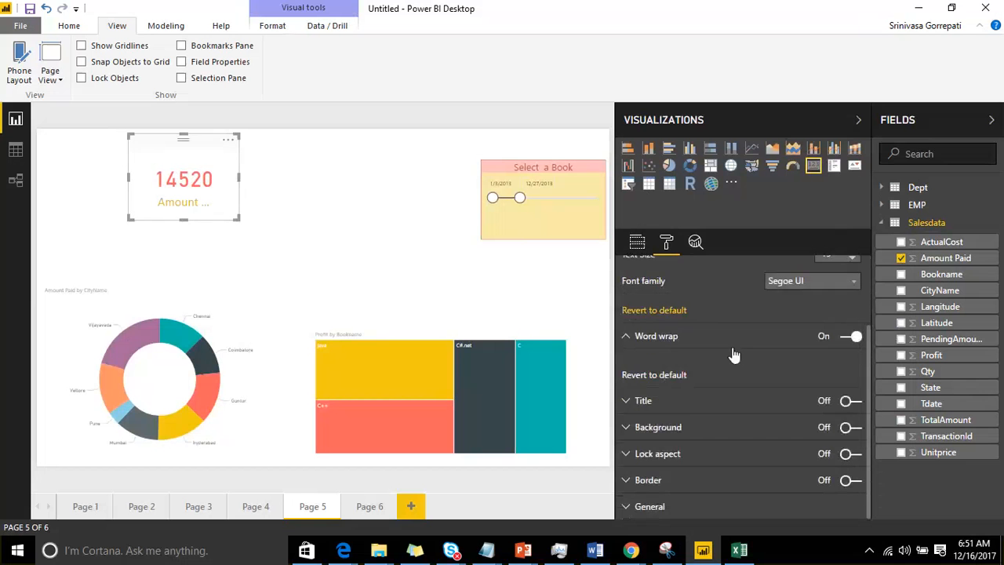
left_click(841, 335)
left_click(847, 338)
left_click(854, 341)
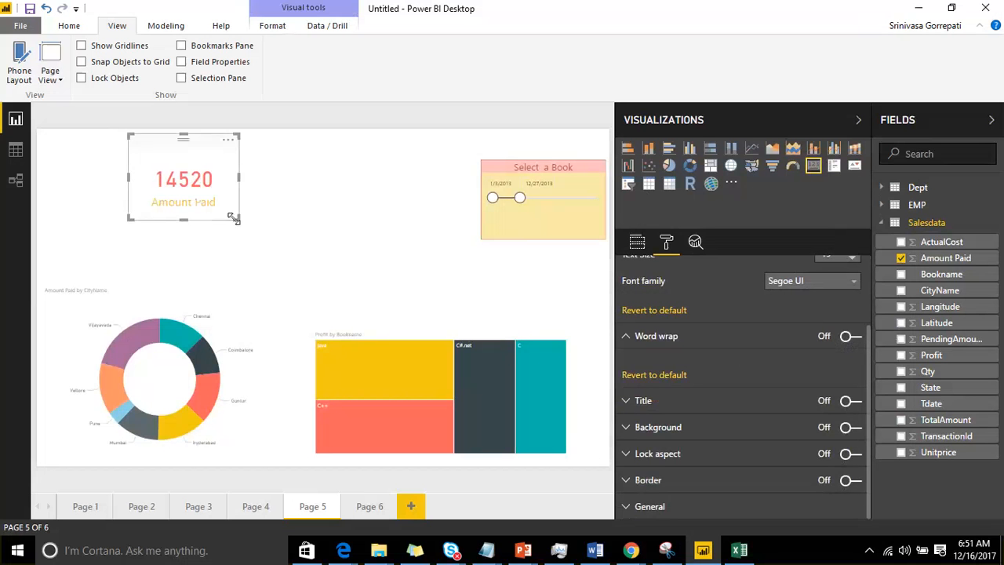
mouse_move(226, 216)
left_mouse_down()
mouse_move(204, 211)
mouse_move(216, 212)
left_mouse_up()
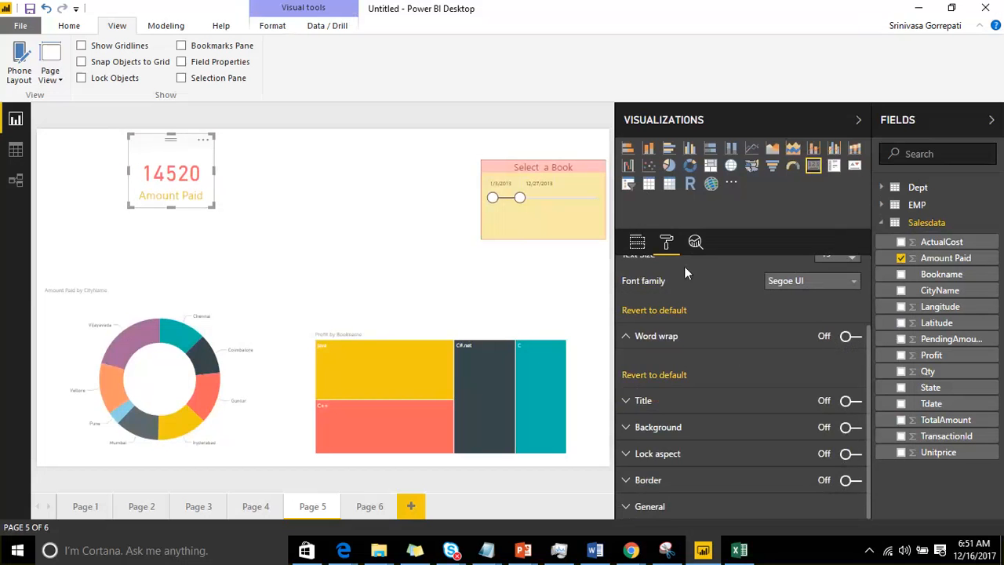
left_click(631, 402)
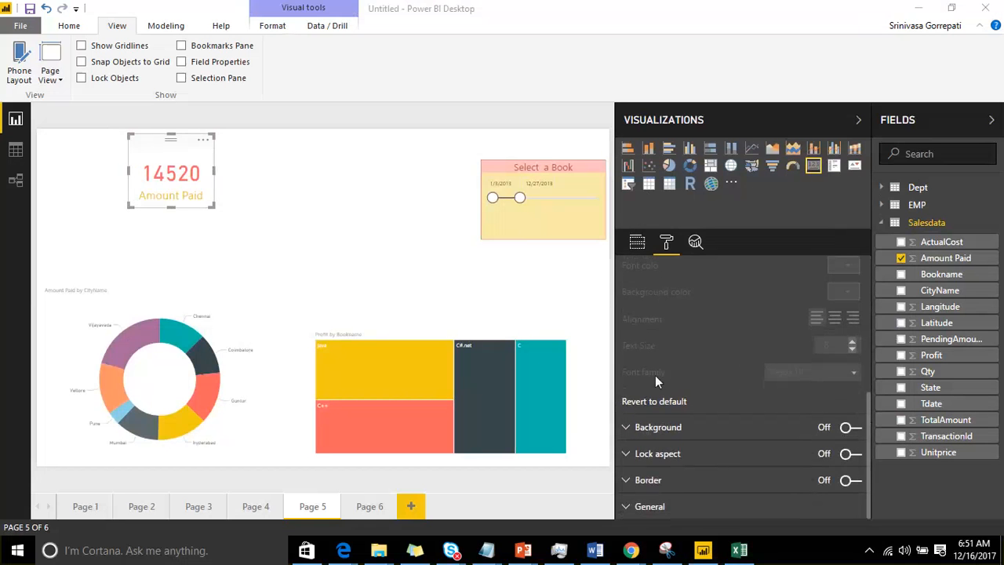
scroll(655, 375, "up", 3)
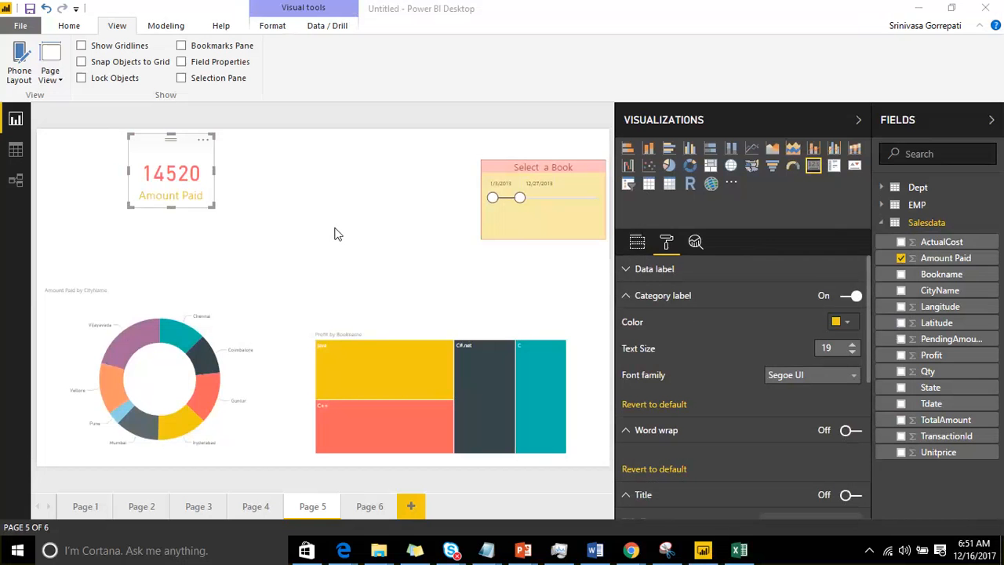
Step: Add a multi-row card to the page showing Amount Paid, PendingAmount and Profit from the Salesdata table
left_click(339, 187)
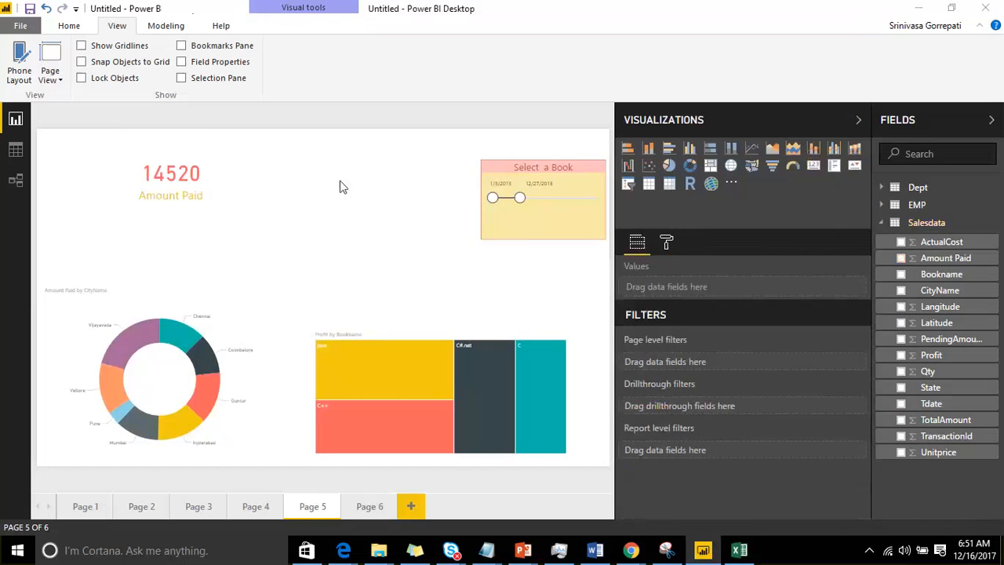
left_click(835, 168)
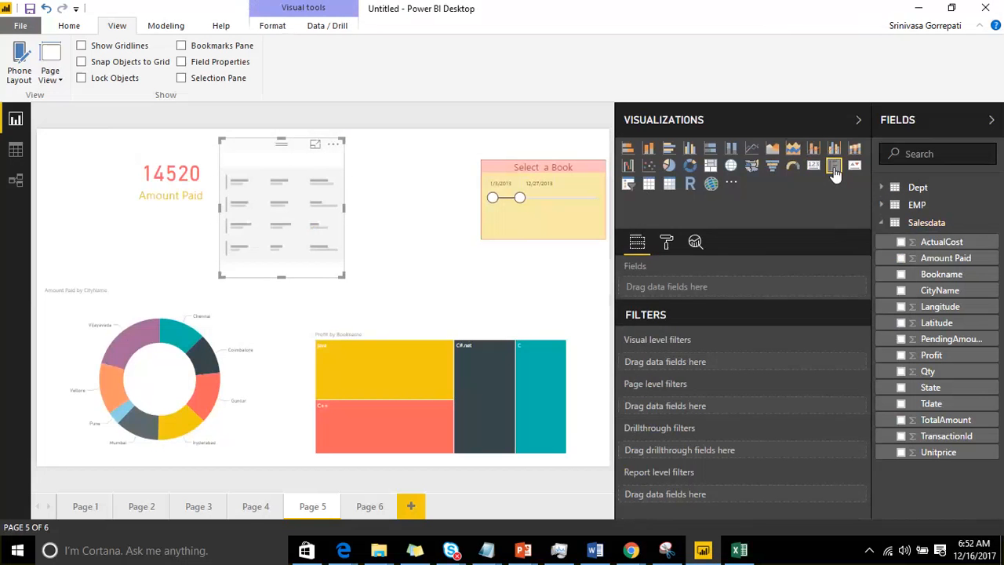
left_click(900, 258)
left_click(901, 340)
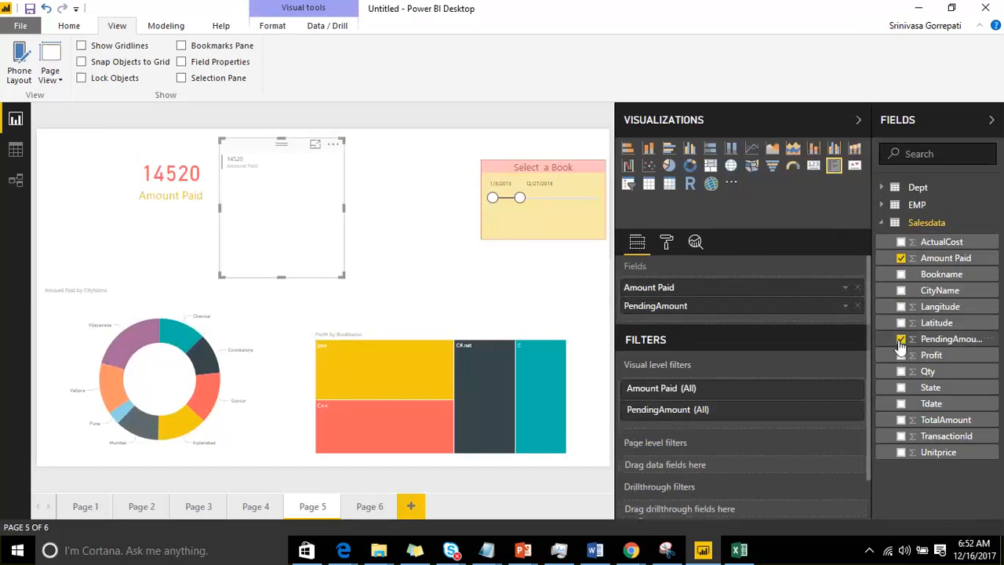
left_click(901, 355)
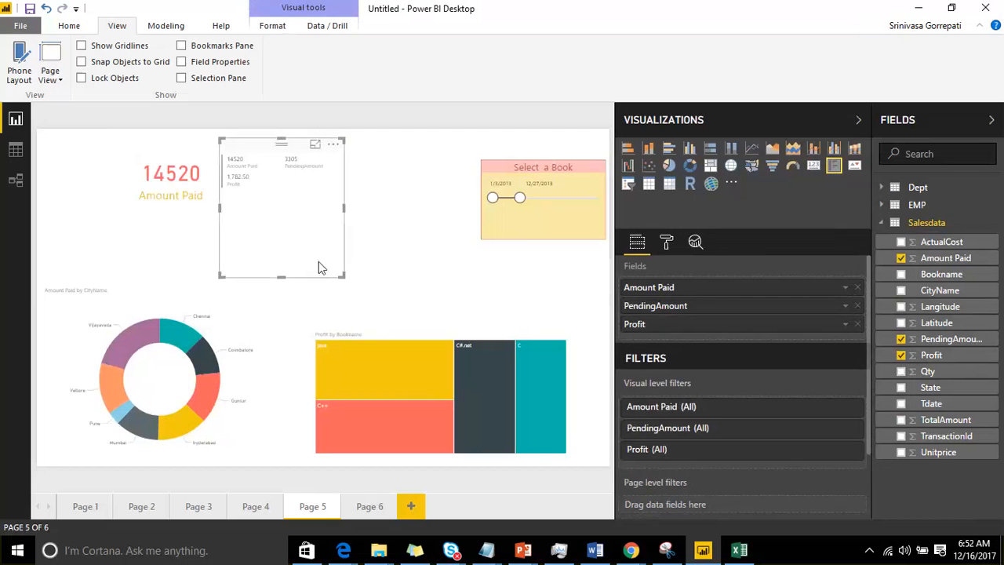
Step: Shrink the multi-row card around its three values and move it slightly closer to the date slicer
left_click_drag(343, 276, 330, 191)
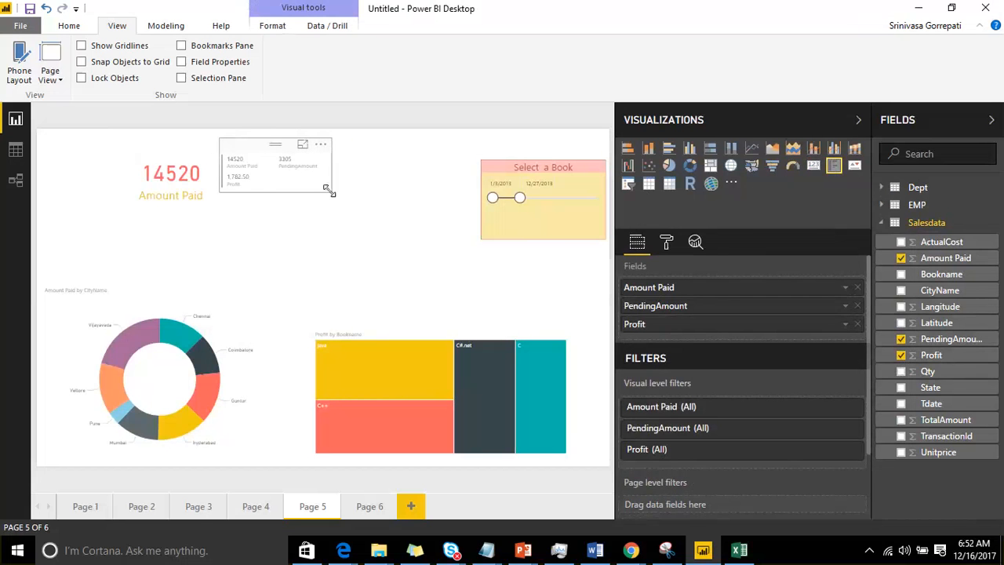
left_click_drag(255, 154, 296, 157)
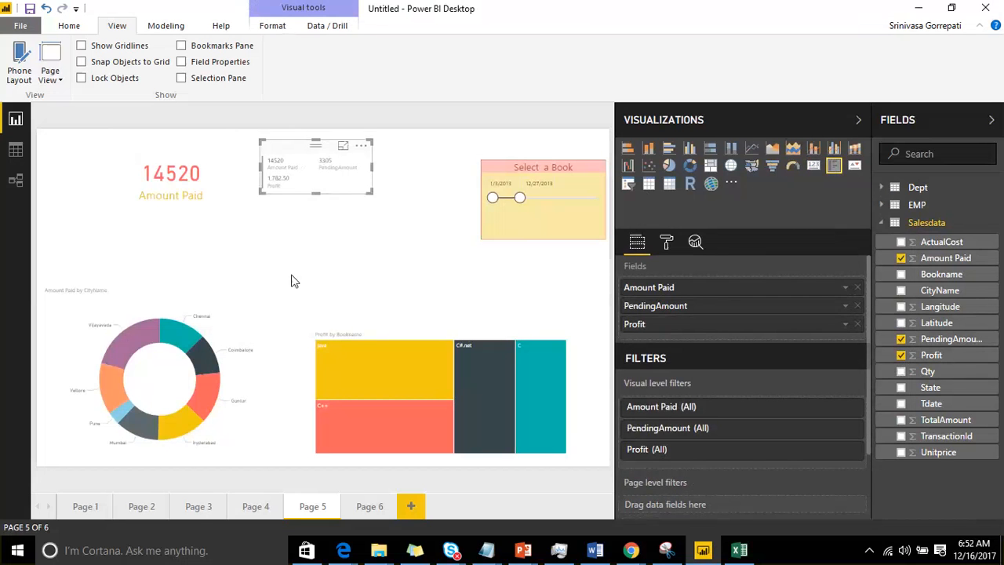
Step: View the multi-row card in focus mode, and spotlight it on the report page while marking its sort options before turning Spotlight off
left_click(343, 149)
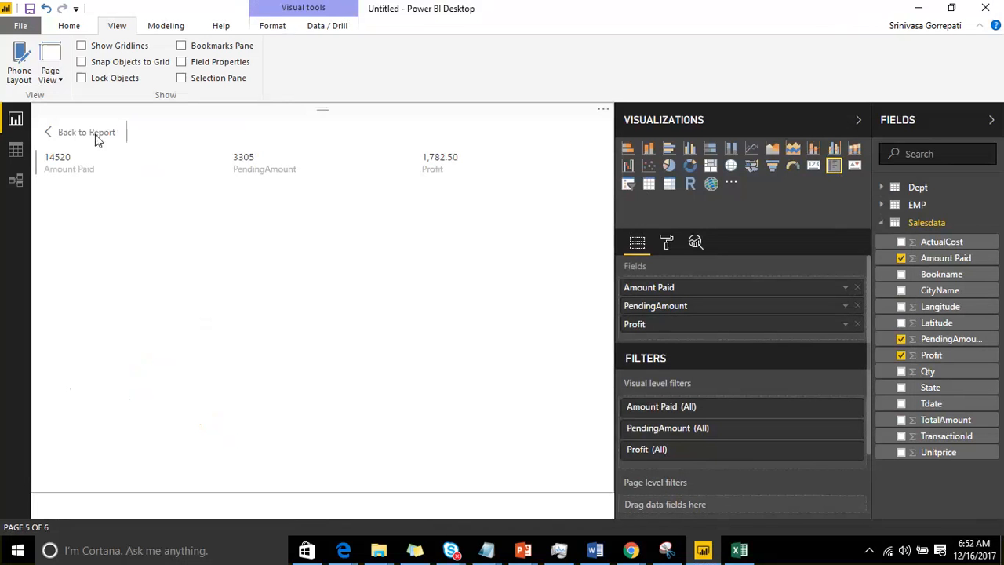
left_click(95, 135)
left_click(361, 149)
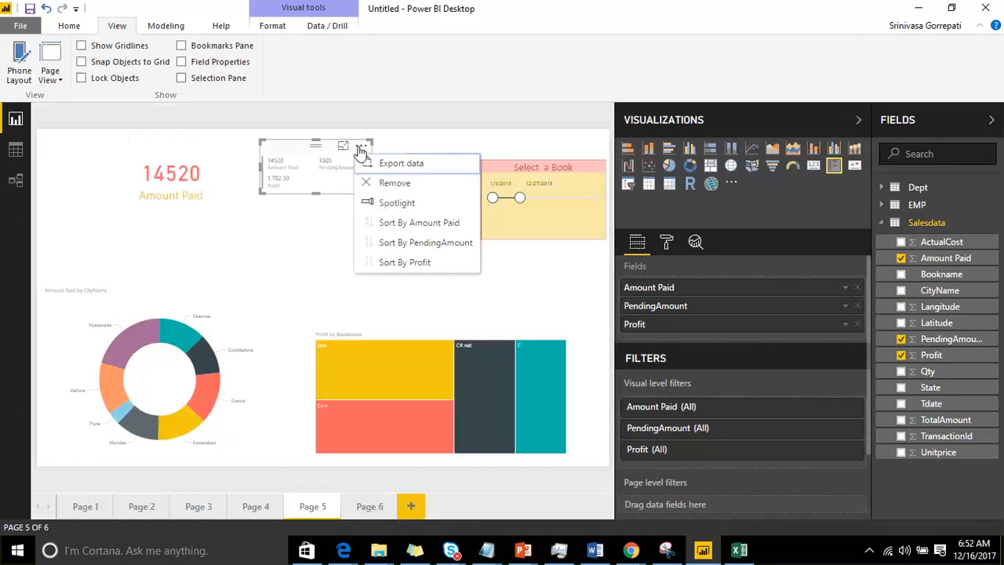
left_click(416, 206)
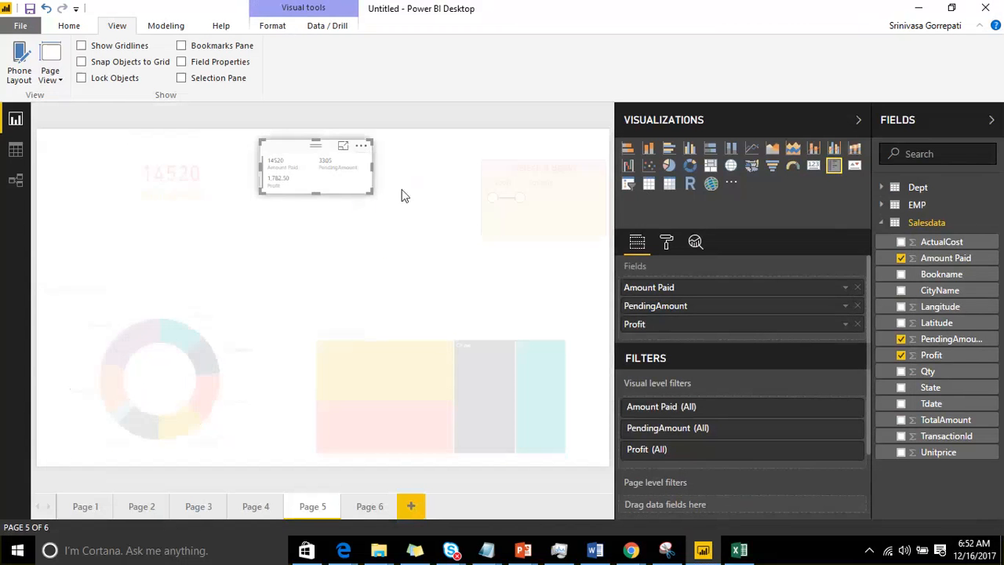
left_click(361, 146)
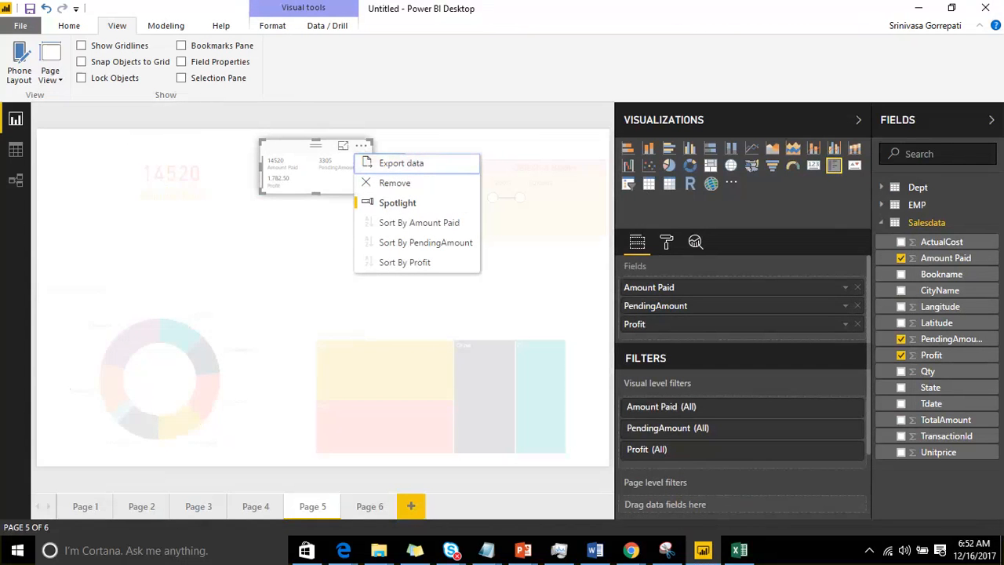
left_click(772, 20)
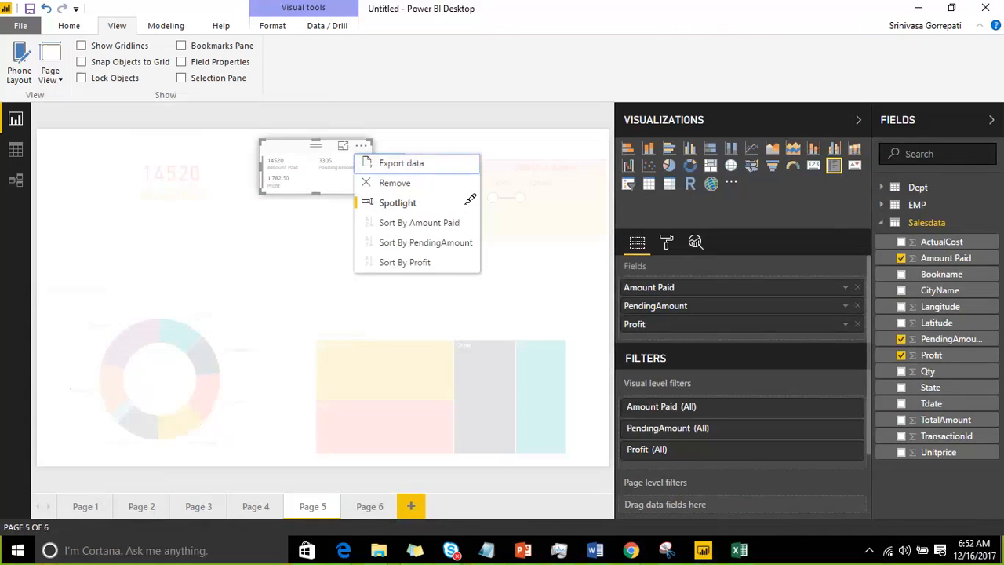
left_click_drag(421, 220, 448, 273)
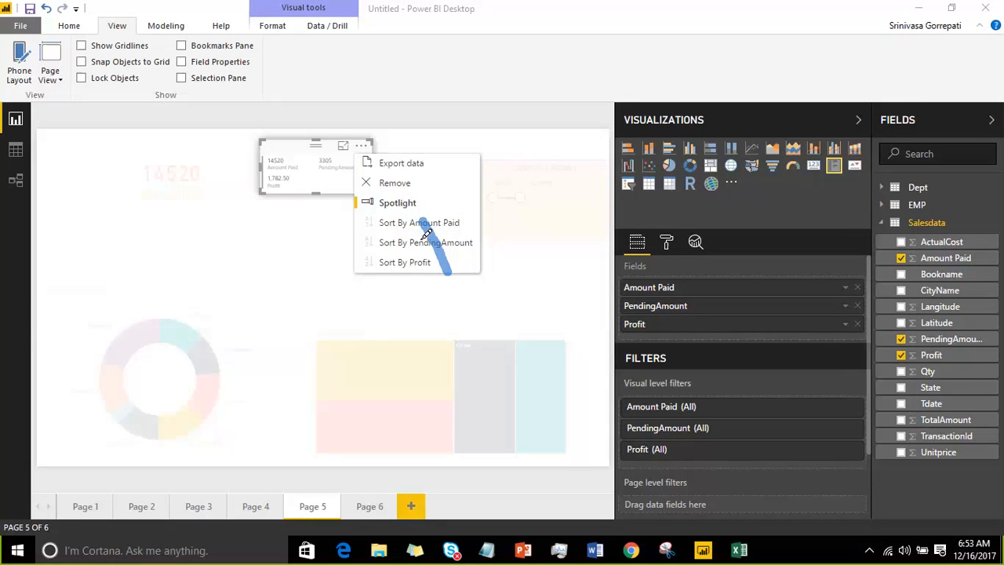
left_click_drag(358, 220, 471, 196)
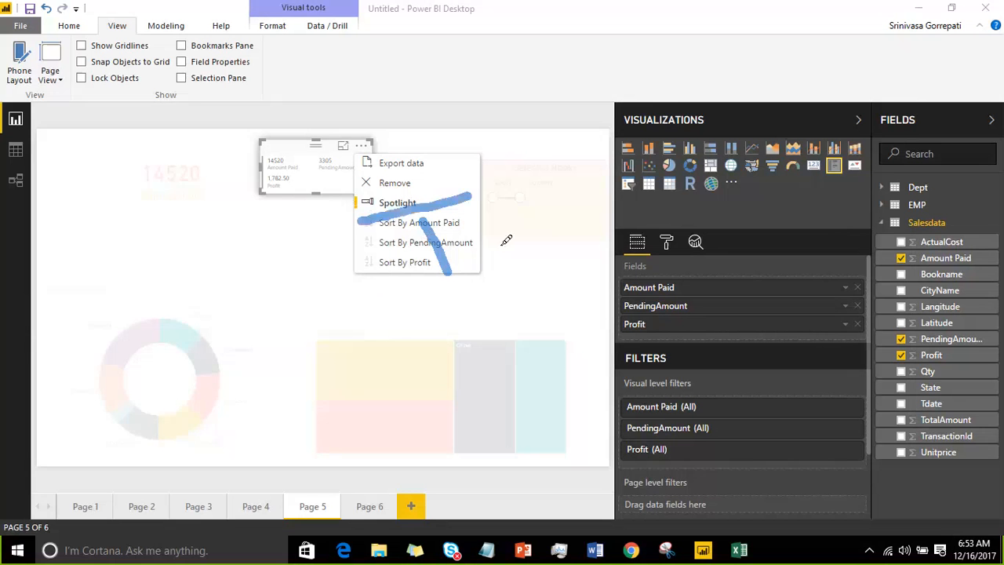
mouse_move(506, 240)
left_mouse_down()
mouse_move(361, 265)
mouse_move(372, 218)
left_mouse_up()
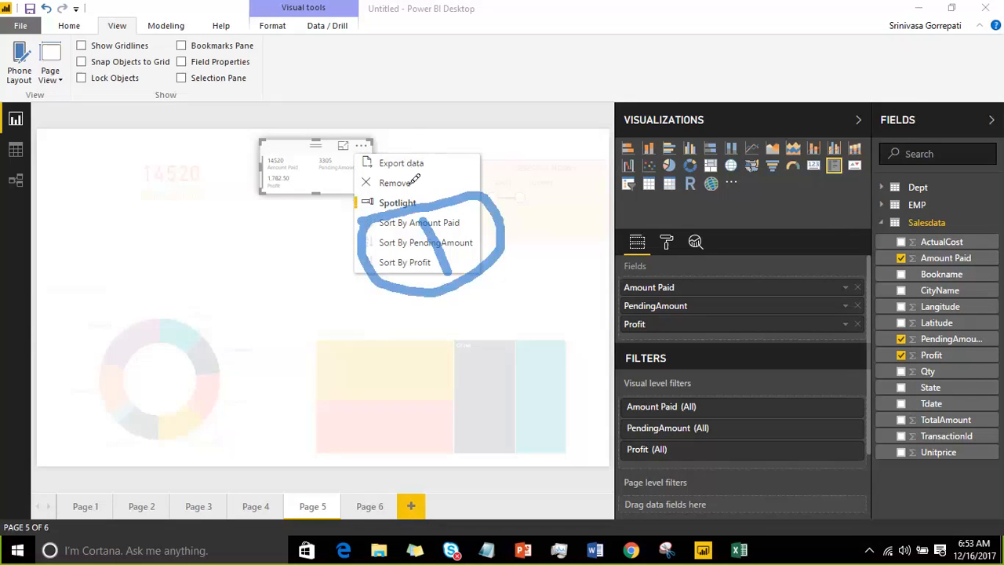
left_click(769, 22)
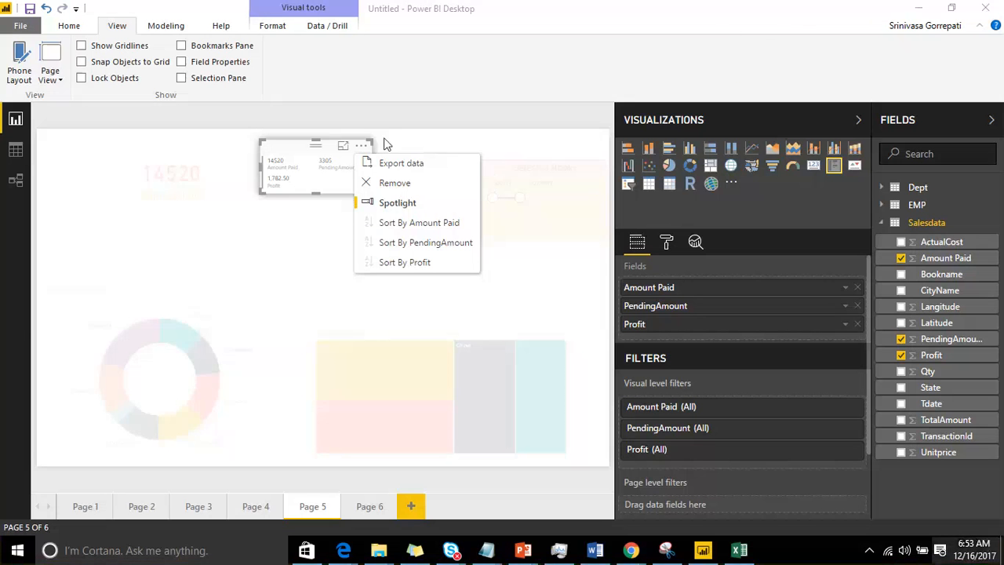
left_click(393, 203)
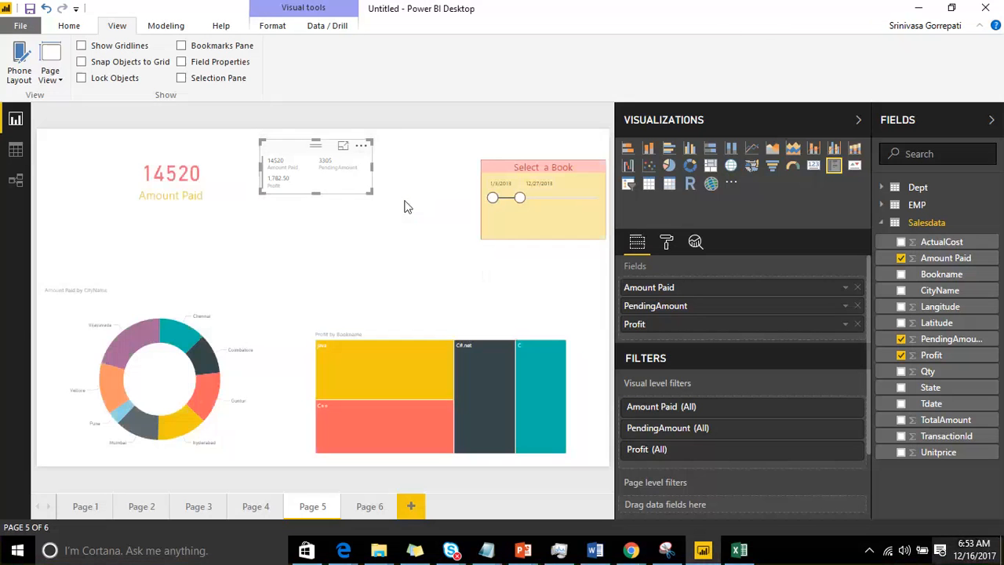
Step: Set the multi-row card's data labels to text size 22 and the red color
left_click(666, 243)
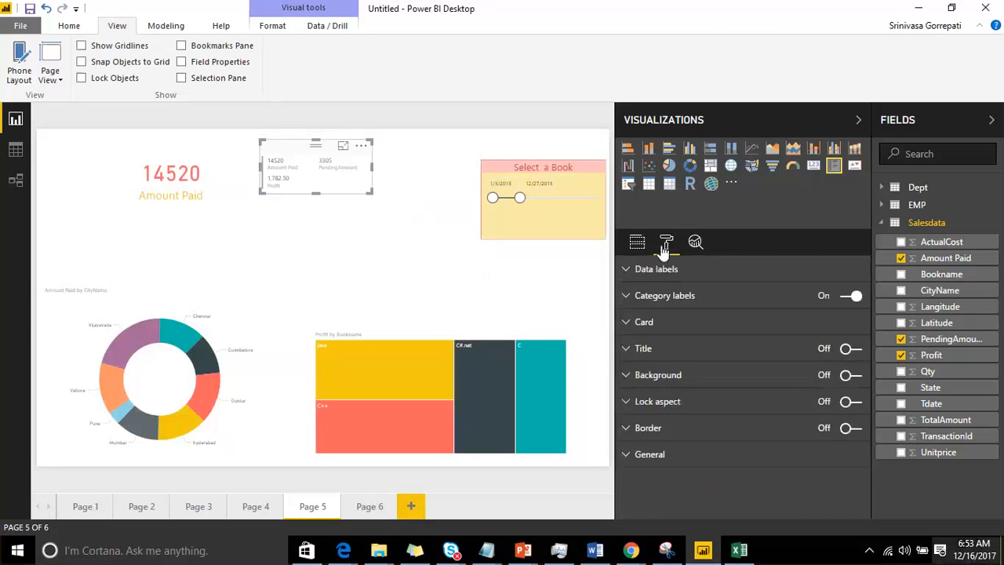
left_click(625, 271)
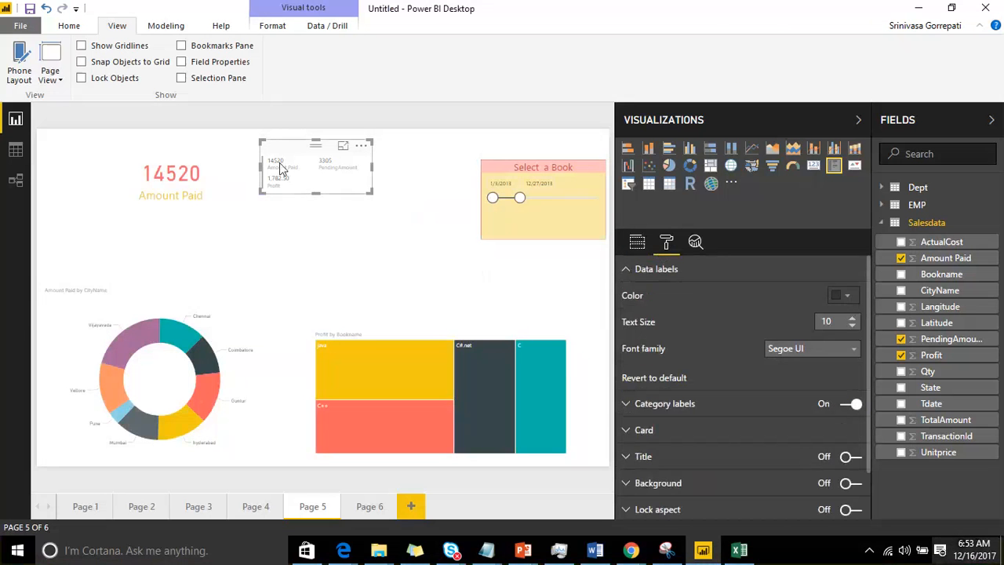
left_click(853, 318)
left_click(853, 317)
left_click(852, 318)
left_click(853, 318)
left_click(853, 318)
left_click(853, 317)
left_click(853, 318)
left_click(852, 317)
left_click(853, 318)
left_click(852, 318)
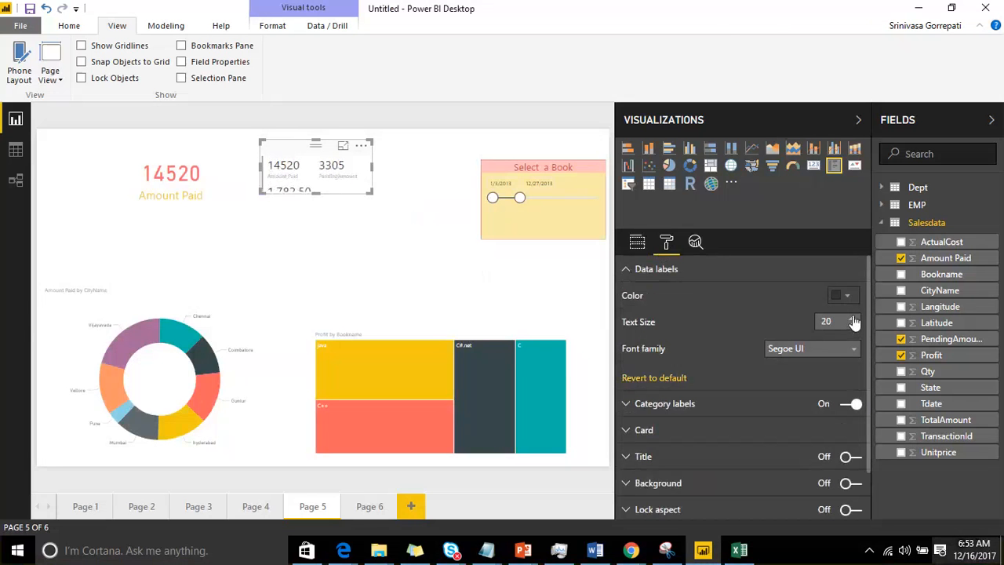
left_click(853, 318)
left_click(849, 298)
left_click(791, 328)
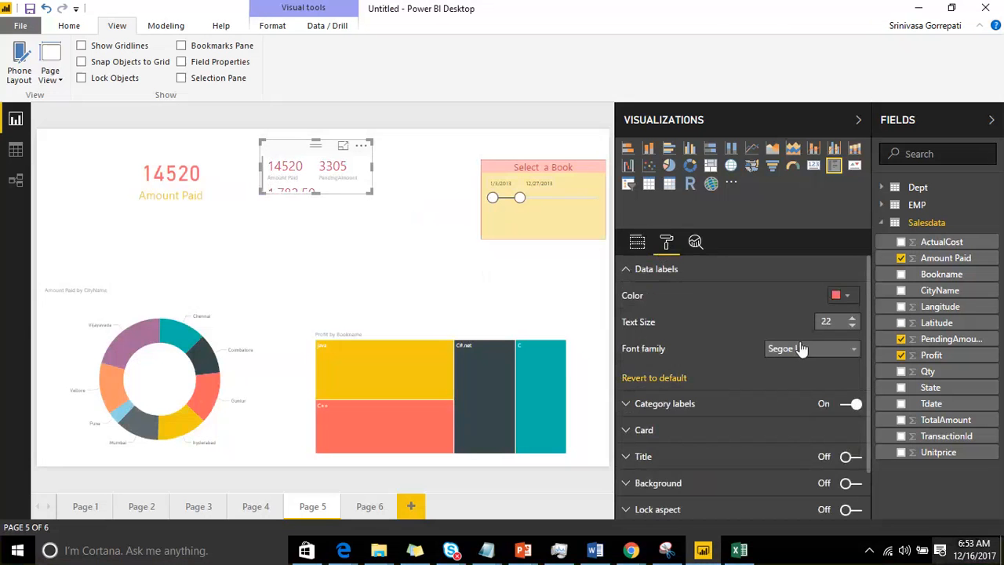
left_click(627, 269)
Step: Set the multi-row card's category labels to teal at text size 17, and enlarge the card and move it lower on the page
left_click(636, 297)
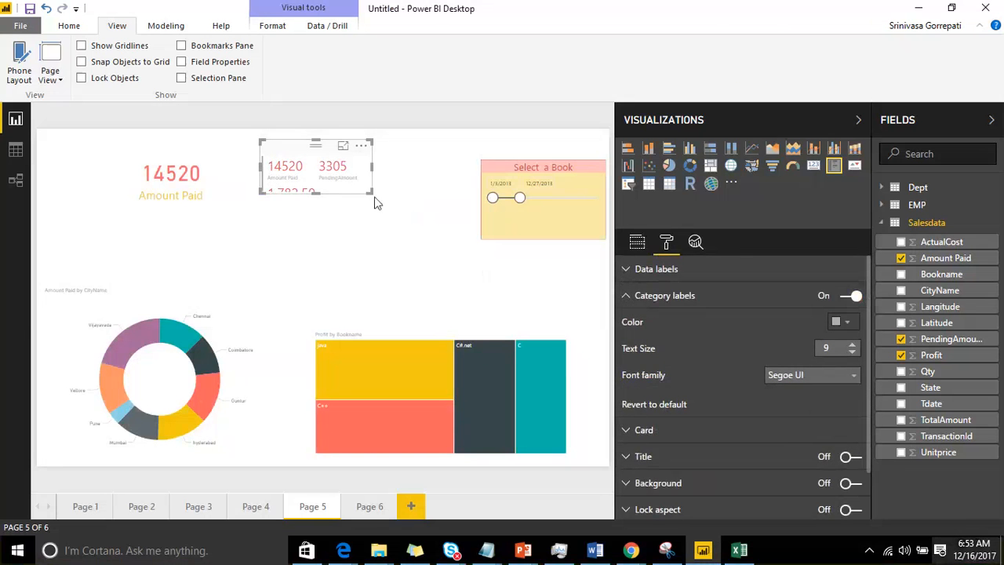
left_click_drag(372, 193, 443, 222)
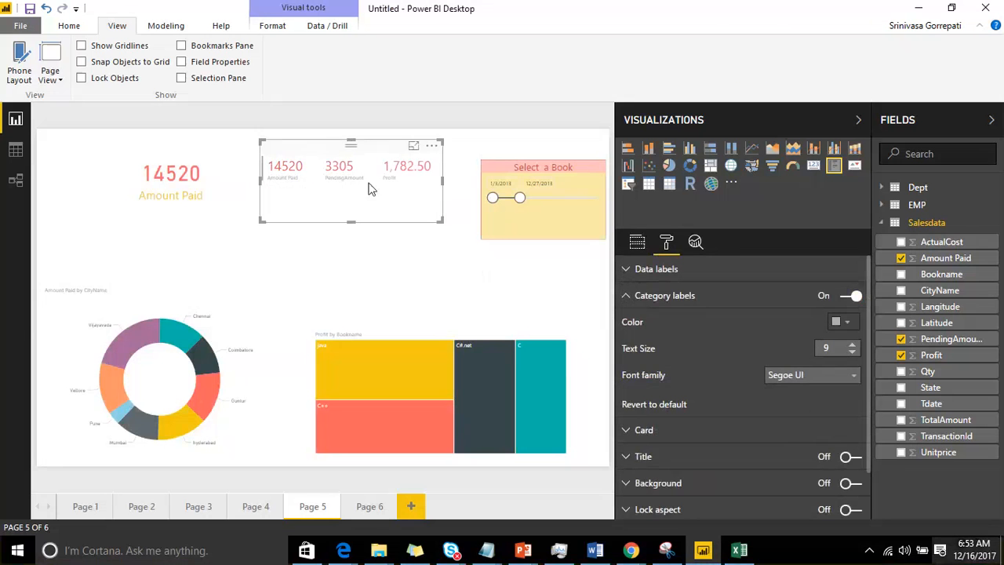
left_click(846, 323)
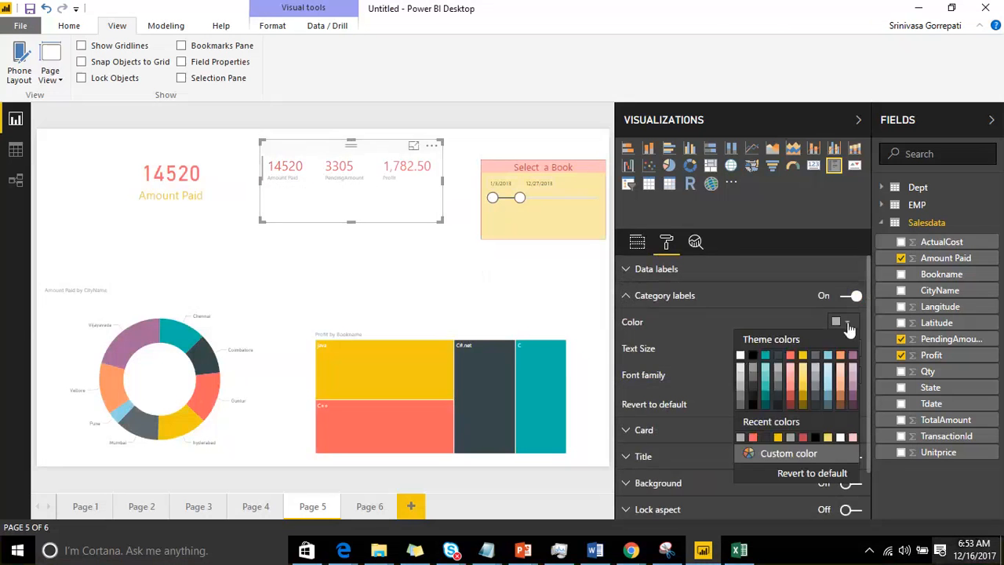
left_click(766, 362)
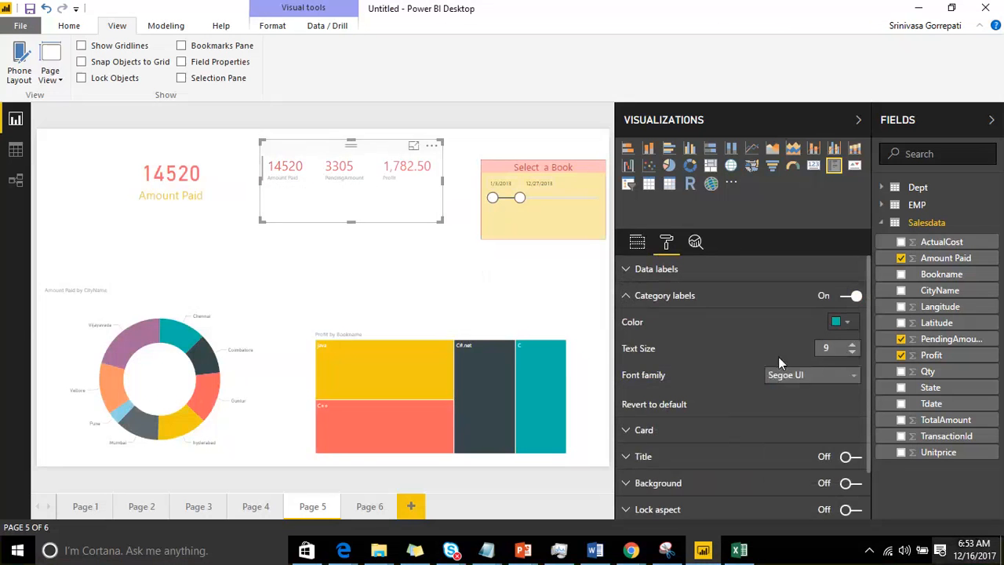
left_click(853, 350)
left_click(853, 346)
left_click(853, 346)
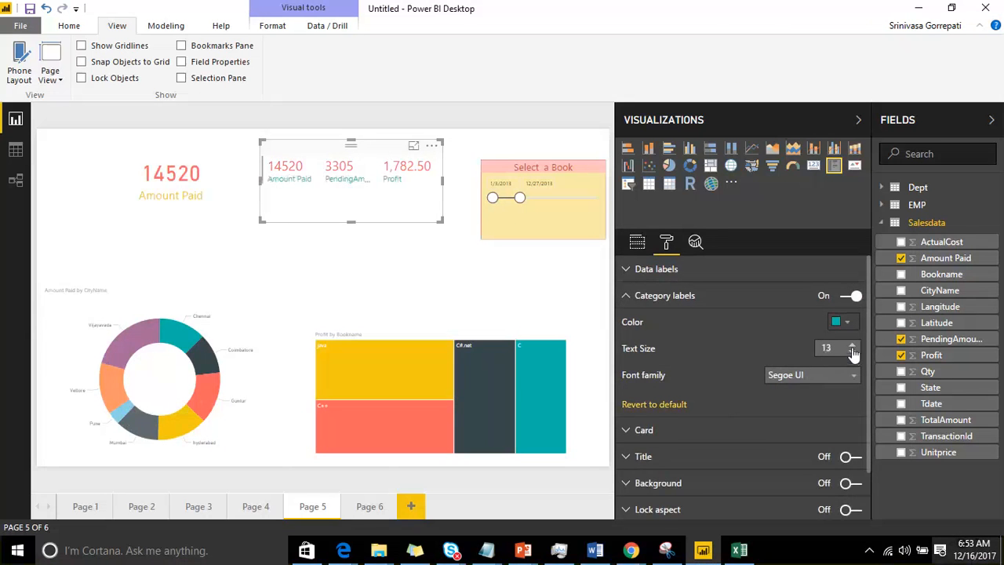
left_click(853, 346)
left_click(853, 346)
left_click(852, 346)
left_click(853, 346)
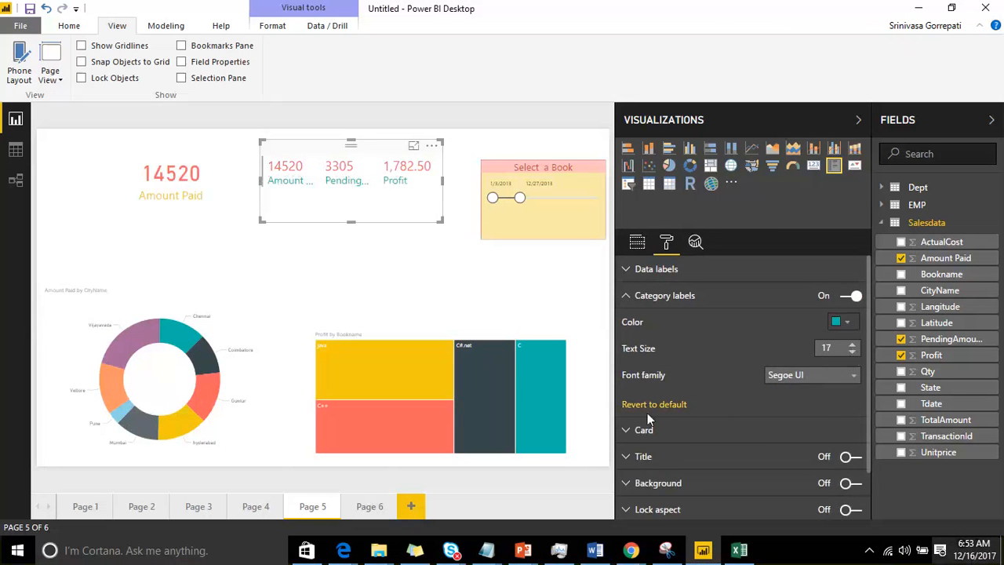
left_click(628, 296)
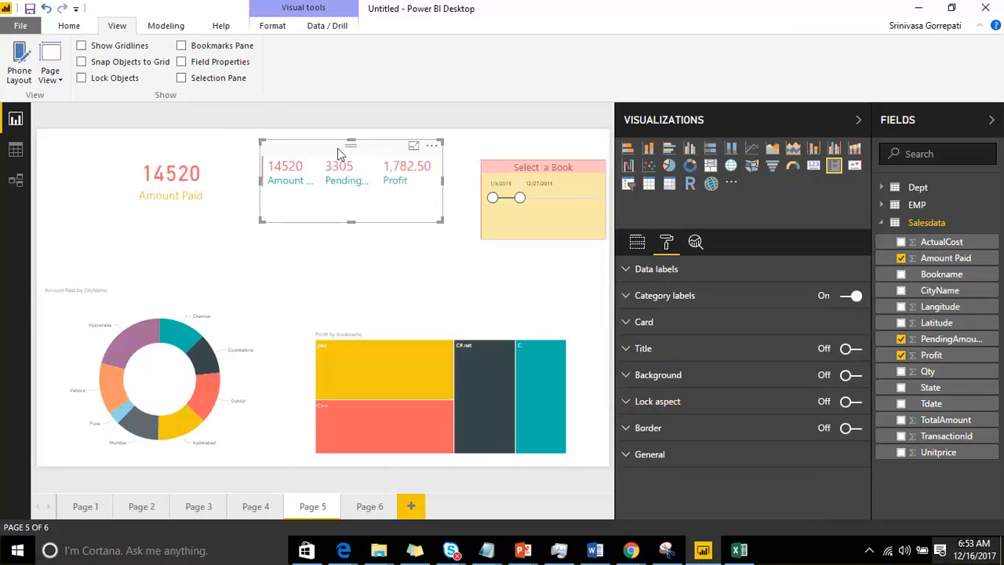
left_click_drag(339, 153, 351, 194)
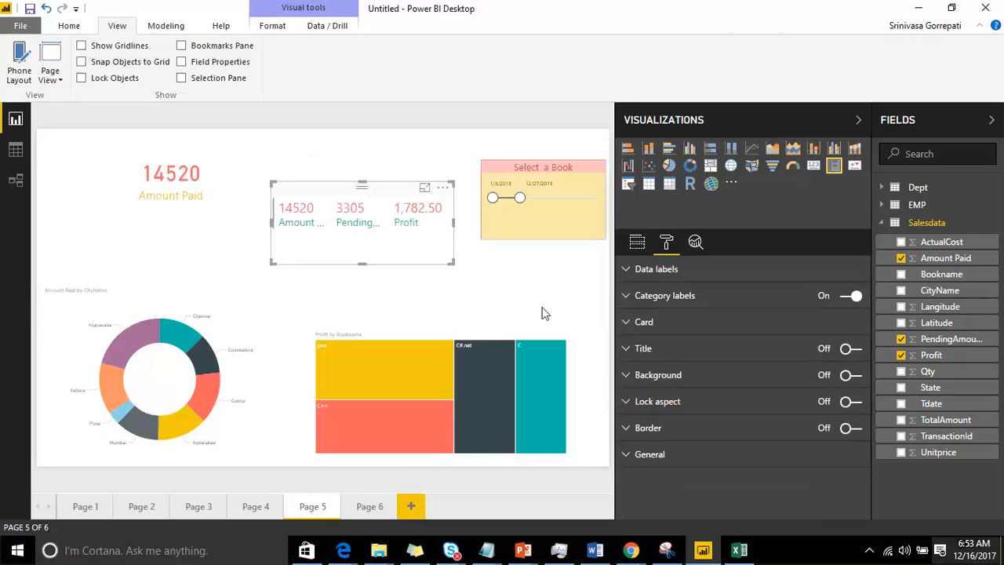
Step: Give the multi-row card a bottom-only dark red outline of weight 4, and widen the card to fit its full category labels
left_click(634, 323)
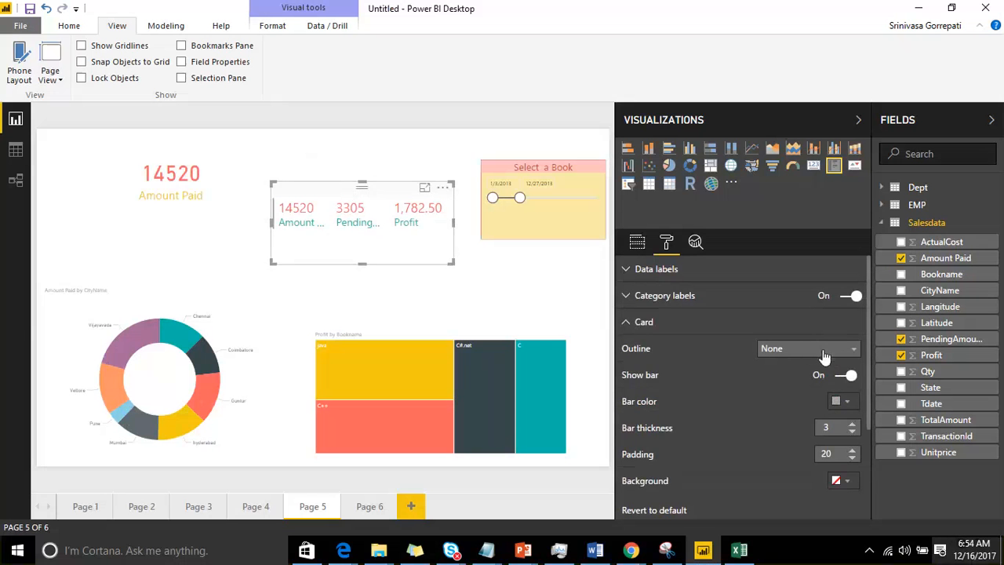
left_click(824, 355)
left_click(803, 386)
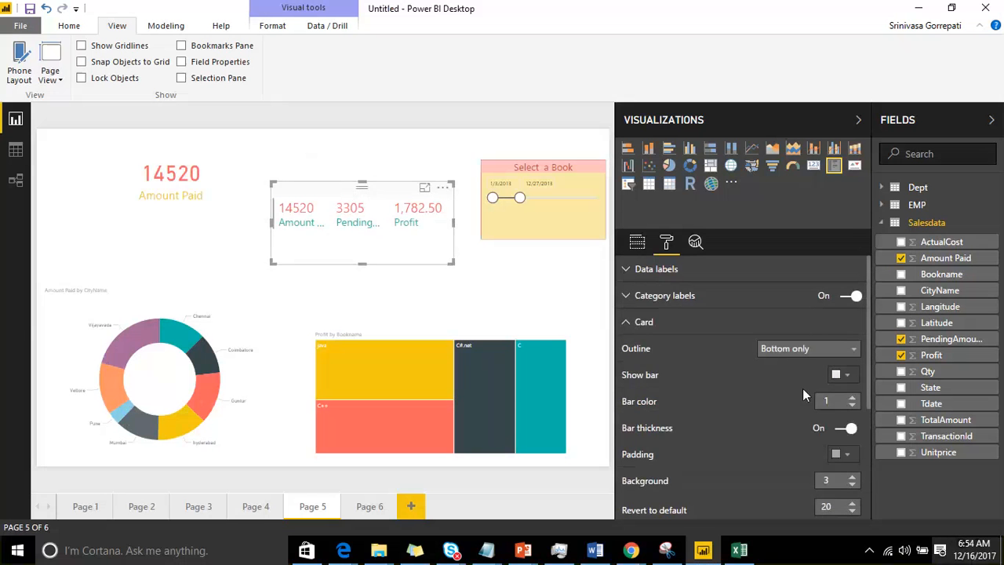
left_click(846, 375)
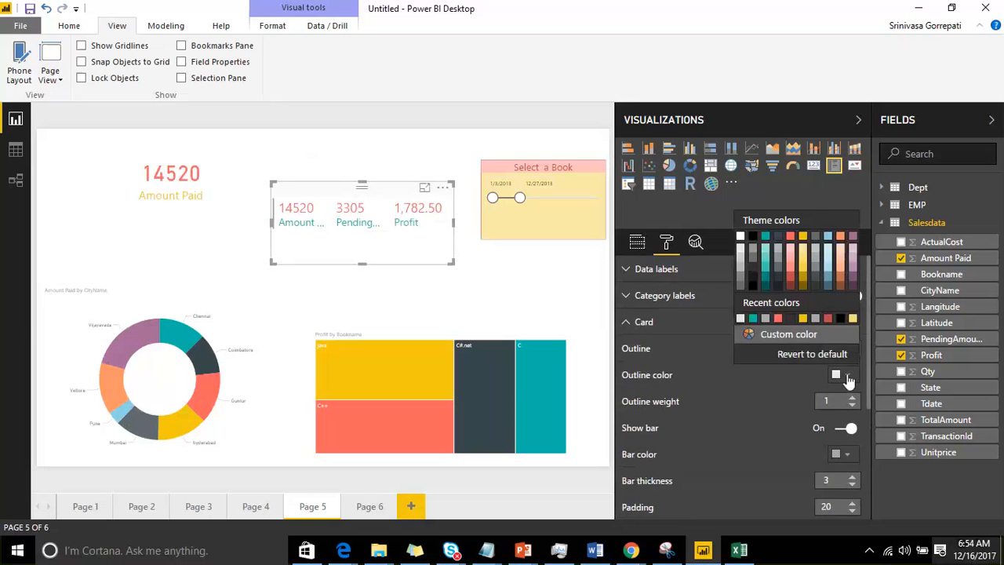
left_click(791, 281)
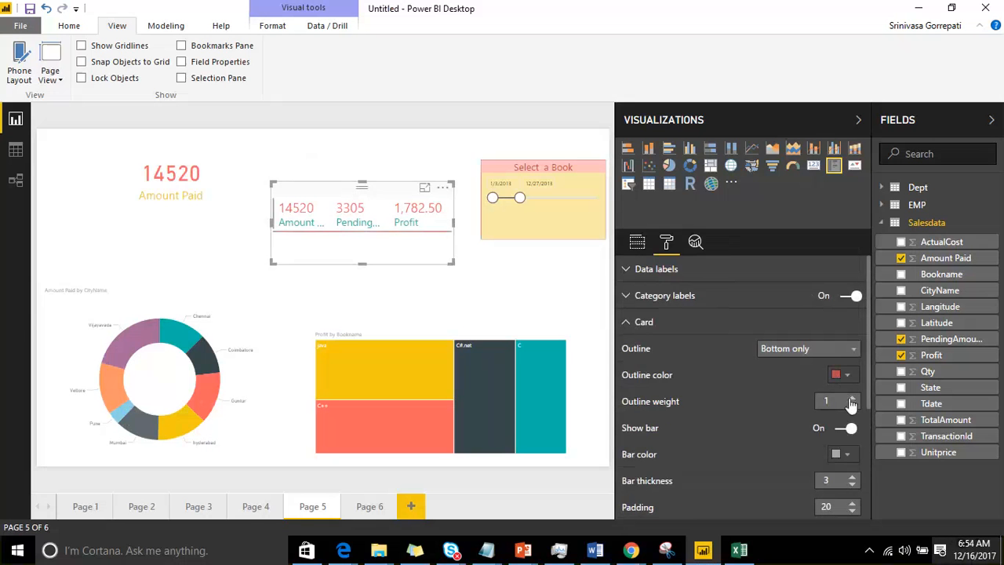
left_click(852, 398)
left_click(852, 398)
left_click(852, 398)
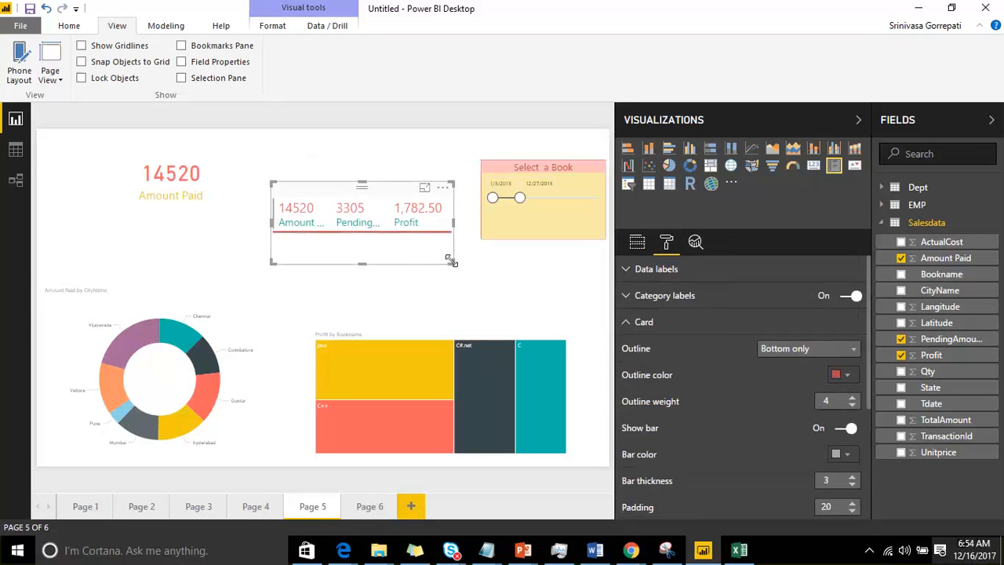
left_click_drag(451, 261, 555, 277)
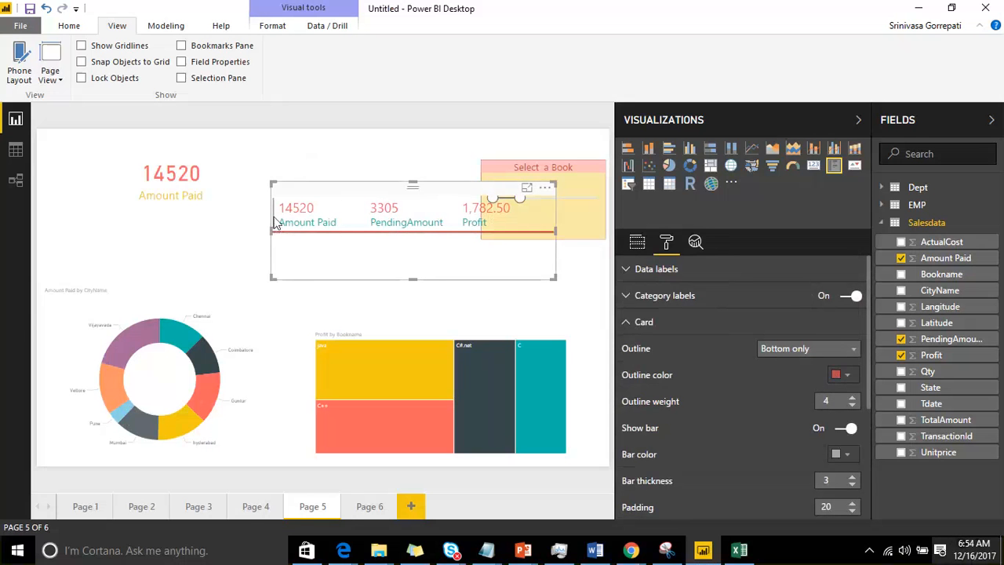
Step: Toggle the multi-row card's bar off and back on, and set the bar color to dark yellow
left_click(843, 427)
left_click(841, 429)
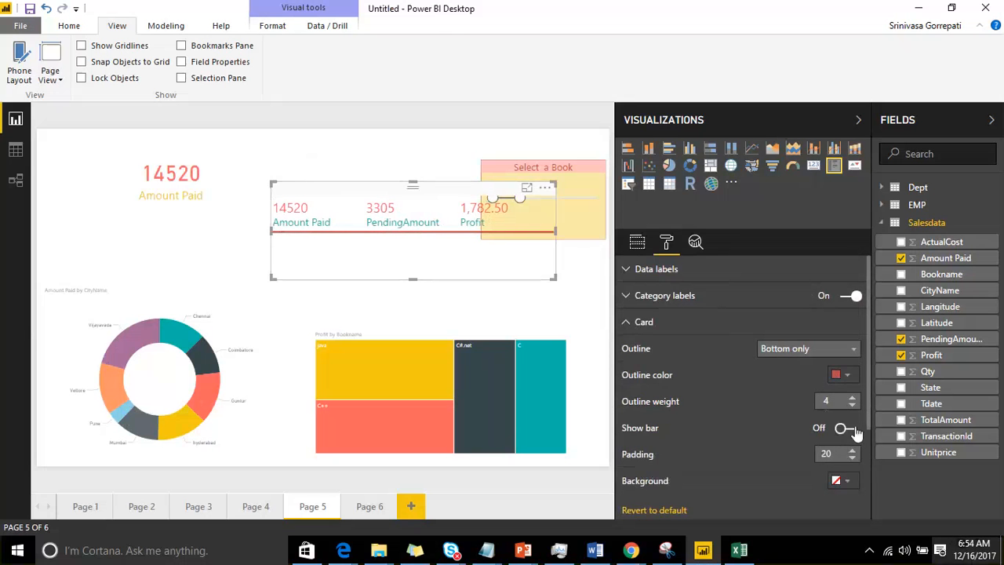
scroll(780, 402, "down", 2)
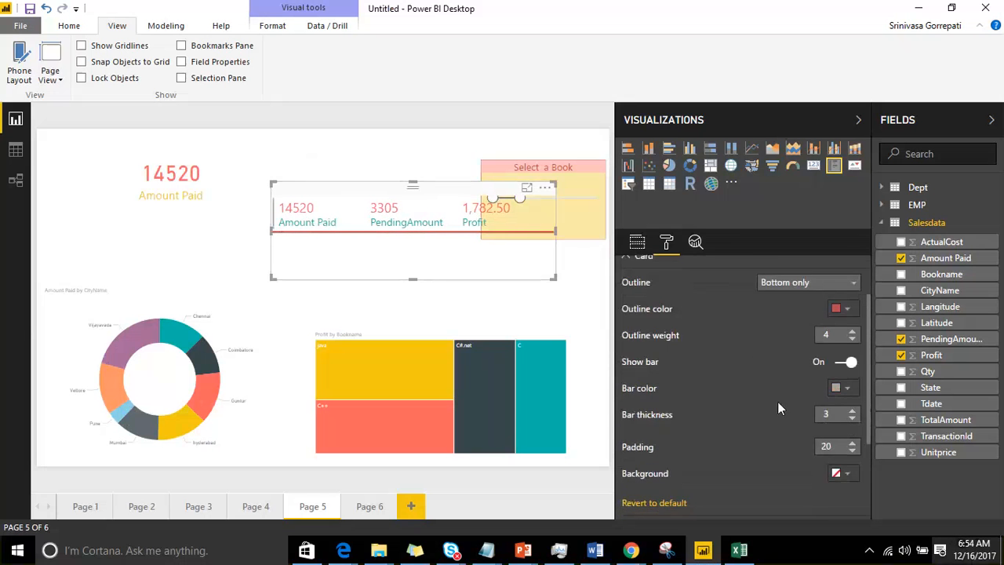
left_click(832, 381)
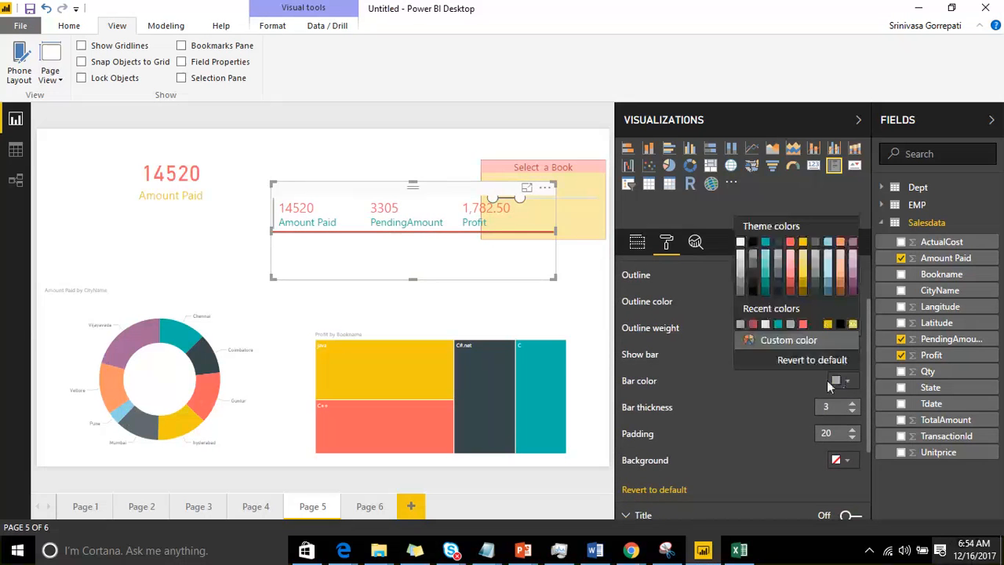
left_click(803, 287)
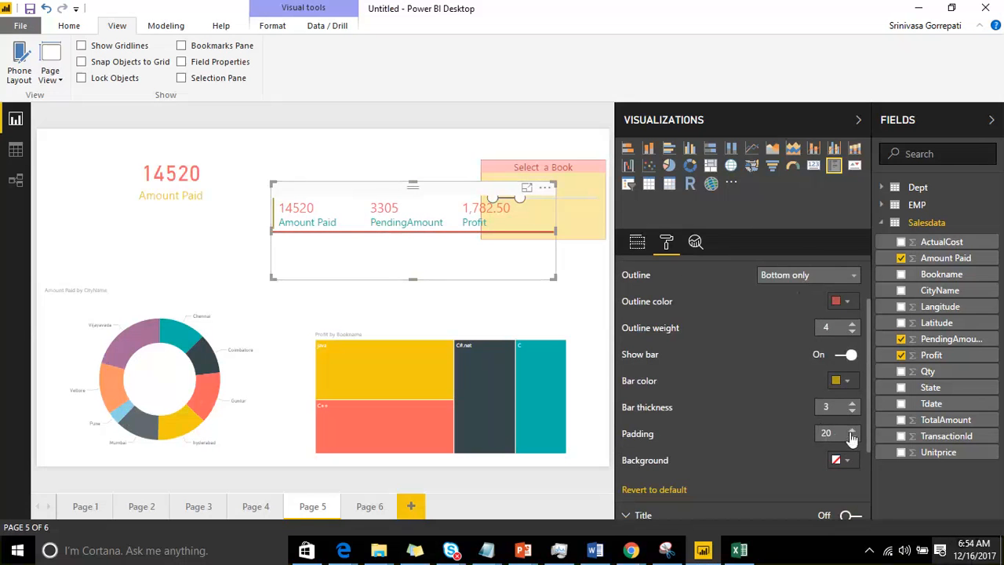
scroll(700, 401, "down", 3)
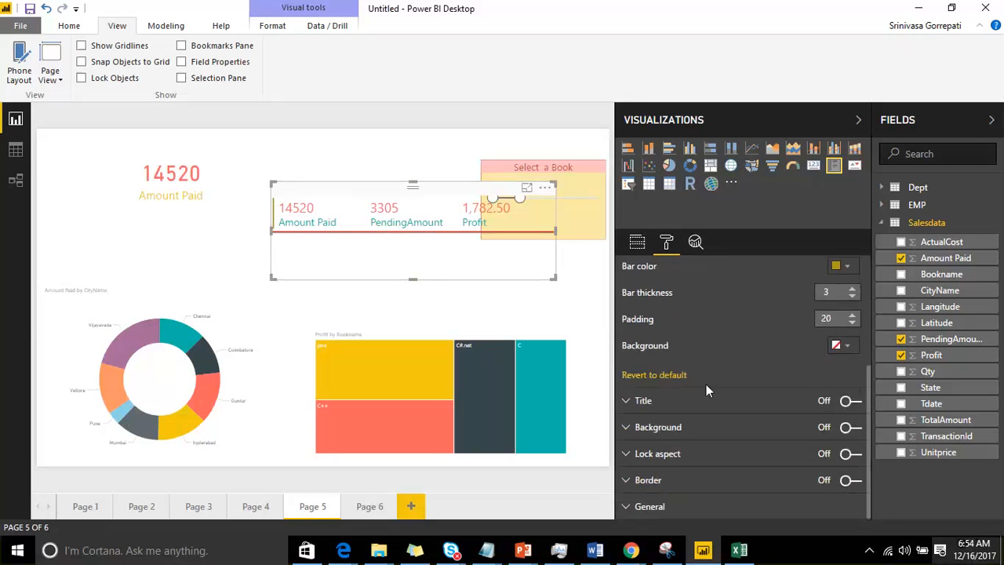
Step: Set the multi-row card's background color to gray and move the card clear of the Select a Book slicer
left_click(841, 345)
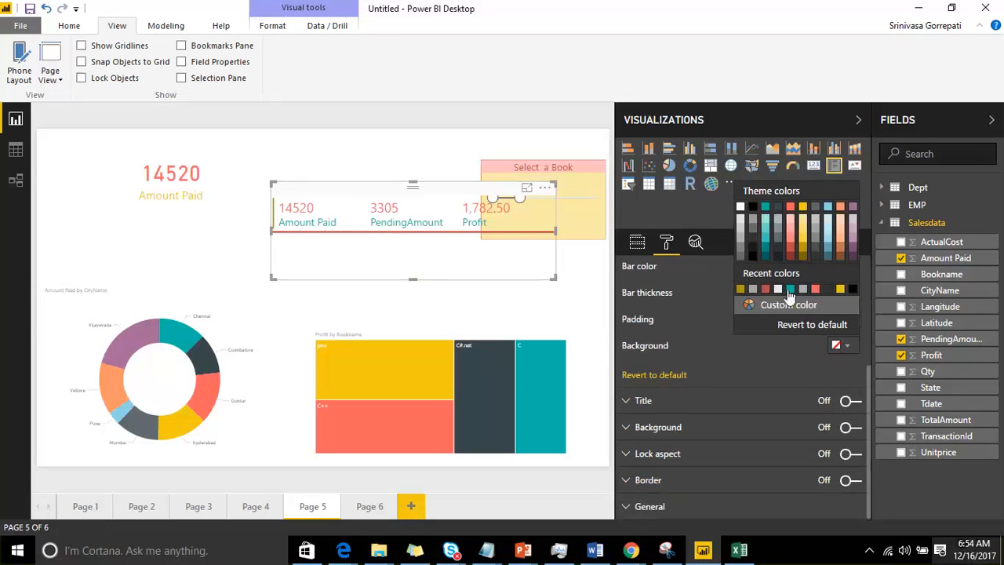
left_click(802, 290)
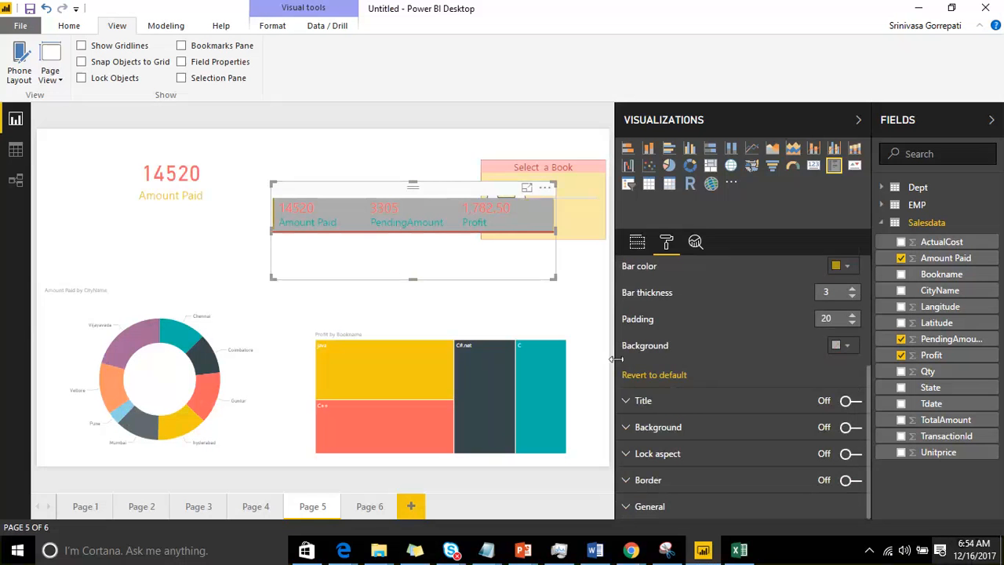
left_click_drag(431, 189, 362, 239)
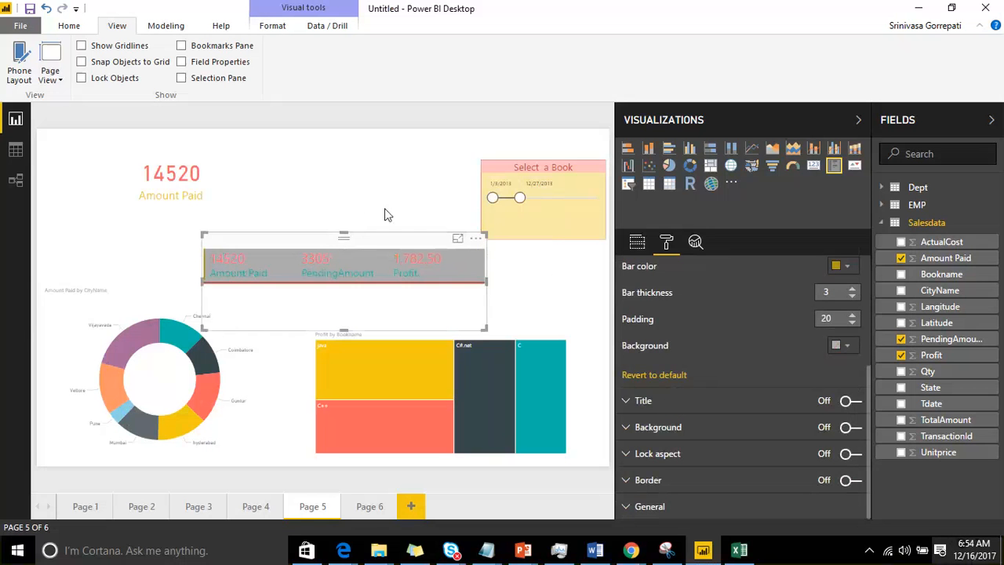
left_click(392, 180)
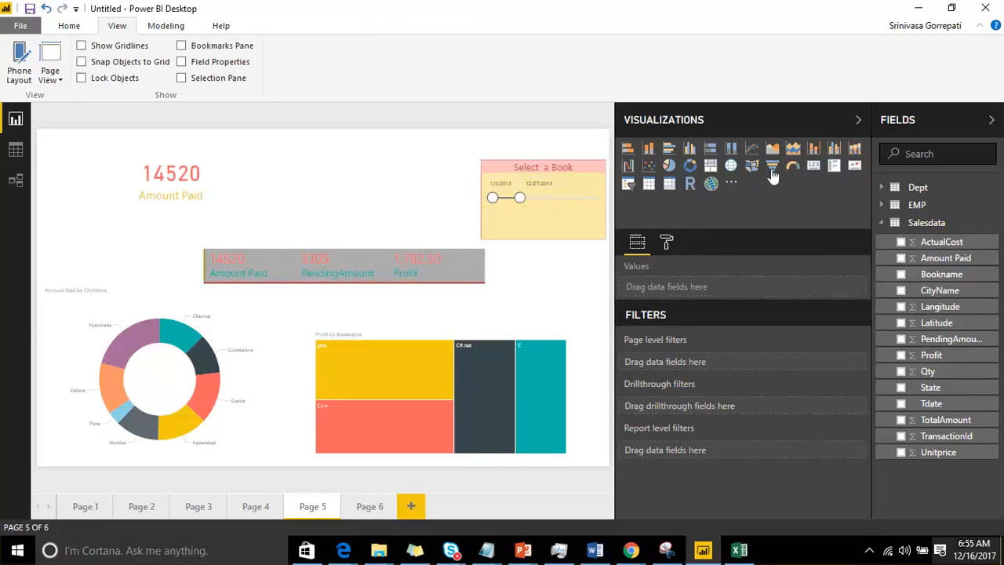
Step: Add a new report page with a gauge visual, enlarge the gauge, and move it toward the middle of the page
left_click(410, 506)
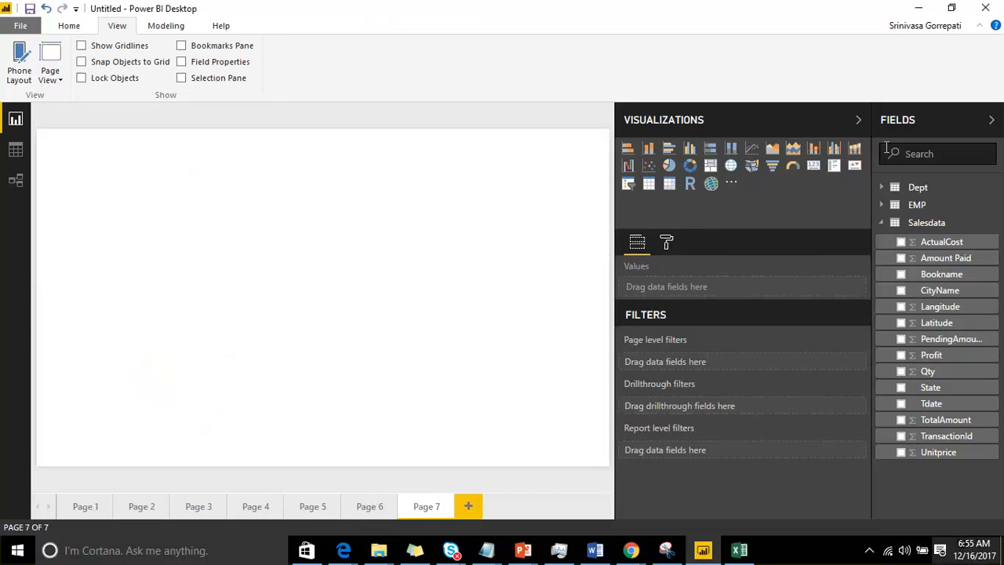
left_click(792, 166)
left_click_drag(165, 275, 402, 347)
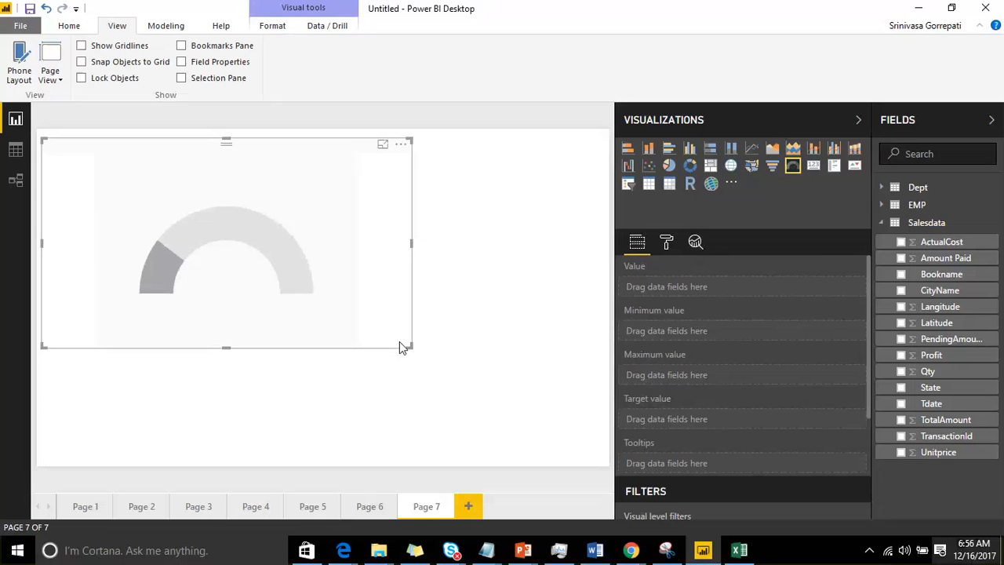
left_click_drag(244, 164, 288, 172)
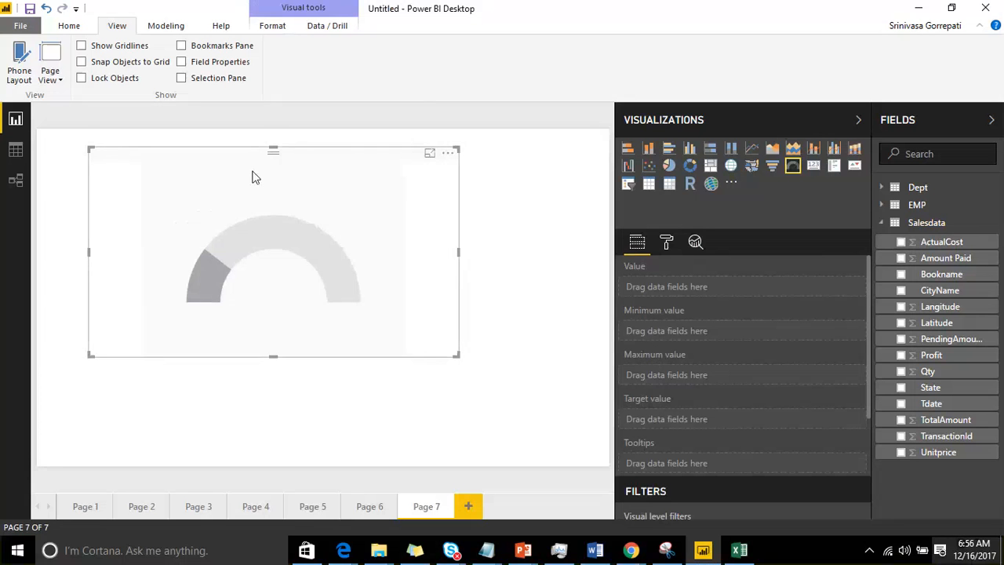
left_click_drag(254, 173, 253, 178)
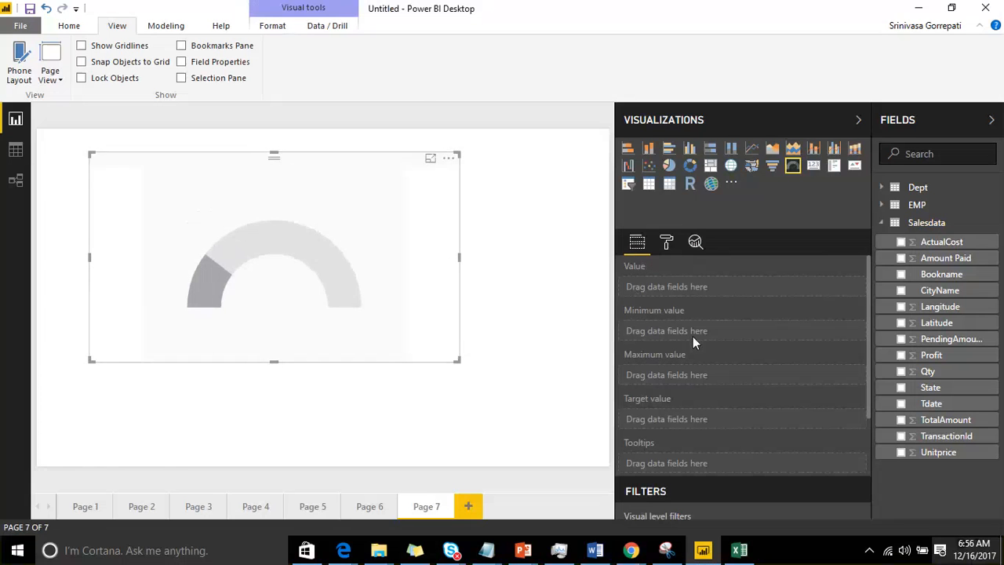
Step: Show the Salesdata table in the data view, collapse the Dept field list, and expand the Salesdata fields
left_click(15, 151)
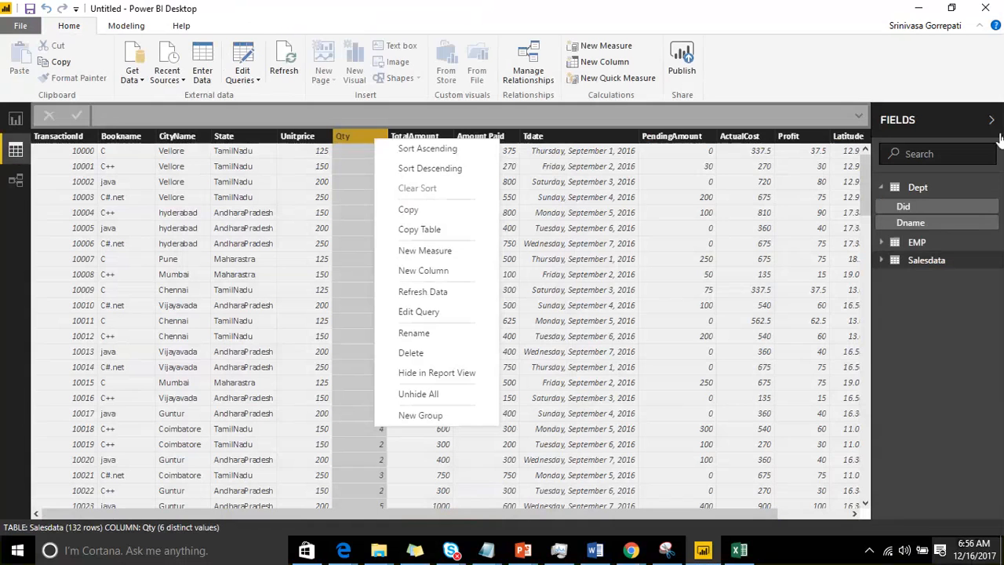
left_click(727, 180)
left_click(679, 172)
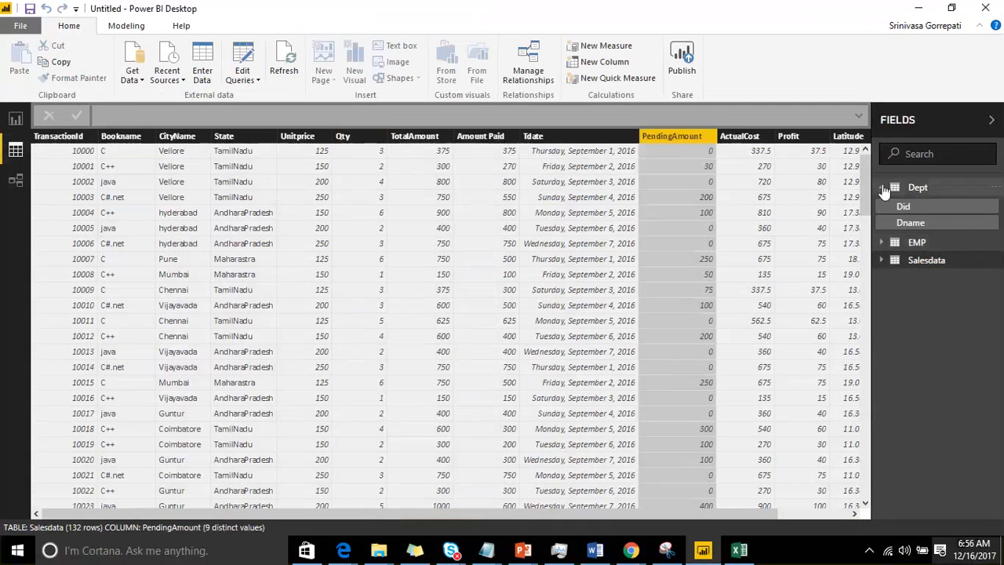
left_click(894, 187)
left_click(918, 226)
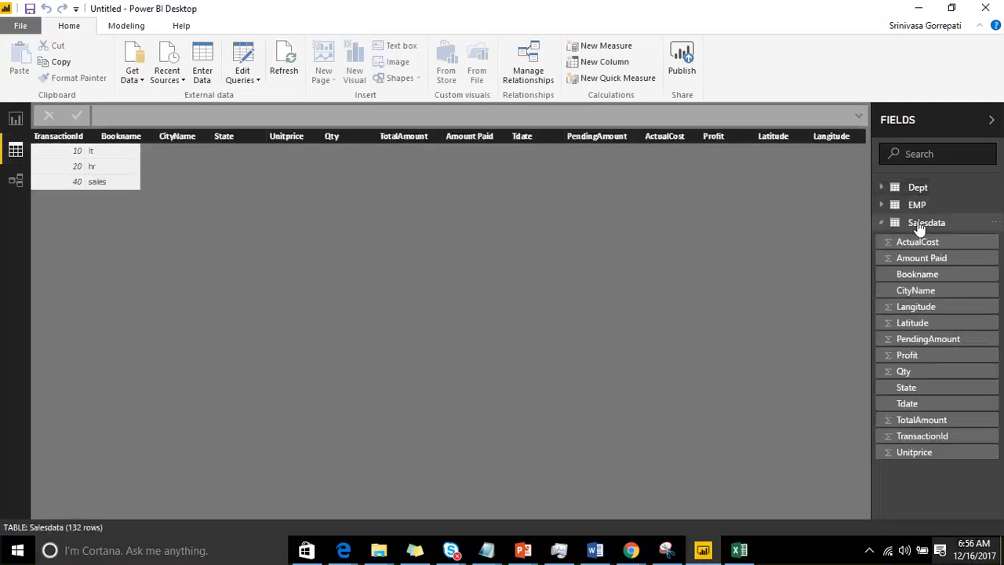
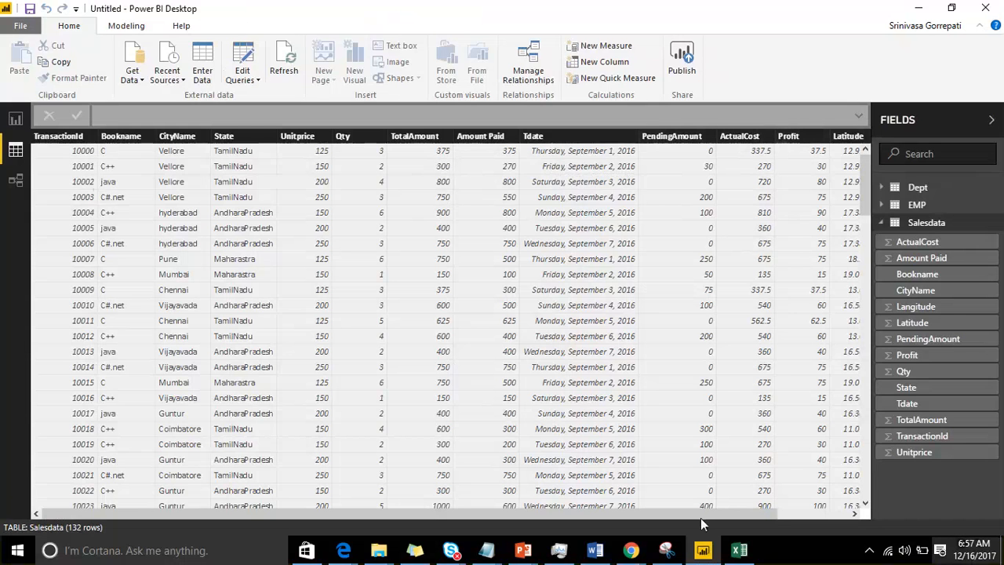
Step: Review the Salesdata columns across to Langitude in the data view, and assign Amount Paid as the gauge's value
left_click_drag(732, 521, 801, 522)
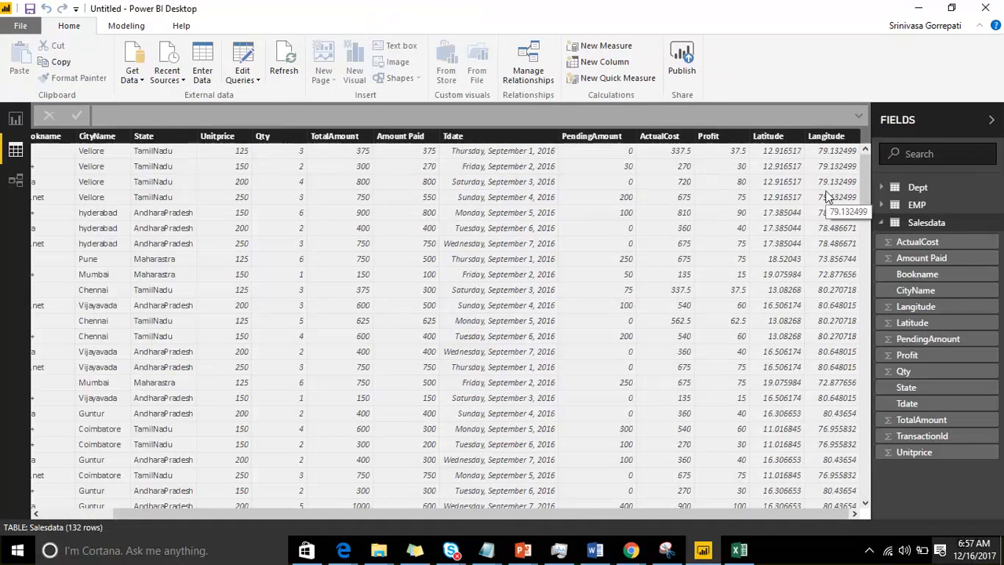
left_click_drag(439, 511, 214, 473)
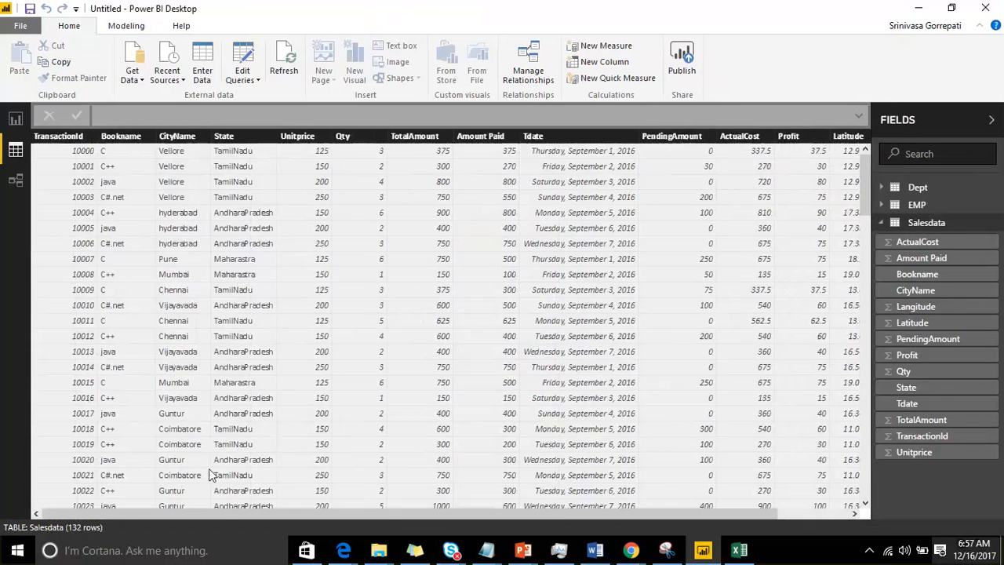
left_click(15, 120)
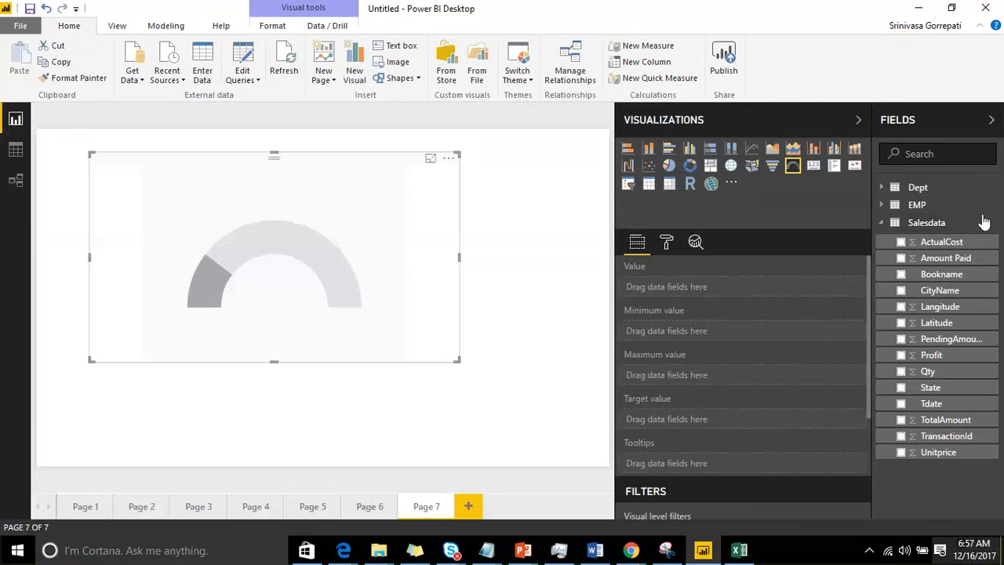
left_click_drag(946, 258, 752, 287)
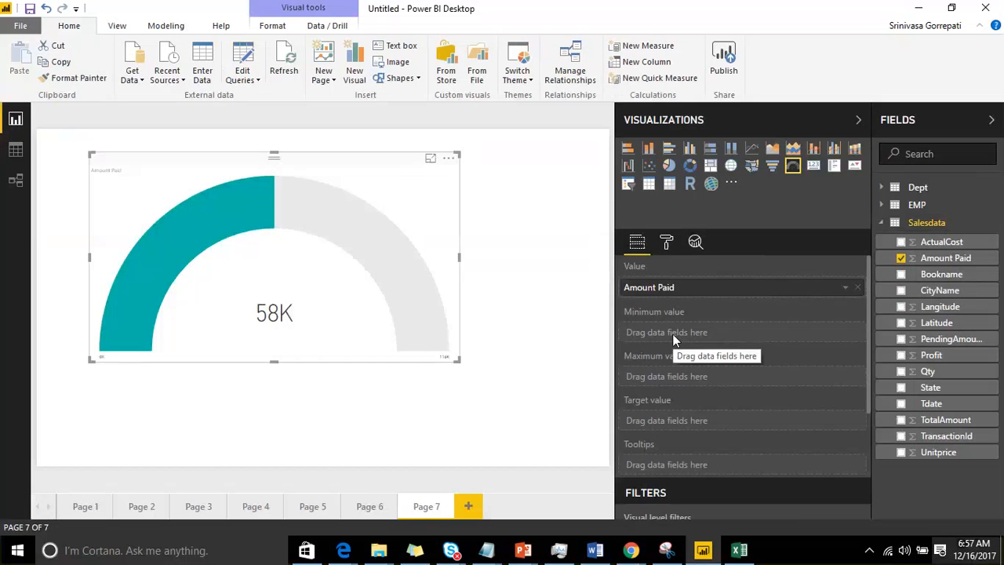
Step: Check the Salesdata table again and assign TotalAmount as the gauge's maximum value
left_click(15, 150)
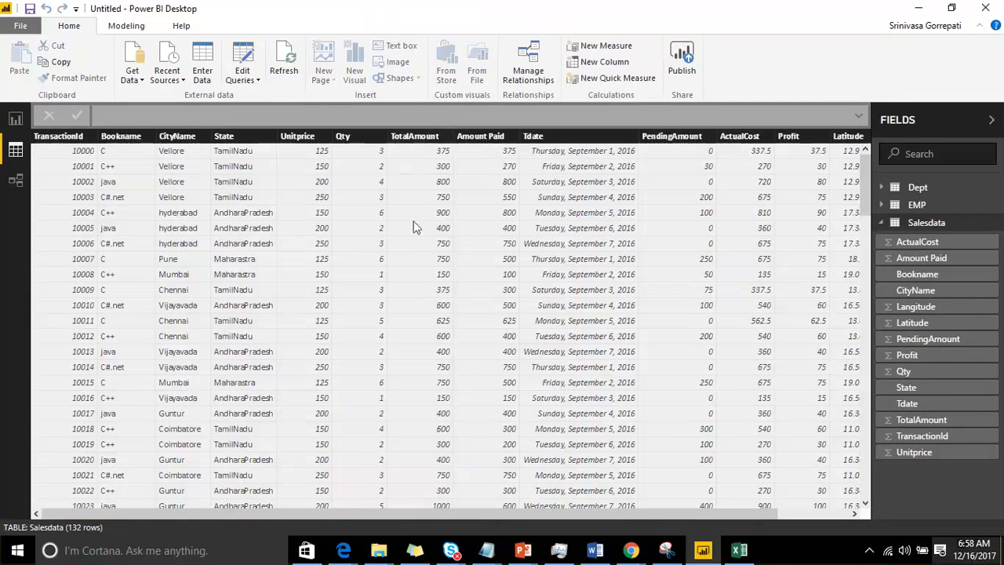
left_click(15, 120)
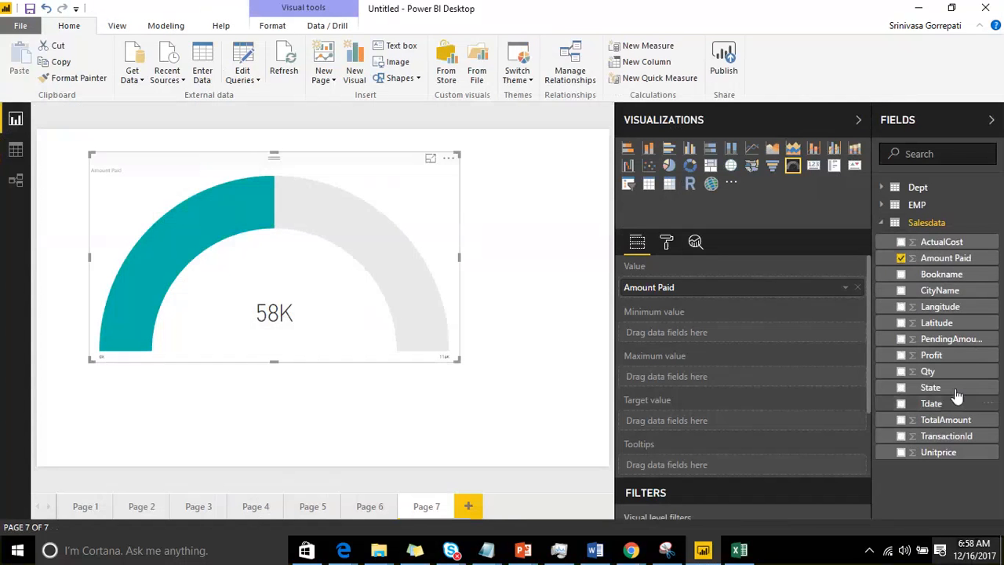
left_click_drag(926, 422, 751, 381)
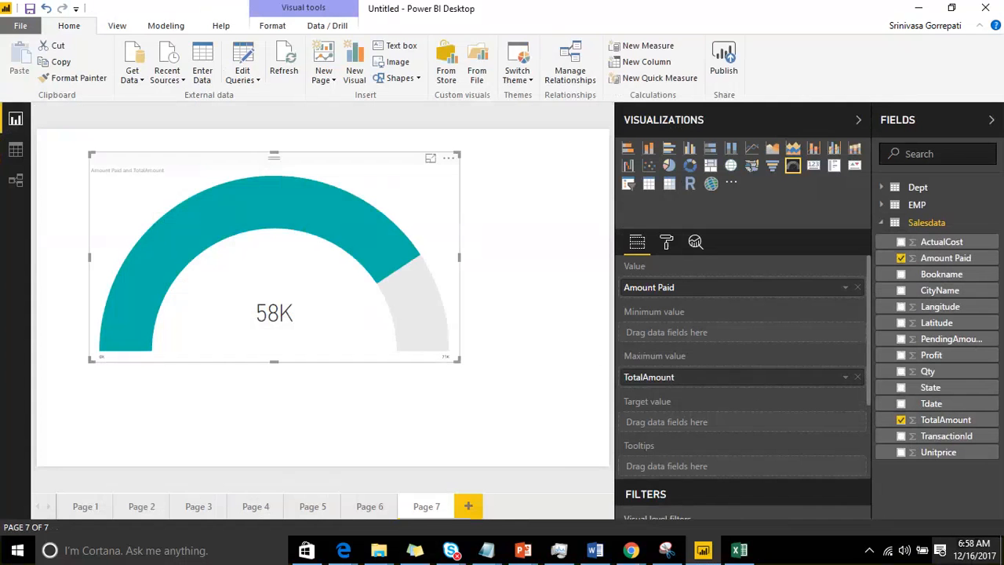
Step: Consult the Salesdata table once more and assign ActualCost as the gauge's target value
left_click(15, 150)
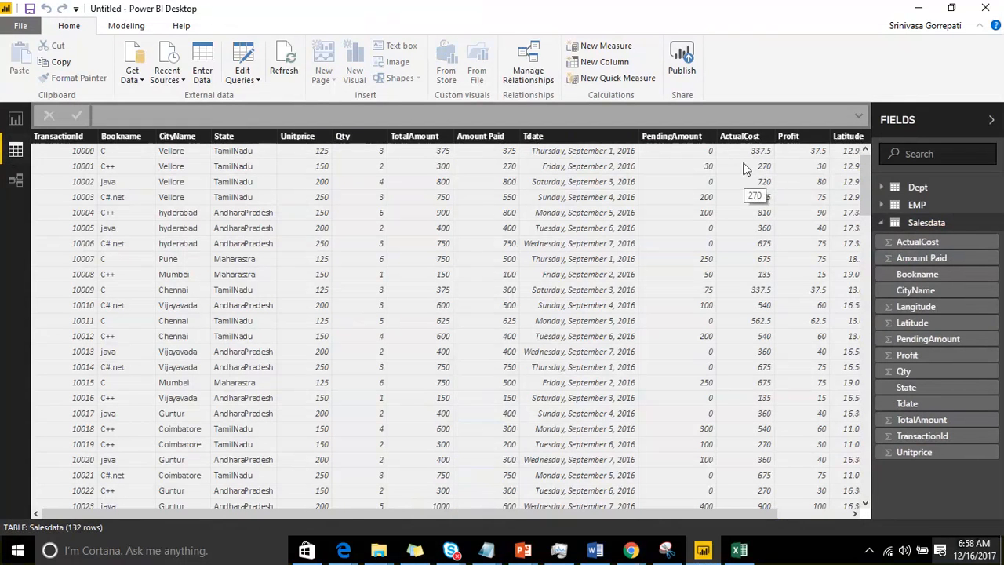
left_click(4, 116)
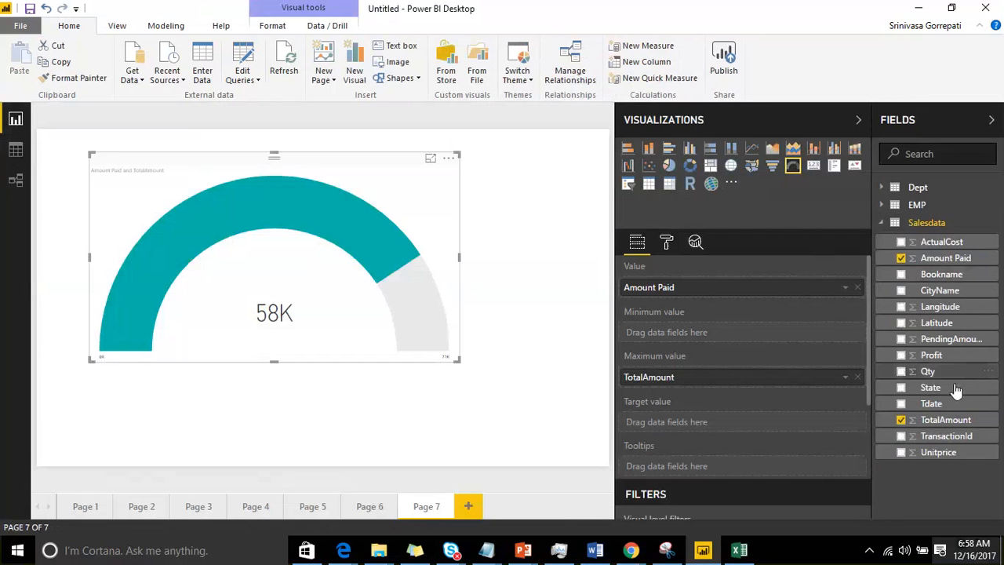
left_click_drag(938, 243, 744, 428)
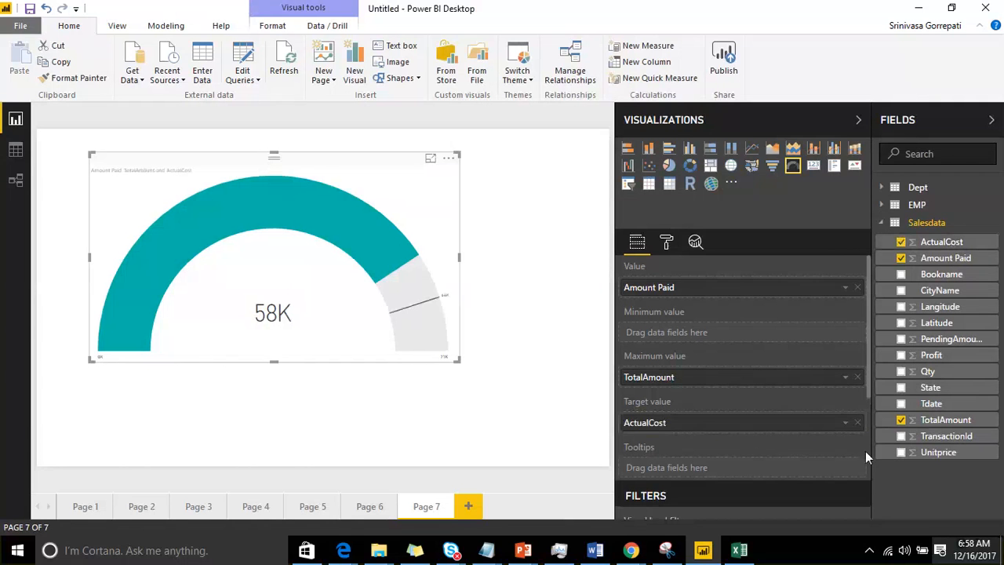
Step: Shrink the gauge visual and reposition it near the upper edge of the report page
left_click_drag(291, 167, 309, 156)
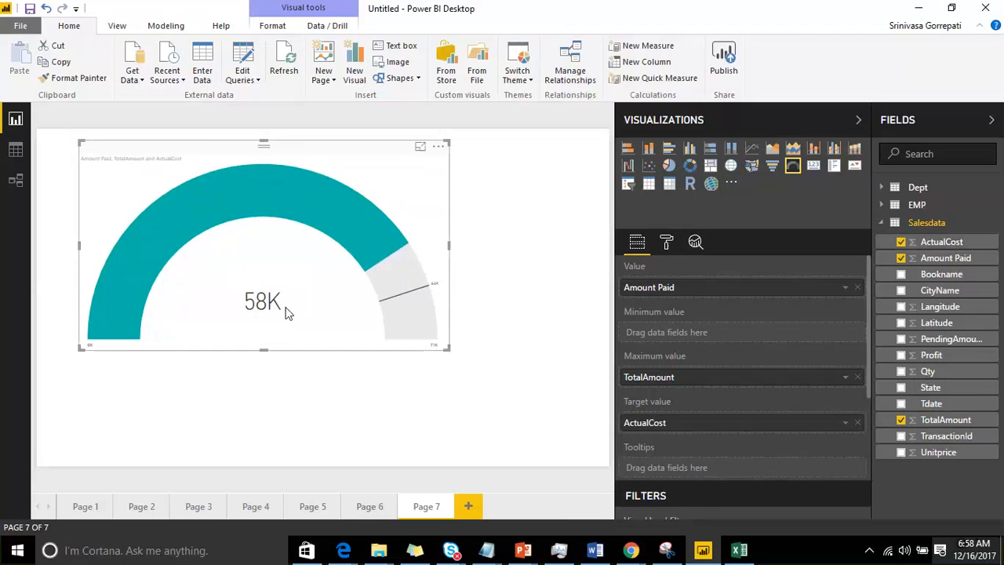
left_click_drag(449, 348, 343, 314)
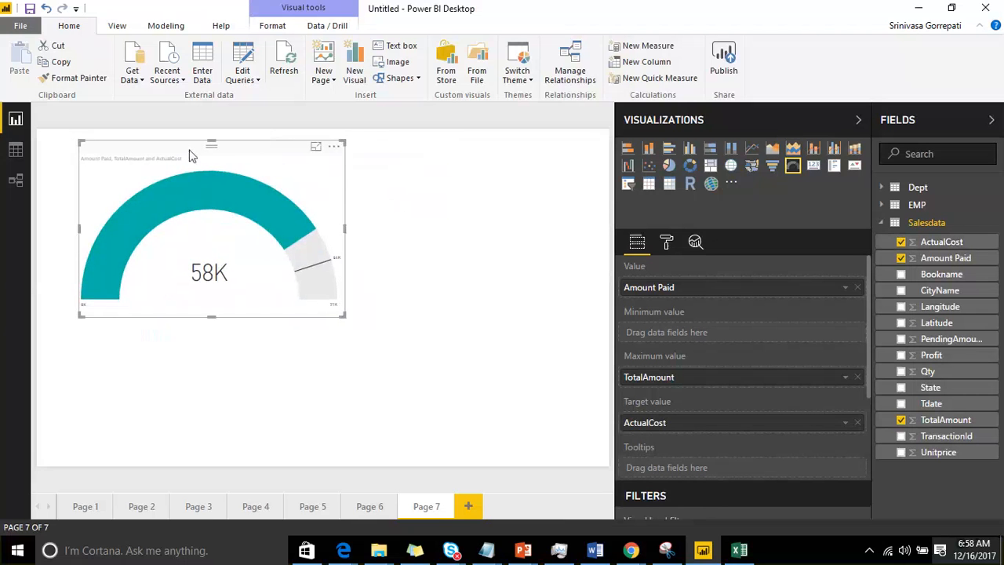
left_click_drag(189, 155, 224, 152)
scroll(712, 362, "down", 4)
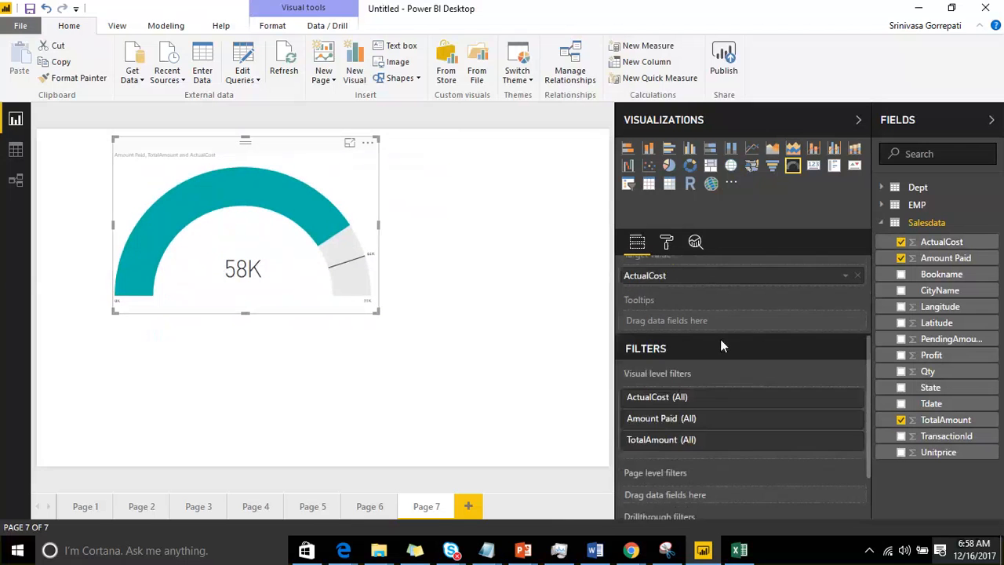
scroll(720, 343, "up", 2)
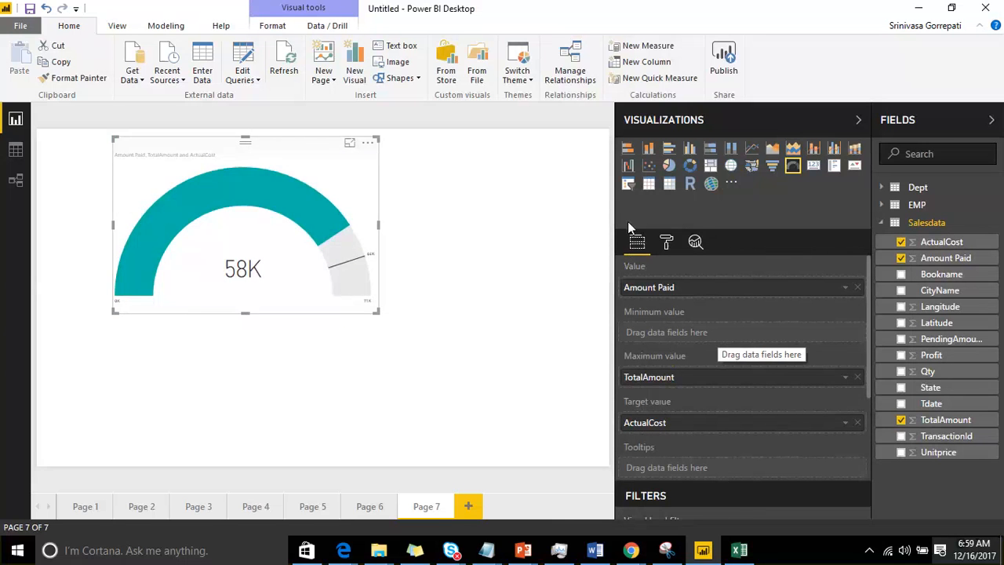
Step: View the gauge in focus mode, return to the report, and show its underlying data before going back to the page
left_click(349, 144)
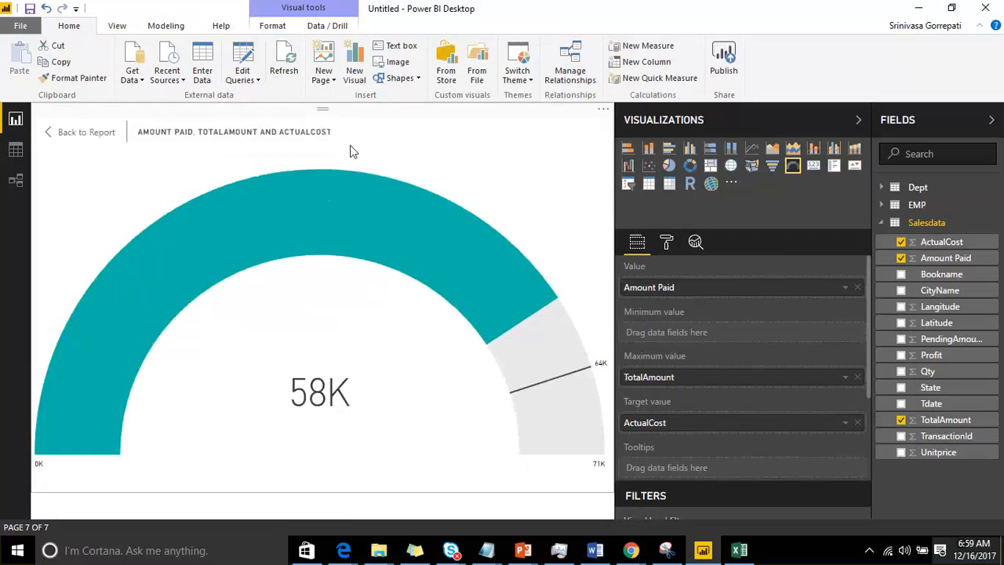
left_click(144, 142)
left_click(369, 145)
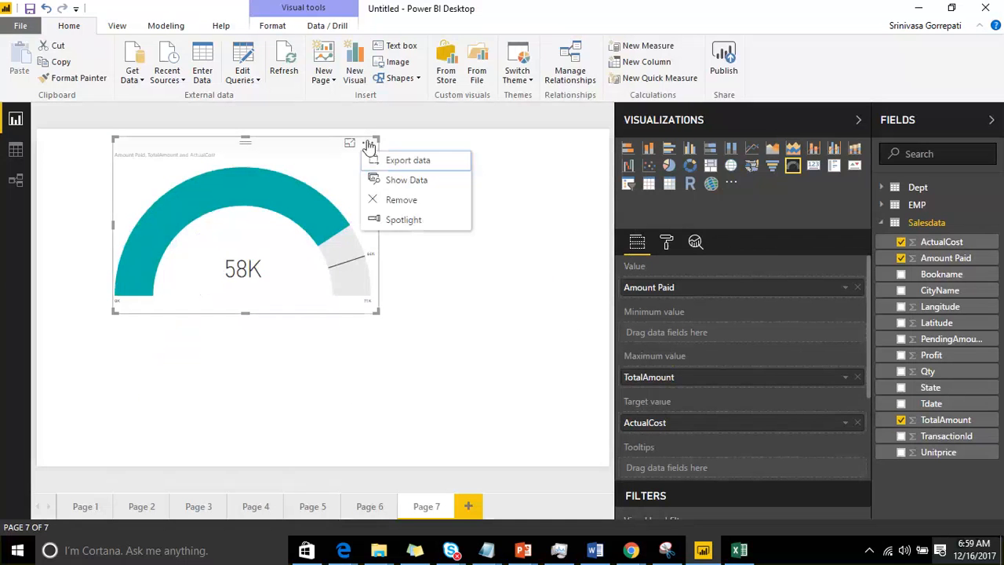
left_click(419, 182)
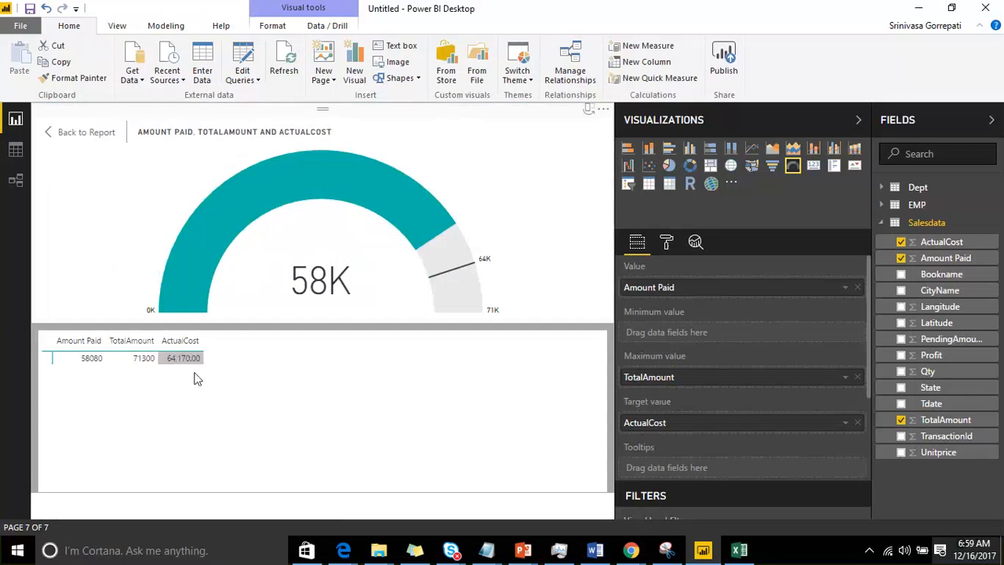
left_click(90, 132)
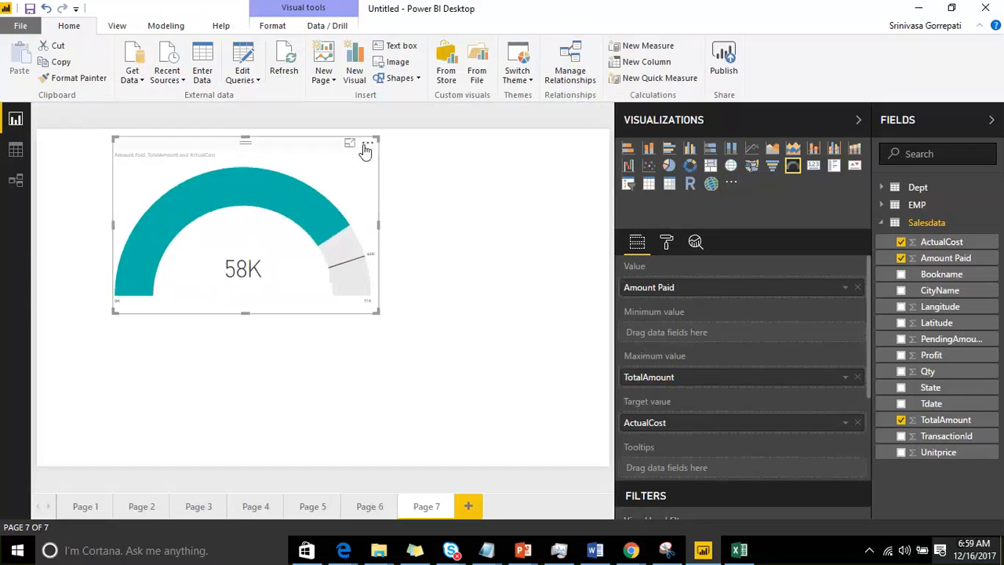
left_click(367, 146)
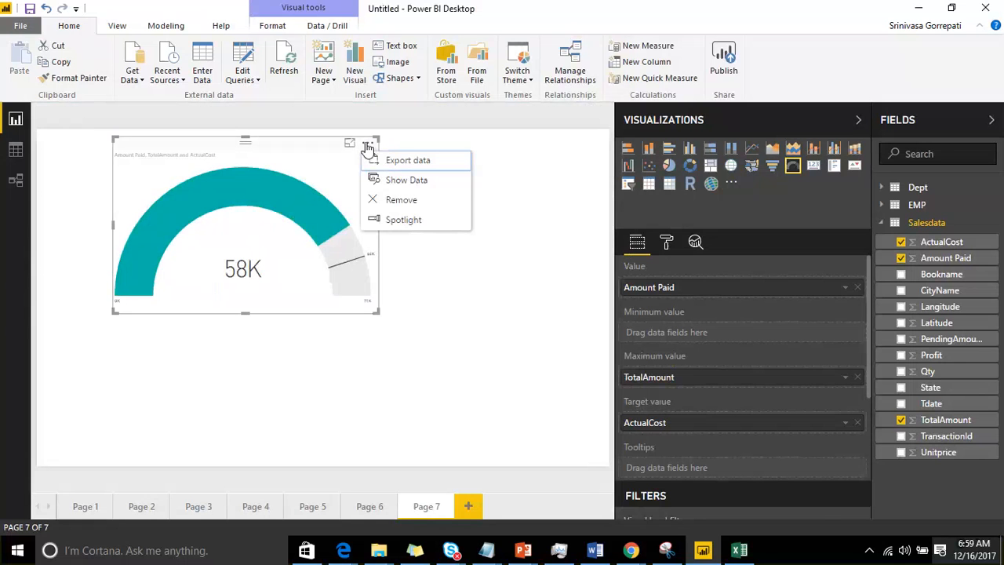
Step: Inspect the gauge axis settings and remove ActualCost from the gauge's target value
left_click(667, 242)
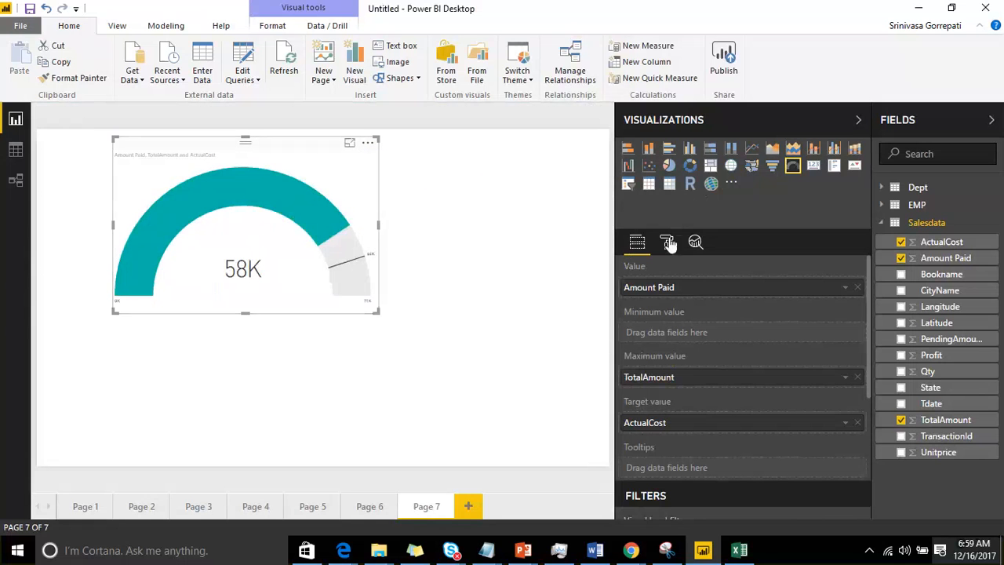
left_click(626, 269)
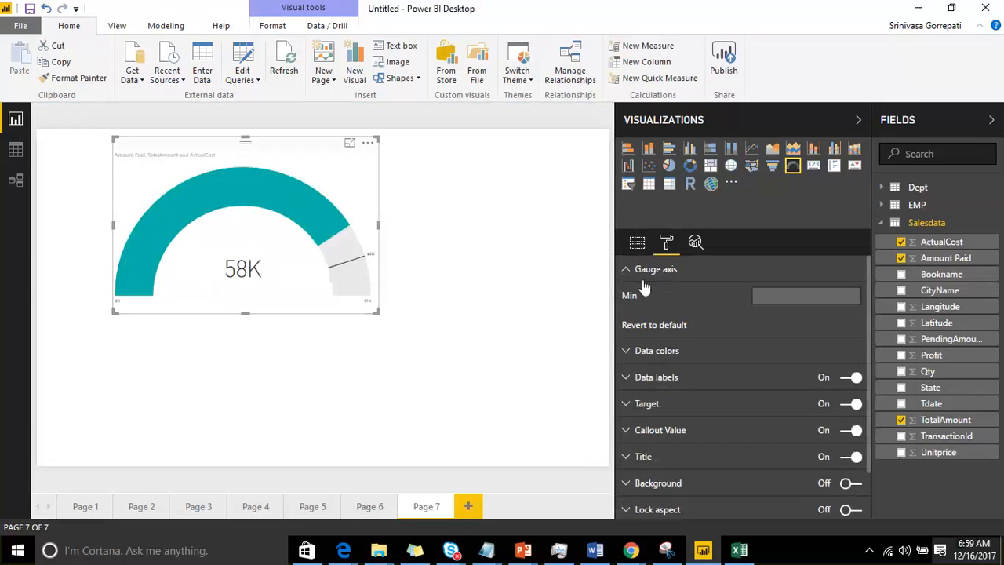
left_click(636, 246)
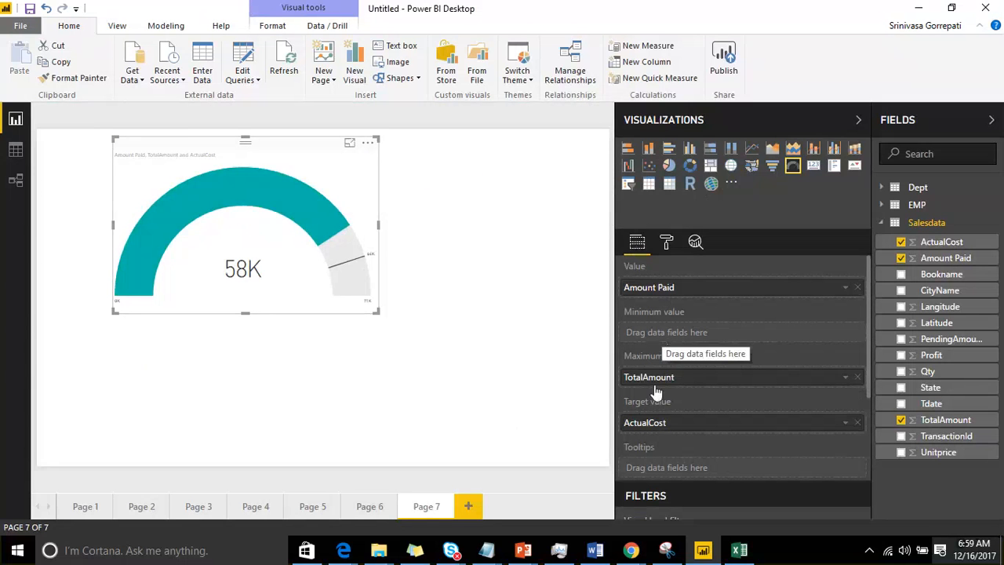
mouse_move(666, 313)
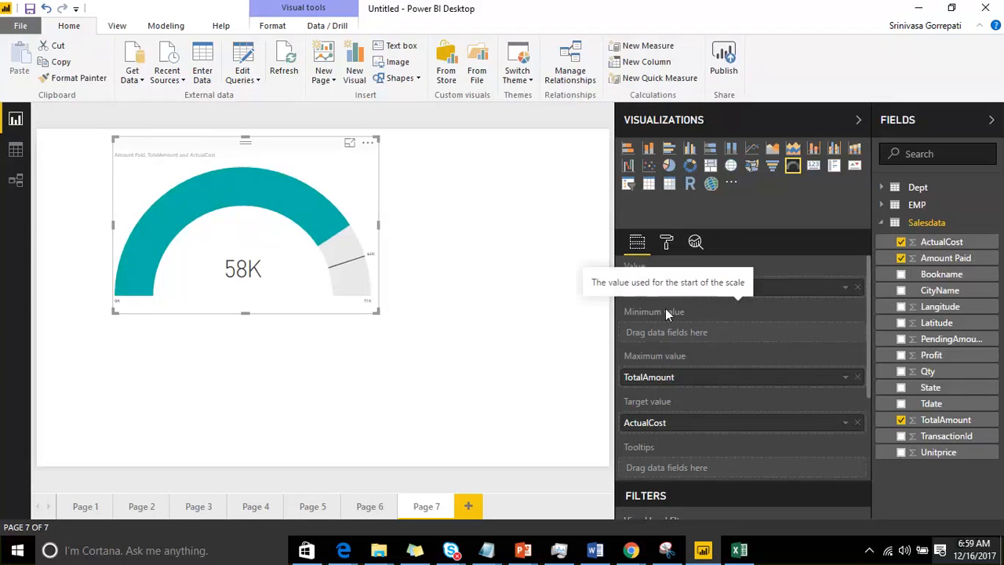
left_click(858, 423)
Step: Compare the gauge's field assignments with its axis settings and set the gauge axis target to 63000
left_click(666, 243)
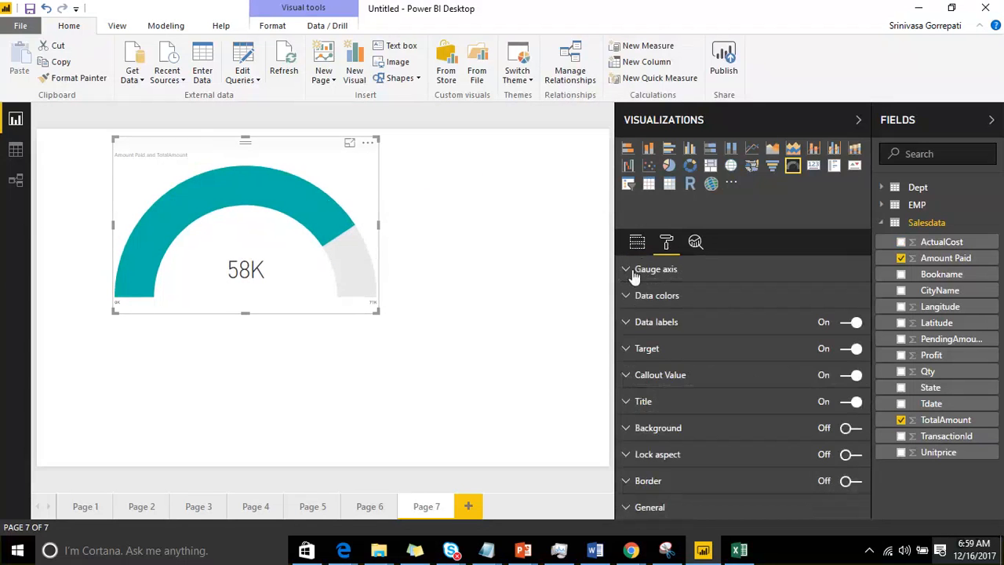
left_click(634, 274)
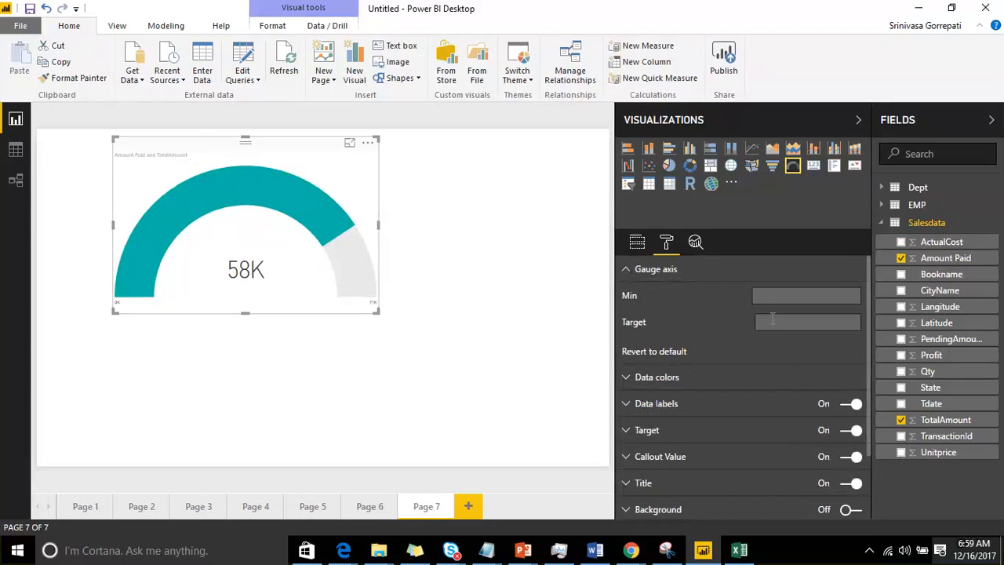
left_click(637, 245)
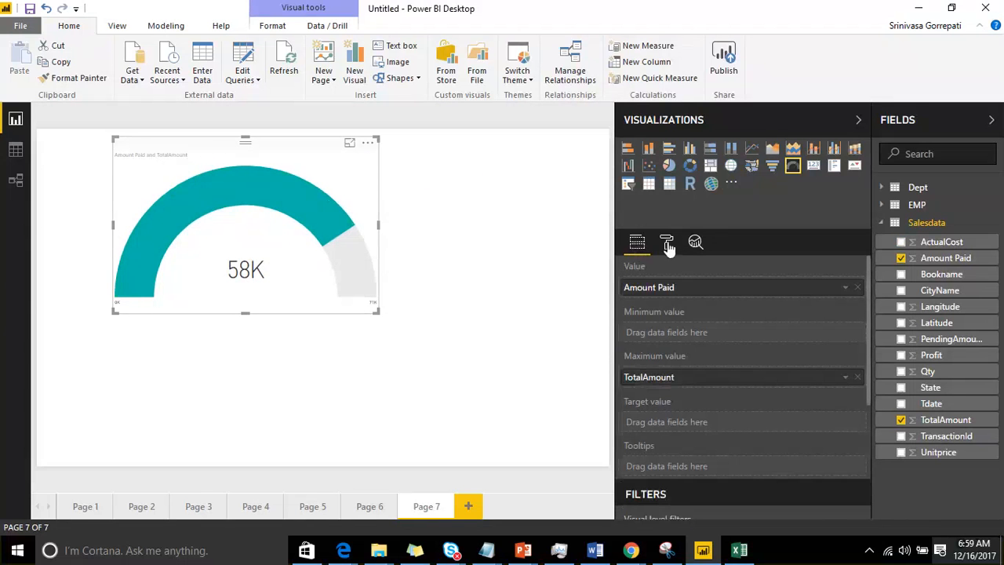
left_click(666, 243)
left_click(634, 269)
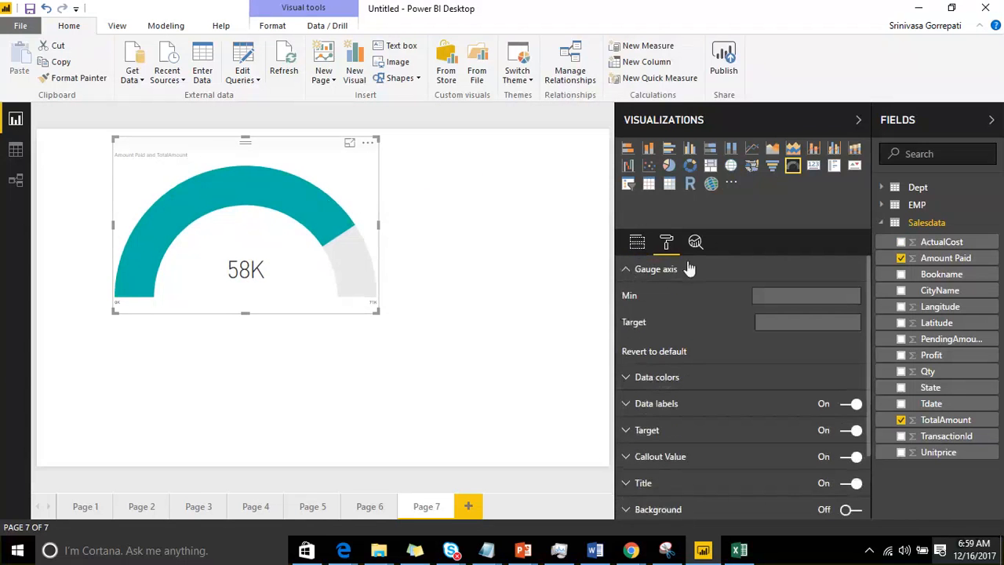
left_click(638, 248)
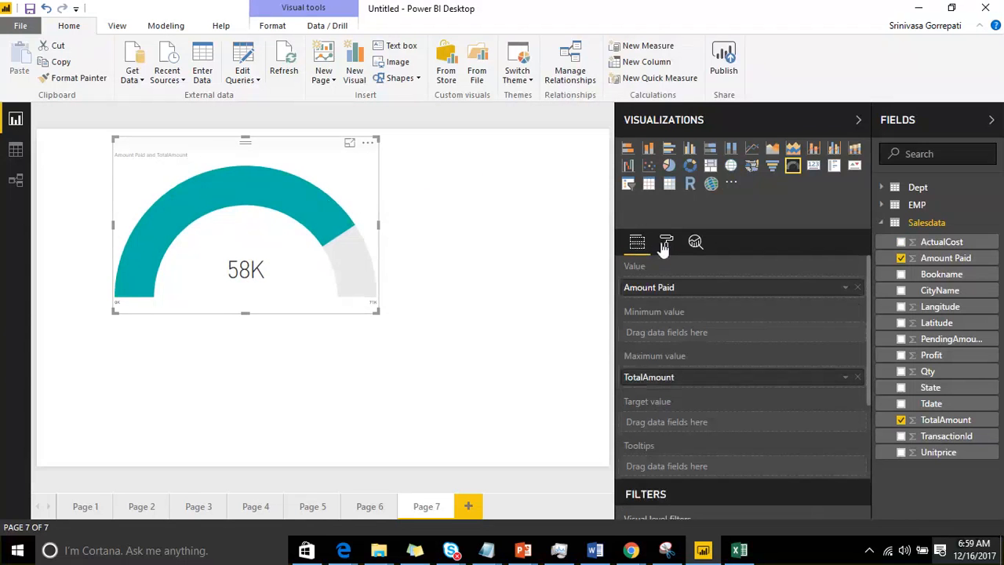
left_click(666, 244)
left_click(659, 268)
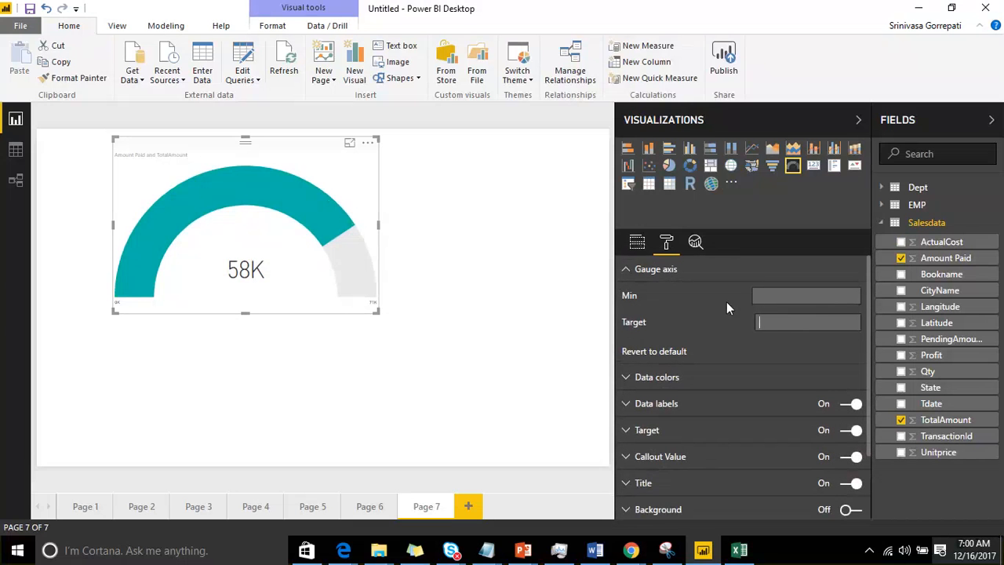
type("63000")
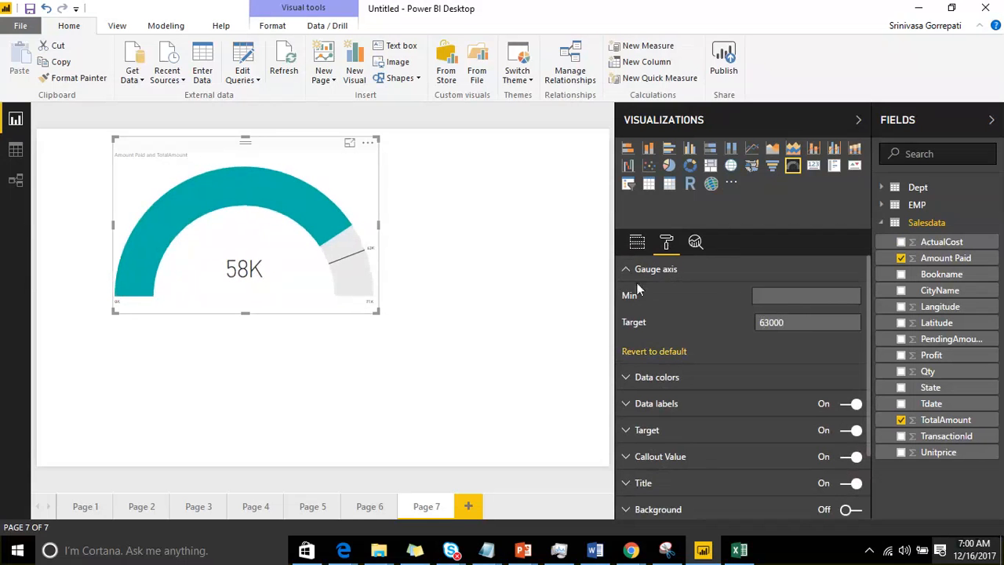
Step: Set the gauge's fill data color to a custom bright green
left_click(673, 377)
scroll(670, 370, "down", 3)
scroll(668, 364, "up", 2)
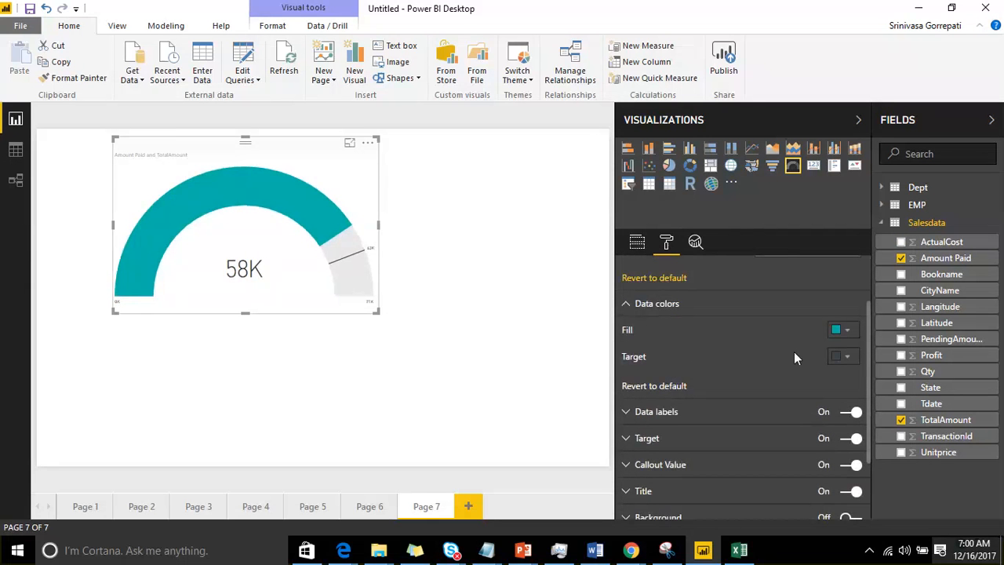
left_click(847, 330)
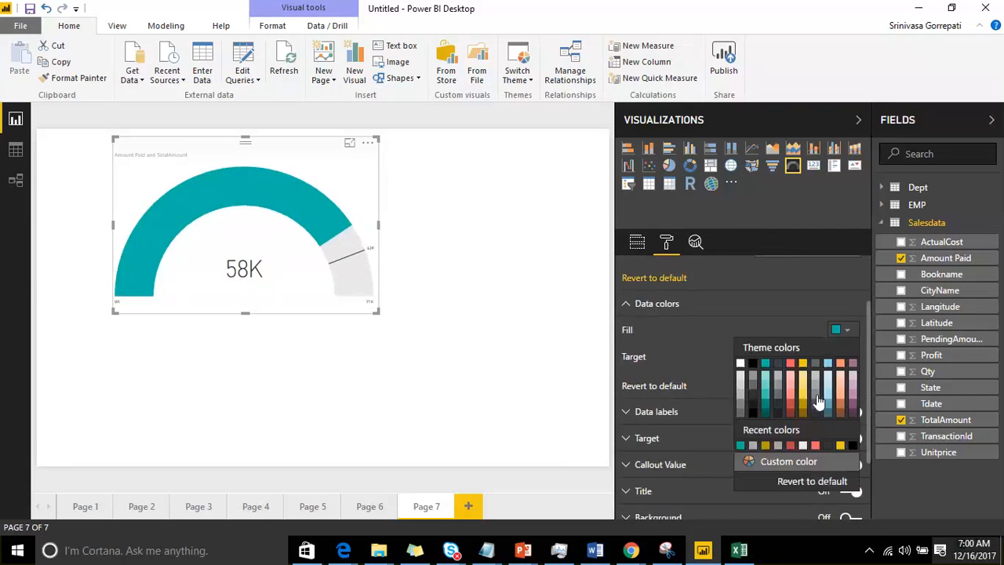
left_click(791, 462)
left_click(802, 345)
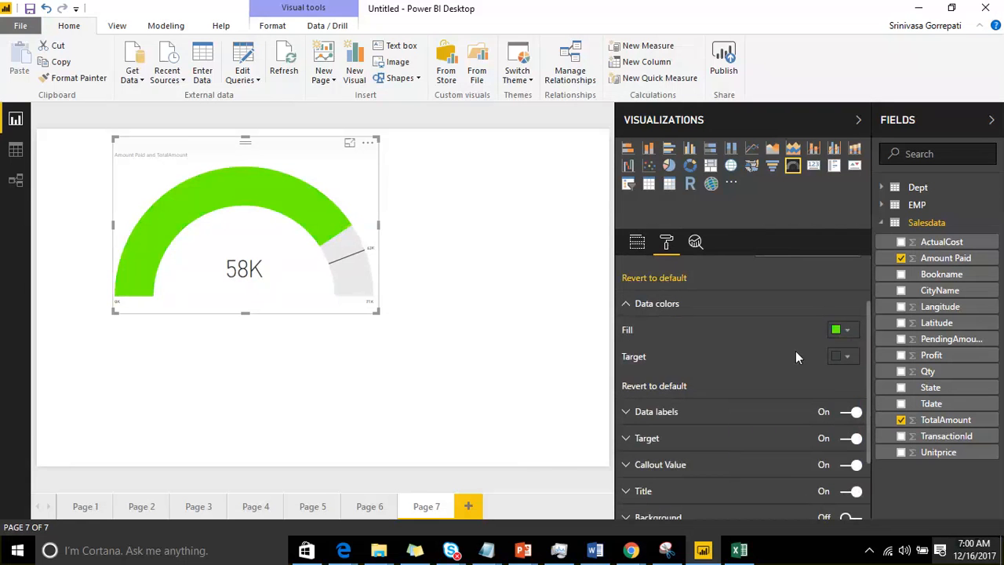
Step: Set the gauge's target line to a custom red color
left_click(847, 358)
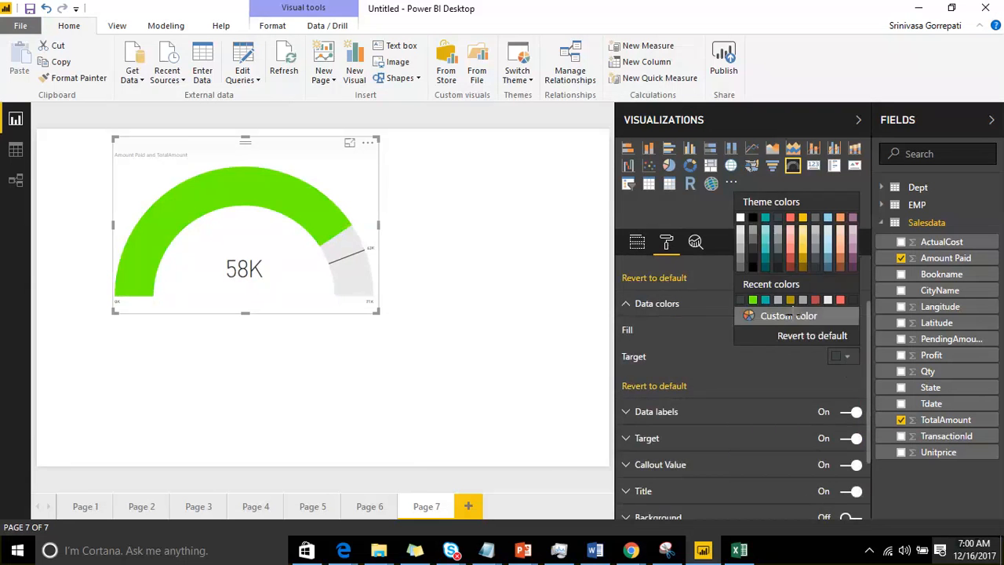
left_click(790, 313)
left_click(753, 266)
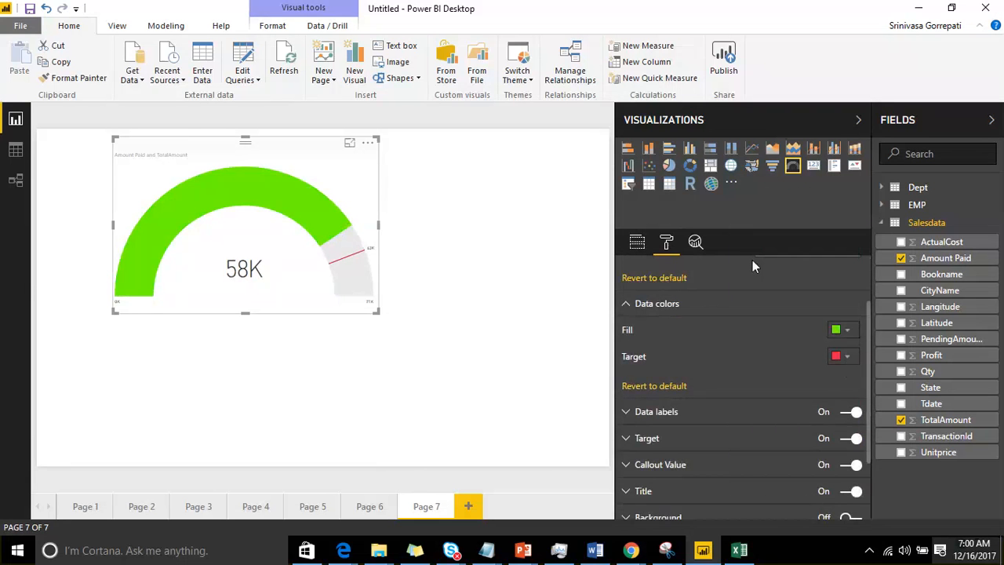
Step: Set the gauge's data label color to a muted purple theme shade
left_click(631, 412)
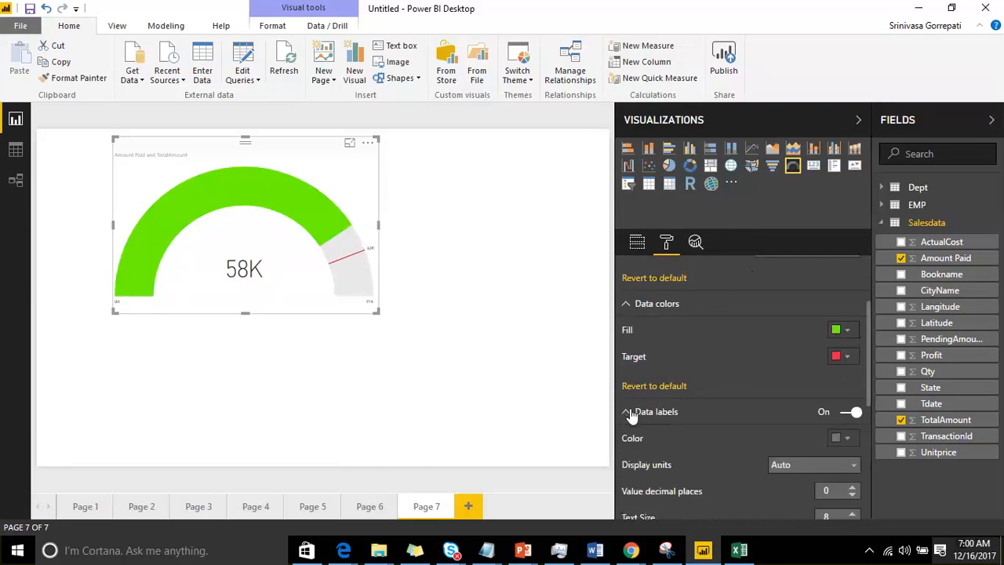
scroll(653, 385, "down", 2)
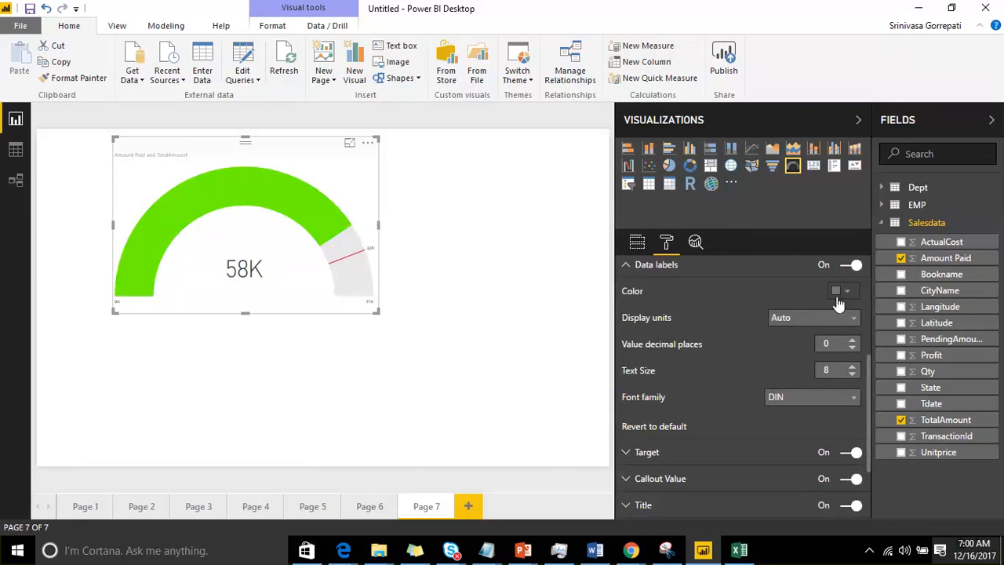
left_click(851, 295)
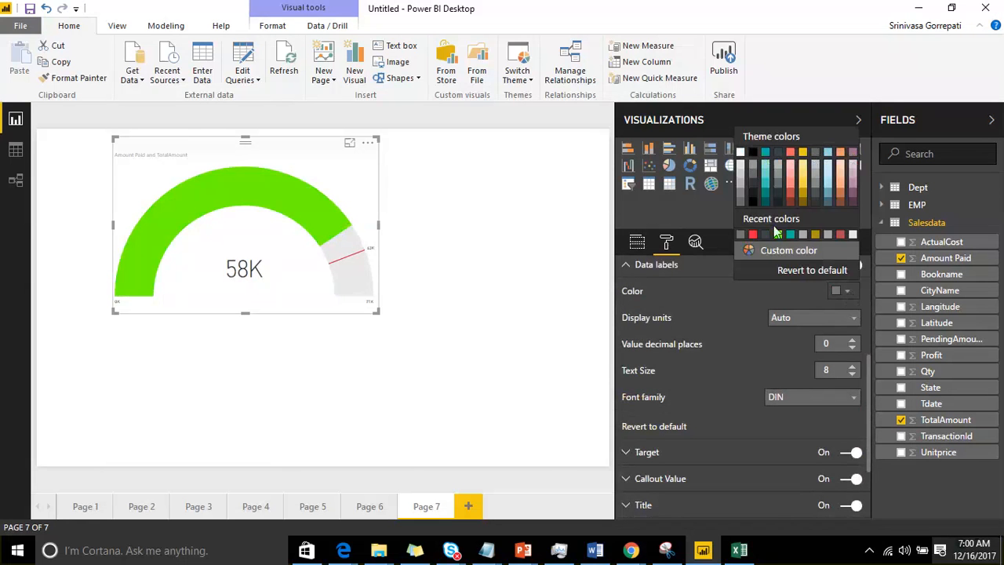
left_click(854, 186)
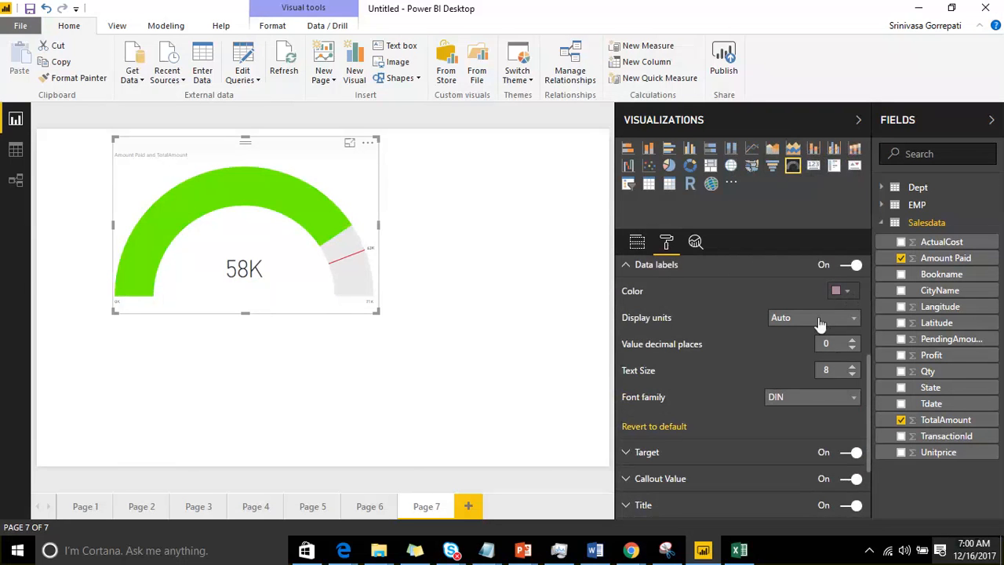
Step: Increase the text size of the gauge's data labels to 28
left_click(853, 367)
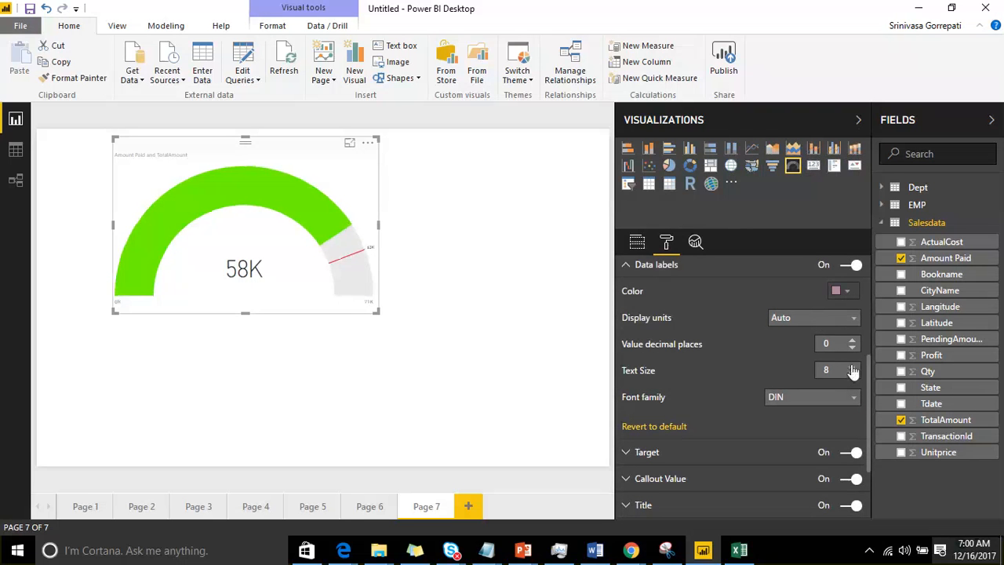
left_click(853, 367)
left_click(853, 366)
left_click(853, 367)
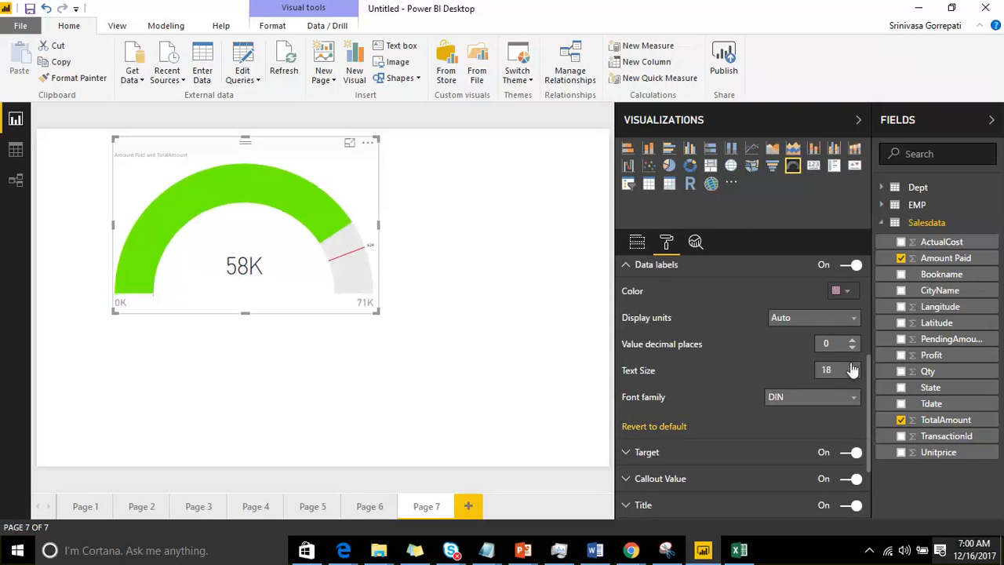
left_click(853, 367)
left_click(853, 366)
left_click(853, 366)
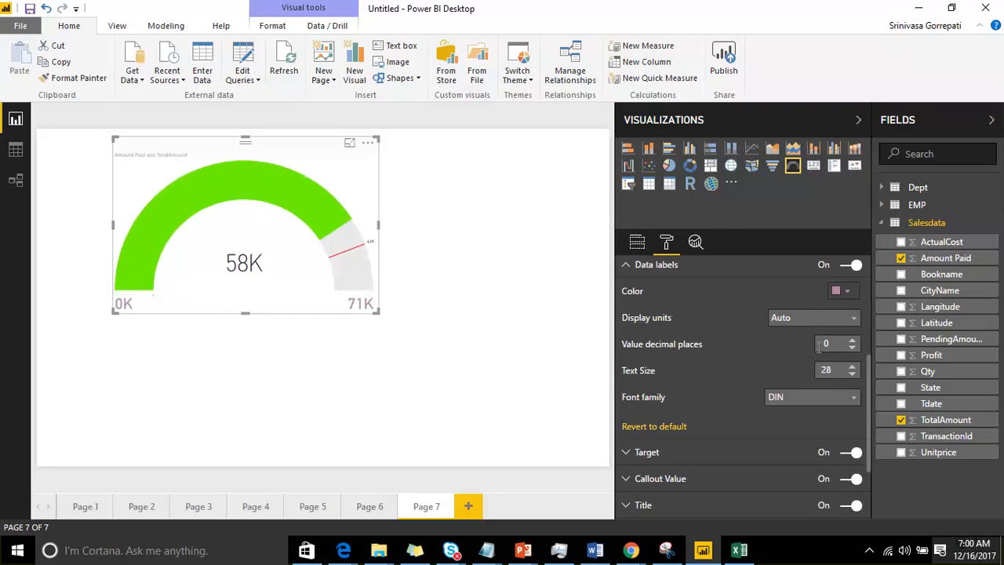
Step: Set the gauge's data labels to display units of Thousands with 1 decimal place
left_click(847, 320)
left_click(800, 351)
left_click(830, 317)
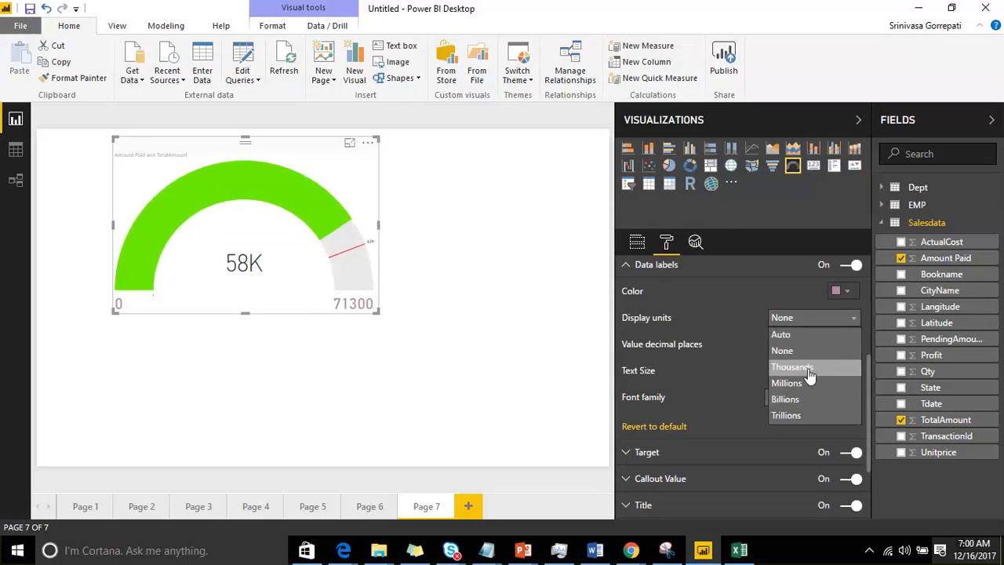
left_click(808, 368)
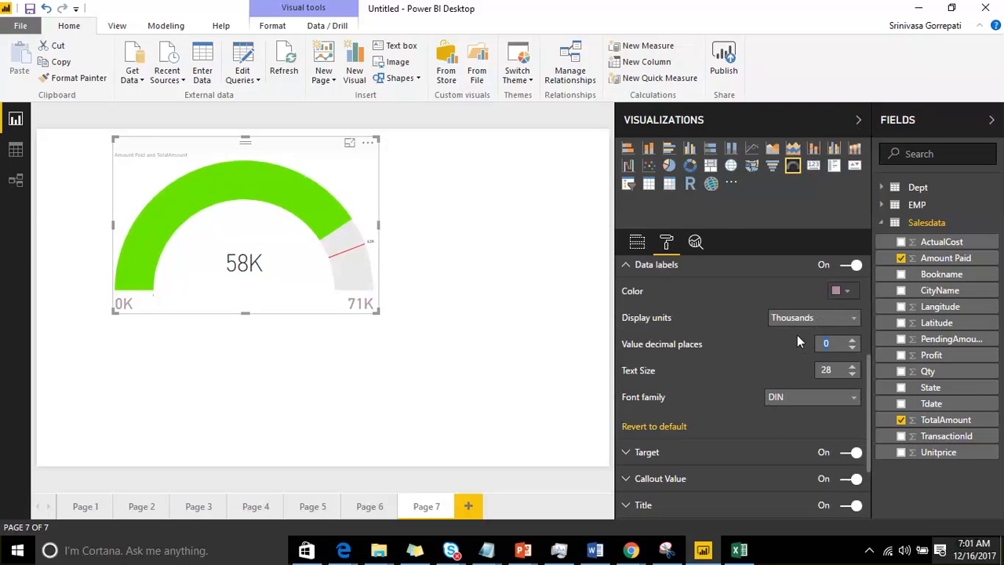
type("1")
scroll(775, 379, "down", 2)
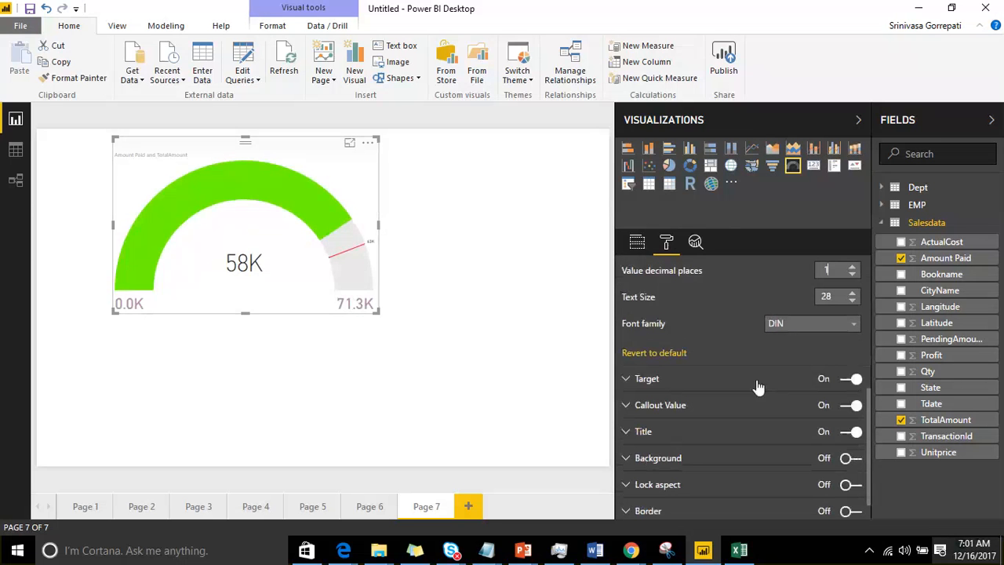
left_click(796, 330)
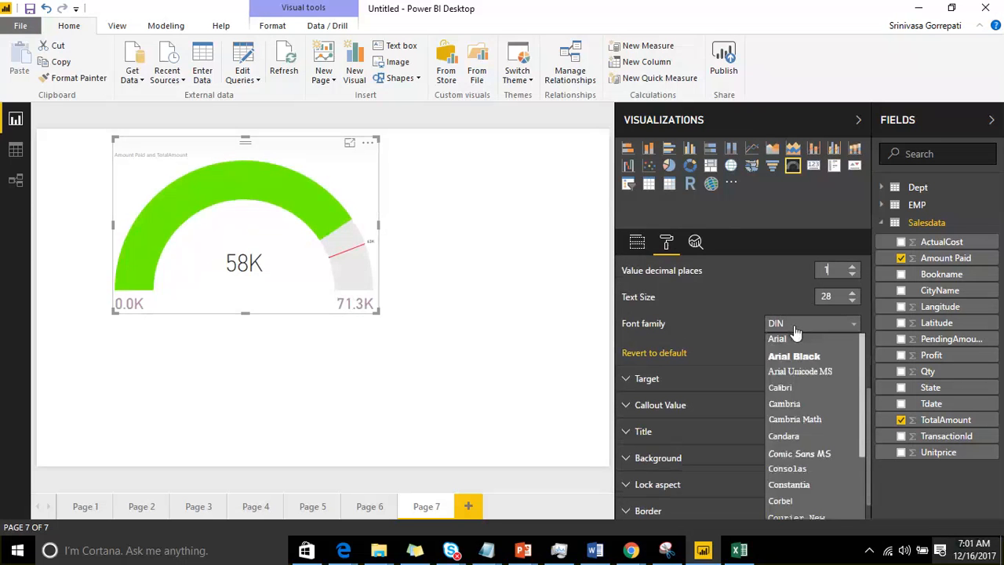
left_click(630, 381)
Step: Set the display units of the gauge's target label to None
left_click(630, 380)
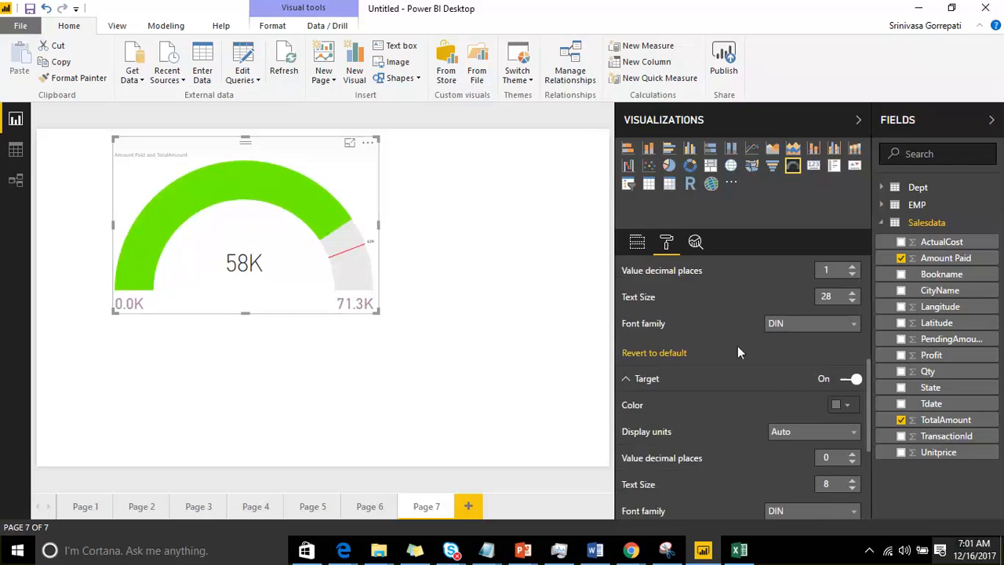
scroll(737, 352, "down", 5)
scroll(820, 305, "up", 3)
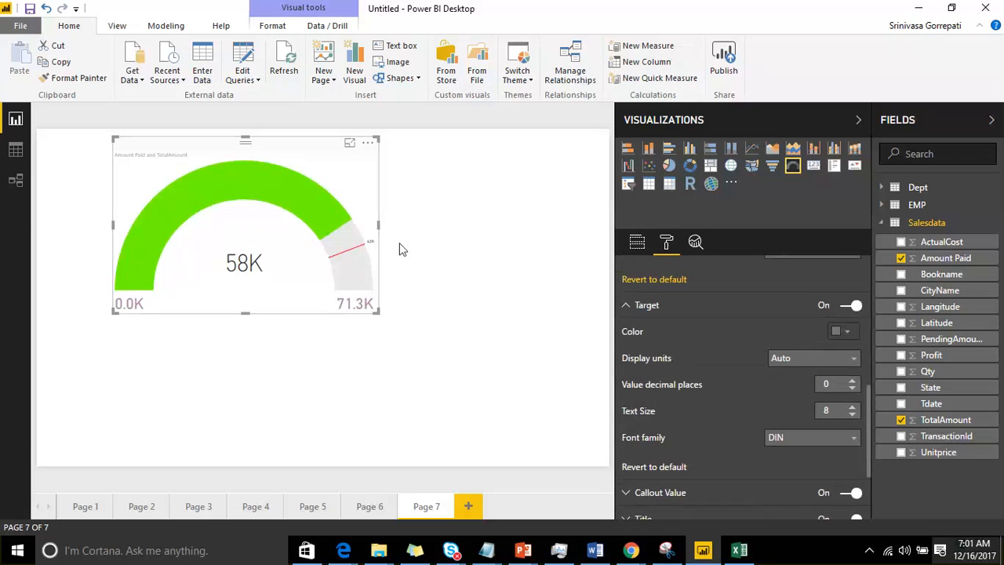
left_click(834, 362)
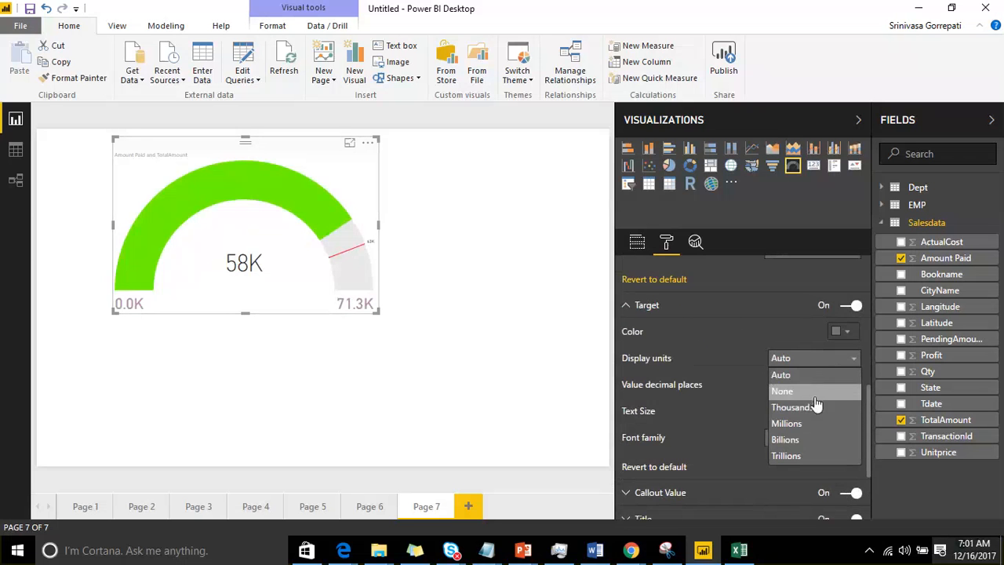
left_click(817, 391)
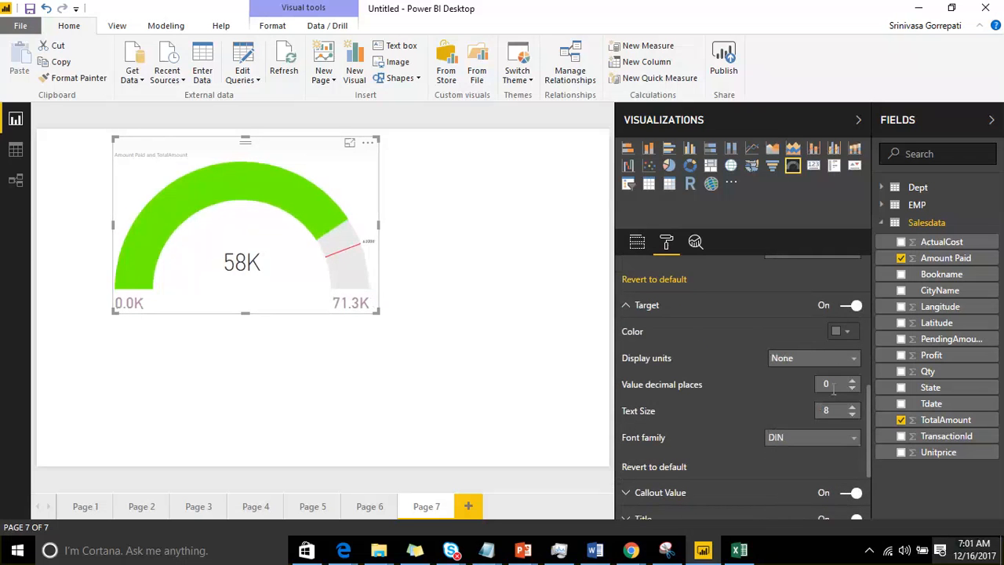
Step: Color the gauge's target label red and set its text size to 24
left_click(847, 332)
left_click(764, 280)
left_click(853, 406)
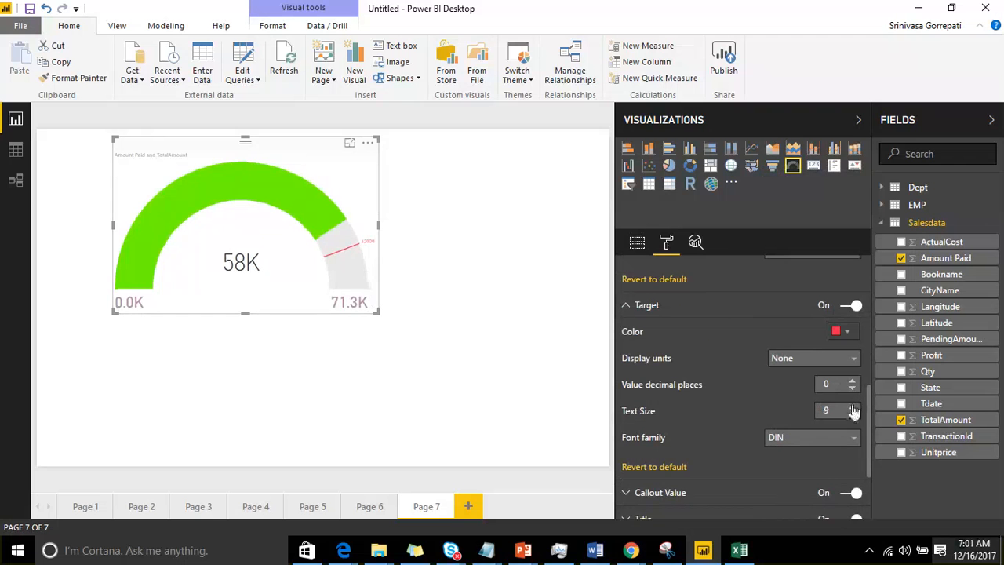
left_click_drag(853, 407, 850, 408)
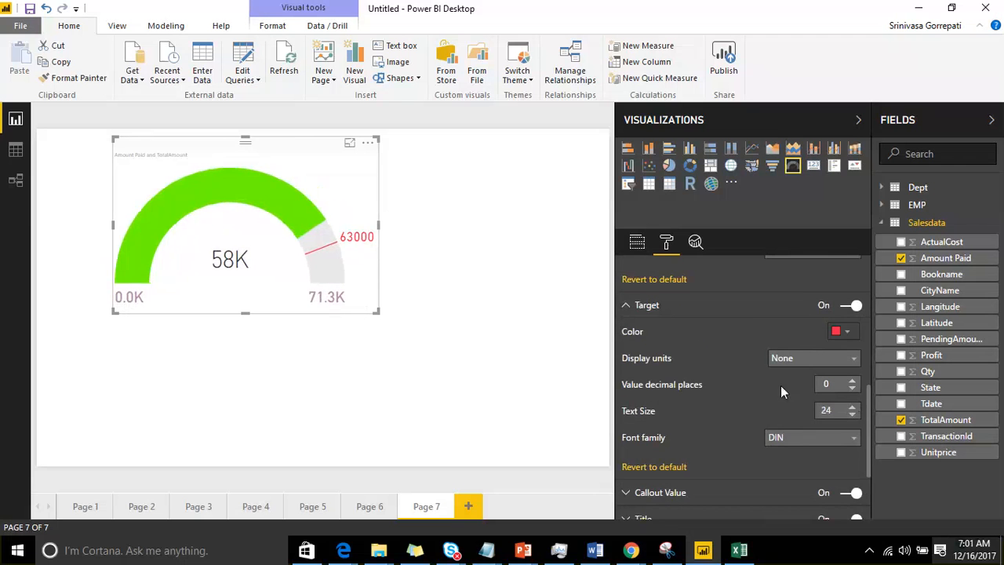
Step: Set the color of the gauge's callout value to the bright green used for the fill
scroll(784, 384, "down", 2)
scroll(807, 357, "down", 1)
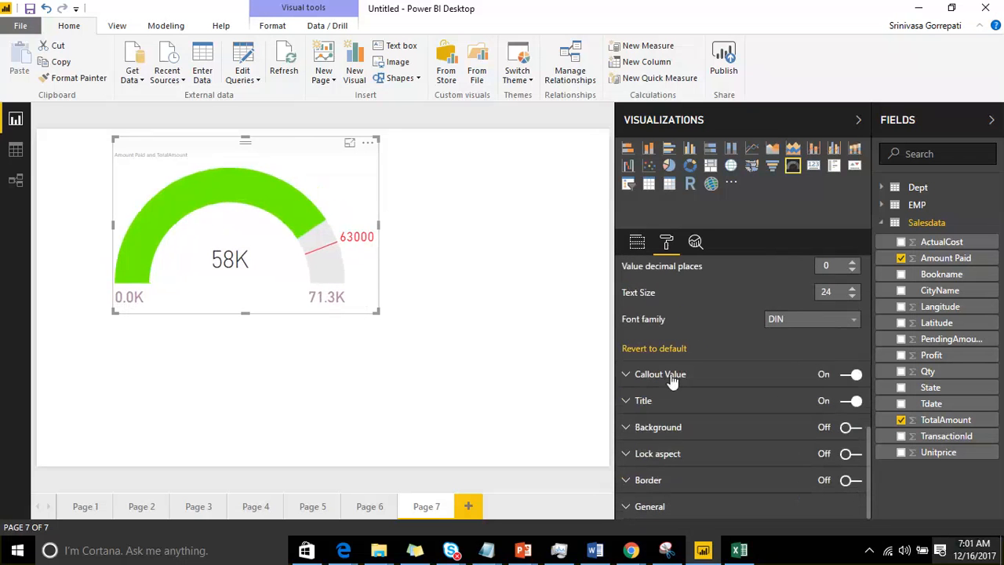
left_click(627, 374)
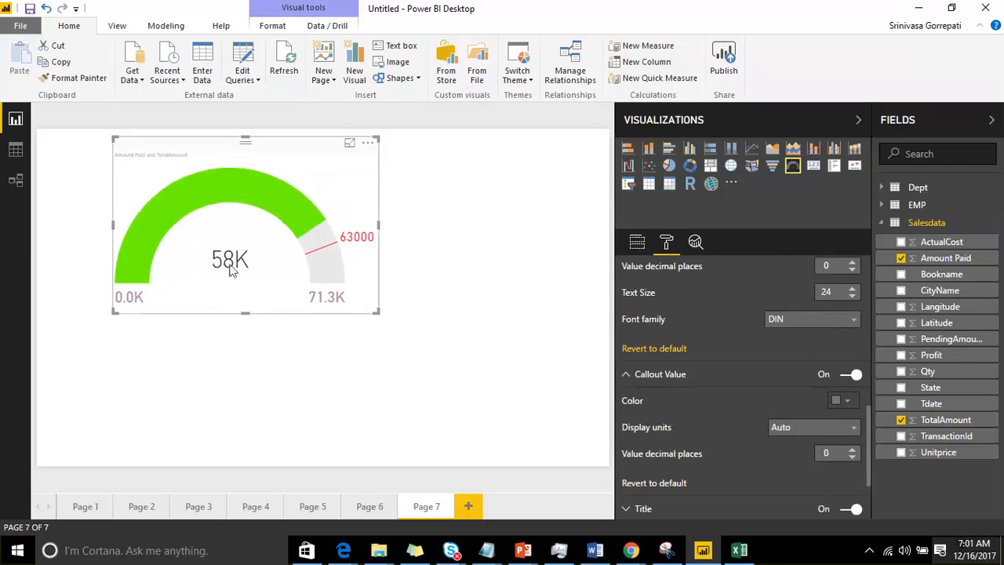
scroll(765, 378, "down", 2)
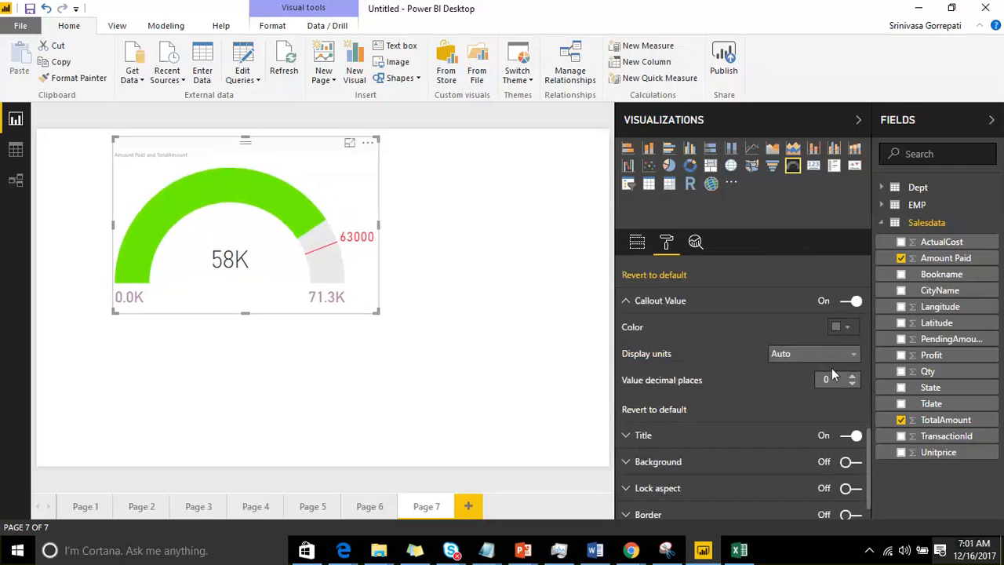
left_click(842, 327)
left_click(789, 270)
Step: Set the callout value's display units to None and its decimal places to 3
left_click(831, 355)
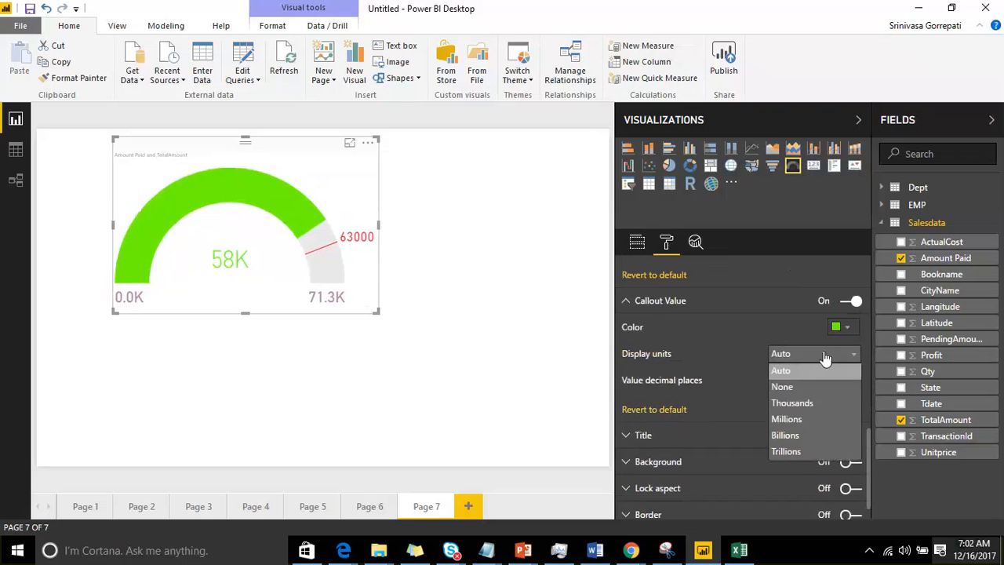
left_click(796, 384)
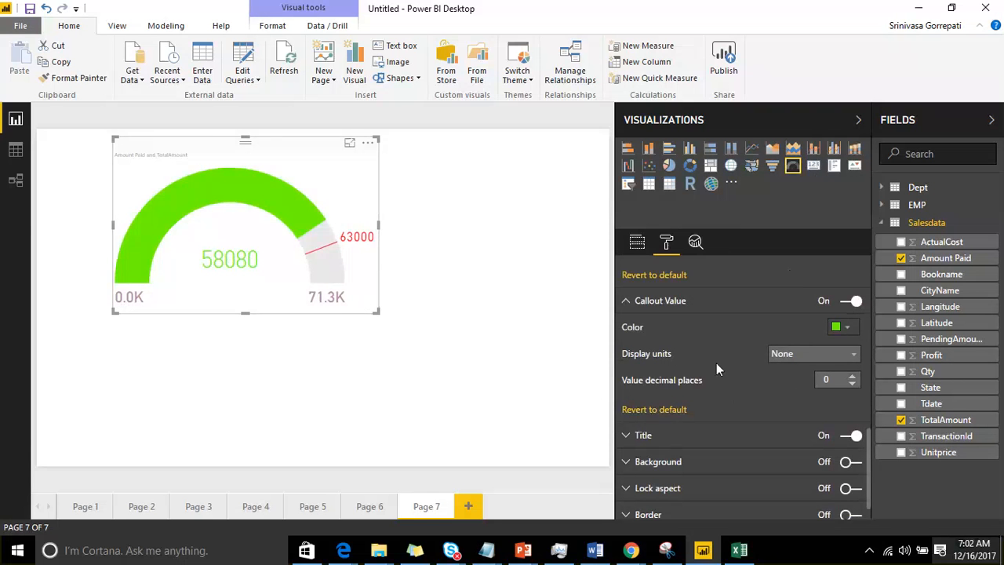
left_click(853, 376)
left_click(853, 376)
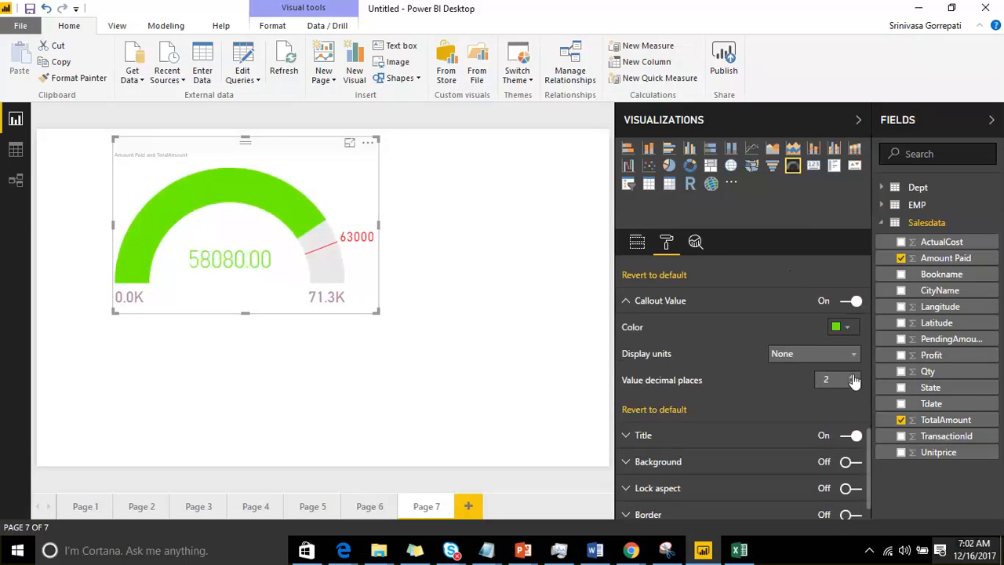
left_click(852, 376)
scroll(763, 374, "down", 1)
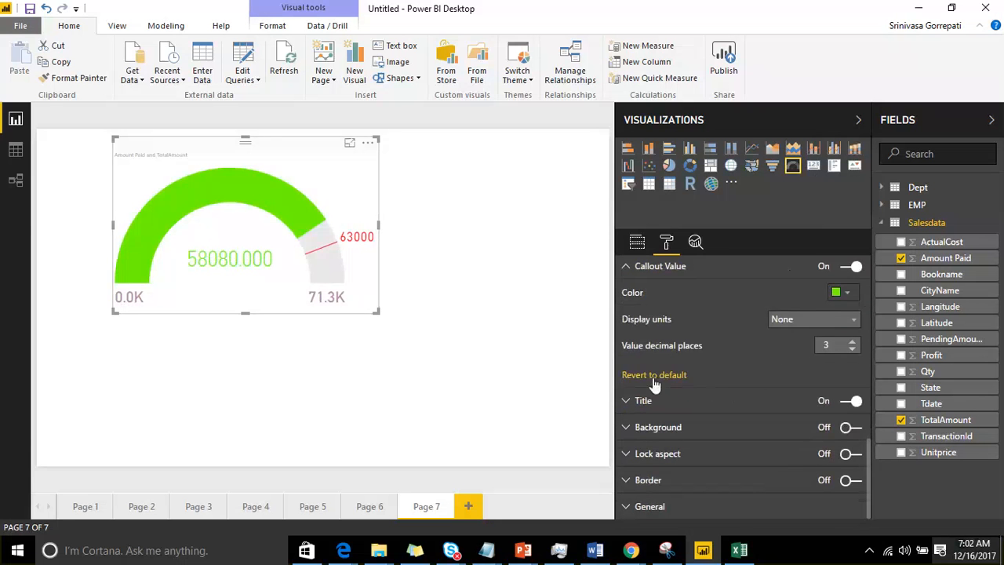
Step: Center the gauge's title above the visual
left_click(626, 401)
scroll(628, 401, "down", 5)
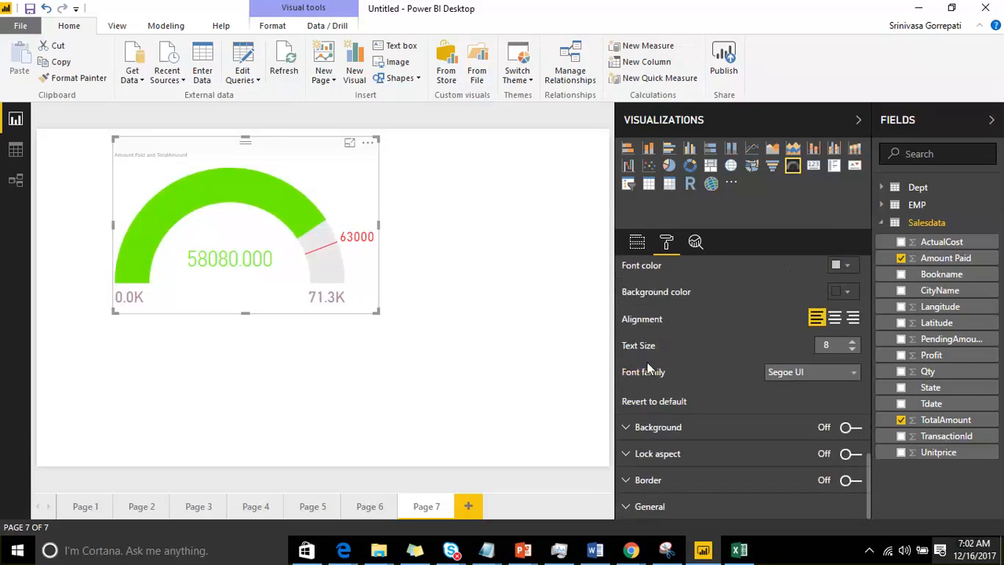
scroll(646, 364, "up", 8)
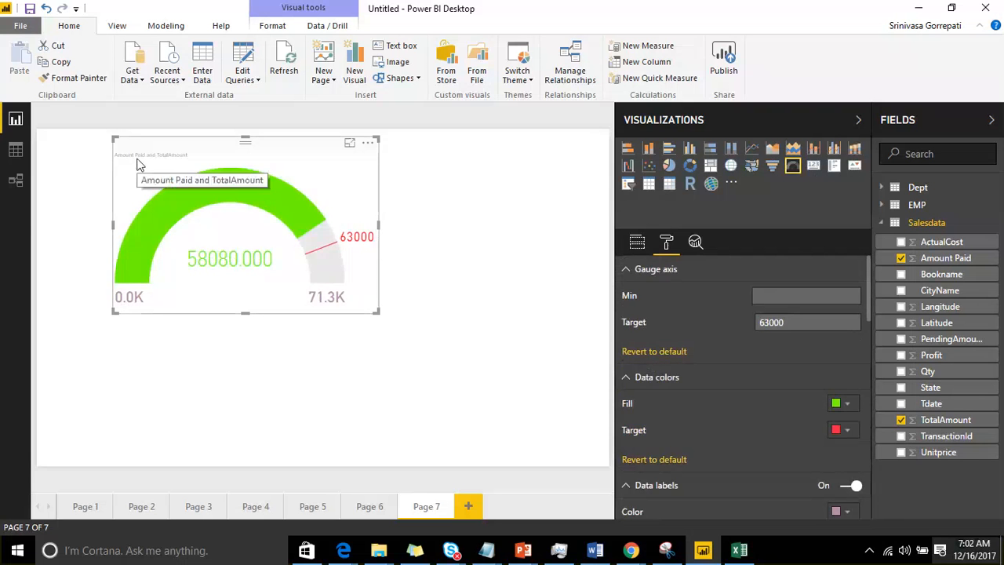
scroll(717, 385, "down", 5)
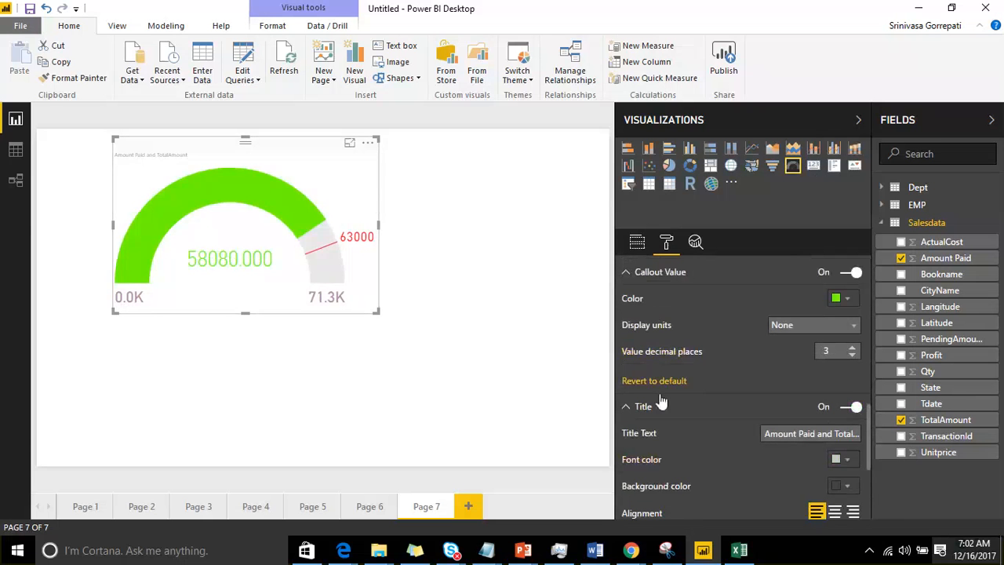
left_click(816, 433)
scroll(793, 425, "down", 5)
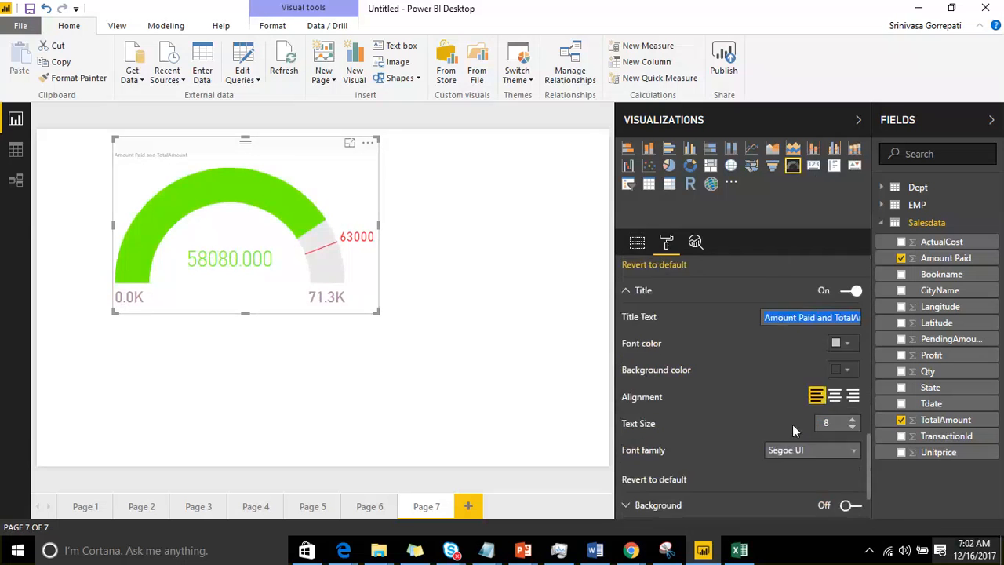
left_click(835, 318)
Step: Increase the text size of the gauge's title to 17
double_click(851, 343)
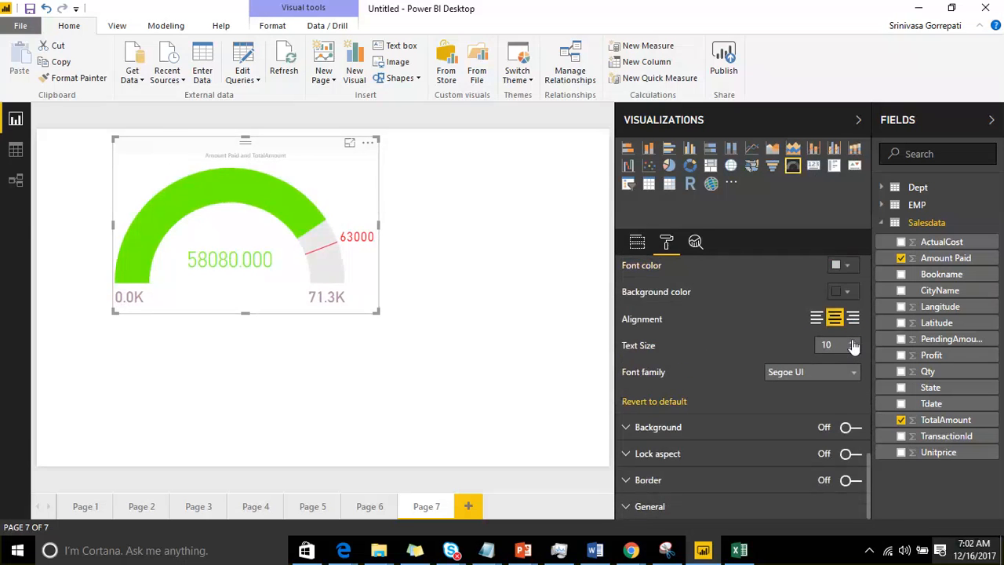
triple_click(852, 342)
double_click(852, 342)
double_click(853, 342)
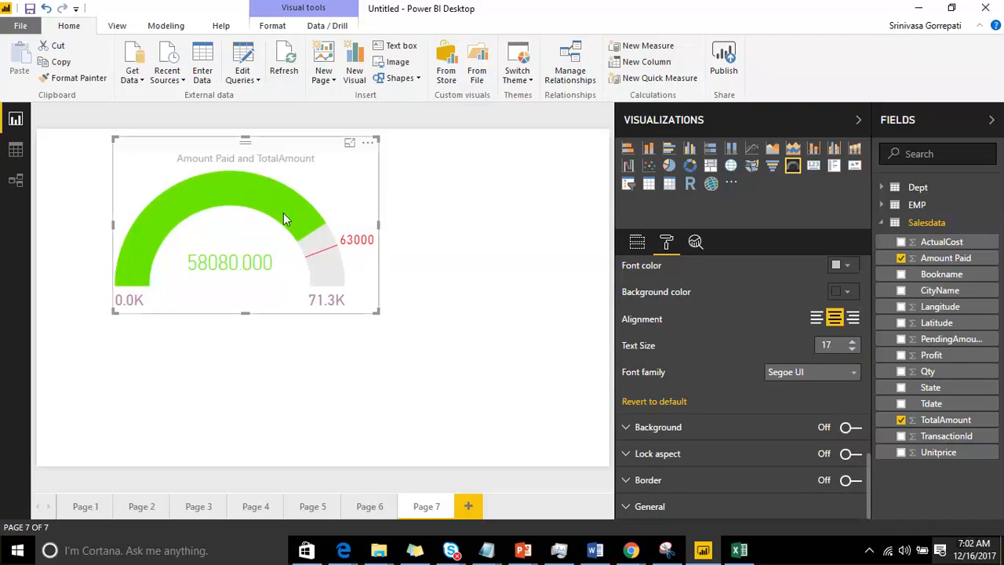
Step: Move the gauge slightly down and to the right on the report page
left_click(422, 241)
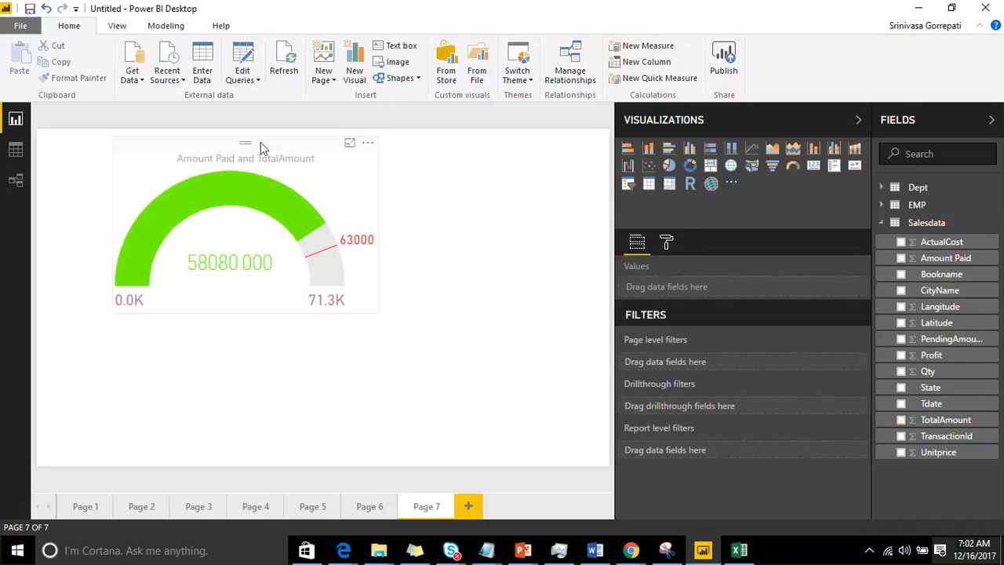
left_click_drag(261, 142, 285, 179)
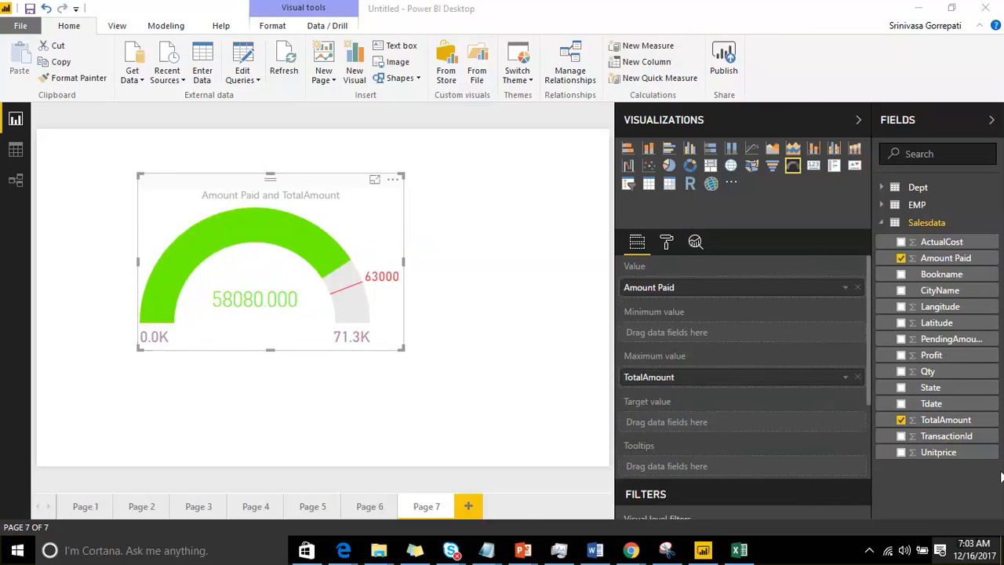
left_click_drag(1001, 473, 594, 23)
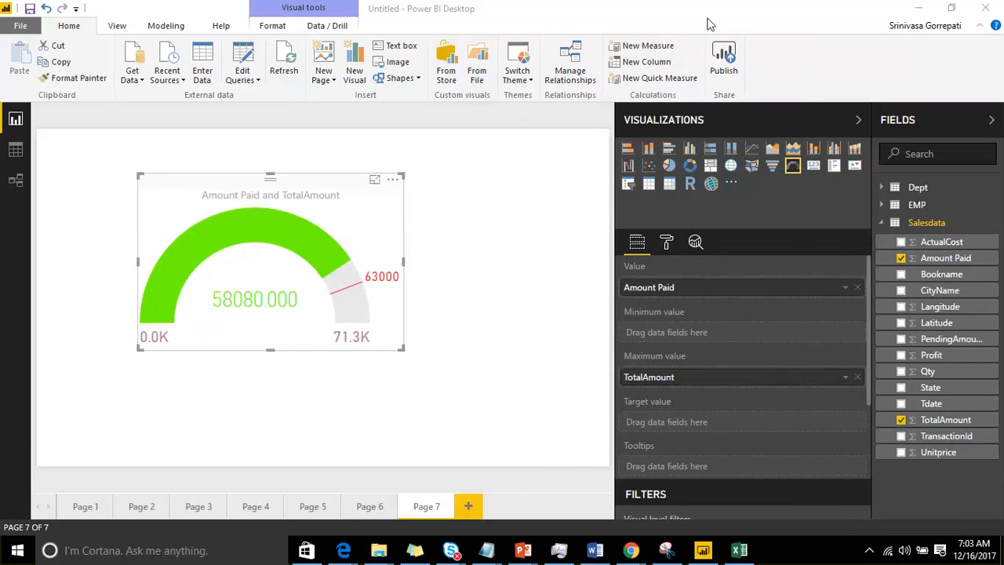
left_click_drag(690, 24, 555, 30)
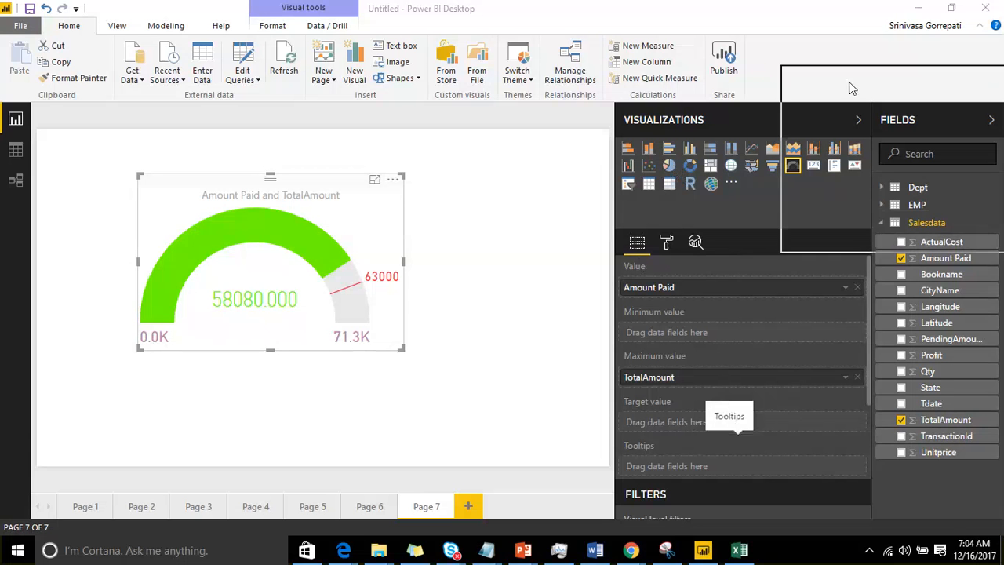
Step: Add a new blank page to the report after Page 7
left_click(470, 506)
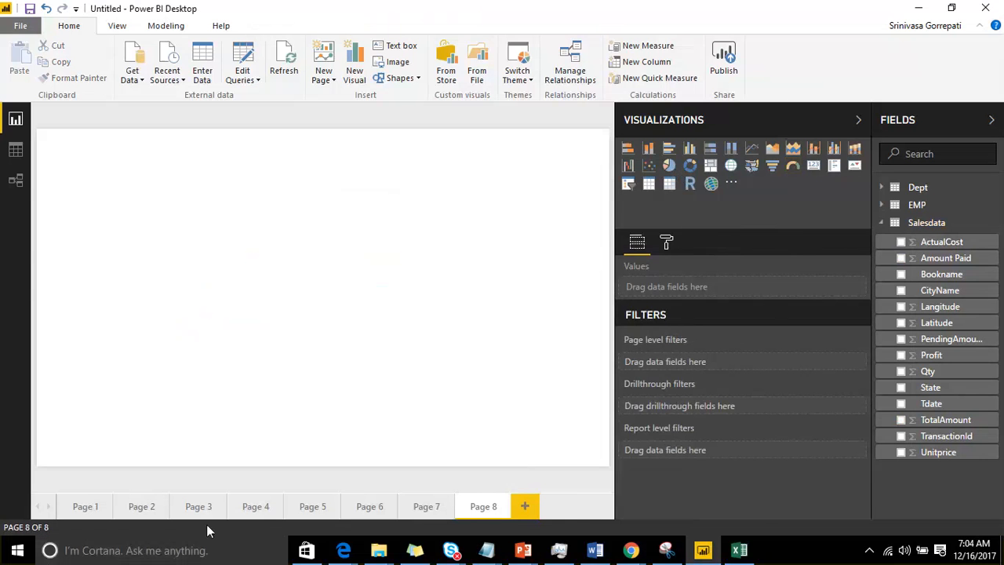
mouse_move(493, 554)
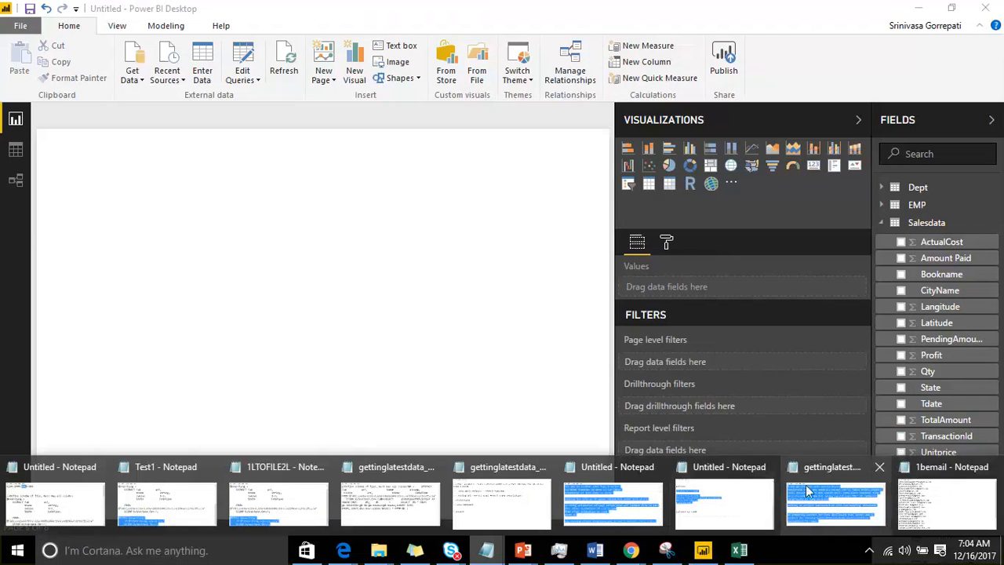
Step: Switch to the untitled Notepad note with the security notes and clear all its text
left_click(745, 481)
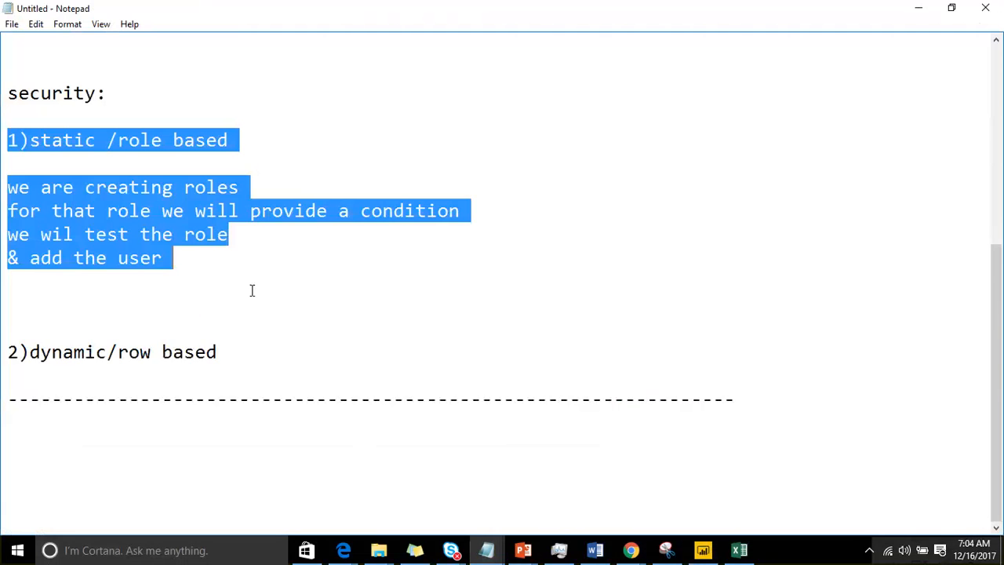
key("ctrl+a")
key("BackSpace")
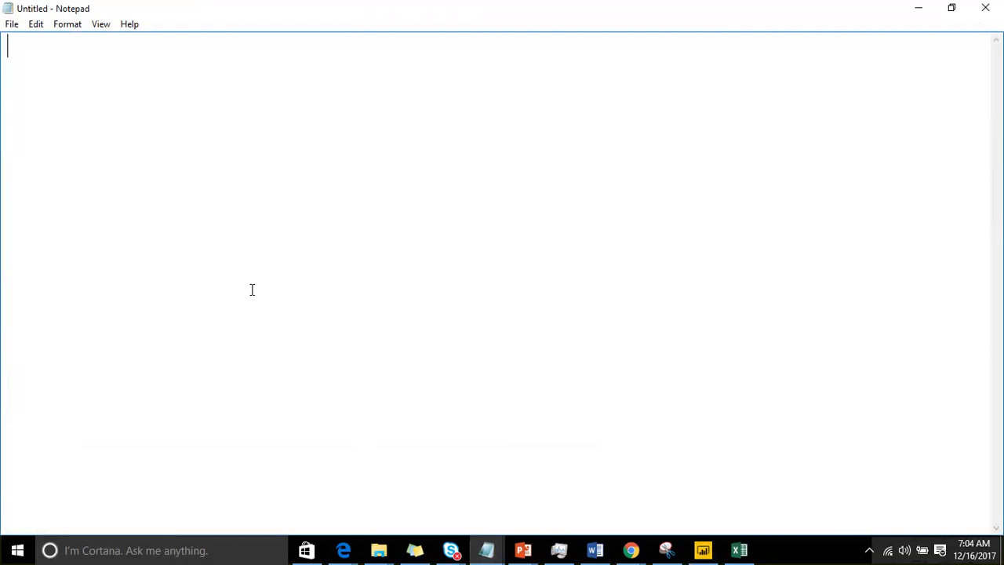
Step: Write "in power Bi" and, below a blank line, "each visual at a time maximum can showcase 2 dimensions"
type("in power ")
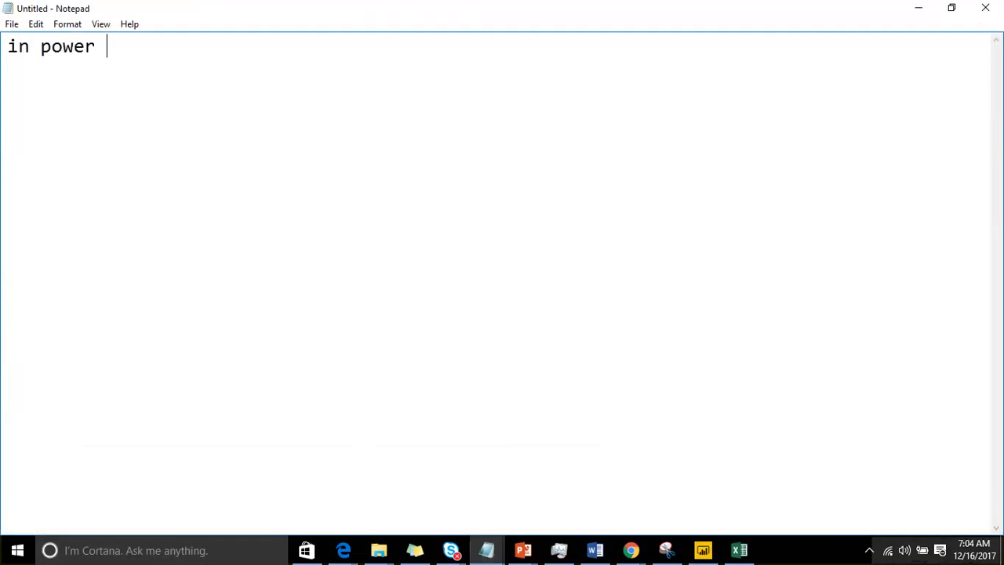
type("Bi")
key("Return")
key("Return")
type("eac")
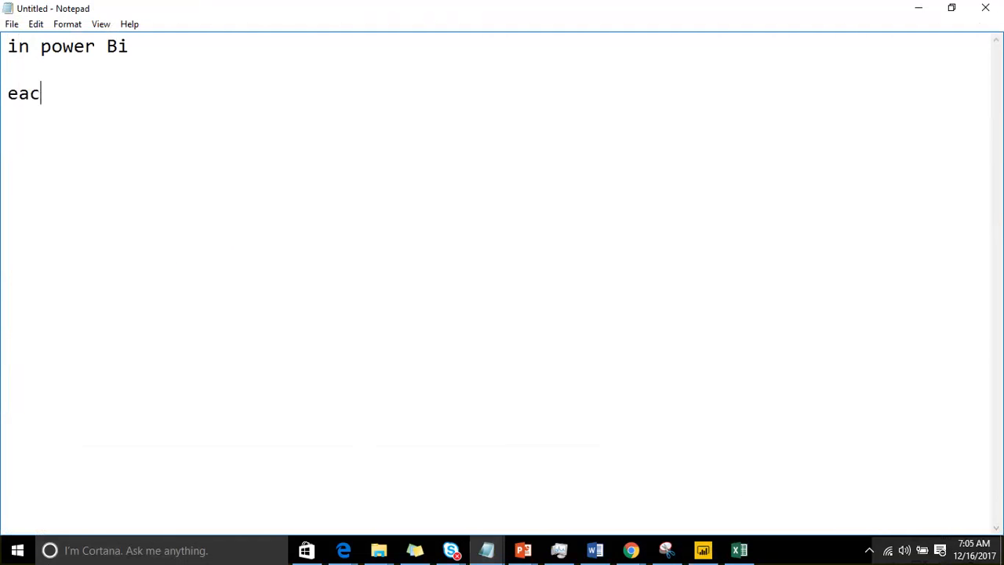
type("h visual at a ")
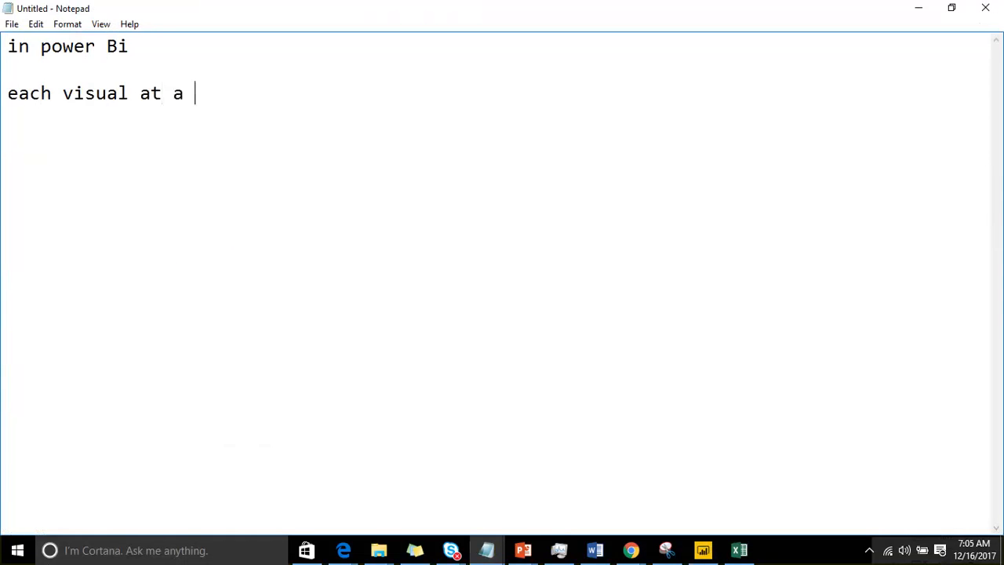
type("time max")
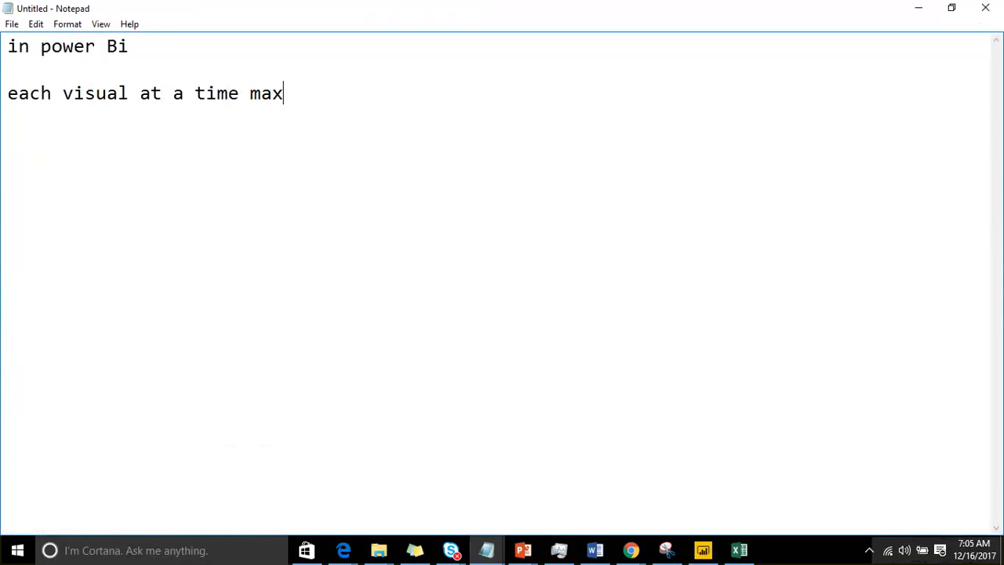
type("imum can show")
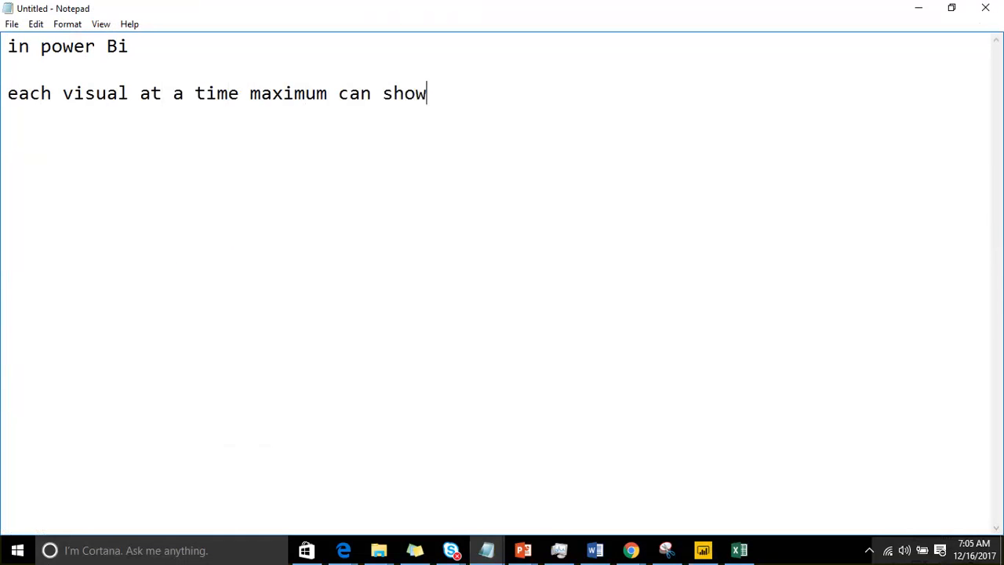
type("case 2 dimensions")
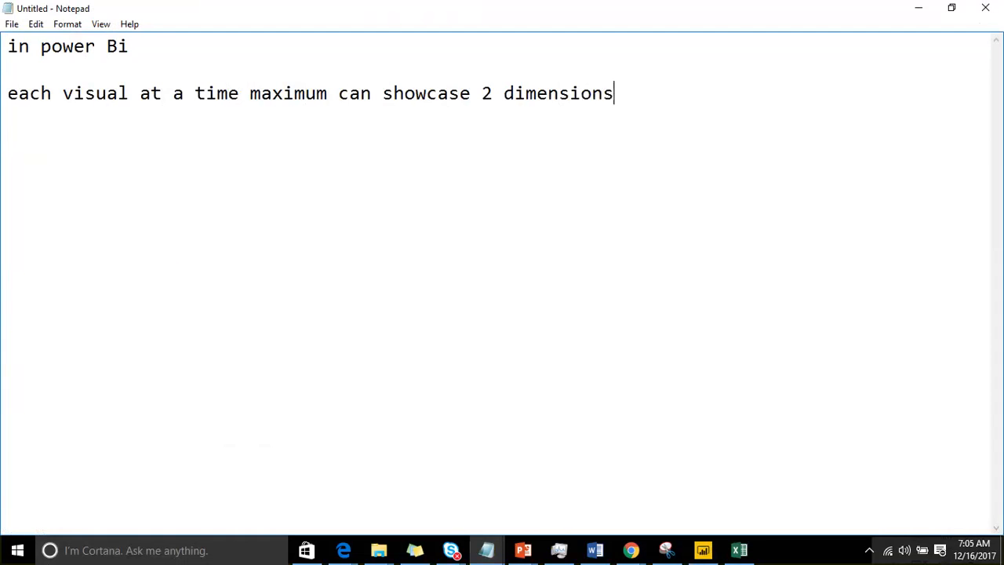
key("Return")
Step: Add the labels "Dimension :" and "Fact:" below the first statement, separated by a blank line
key("Return")
key("Return")
key("Return")
type("Dimension :")
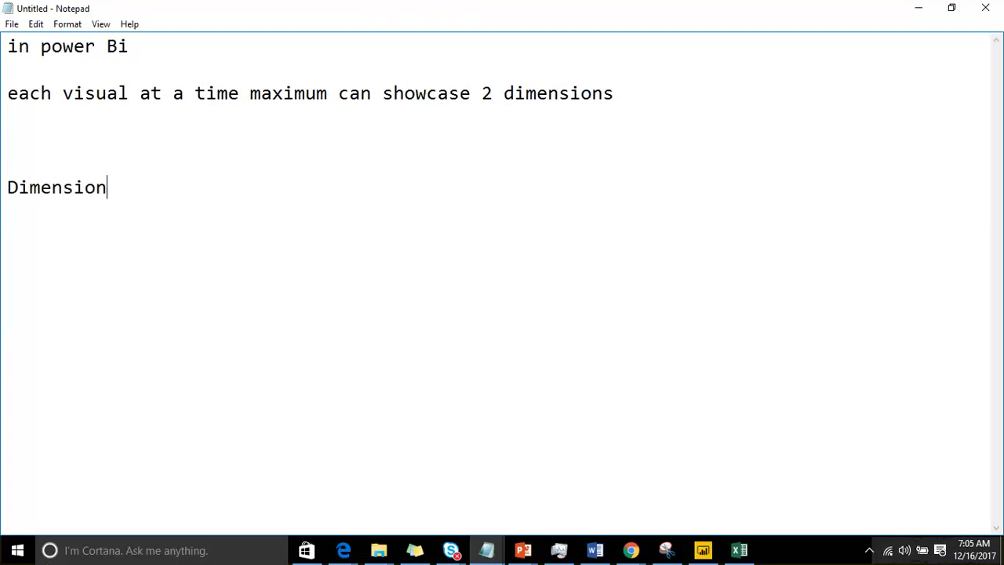
key("Return")
key("Return")
type("Fact:")
Step: Complete the Dimension line with the definition "How you want to represent the data"
key("Up")
key("Up")
key("Right")
key("End")
key("Down")
key("Up")
type("Ho")
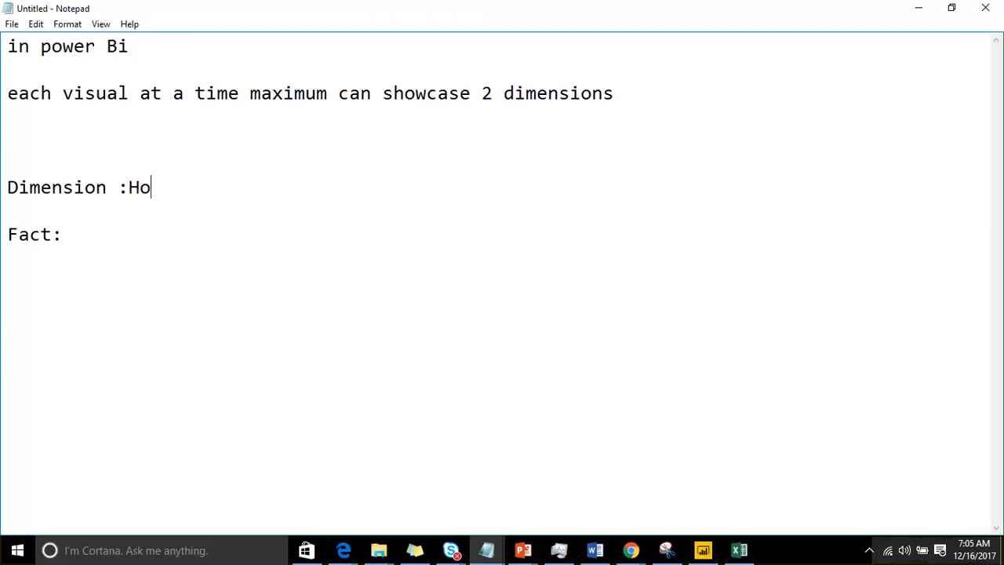
type("w you want")
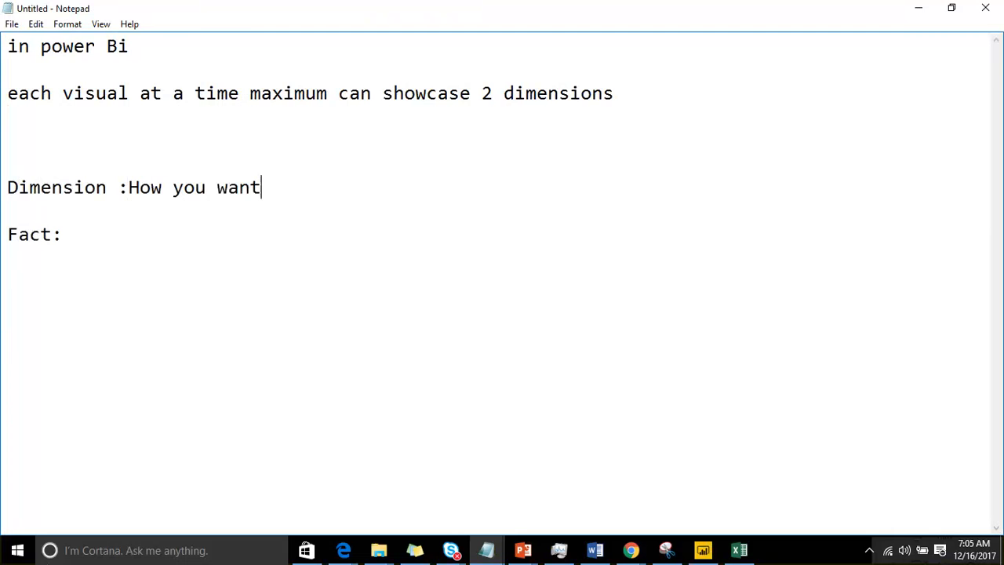
type(" to represent the data")
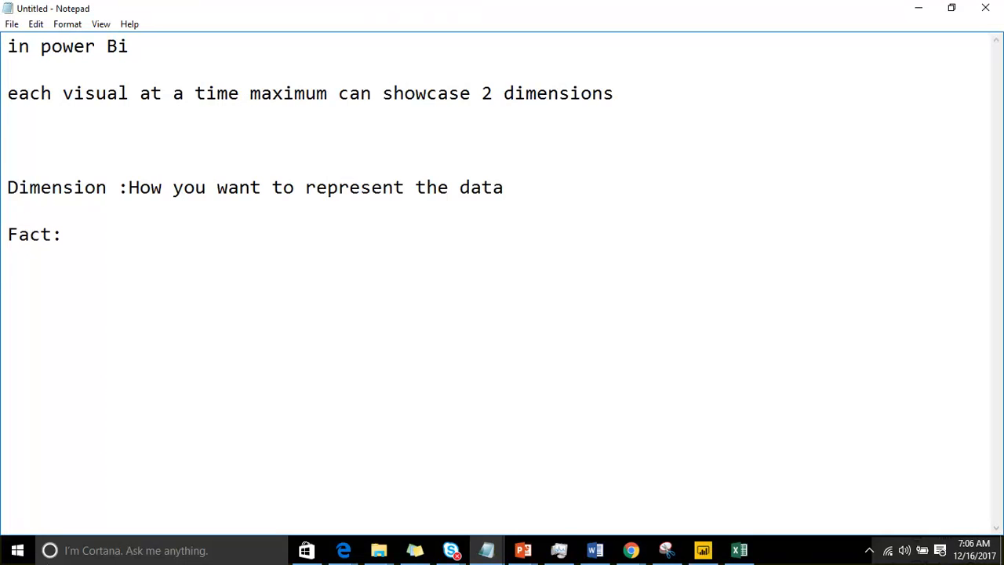
Step: Add the examples "book,city,state" on their own line under the Dimension definition and highlight them
key("Return")
key("Return")
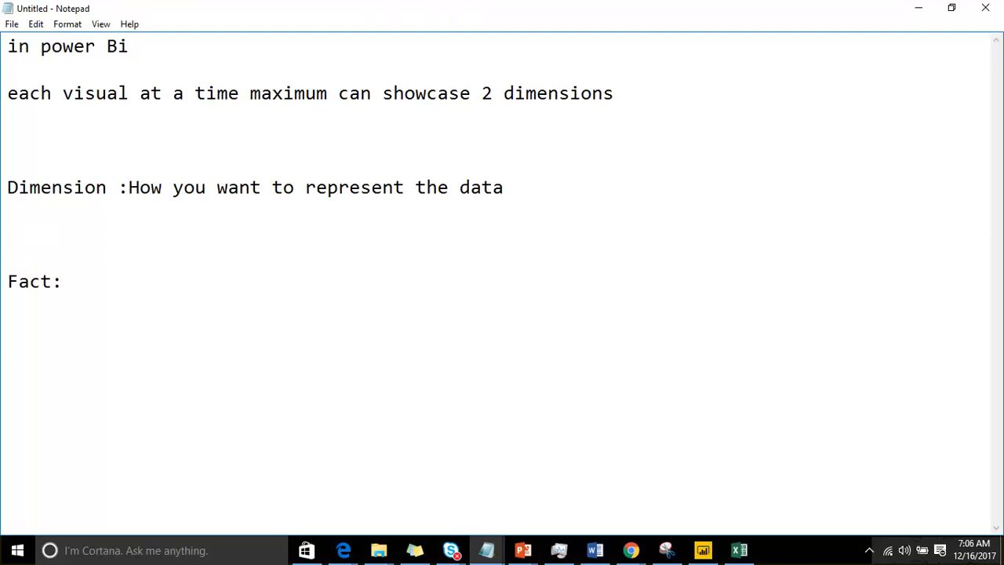
type("book,city,state")
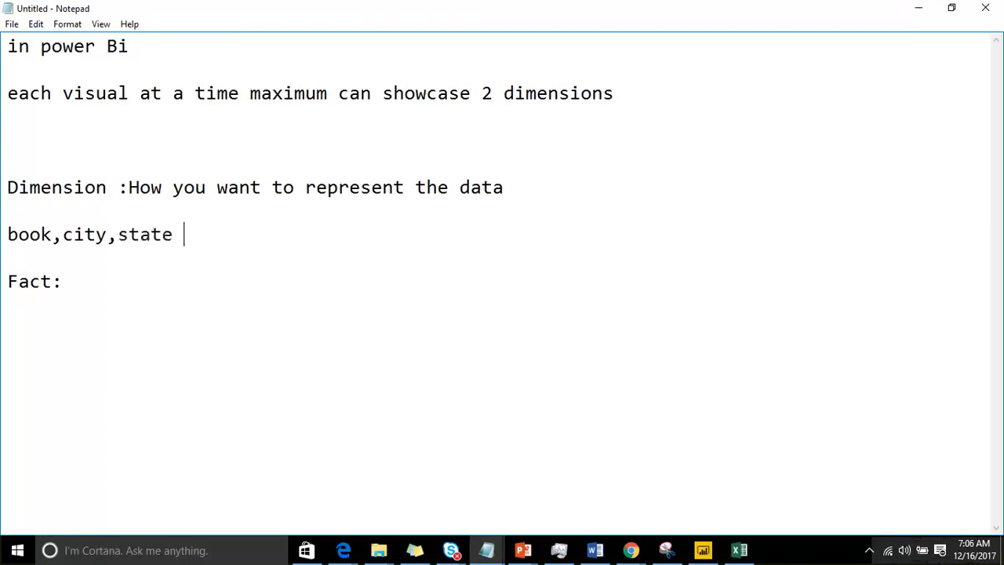
key("shift+Home")
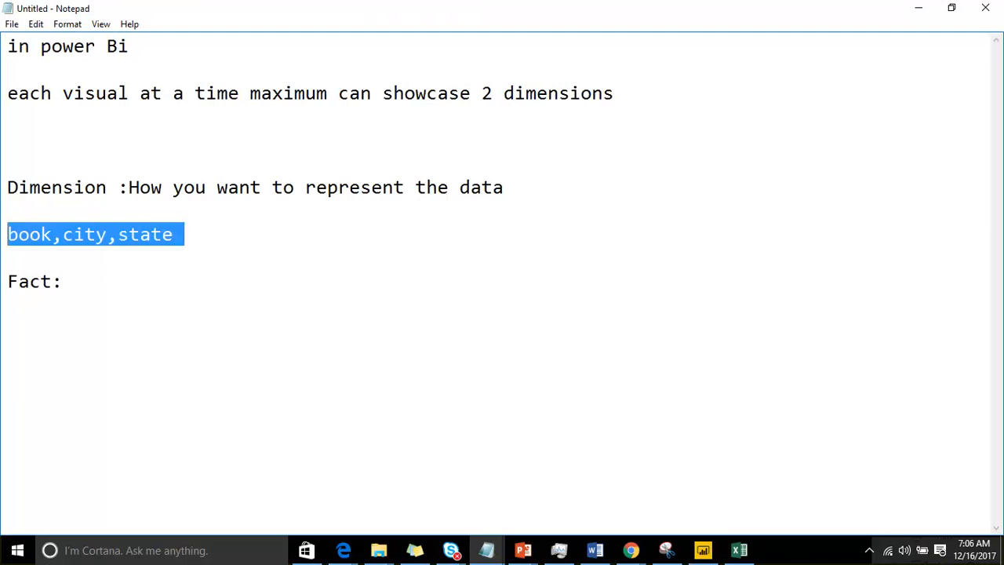
key("Down")
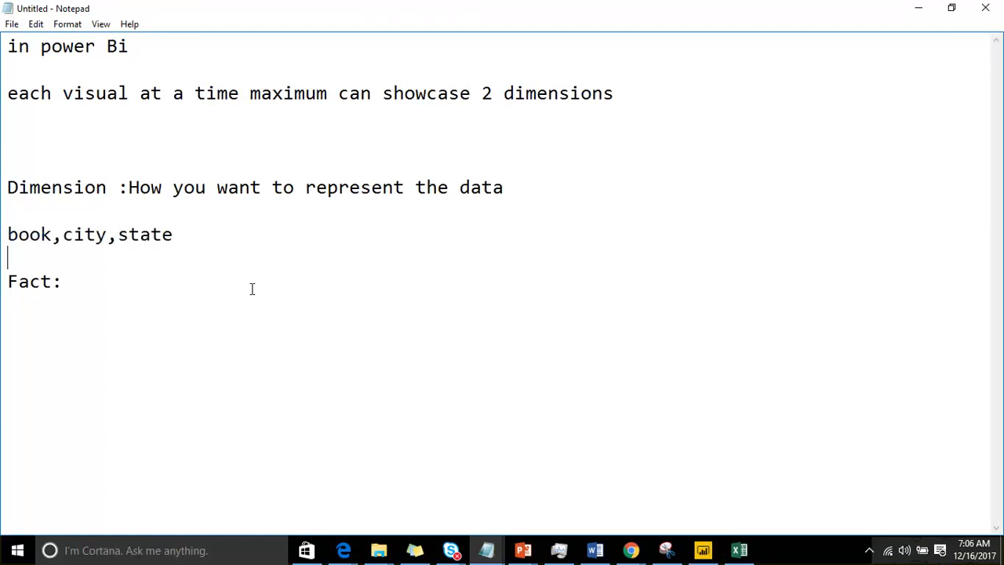
Step: Complete the Fact line with "what you want to reprent apaid/profit"
key("Down")
key("End")
type("what you wan")
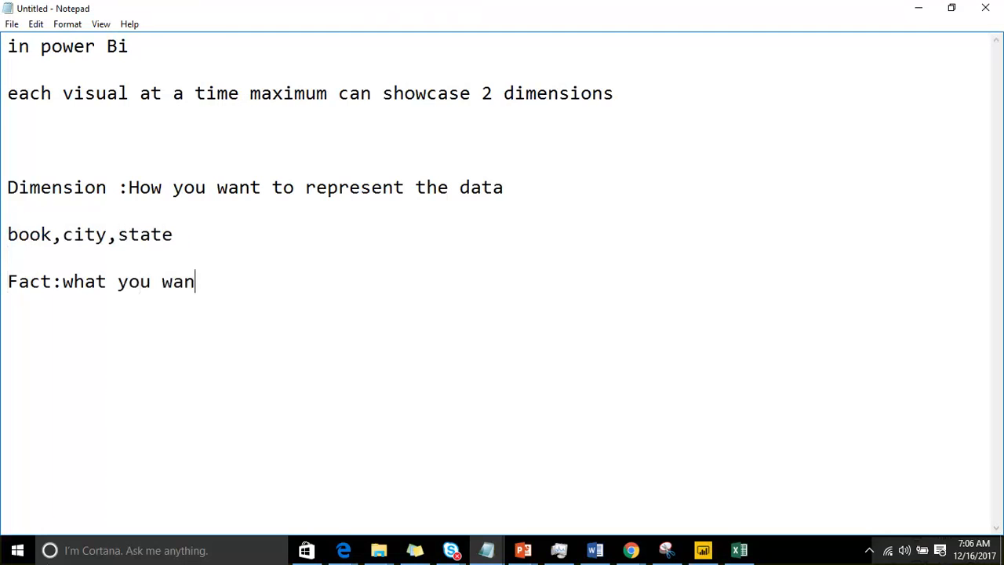
type("t to")
key("BackSpace")
key("BackSpace")
type("o reprent")
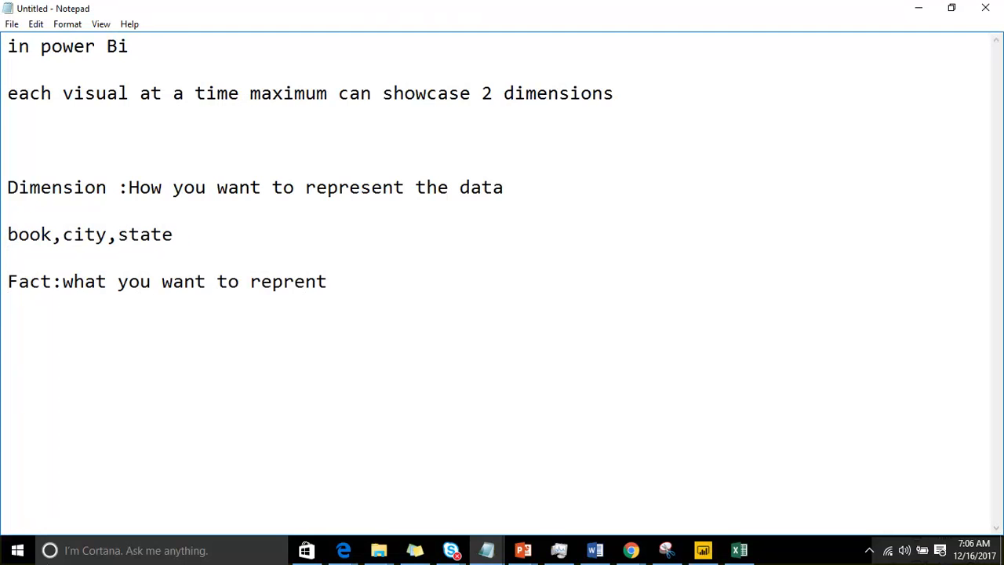
type("apaid/profit")
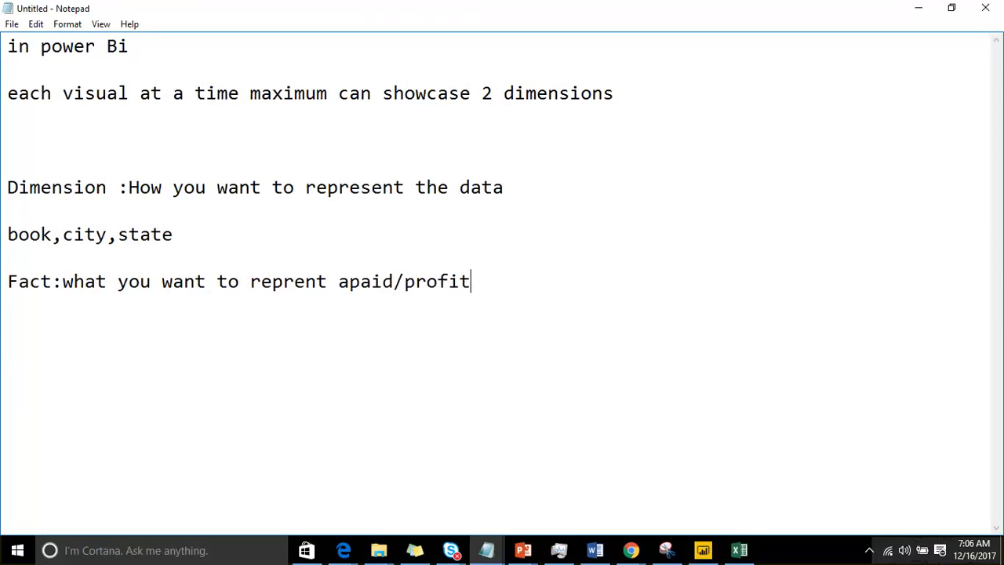
Step: Insert a long dashed divider line below the Fact definition, followed by a blank line
key("Return")
key("Return")
key("Return")
type("--------------------------------------------------------------")
key("Return")
key("Return")
Step: List the one-dimension combinations "1d--1m" and "1d--m mesuares" below the divider
type("1d--1m")
key("Return")
type("1d--1")
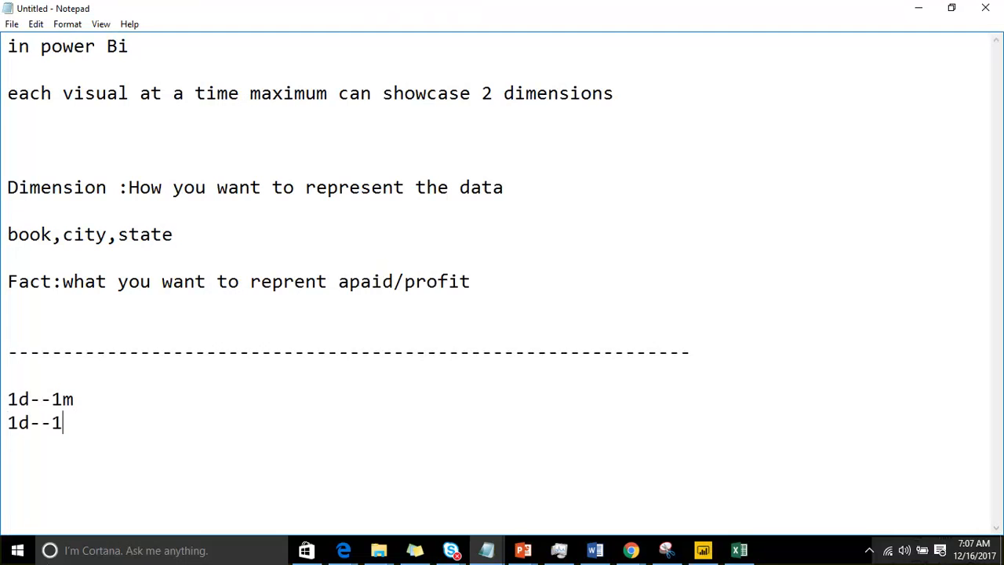
key("BackSpace")
type("m mesuares")
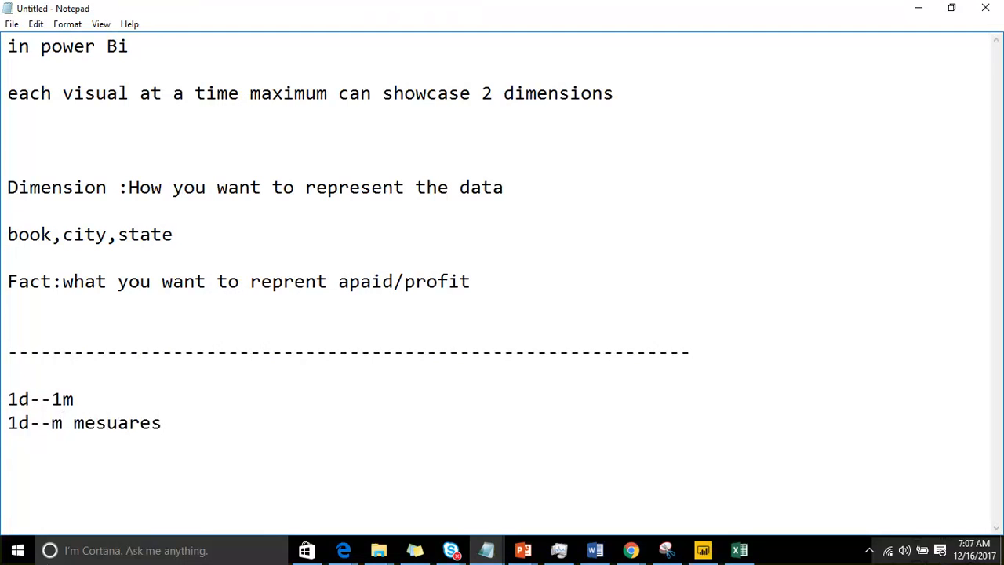
Step: Add the two-dimension combinations "2d---1m" and "2d--->more than one m will not be possible" to the list
key("Return")
type("2d---1m")
key("Return")
type("2d---")
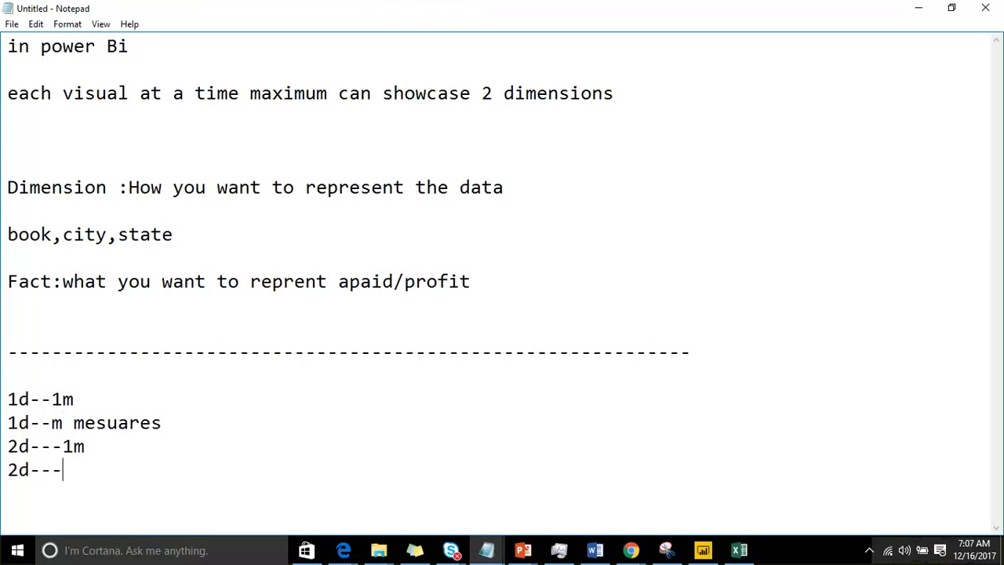
type(">more than one ")
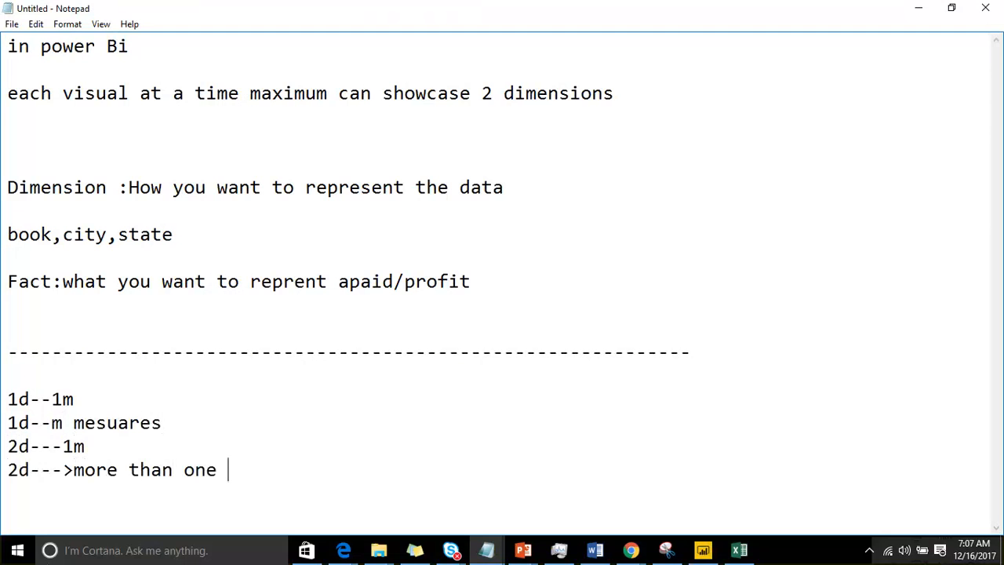
type("m will not")
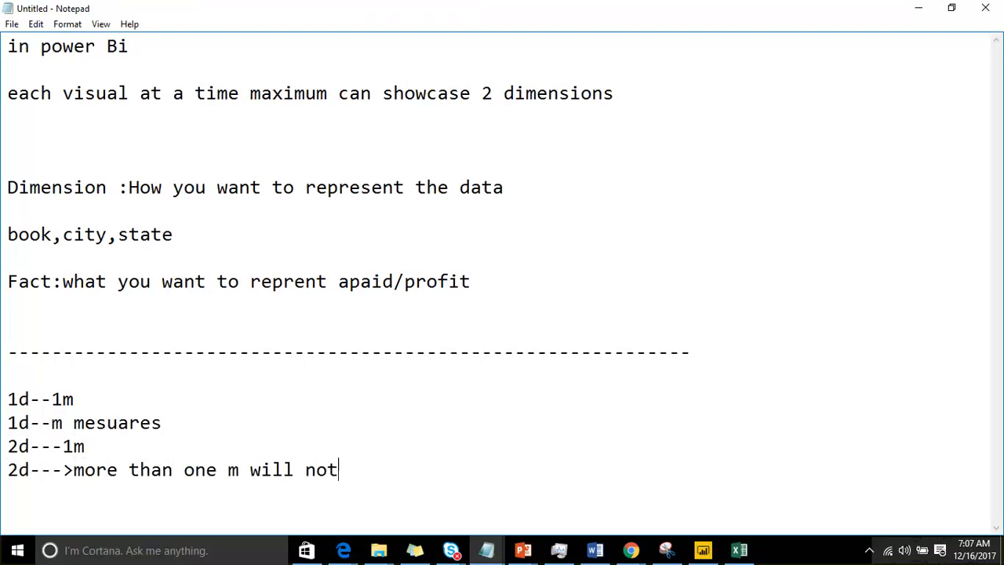
type(" be possible")
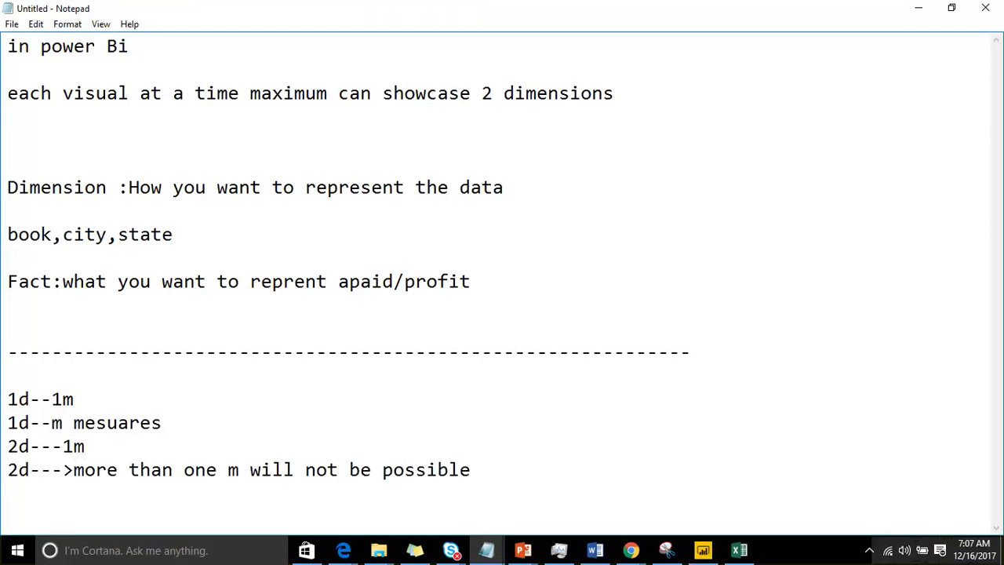
Step: Add the line "moew than one m--->we cant use 2 dimnesions" at the end of the list
key("Return")
type("moew than one m")
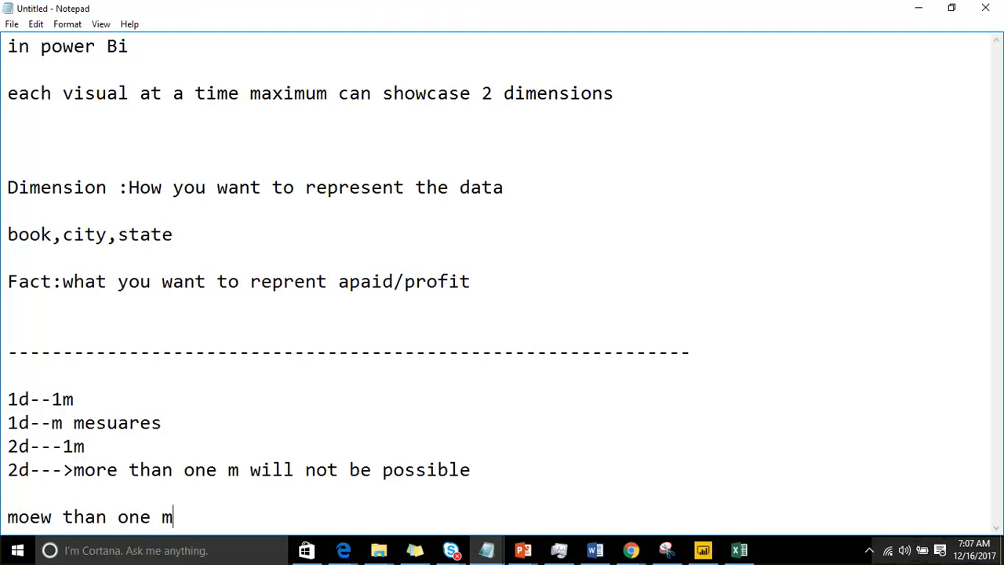
type("--->we cant use")
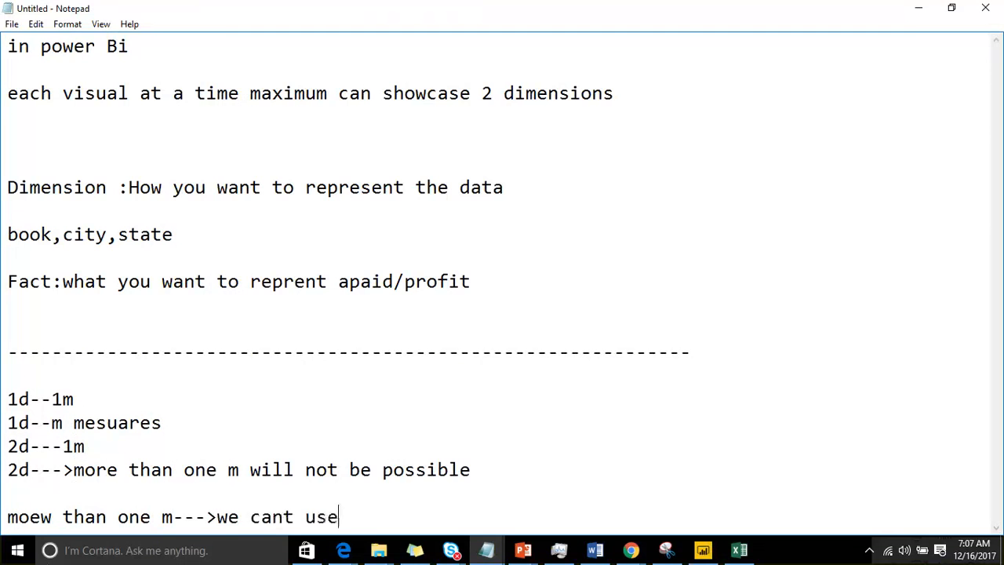
type(" 2 dimnesions")
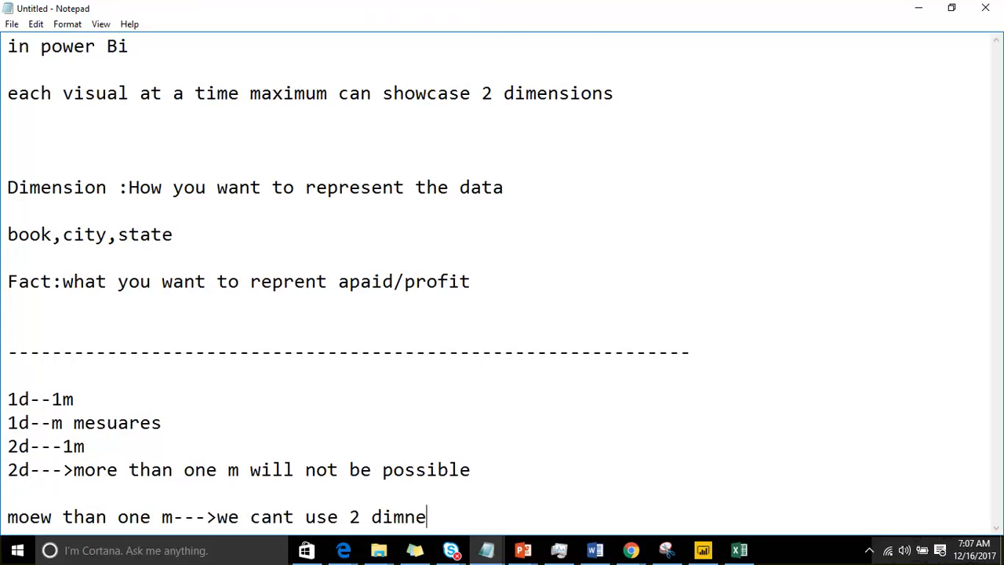
Step: Close the list with a second dashed divider and remove the blank lines around its last entry
key("Return")
type("-")
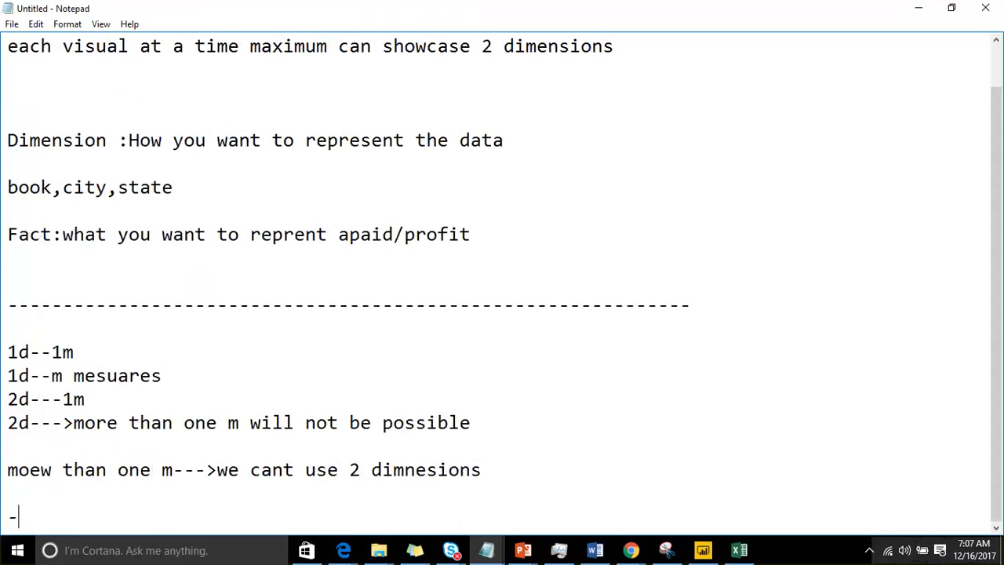
type("-------------------------------------------------------------")
key("Up")
key("BackSpace")
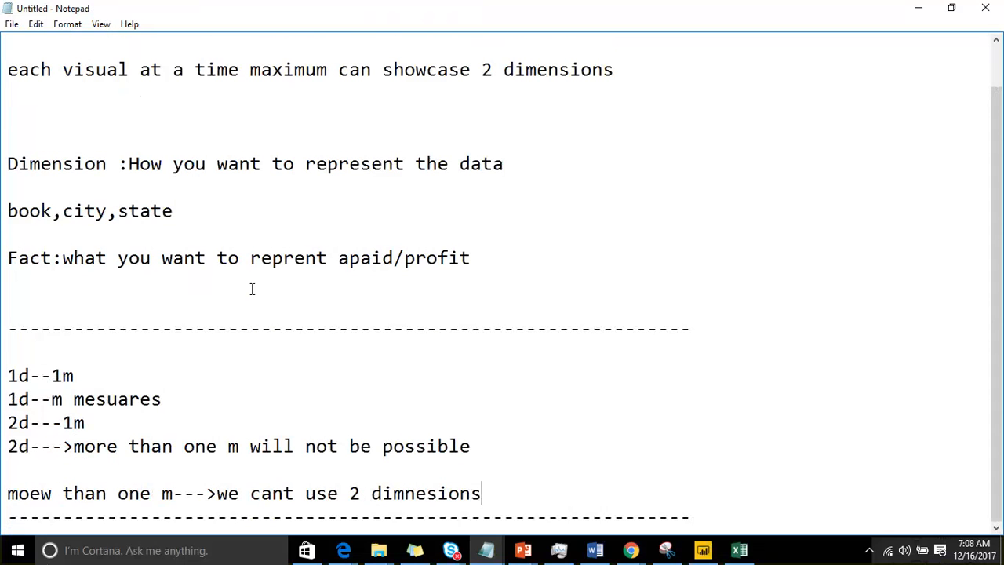
key("BackSpace")
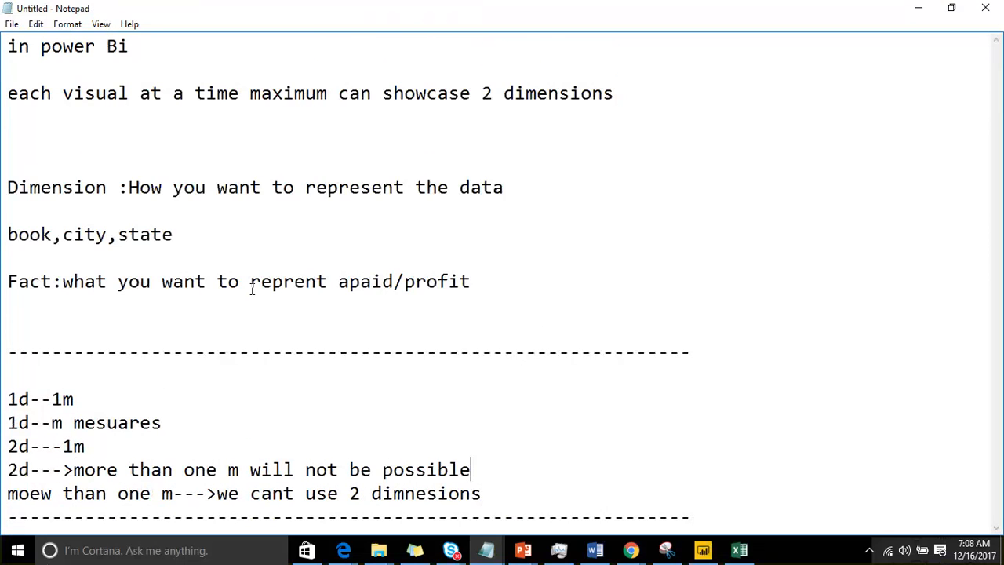
Step: Highlight the five dimension-and-measure combination lines for review, and the text of the Fact definition
key("Down")
key("Down")
key("Up")
key("shift+Up")
key("shift+Up")
key("shift+Up")
key("shift+Up")
key("shift+Up")
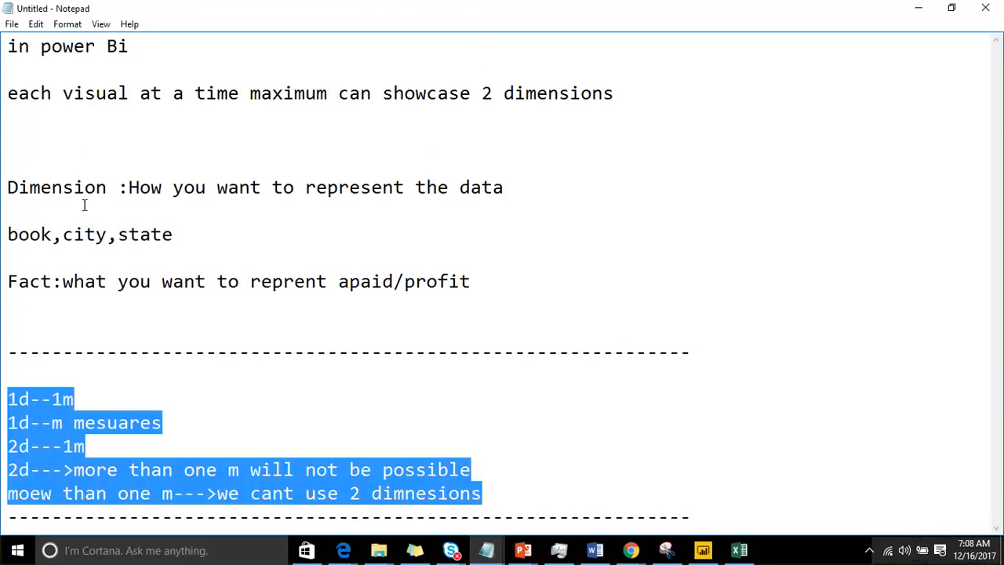
left_click_drag(84, 282, 448, 270)
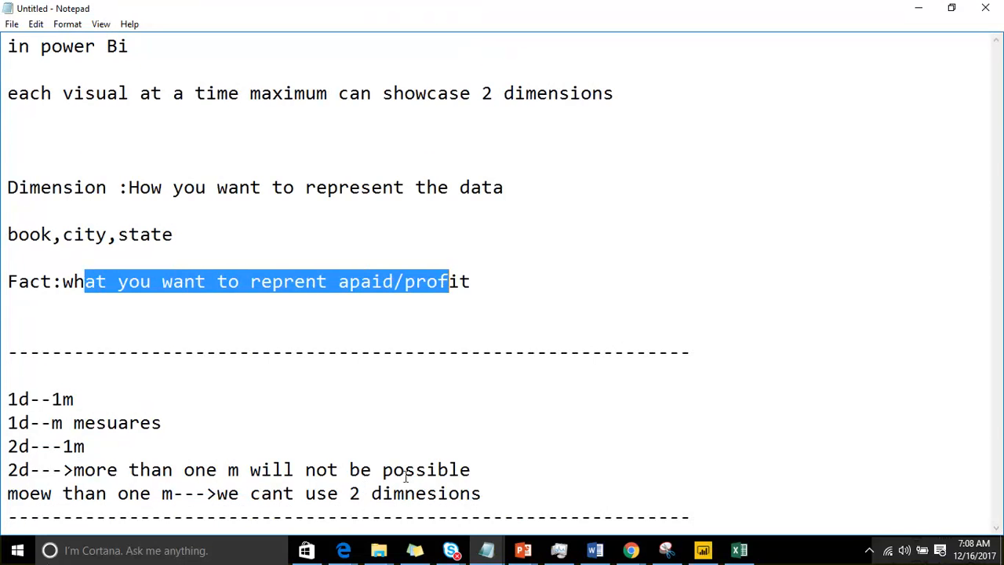
Step: Switch to Power BI Desktop and add a pie chart to Page 8, enlarged and moved slightly in from the page's corner
left_click_drag(484, 495, 7, 399)
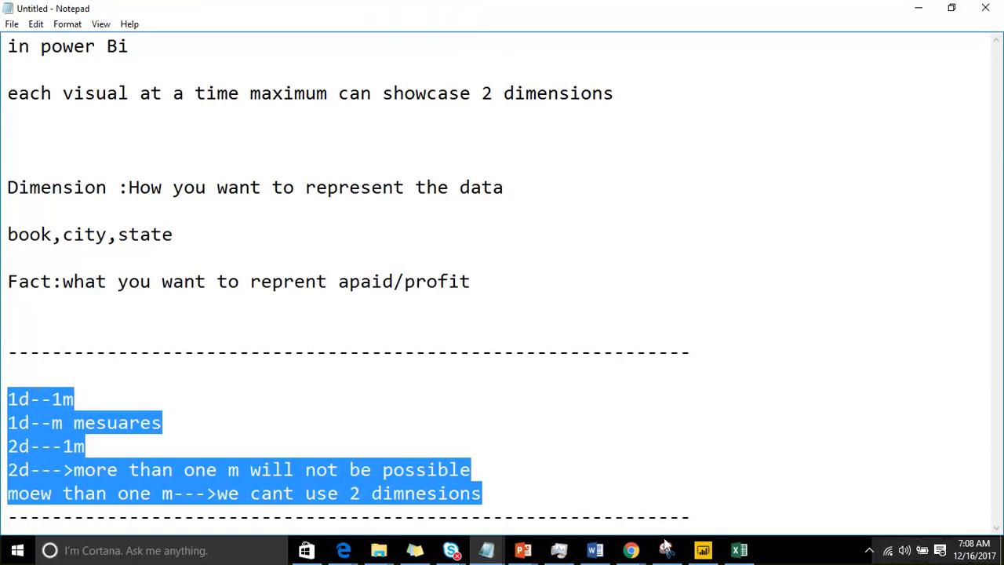
left_click(702, 552)
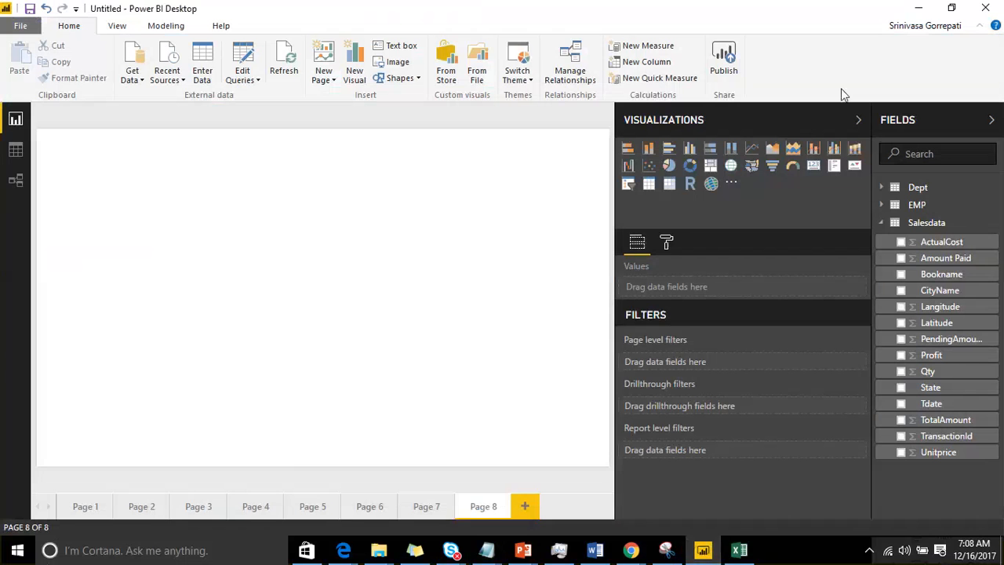
left_click(673, 167)
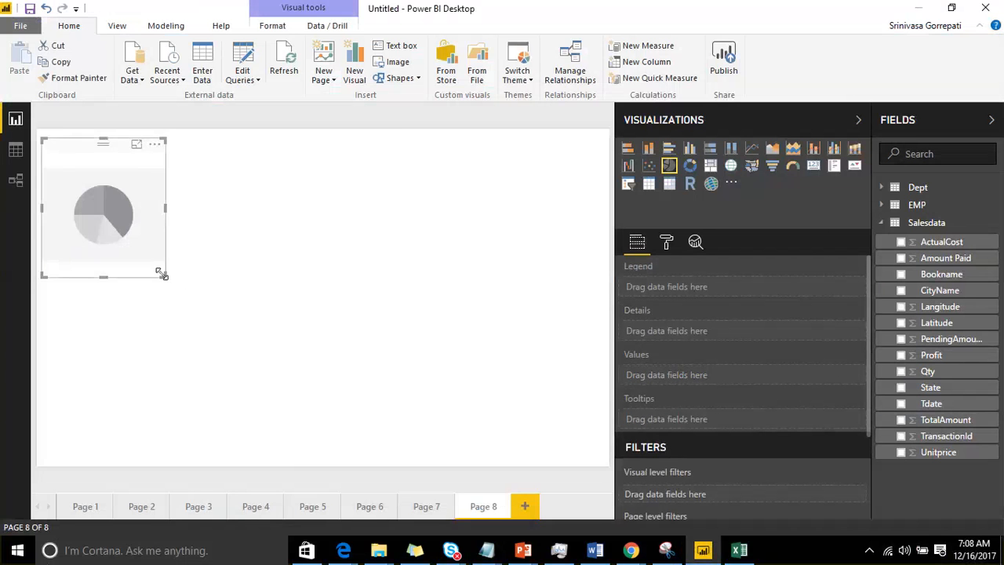
left_click_drag(165, 278, 436, 415)
left_click_drag(233, 161, 278, 159)
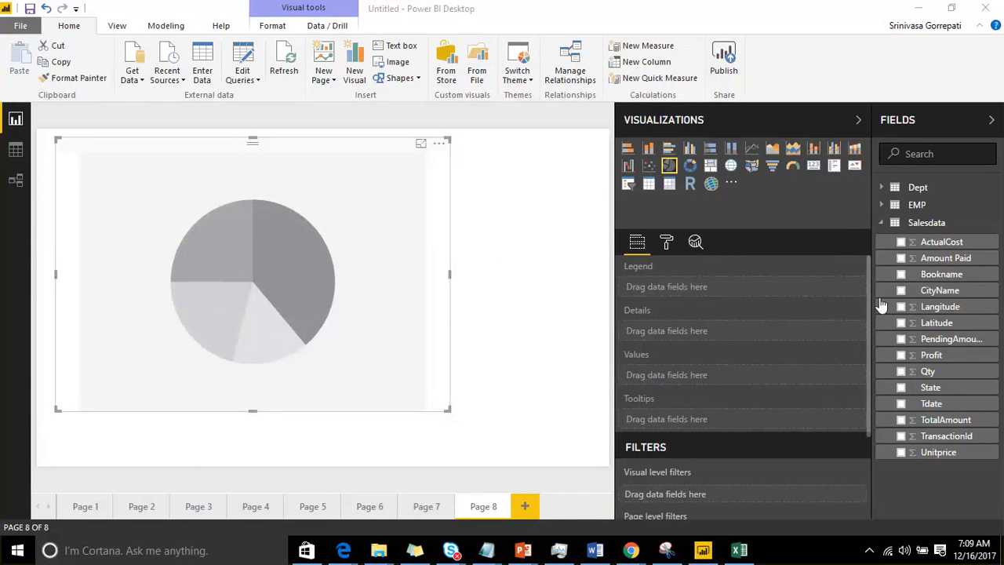
left_click_drag(288, 182, 298, 190)
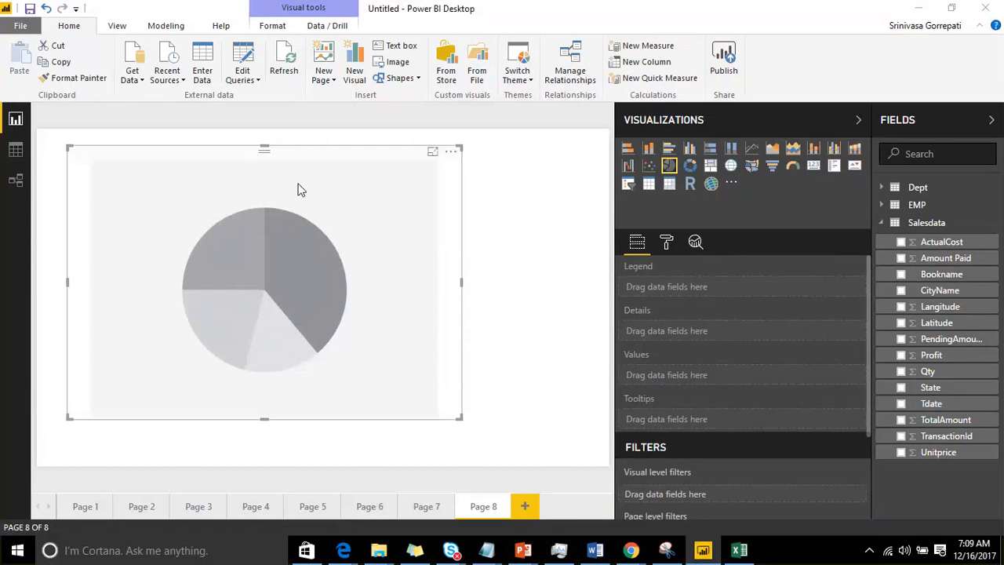
Step: Use State as the pie chart's legend and Amount Paid as its values
left_click_drag(943, 444, 946, 452)
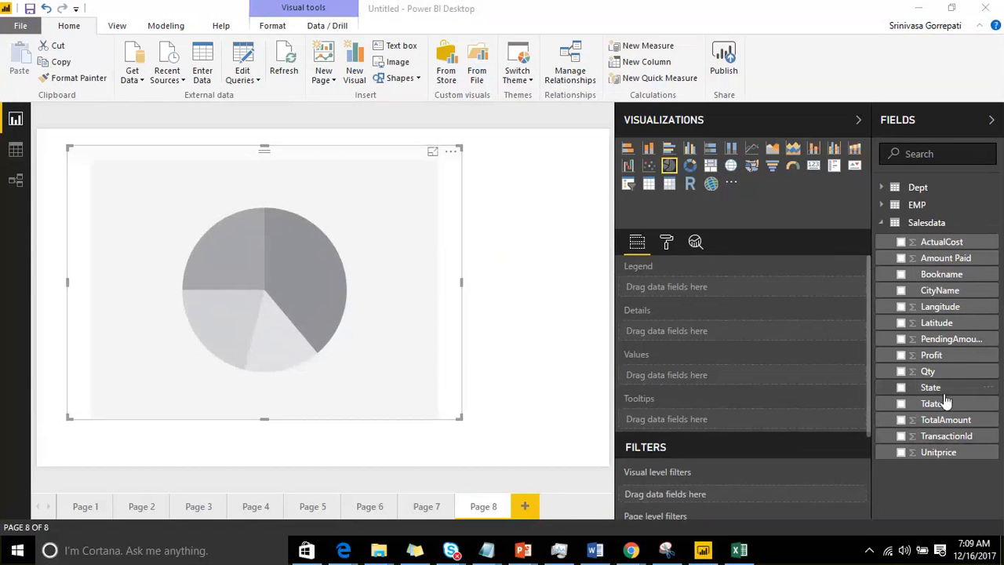
left_click_drag(932, 388, 710, 309)
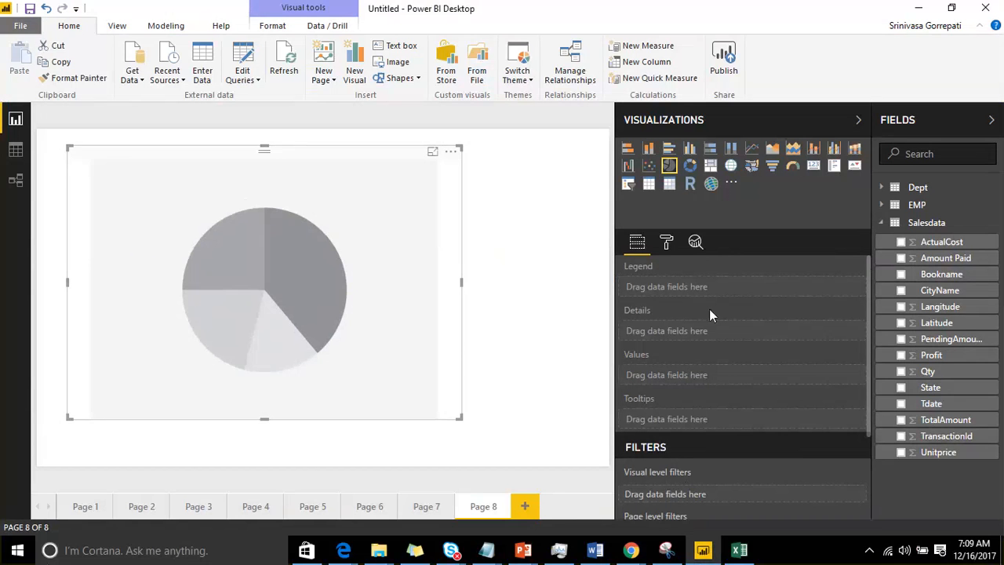
left_click_drag(931, 387, 731, 298)
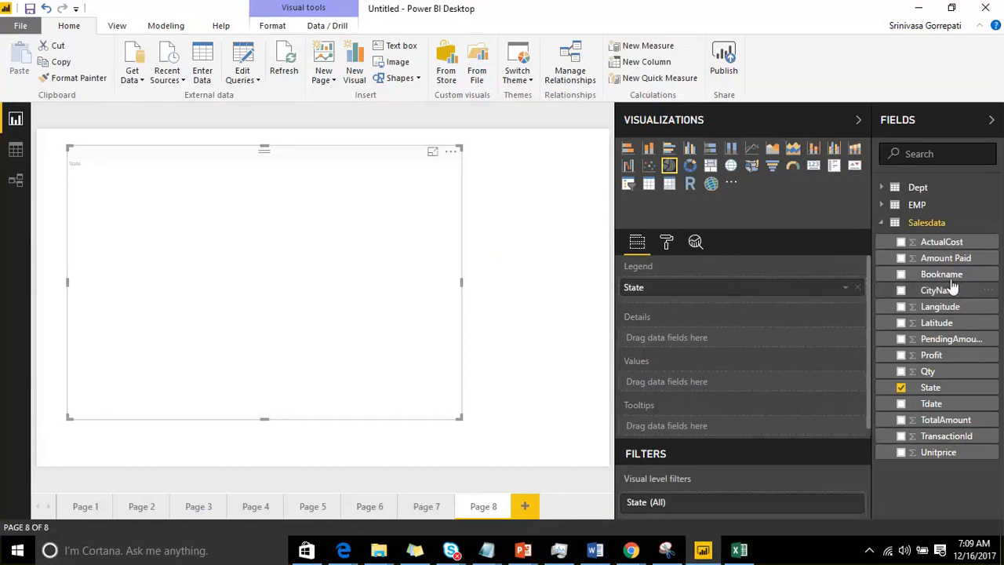
left_click_drag(949, 262, 770, 390)
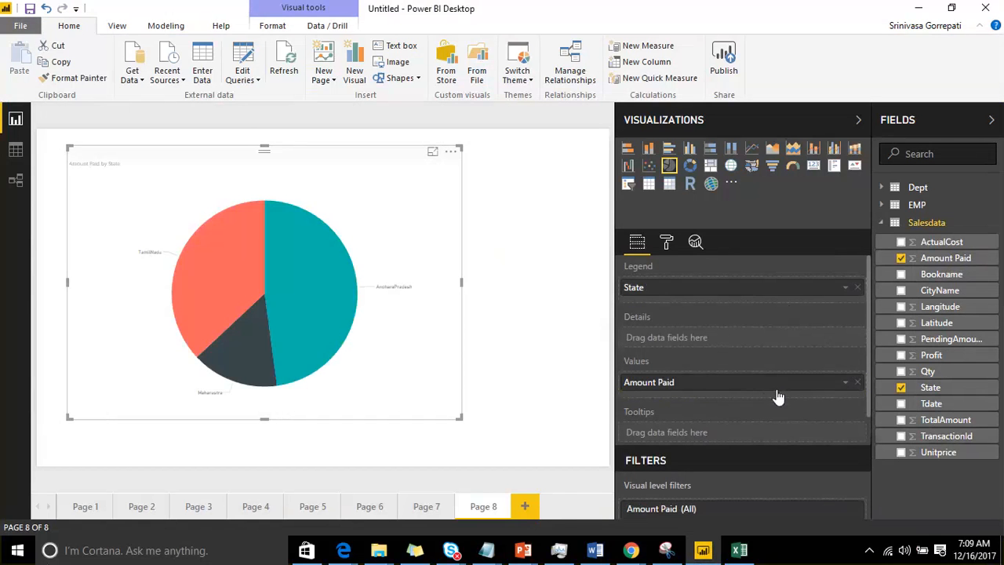
Step: Add a new report page containing an enlarged pie chart of Amount Paid by State
left_click(525, 506)
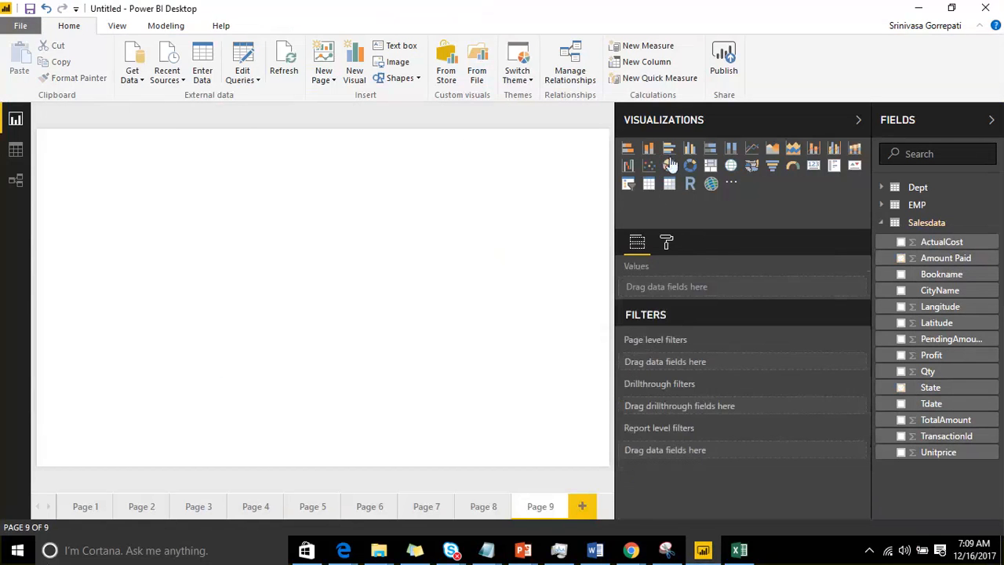
left_click(670, 165)
left_click_drag(930, 387, 110, 217)
left_click_drag(965, 265, 118, 228)
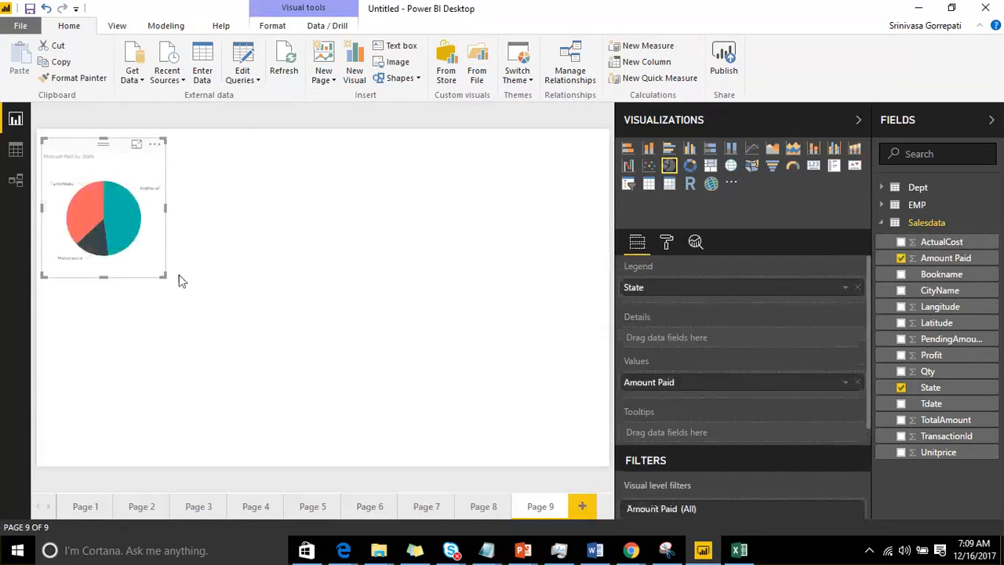
left_click_drag(162, 275, 321, 350)
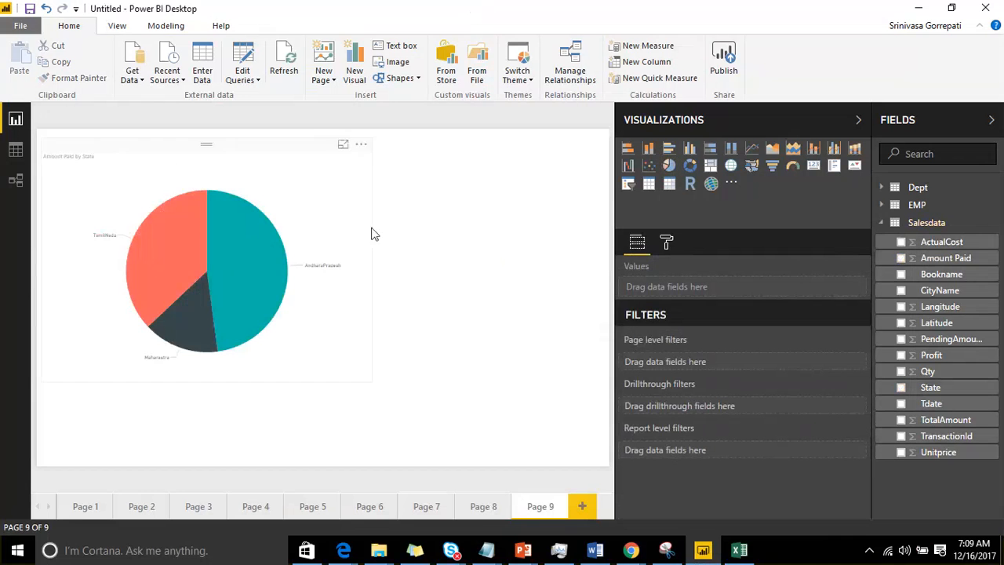
Step: On Page 8, remove State from the pie chart's legend and add it back
left_click(484, 506)
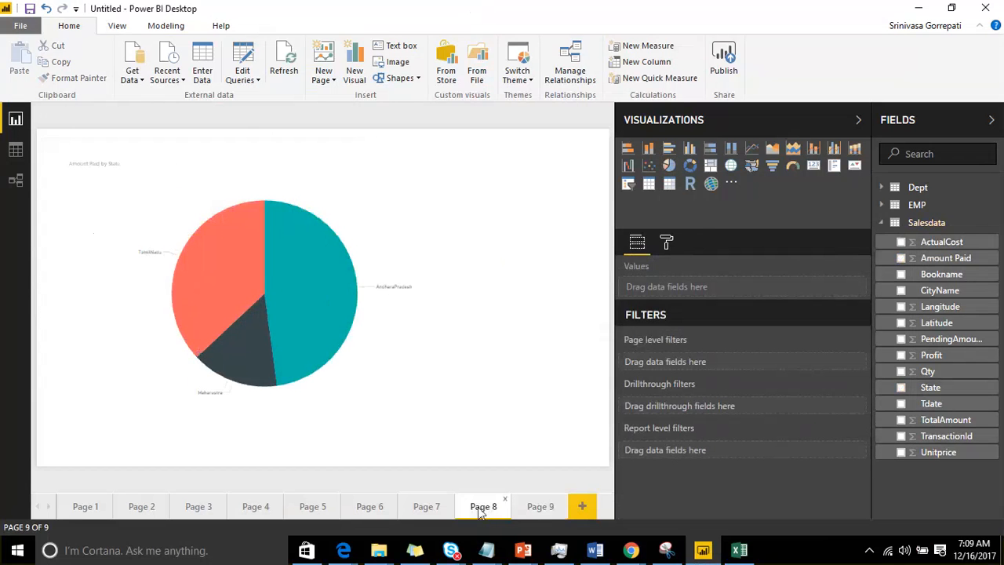
left_click(354, 182)
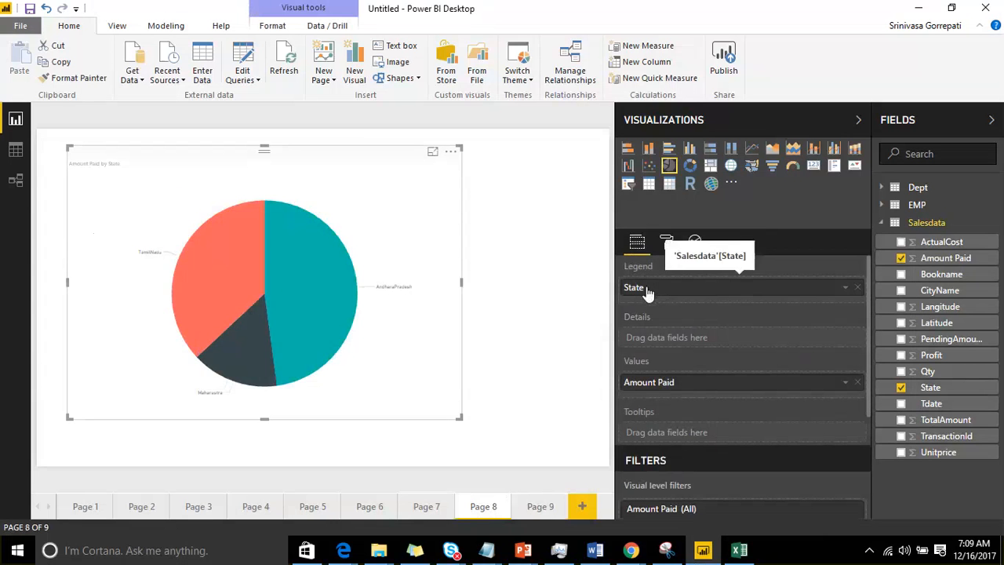
left_click(857, 289)
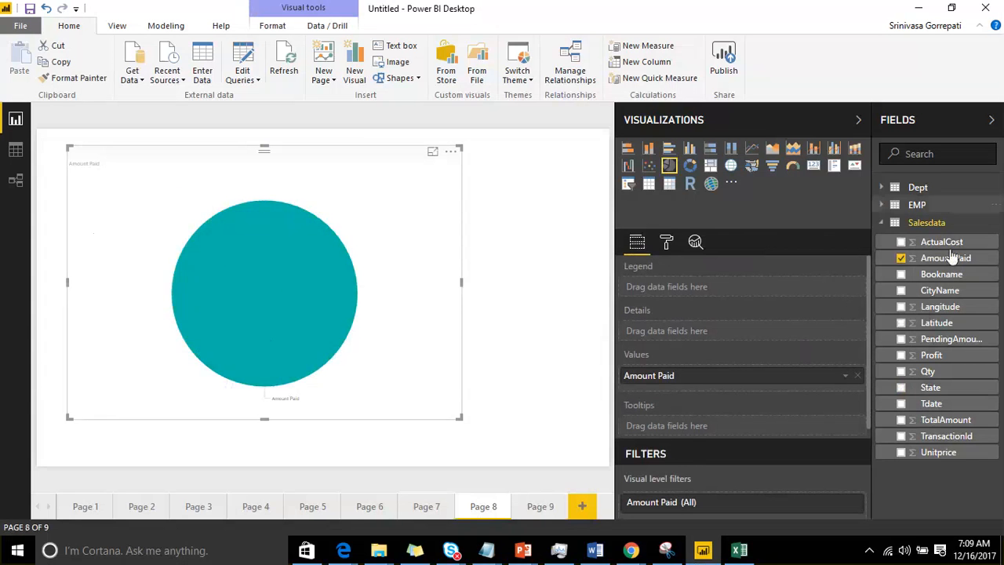
left_click_drag(955, 395, 733, 296)
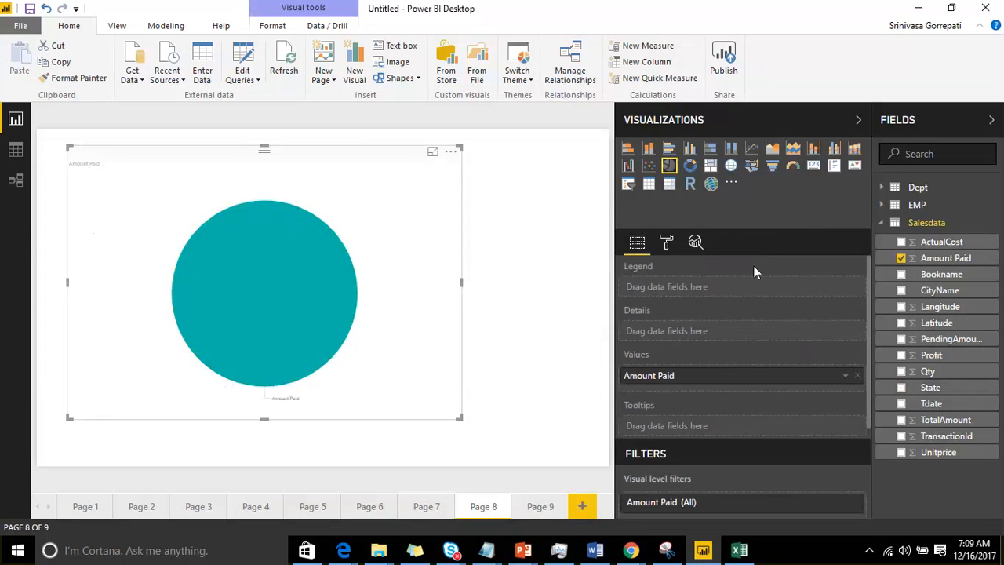
left_click(901, 388)
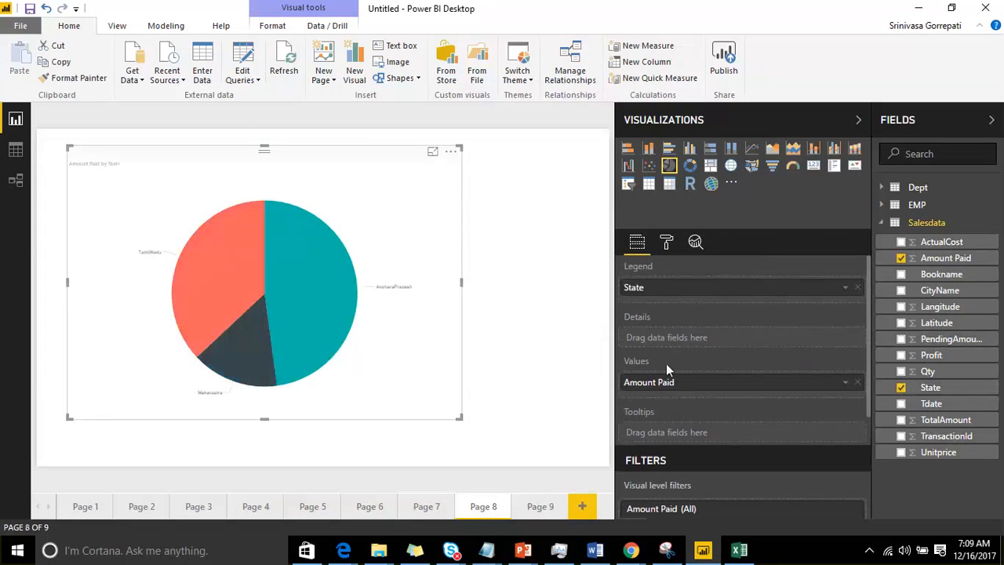
Step: Set the text size of the pie chart's detail labels to 21
left_click(666, 243)
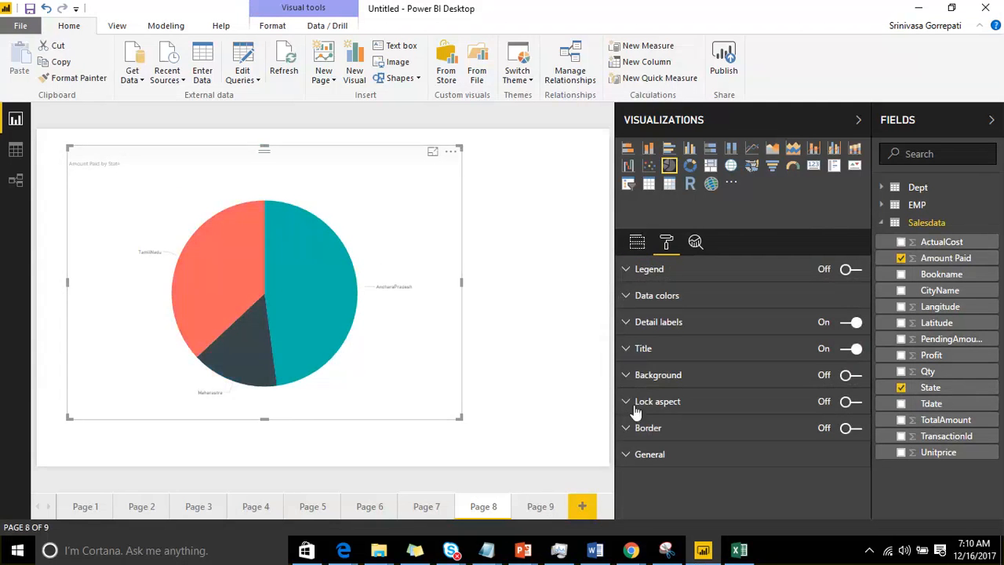
left_click(625, 322)
scroll(785, 353, "down", 2)
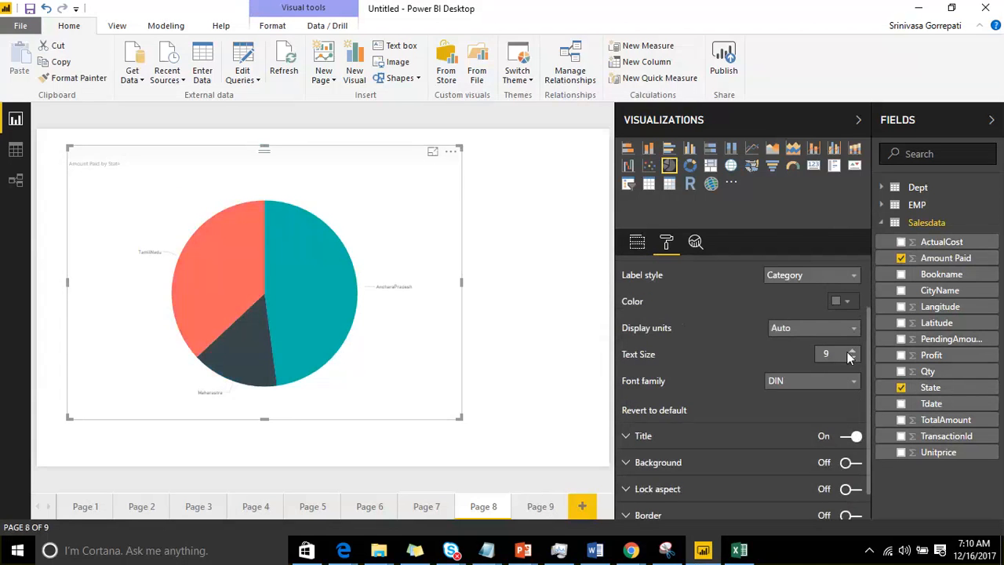
left_click(852, 352)
left_click(853, 352)
left_click(852, 352)
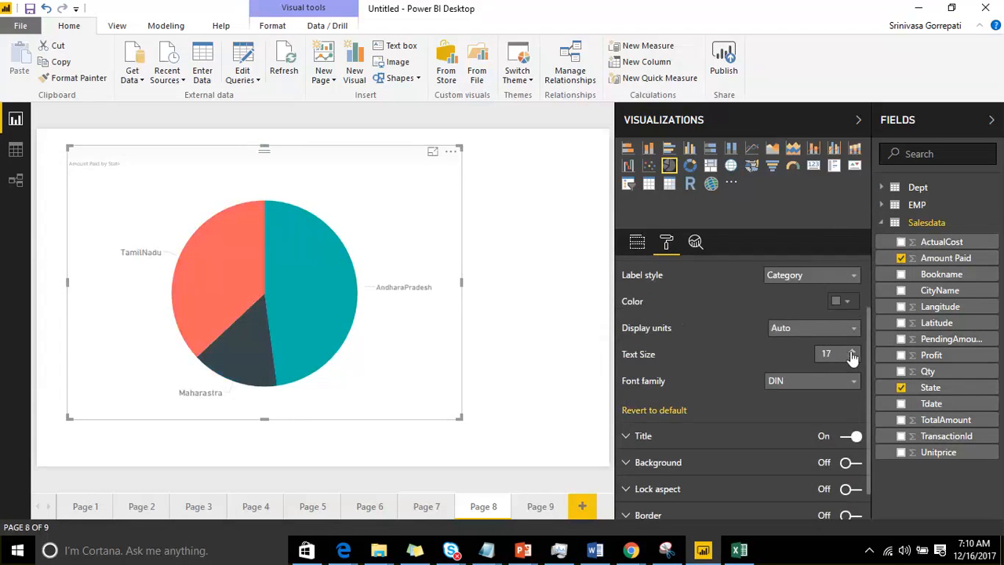
left_click(852, 353)
left_click(853, 352)
left_click(853, 352)
left_click(853, 352)
left_click(852, 352)
mouse_move(235, 212)
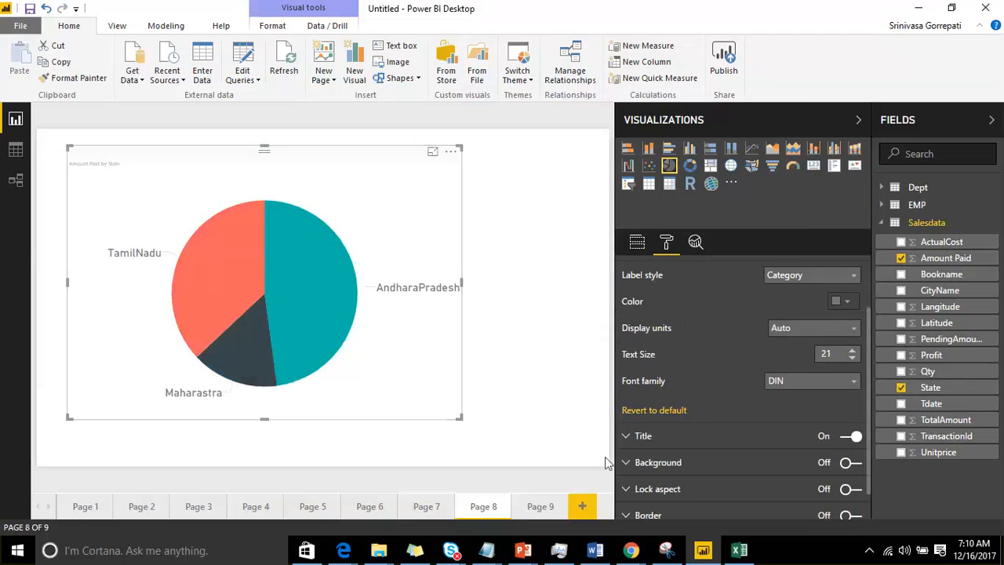
Step: Switch to Notepad, highlight the "1d--1m" and "1d--m mesuares" lines for review, and return to Power BI Desktop
left_click_drag(884, 49, 1002, 236)
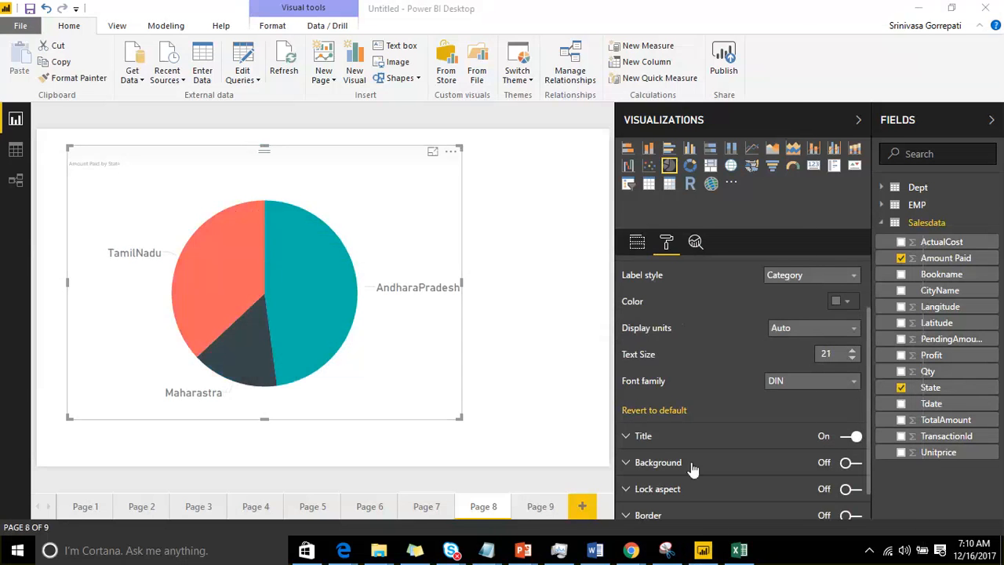
left_click(486, 550)
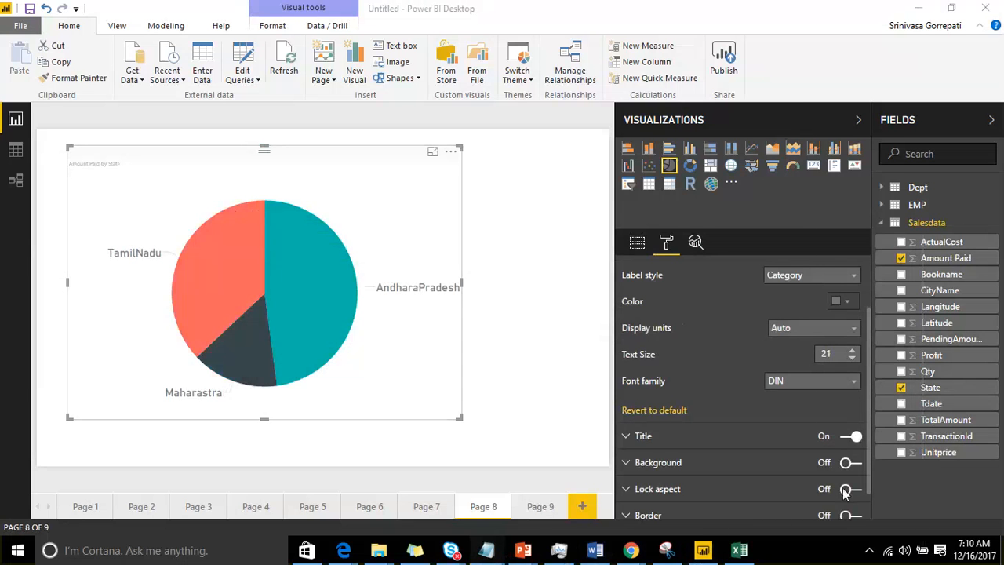
left_click(757, 493)
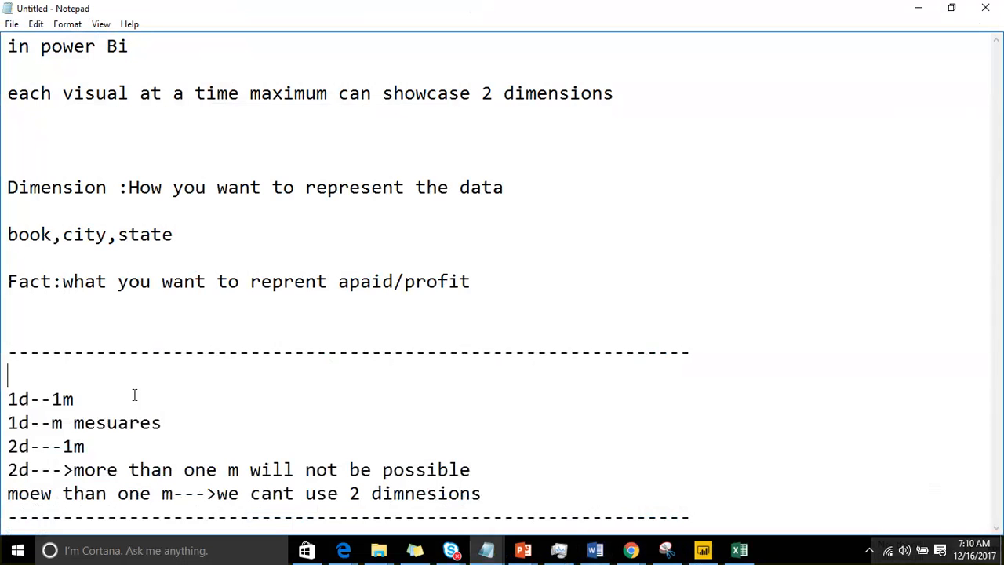
left_click_drag(77, 397, 7, 397)
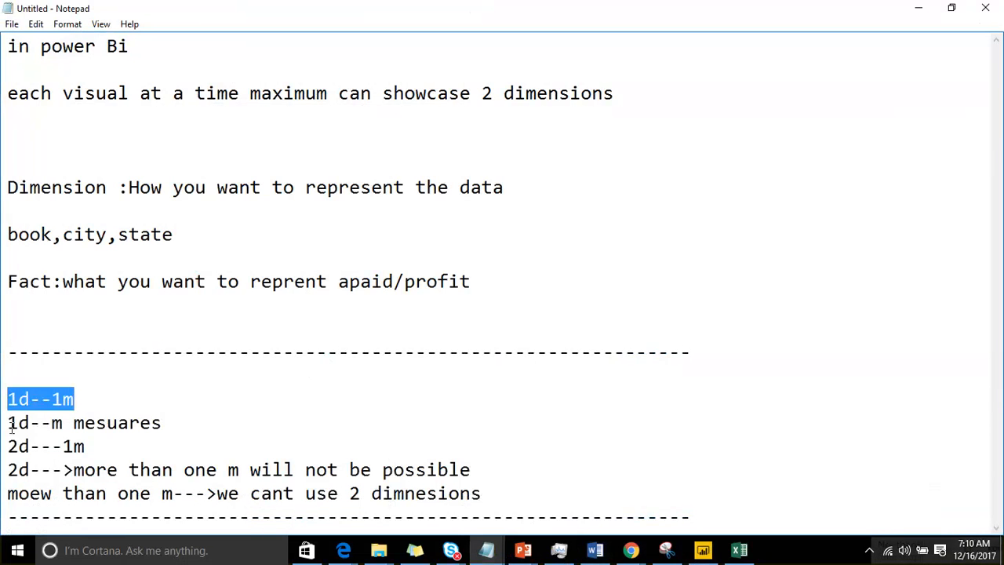
left_click_drag(42, 429, 8, 425)
left_click_drag(163, 424, 8, 422)
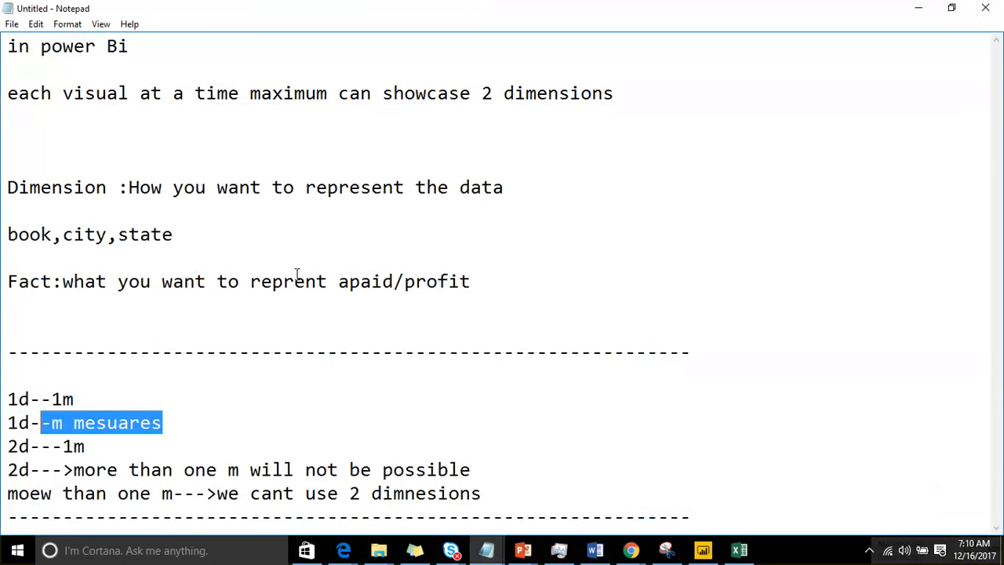
left_click(918, 10)
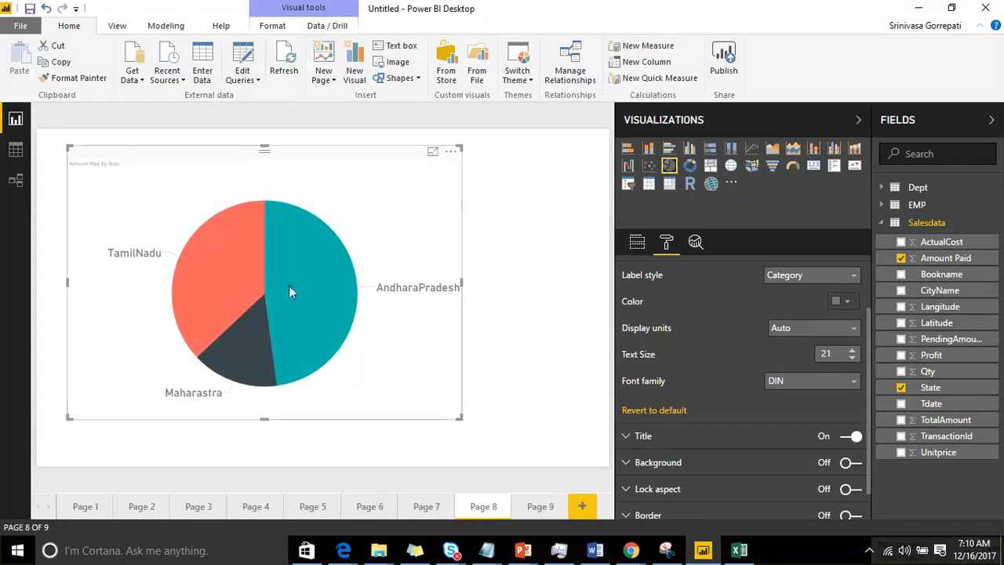
Step: Add ActualCost, Profit and TotalAmount to the Page 8 pie chart's values alongside Amount Paid
mouse_move(290, 290)
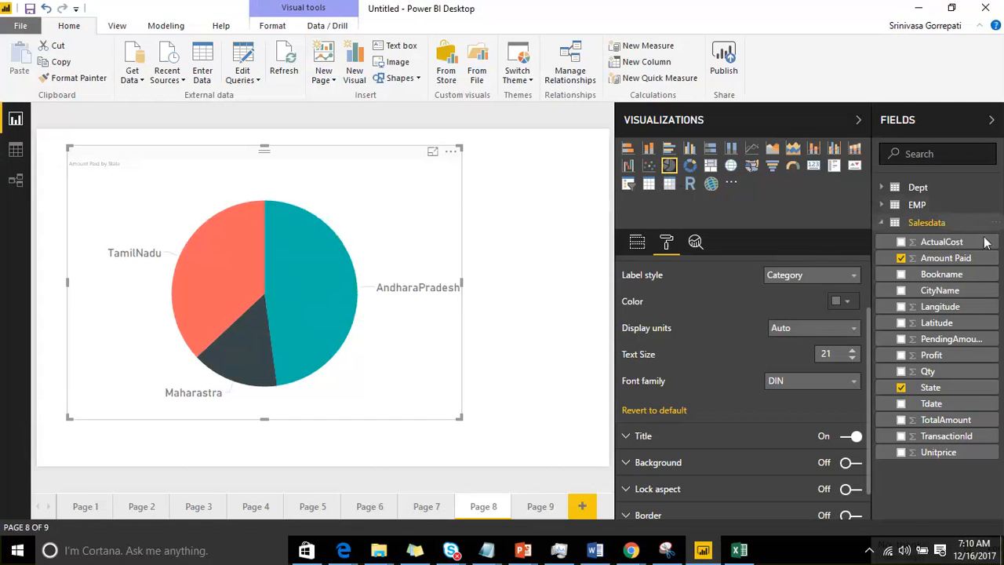
left_click(637, 243)
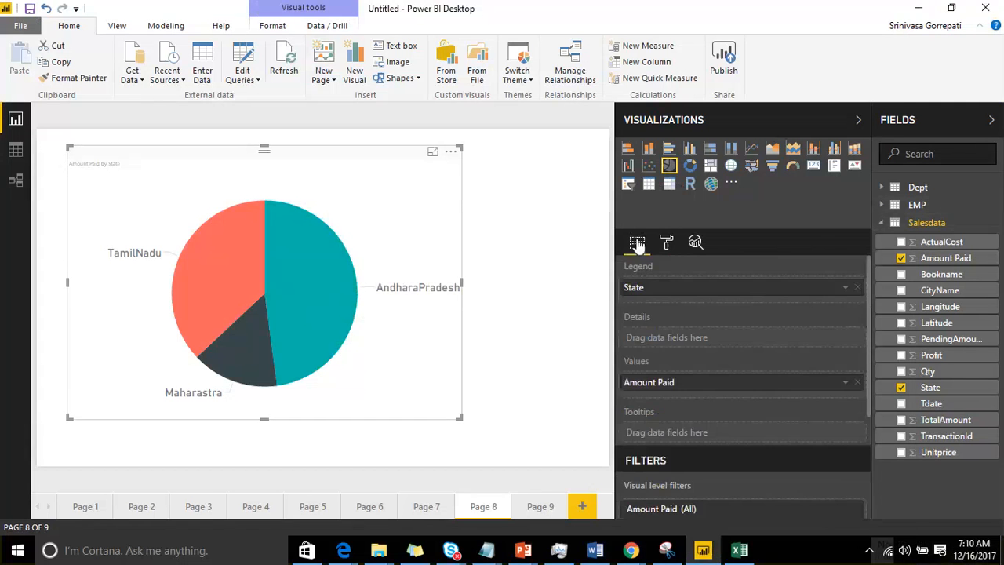
left_click(901, 243)
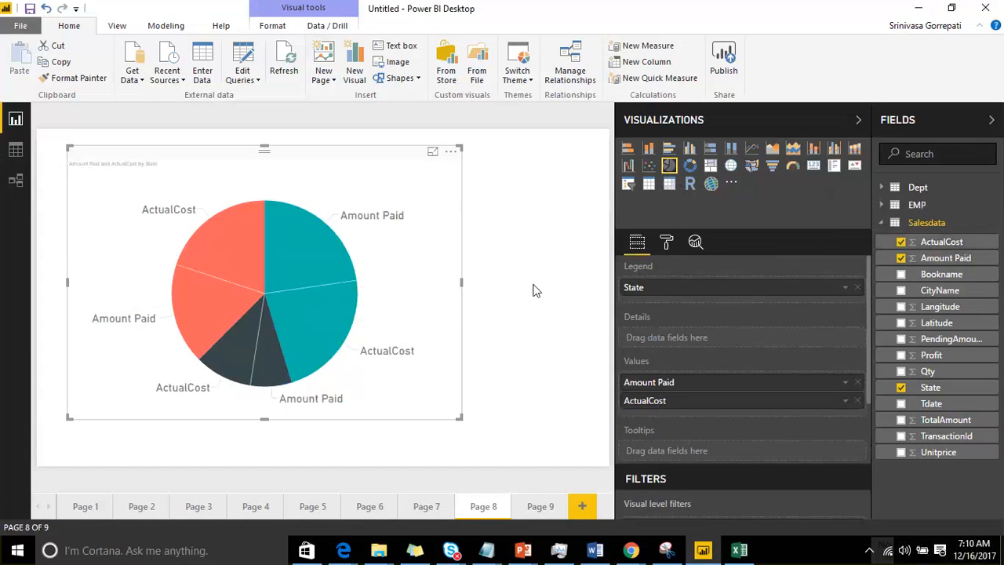
mouse_move(321, 258)
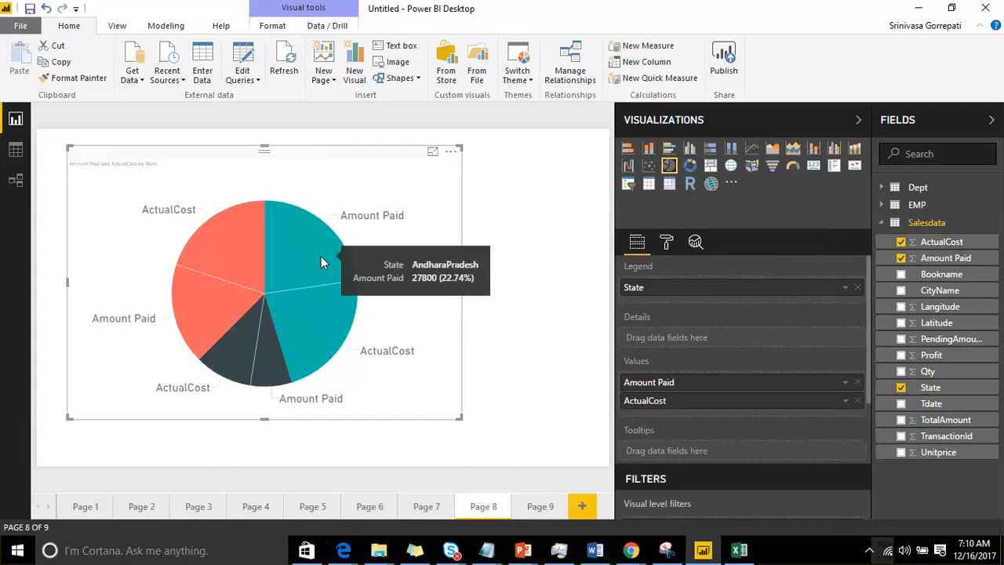
mouse_move(325, 296)
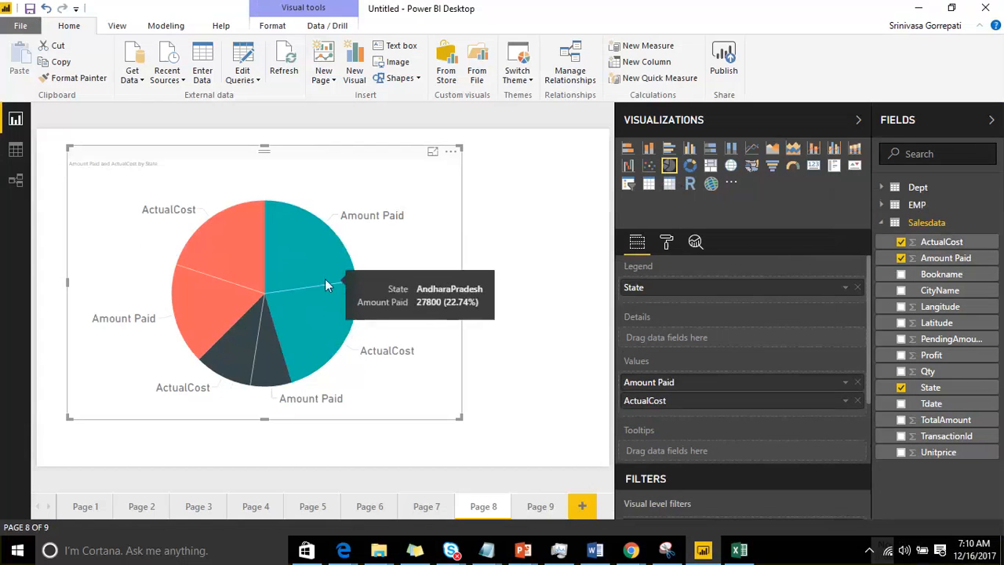
mouse_move(250, 357)
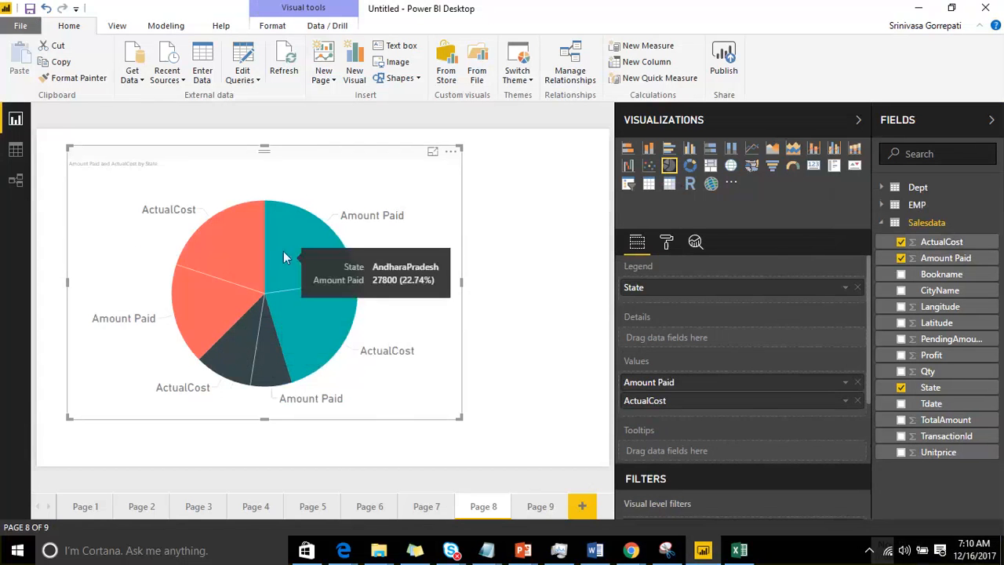
left_click_drag(948, 361, 746, 385)
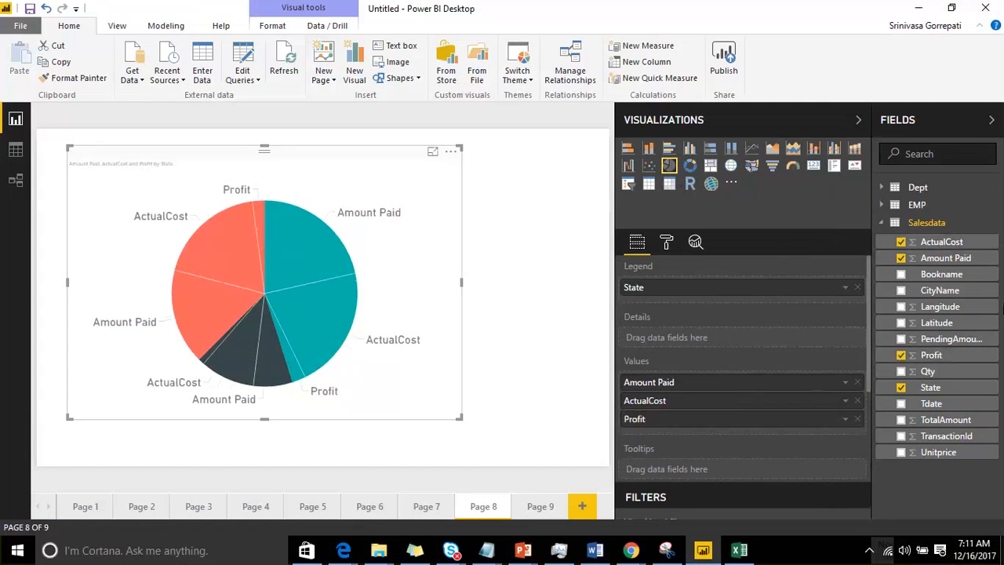
left_click_drag(930, 422, 812, 396)
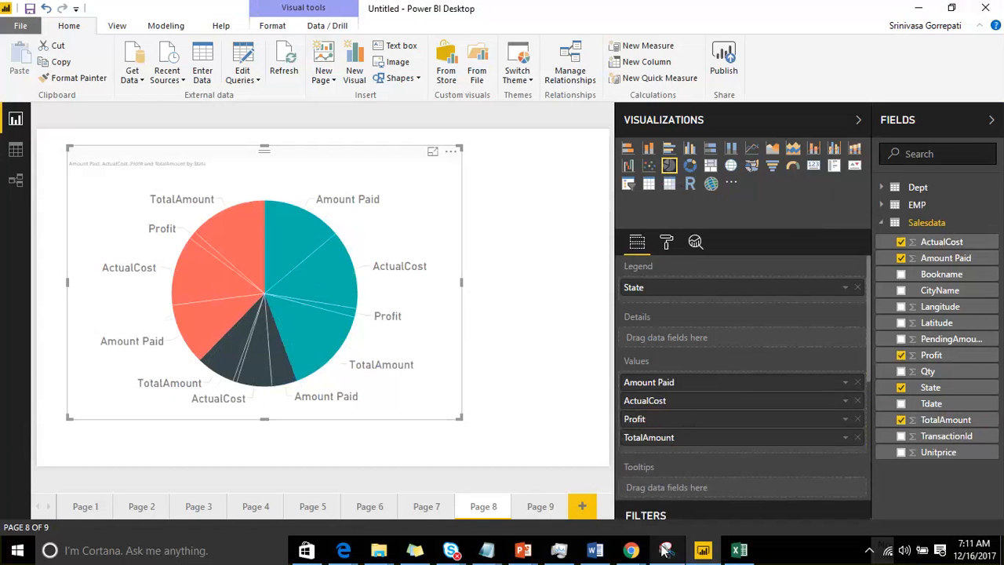
Step: Switch to Notepad, highlight the one-dimension lines and the "we cant use 2 dimnesions" note for review, and return to Power BI Desktop
left_click(485, 557)
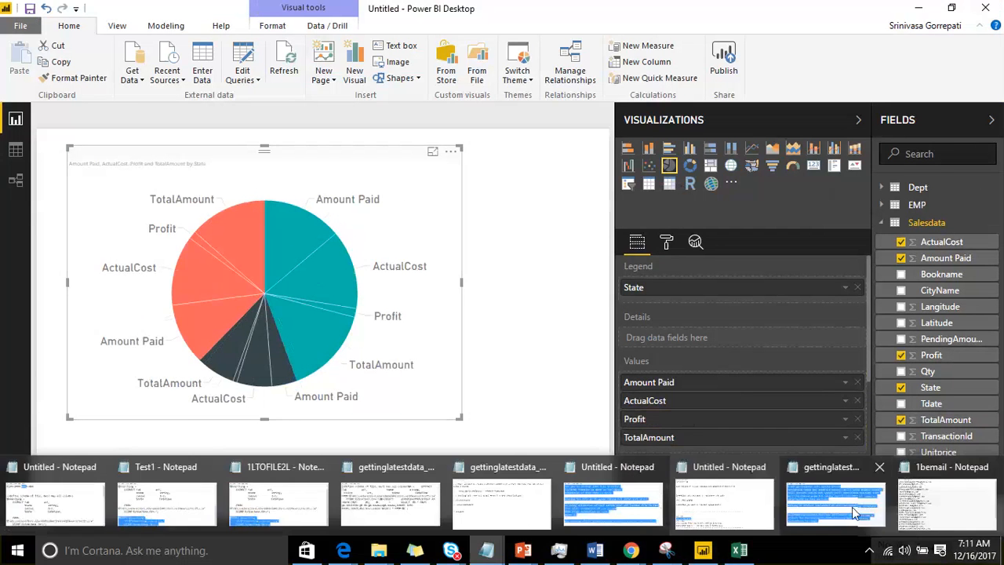
left_click(741, 506)
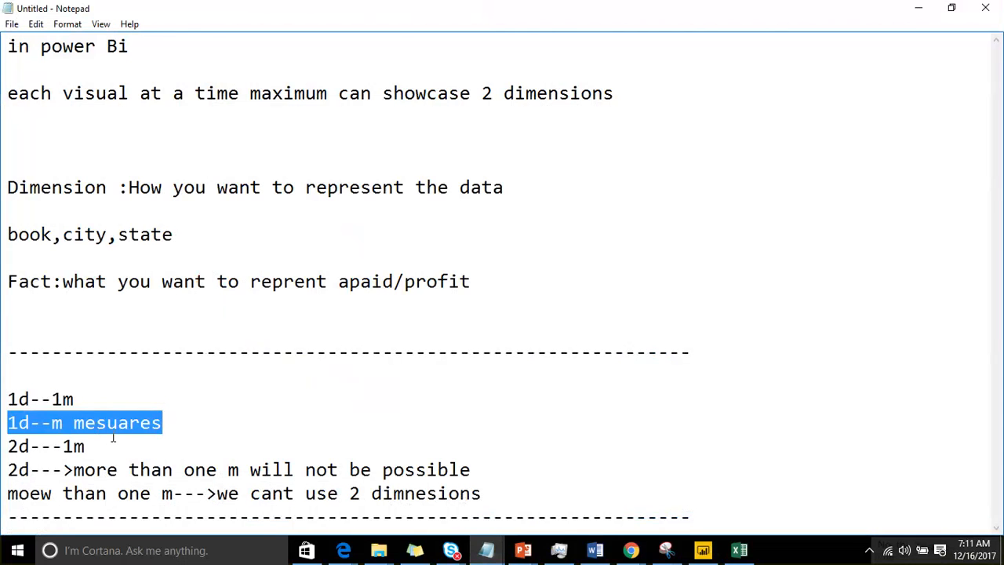
left_click_drag(168, 424, 7, 399)
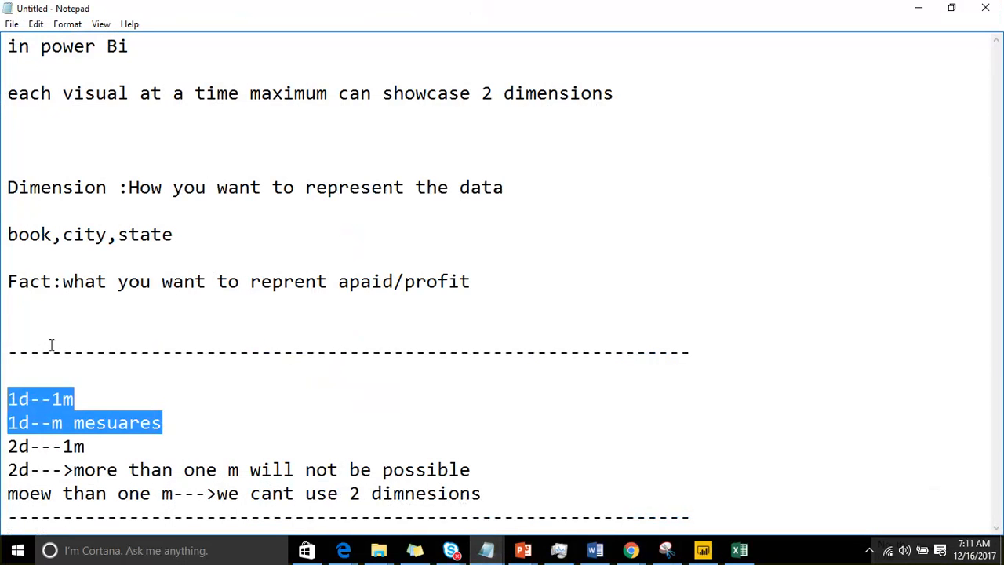
left_click(118, 423)
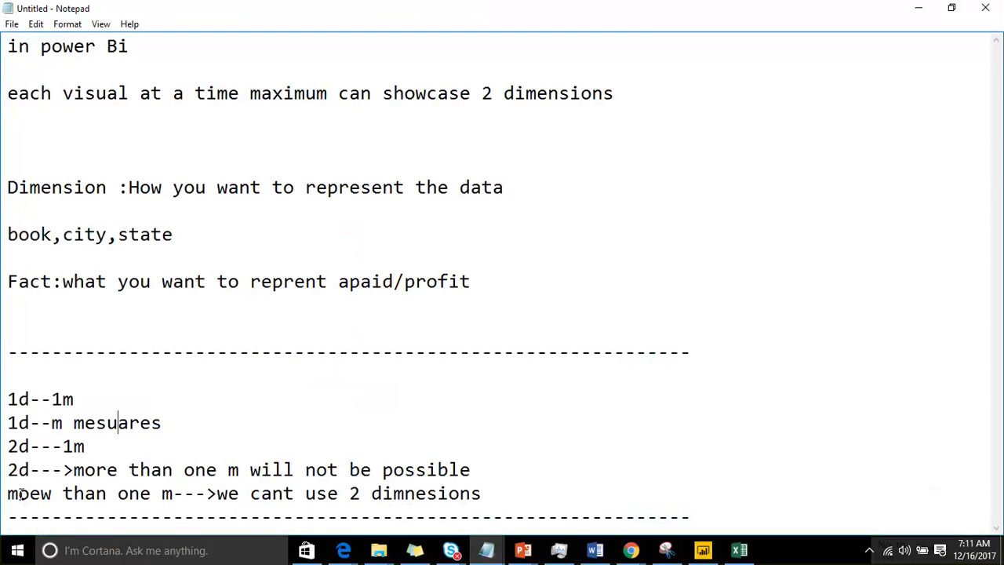
left_click_drag(19, 492, 459, 493)
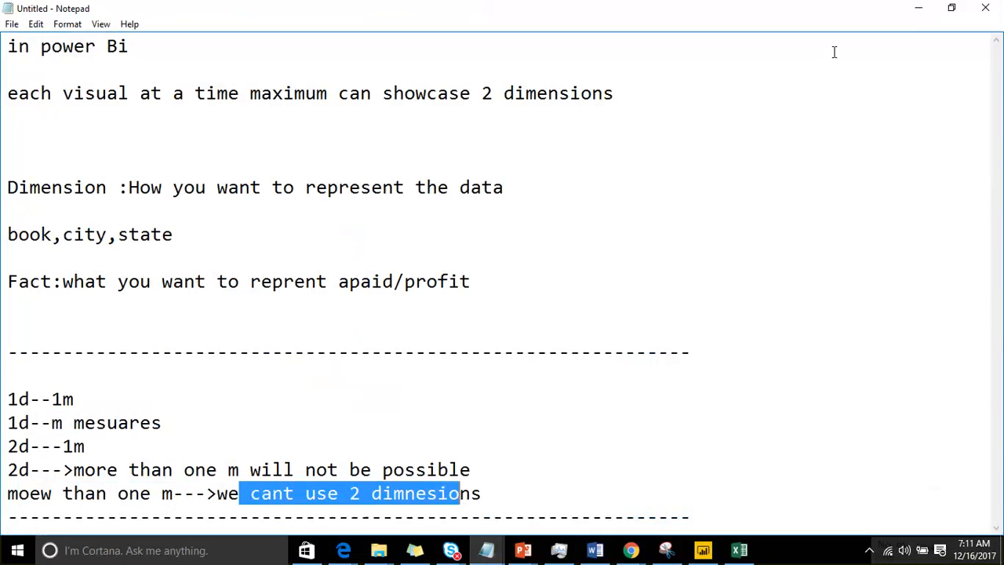
left_click(919, 10)
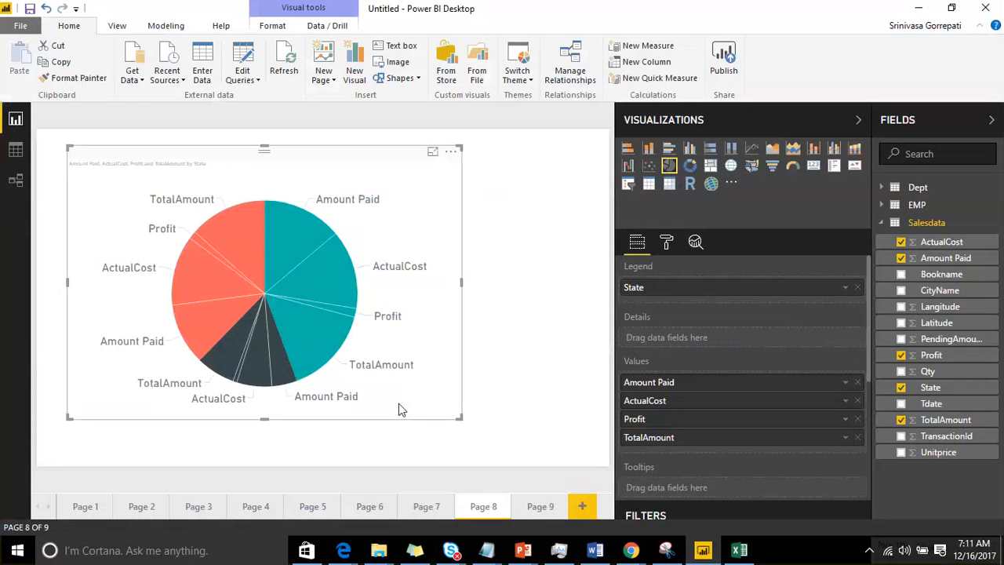
Step: Remove TotalAmount from the Page 8 pie chart's values and inspect the AndharaPradesh Amount Paid slice's tooltip
left_click(857, 438)
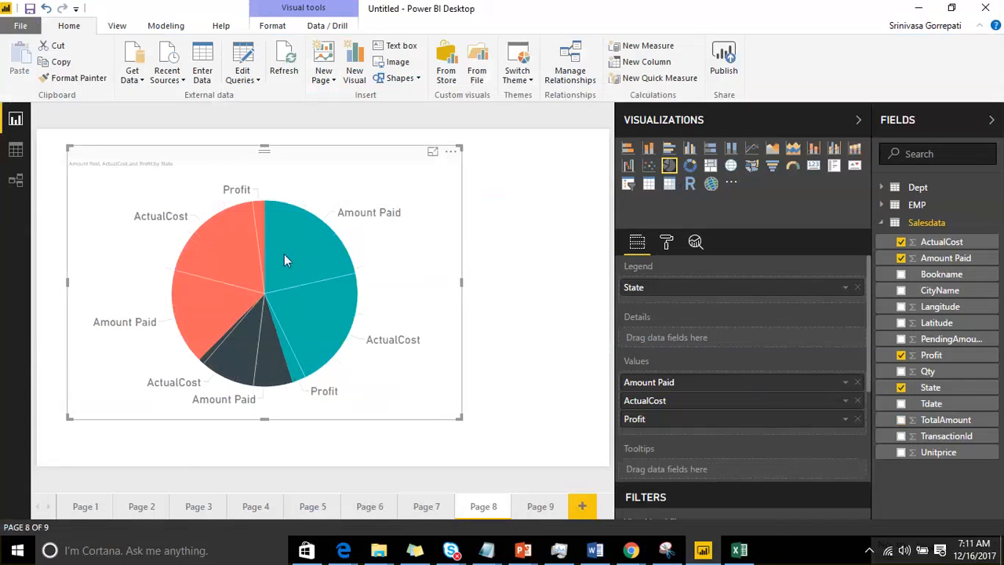
mouse_move(284, 254)
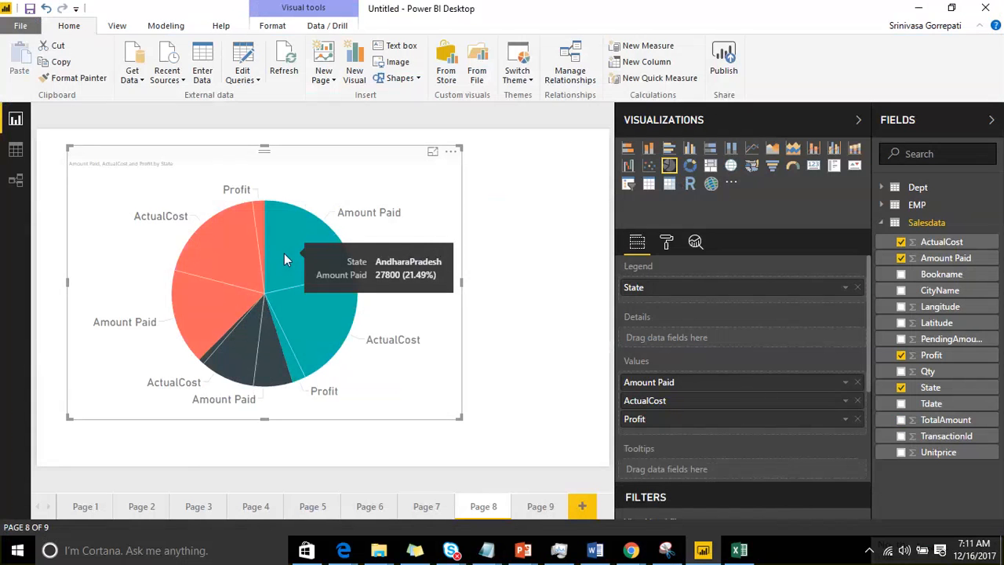
Step: Try to add CityName to the pie chart's details while Amount Paid, ActualCost and Profit are all in its values
left_click_drag(940, 290, 764, 338)
left_click_drag(970, 296, 784, 337)
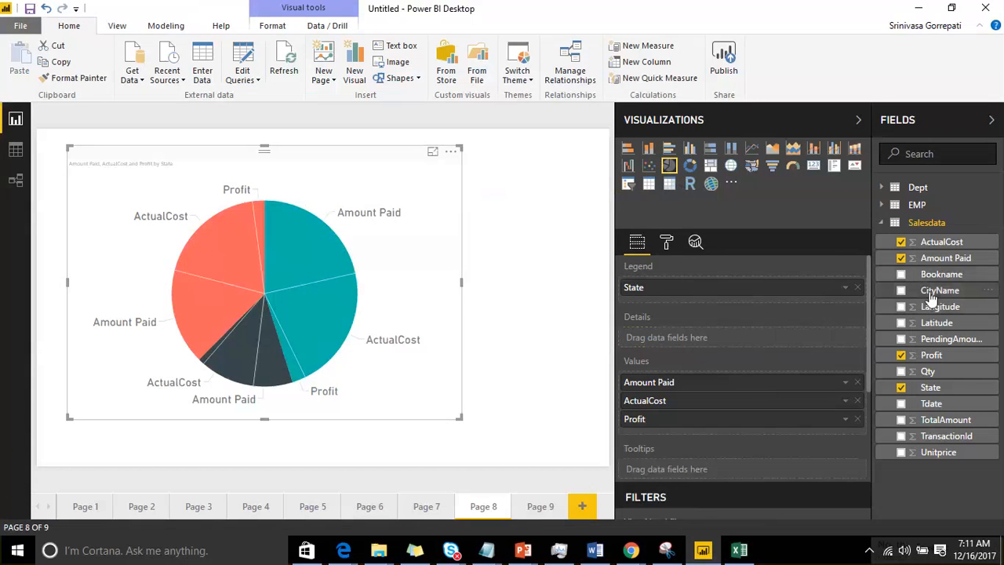
left_click_drag(932, 298, 763, 338)
left_click_drag(741, 359, 703, 344)
left_click_drag(922, 296, 713, 338)
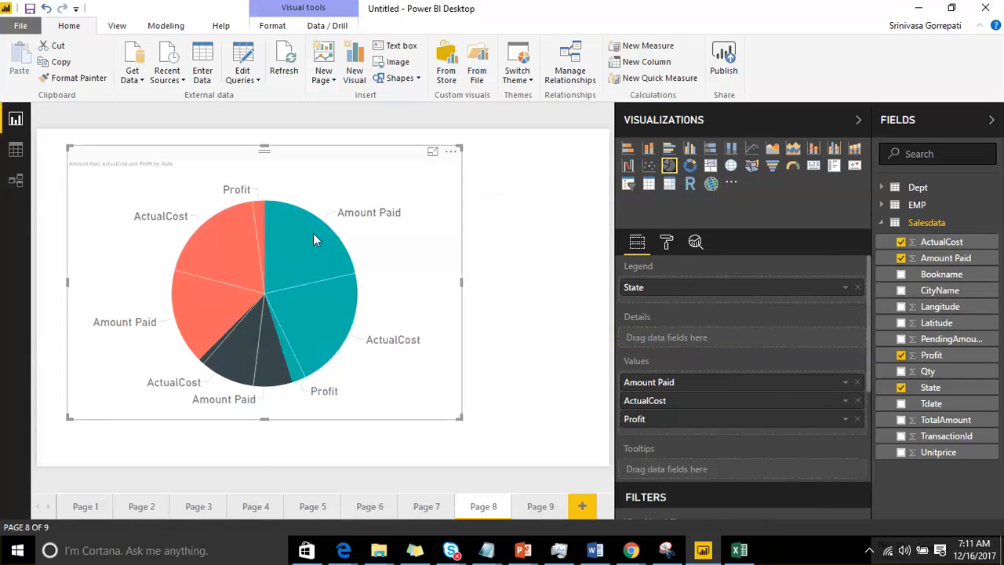
mouse_move(314, 231)
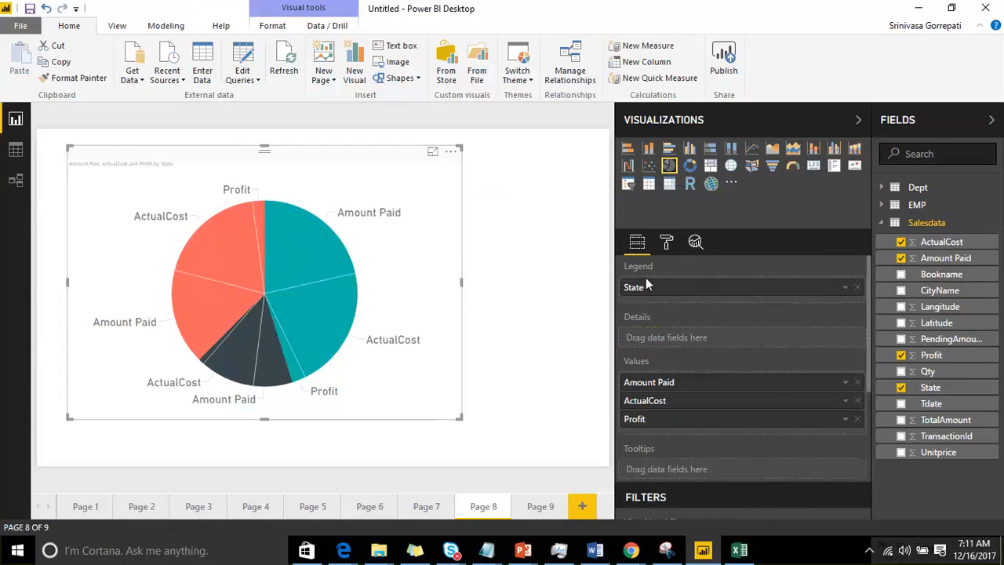
left_click_drag(938, 291, 726, 337)
Step: Remove Profit and ActualCost from the pie chart's values, and add CityName to its details
left_click(857, 419)
left_click(857, 401)
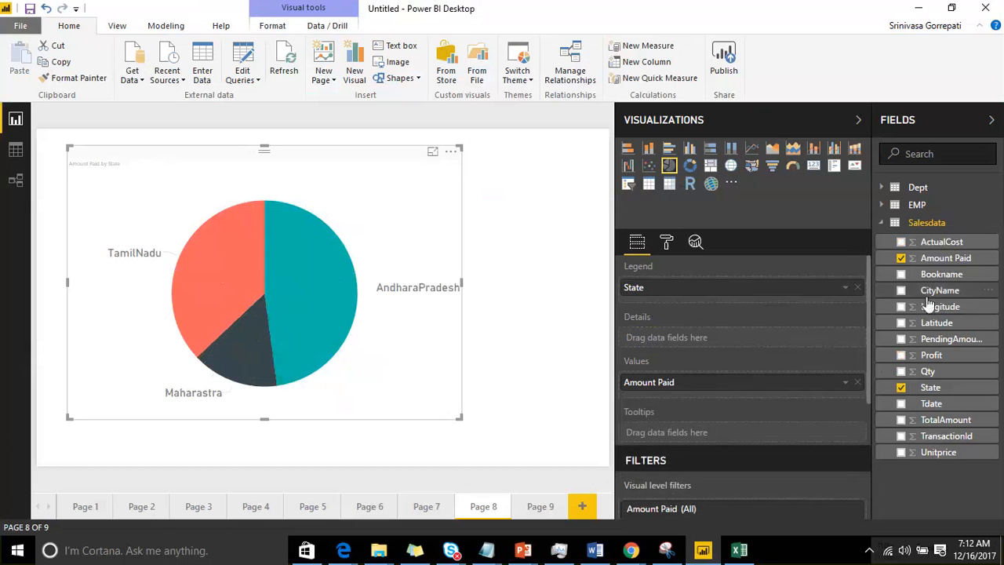
left_click_drag(935, 292, 722, 334)
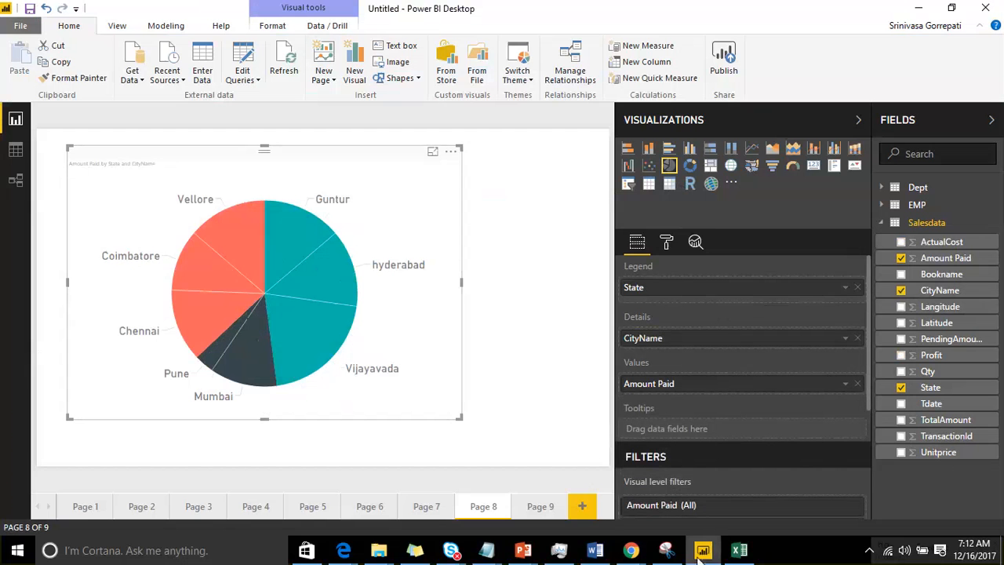
Step: In the Notepad notes, append "yes" to the 1d--1m, 1d--m mesuares, 2d---1m and "moew than one m" lines, then return to Power BI Desktop
left_click(502, 558)
left_click(715, 498)
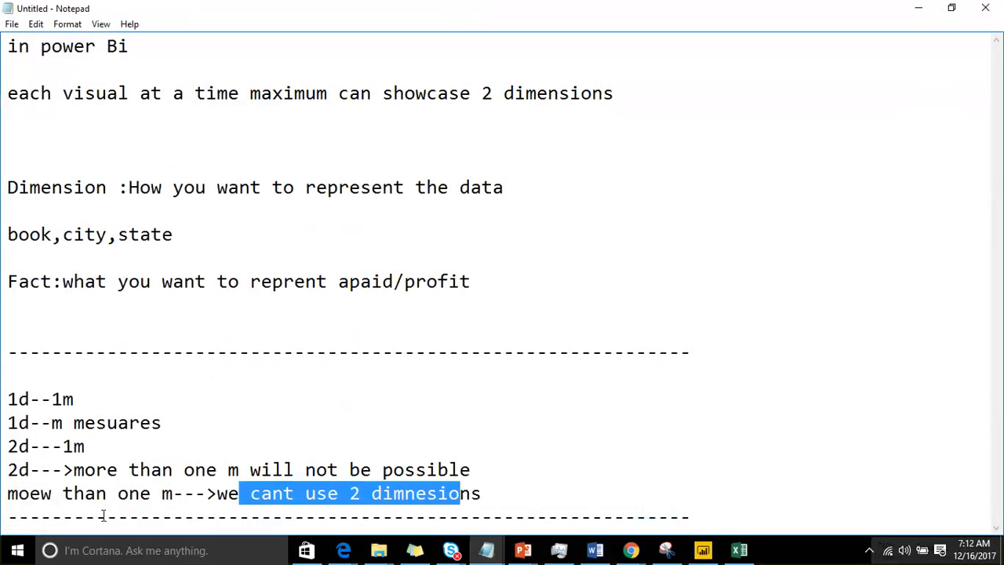
left_click(491, 493)
type("yes")
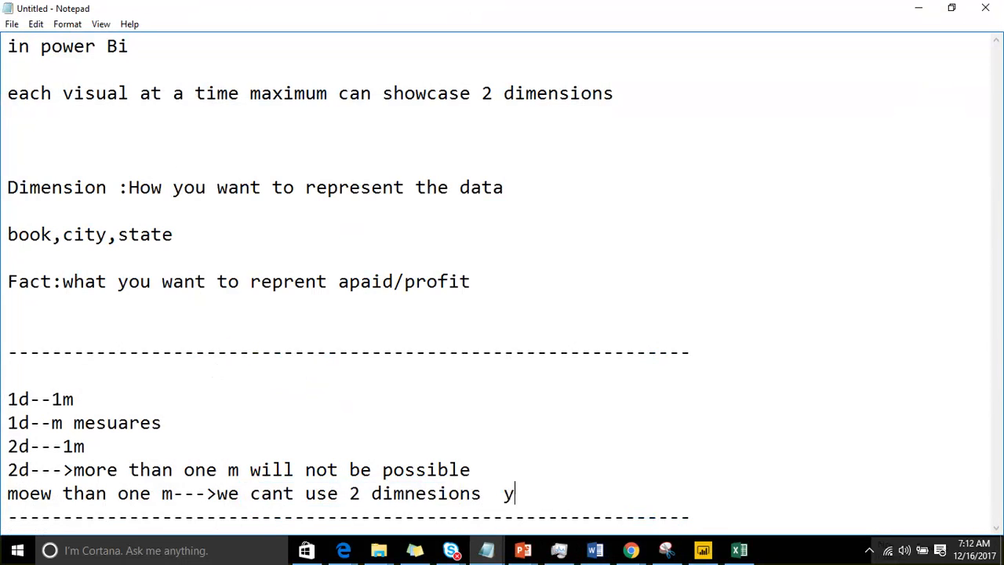
left_click(129, 402)
type("yes")
left_click(182, 419)
type("yes")
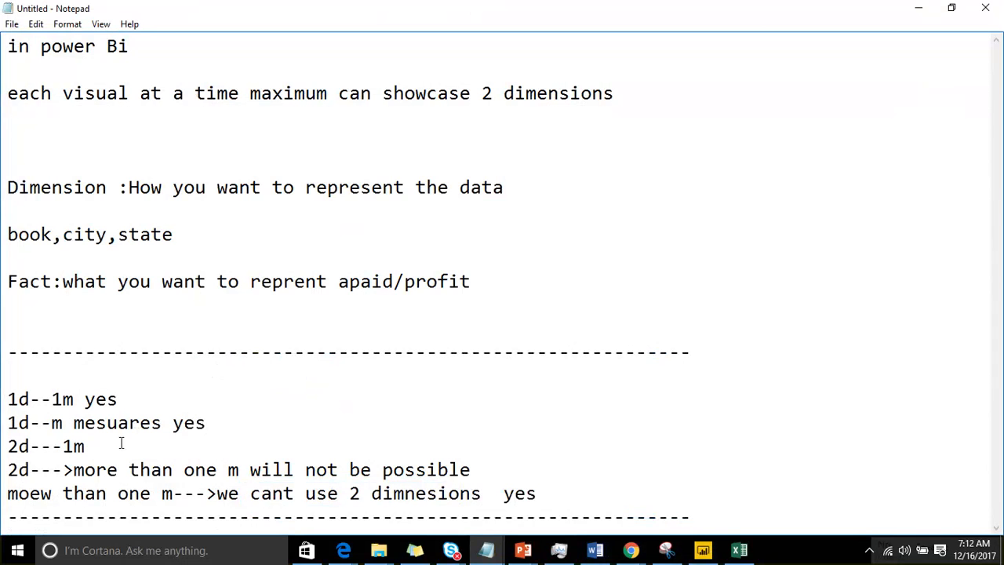
left_click(121, 443)
type("yes")
left_click(918, 8)
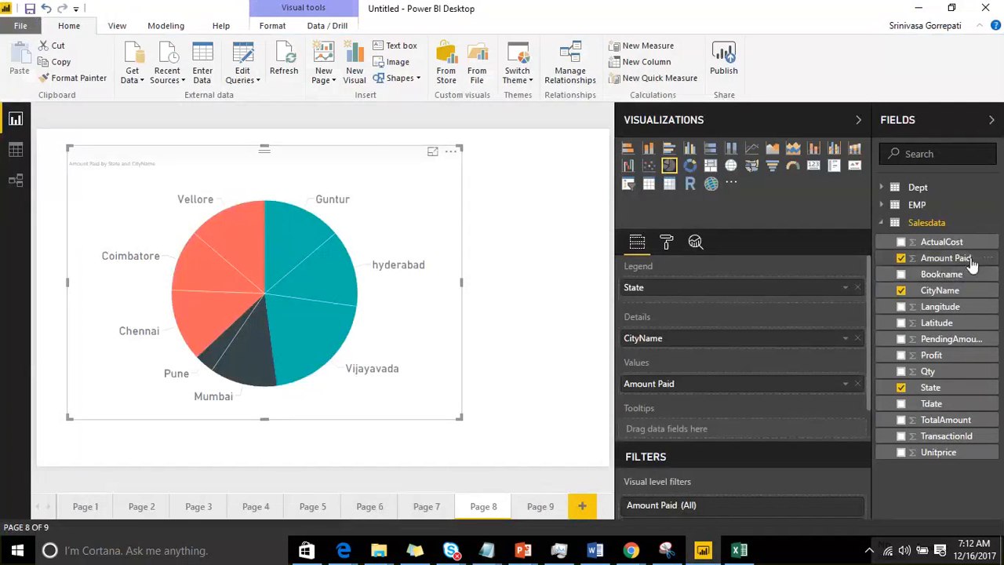
Step: Try to add PendingAmount and a second Amount Paid to the values of the pie chart split by State and CityName
left_click_drag(961, 339, 801, 384)
left_click_drag(922, 261, 808, 389)
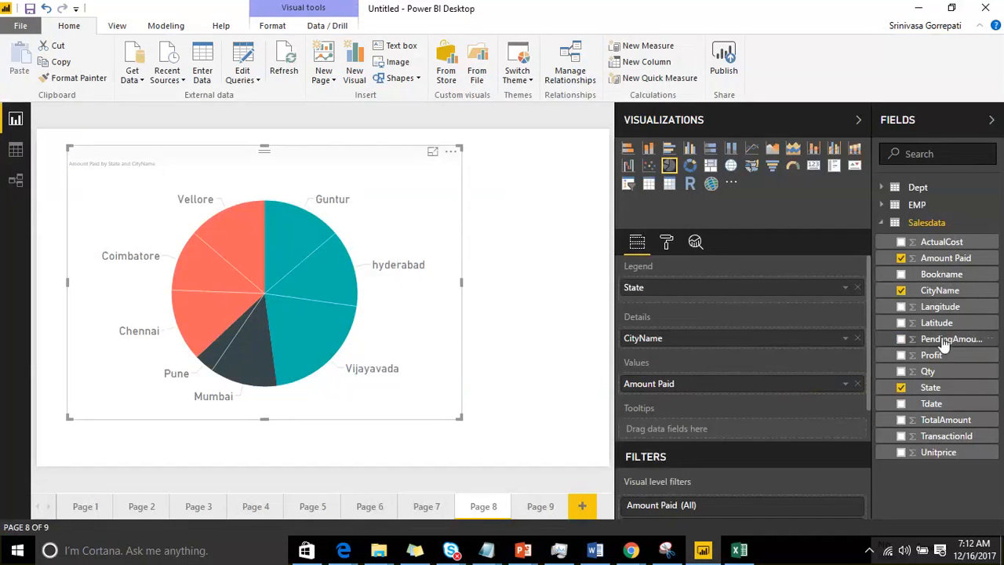
Step: Add PendingAmount, ActualCost and TotalAmount to the pie chart's tooltips in that order, and inspect the Guntur and Vijayavada slices' tooltips
left_click_drag(945, 339, 759, 434)
left_click_drag(945, 419, 800, 451)
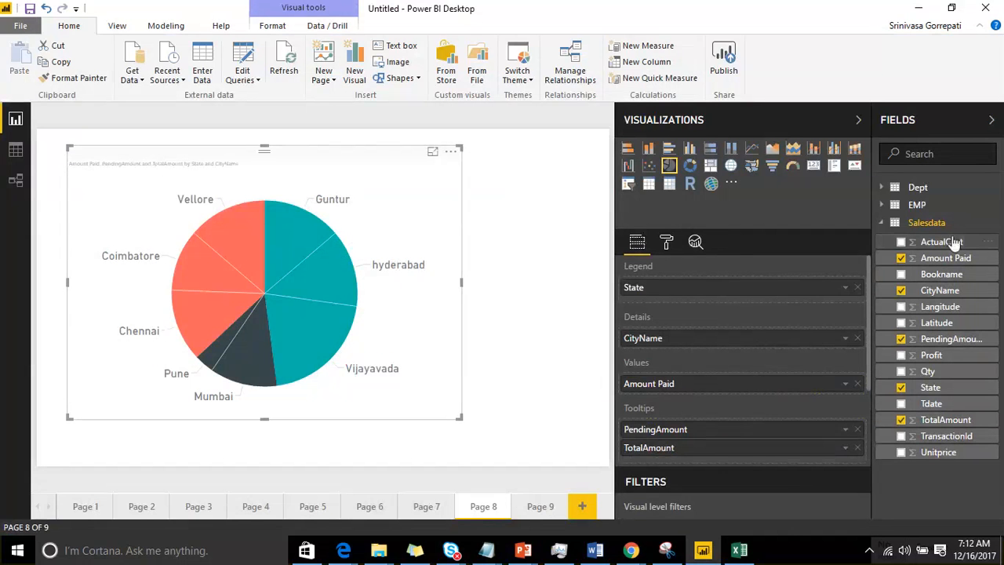
left_click_drag(957, 243, 796, 446)
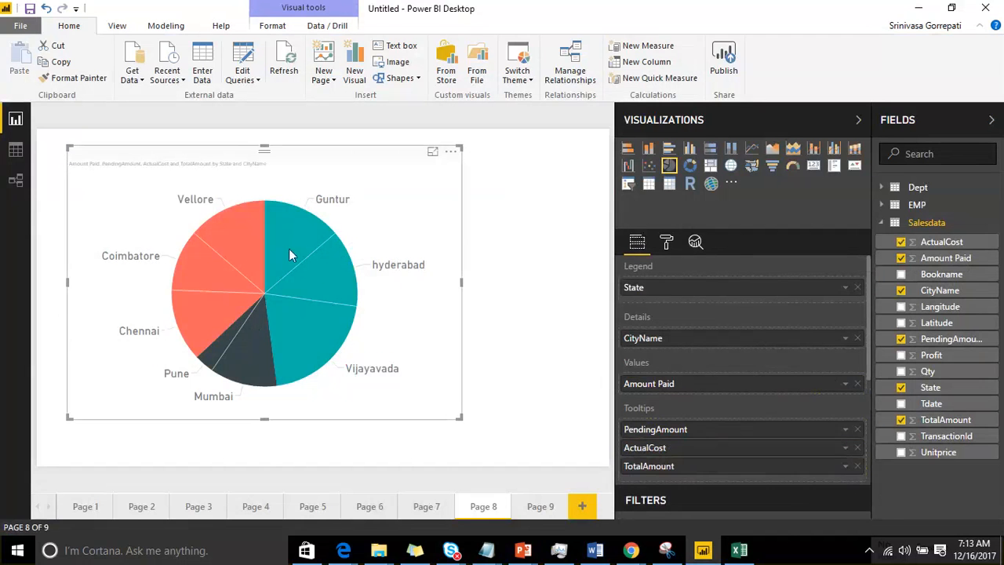
mouse_move(289, 244)
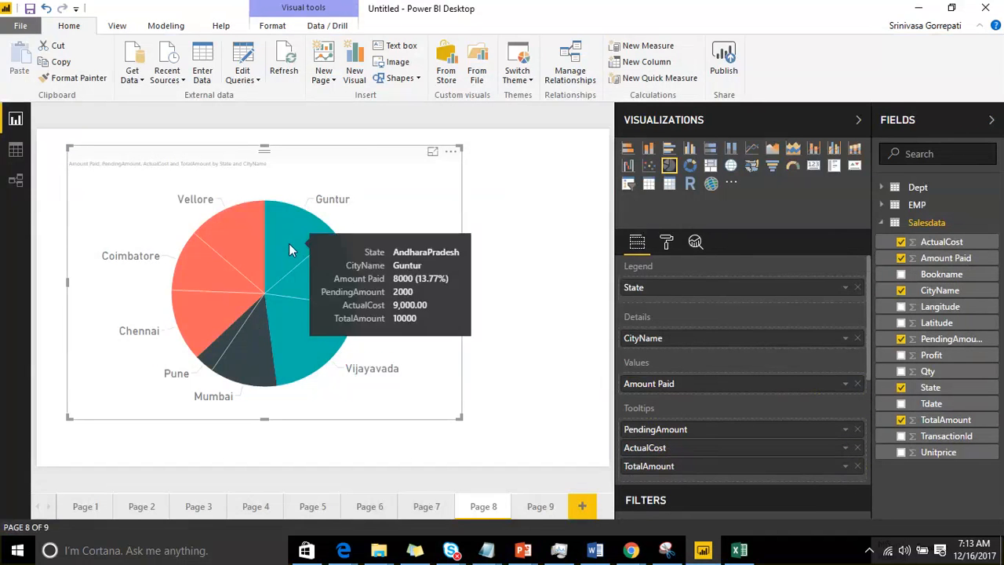
mouse_move(309, 313)
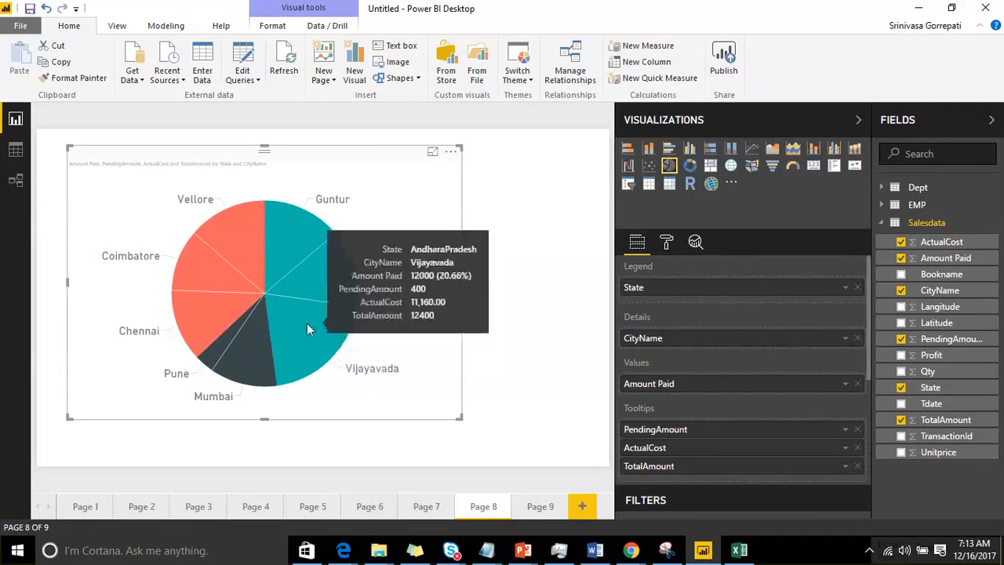